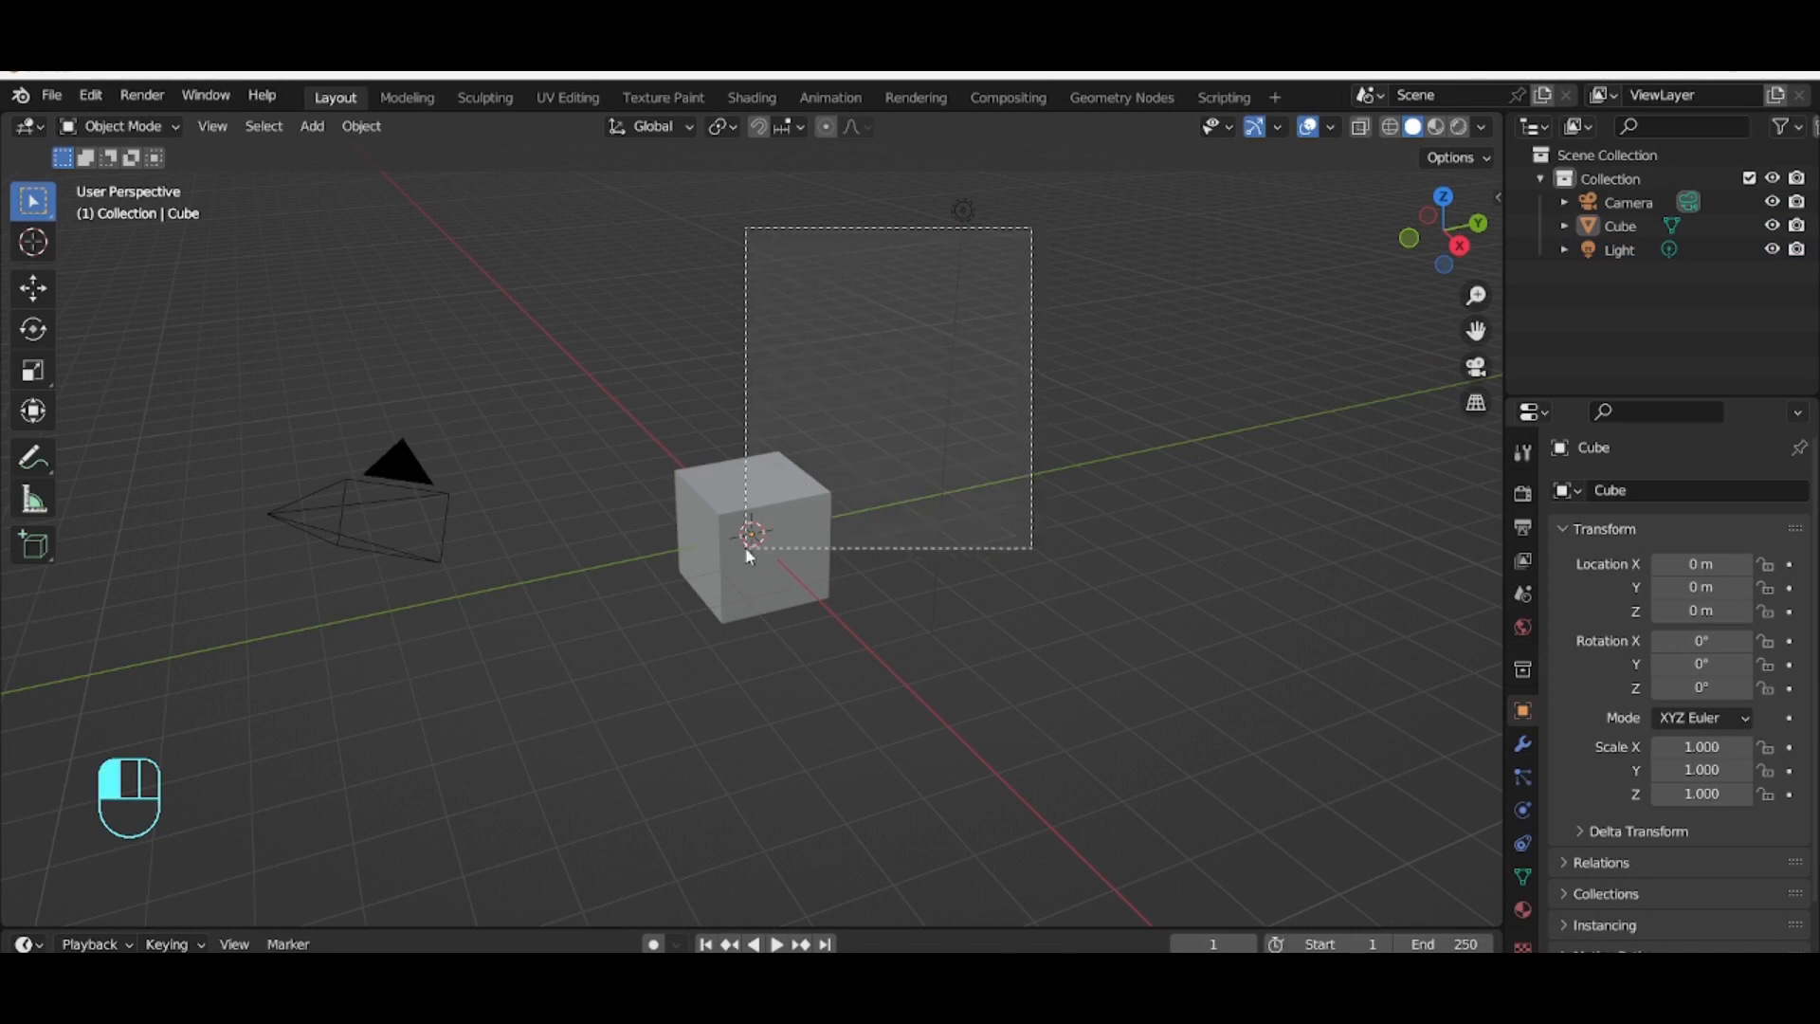
Step: Delete the default cube and light from the scene
left_click(936, 537)
left_click(1628, 247)
left_click(1631, 222, "shift")
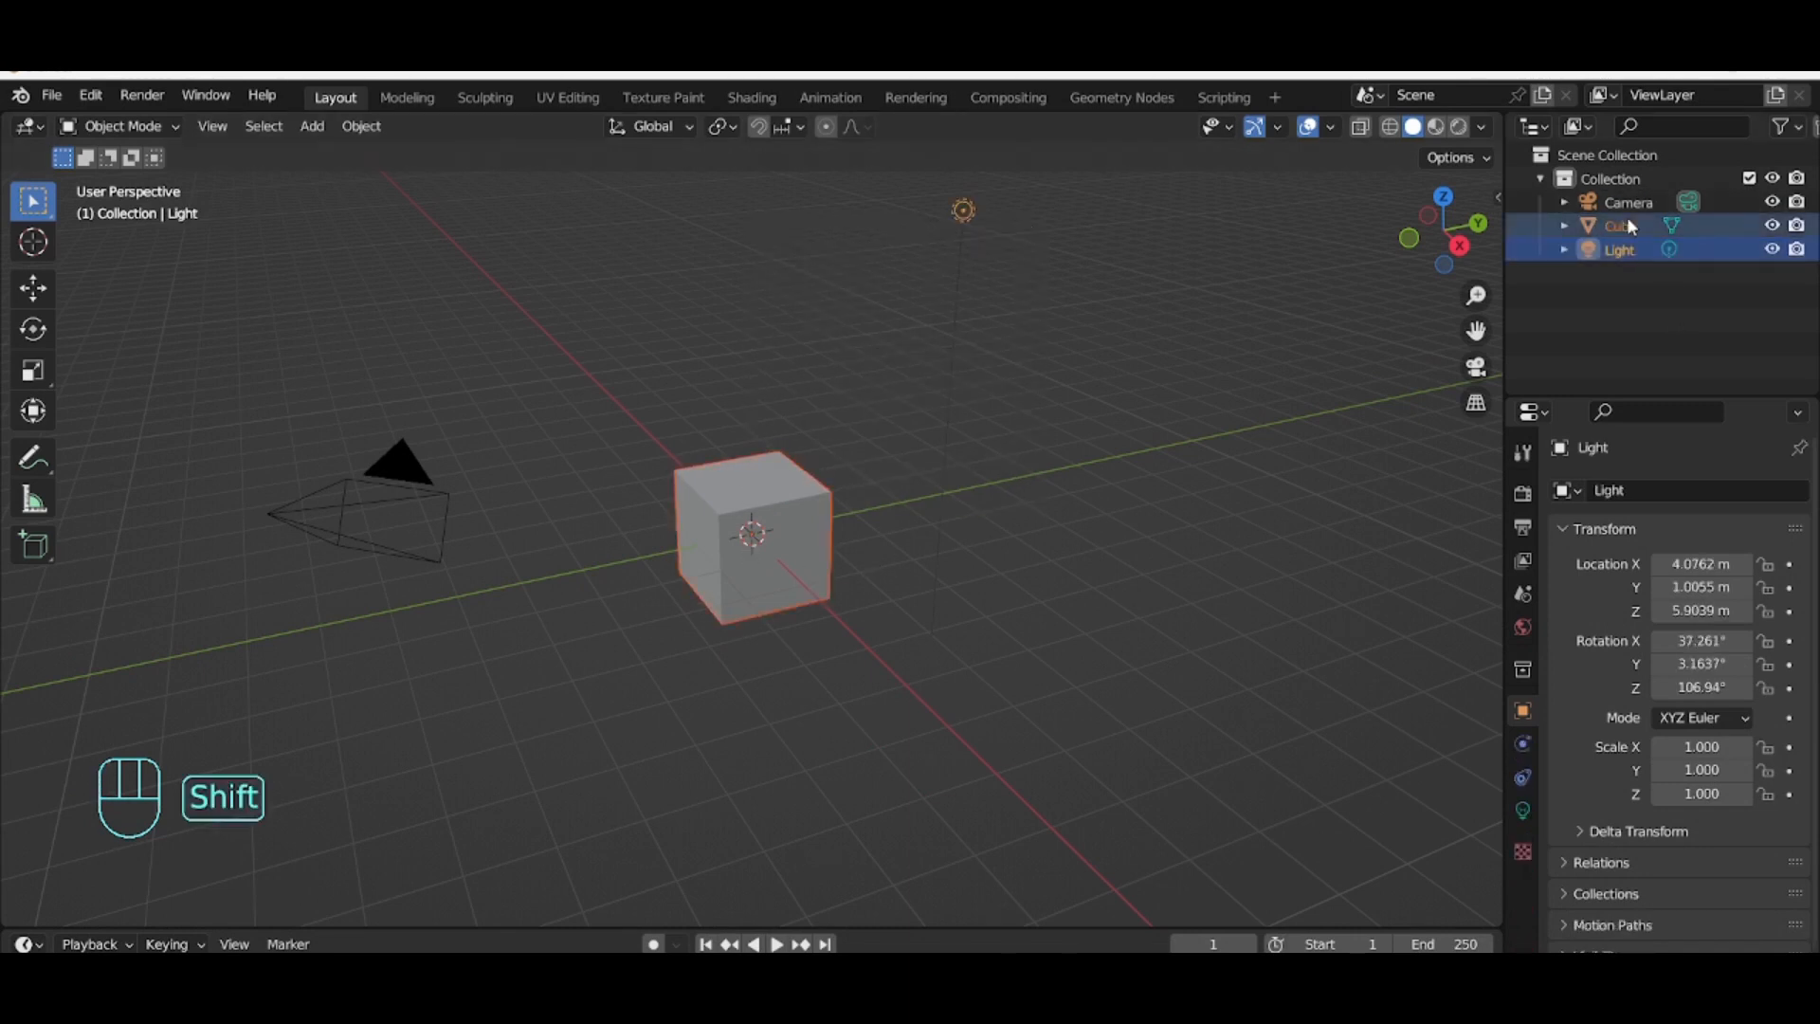
key("Delete")
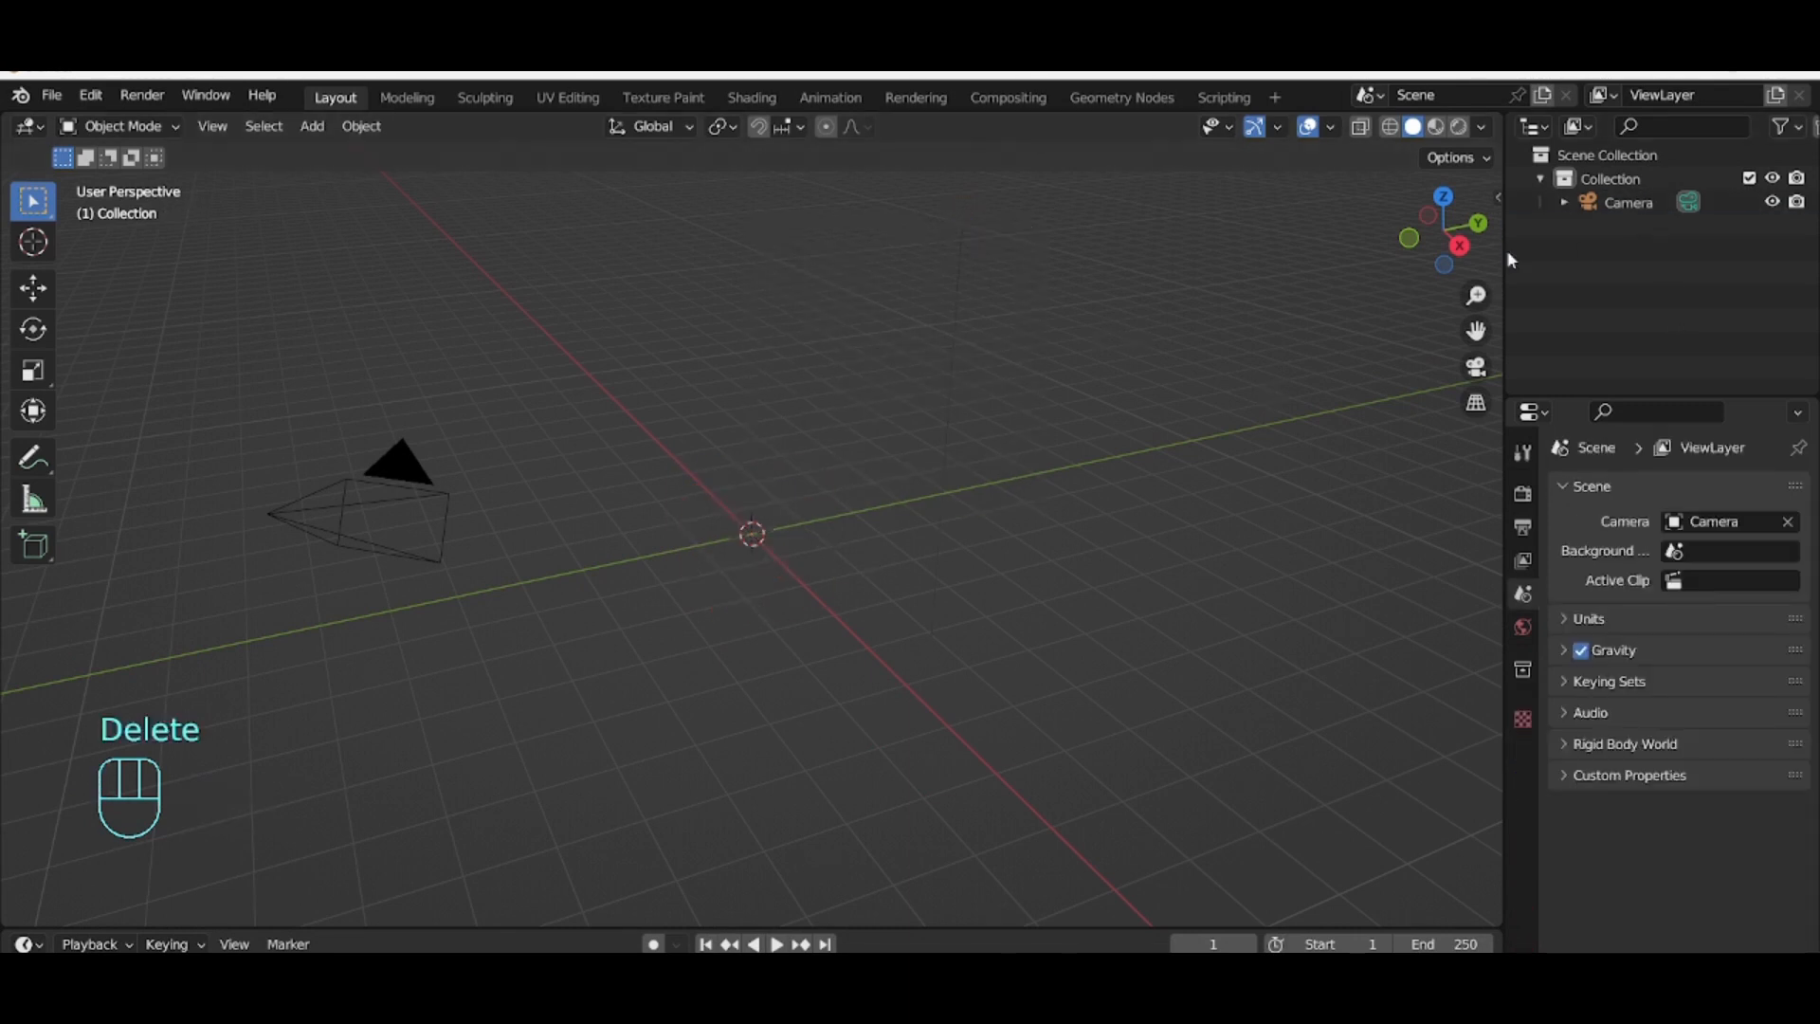
Step: Select the camera and switch the viewport to look through the camera
left_click(1498, 198)
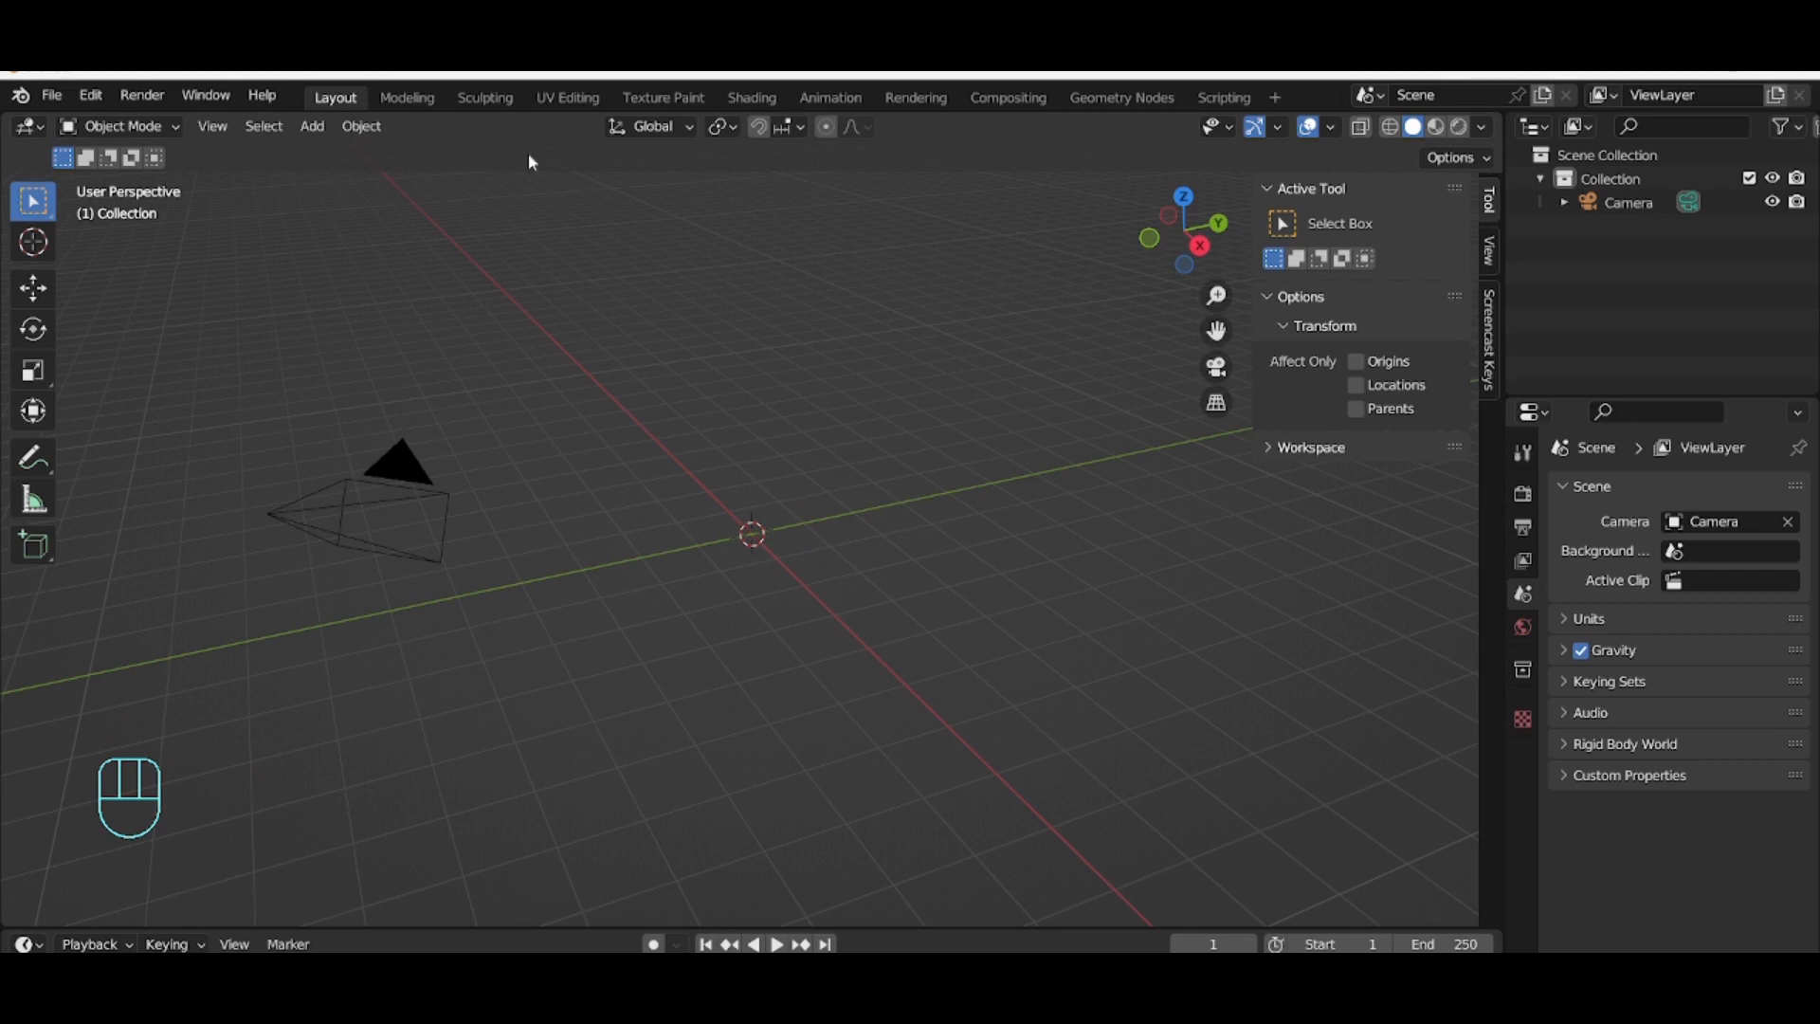
left_click(418, 493)
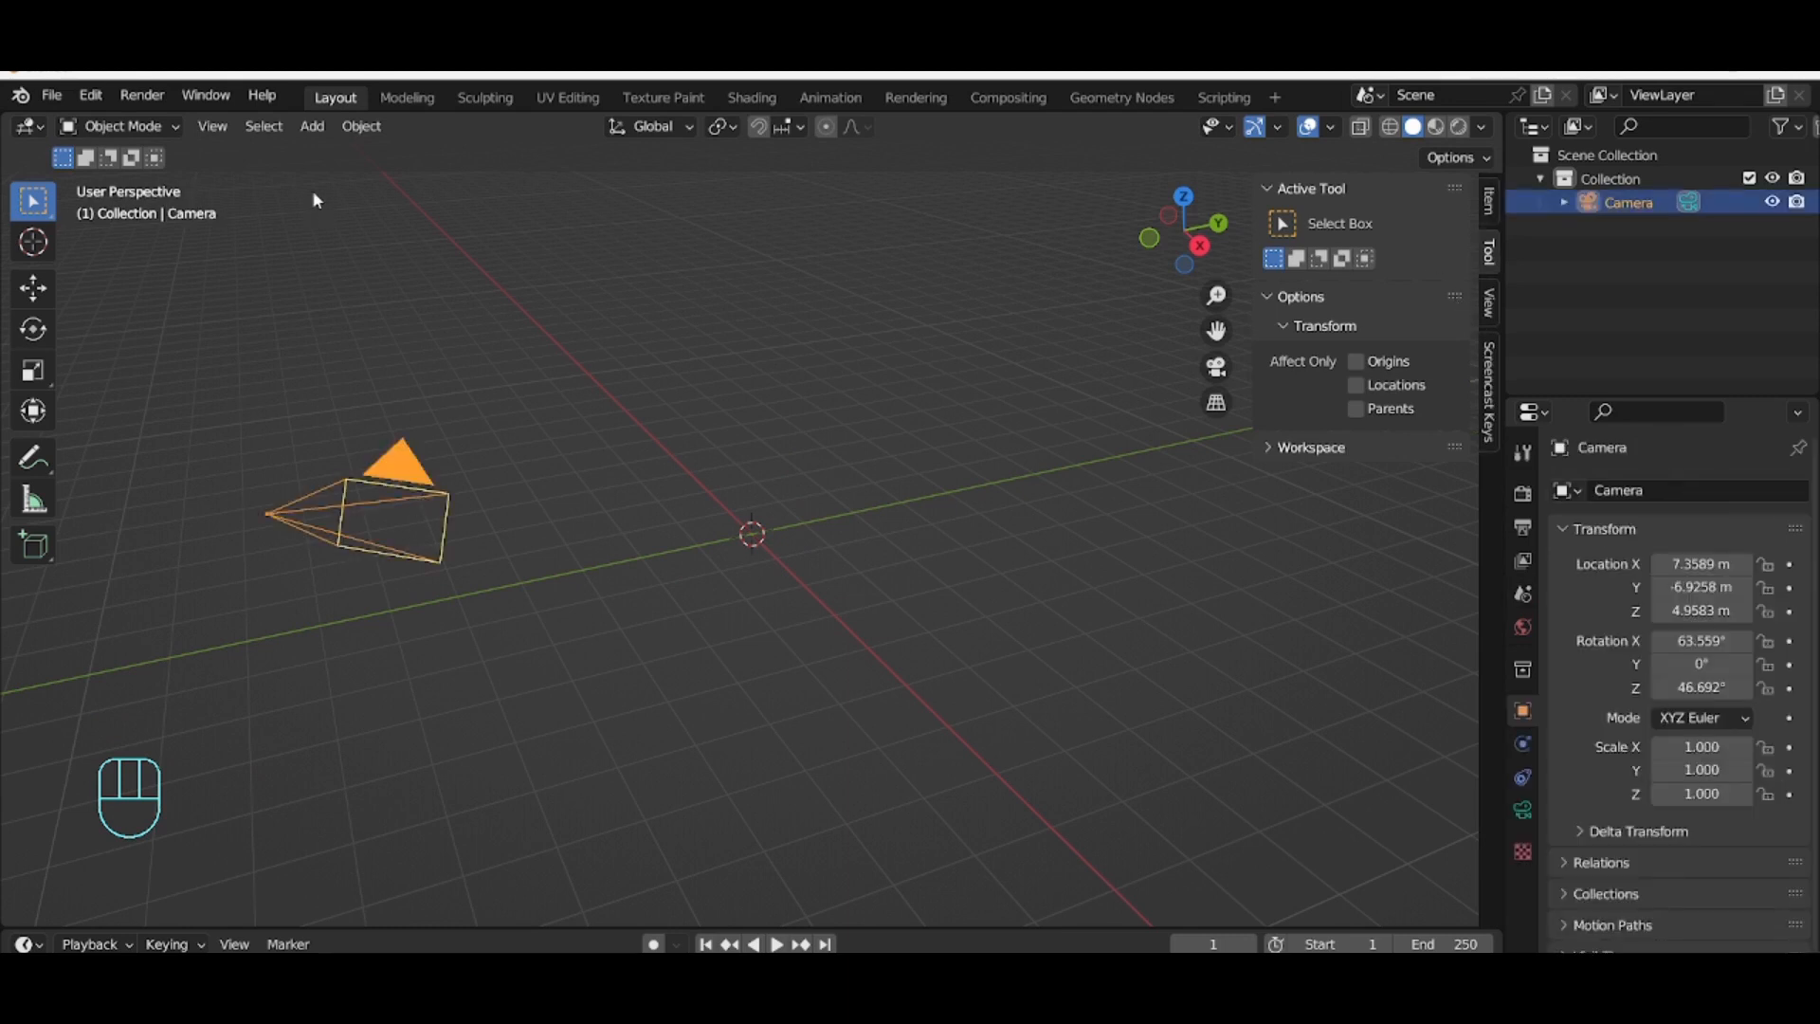
left_click(213, 126)
mouse_move(232, 424)
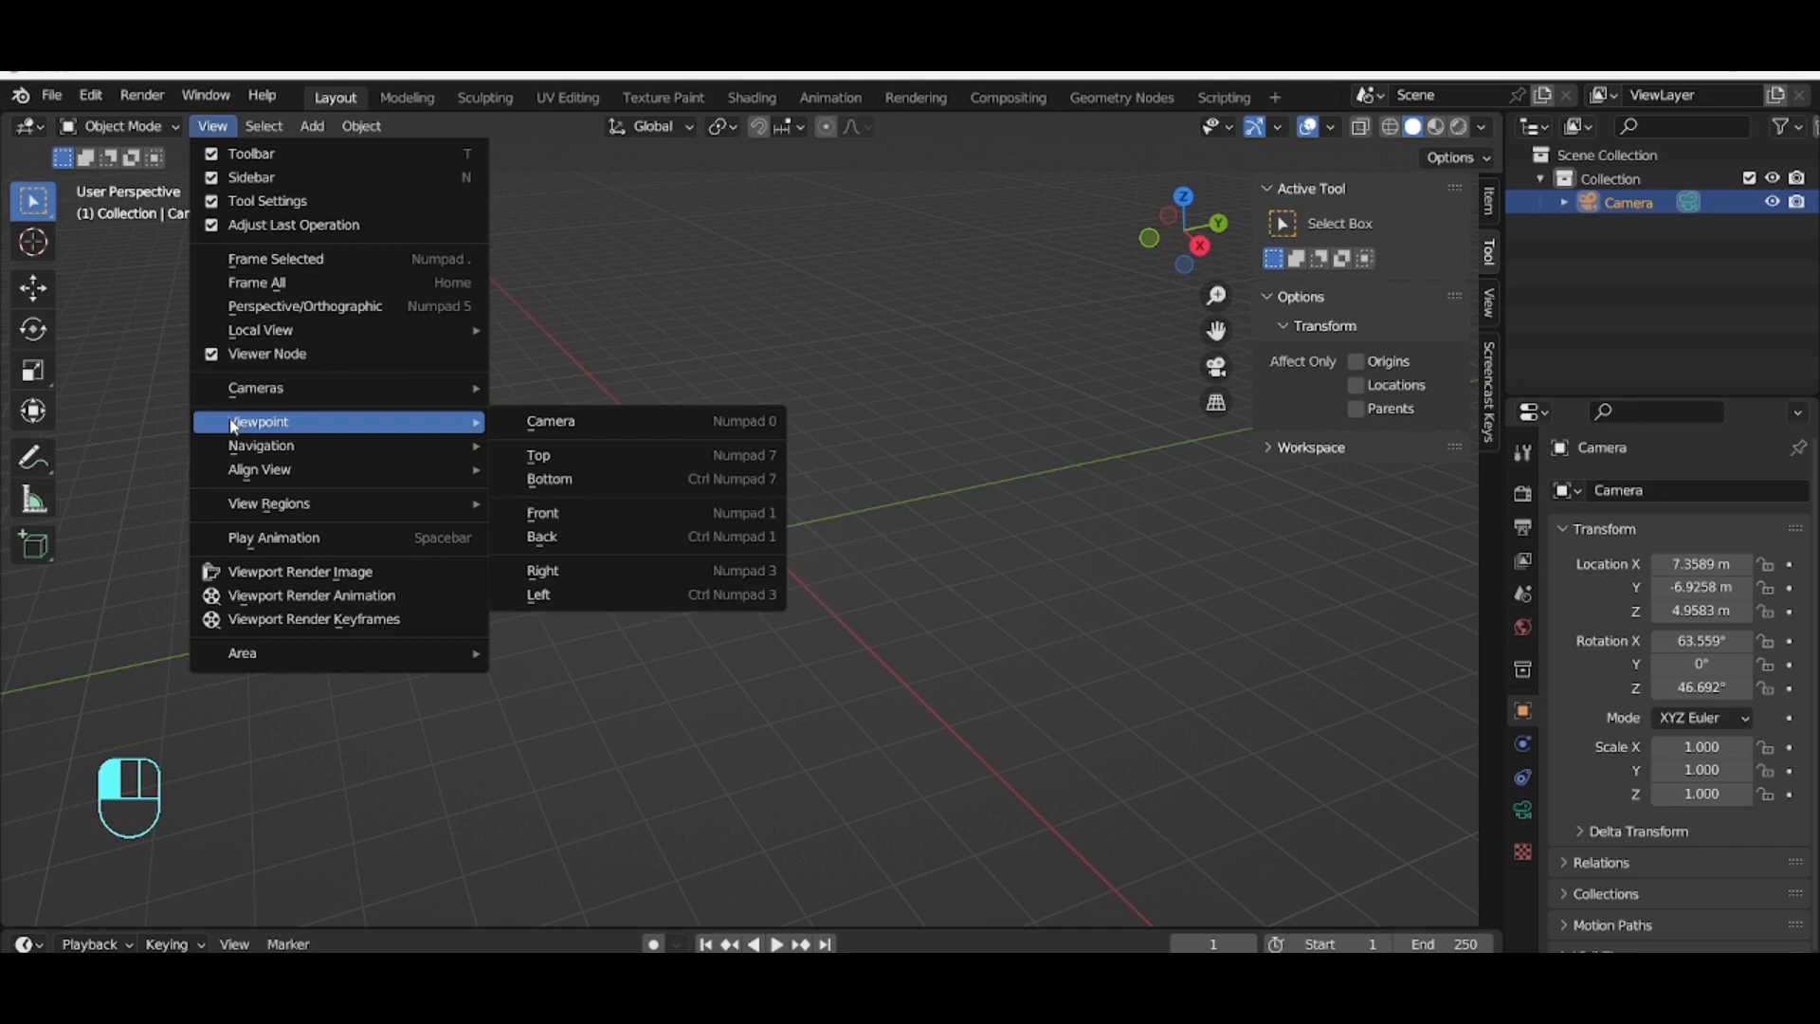
left_click(595, 422)
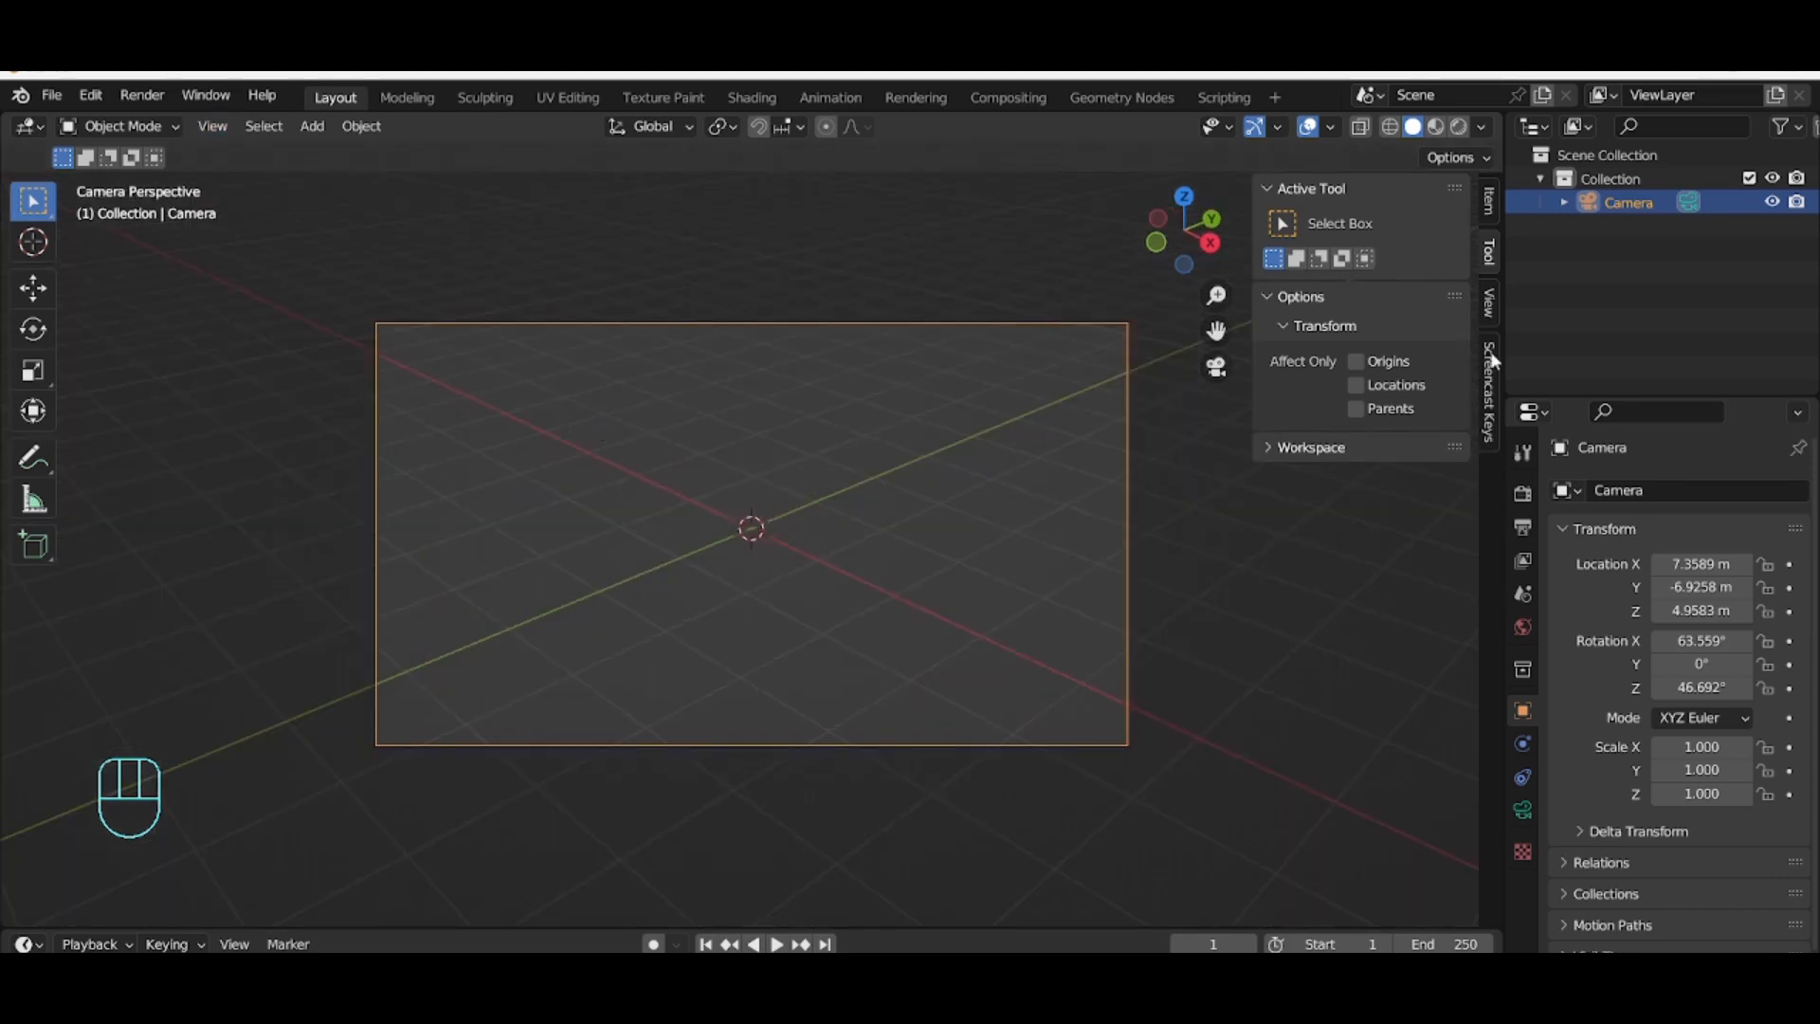
Step: Set the camera's Z rotation to 0°
left_click(1490, 201)
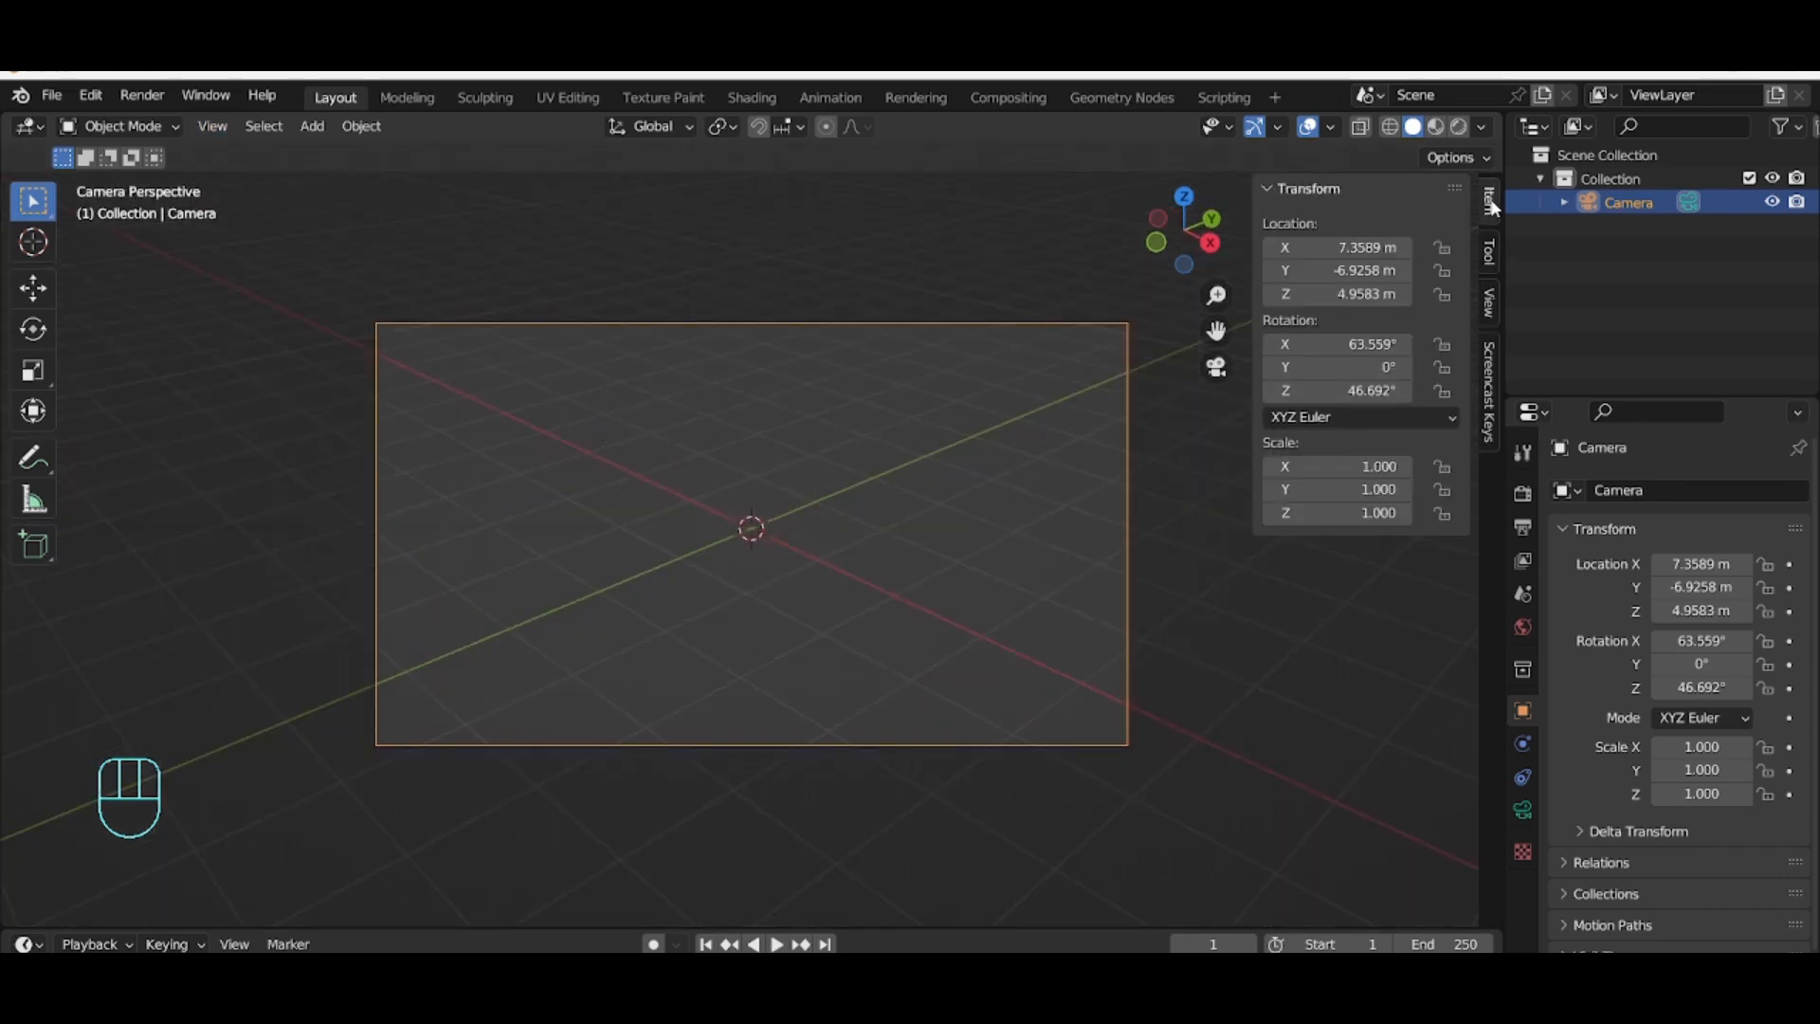
left_click(1353, 392)
type("0")
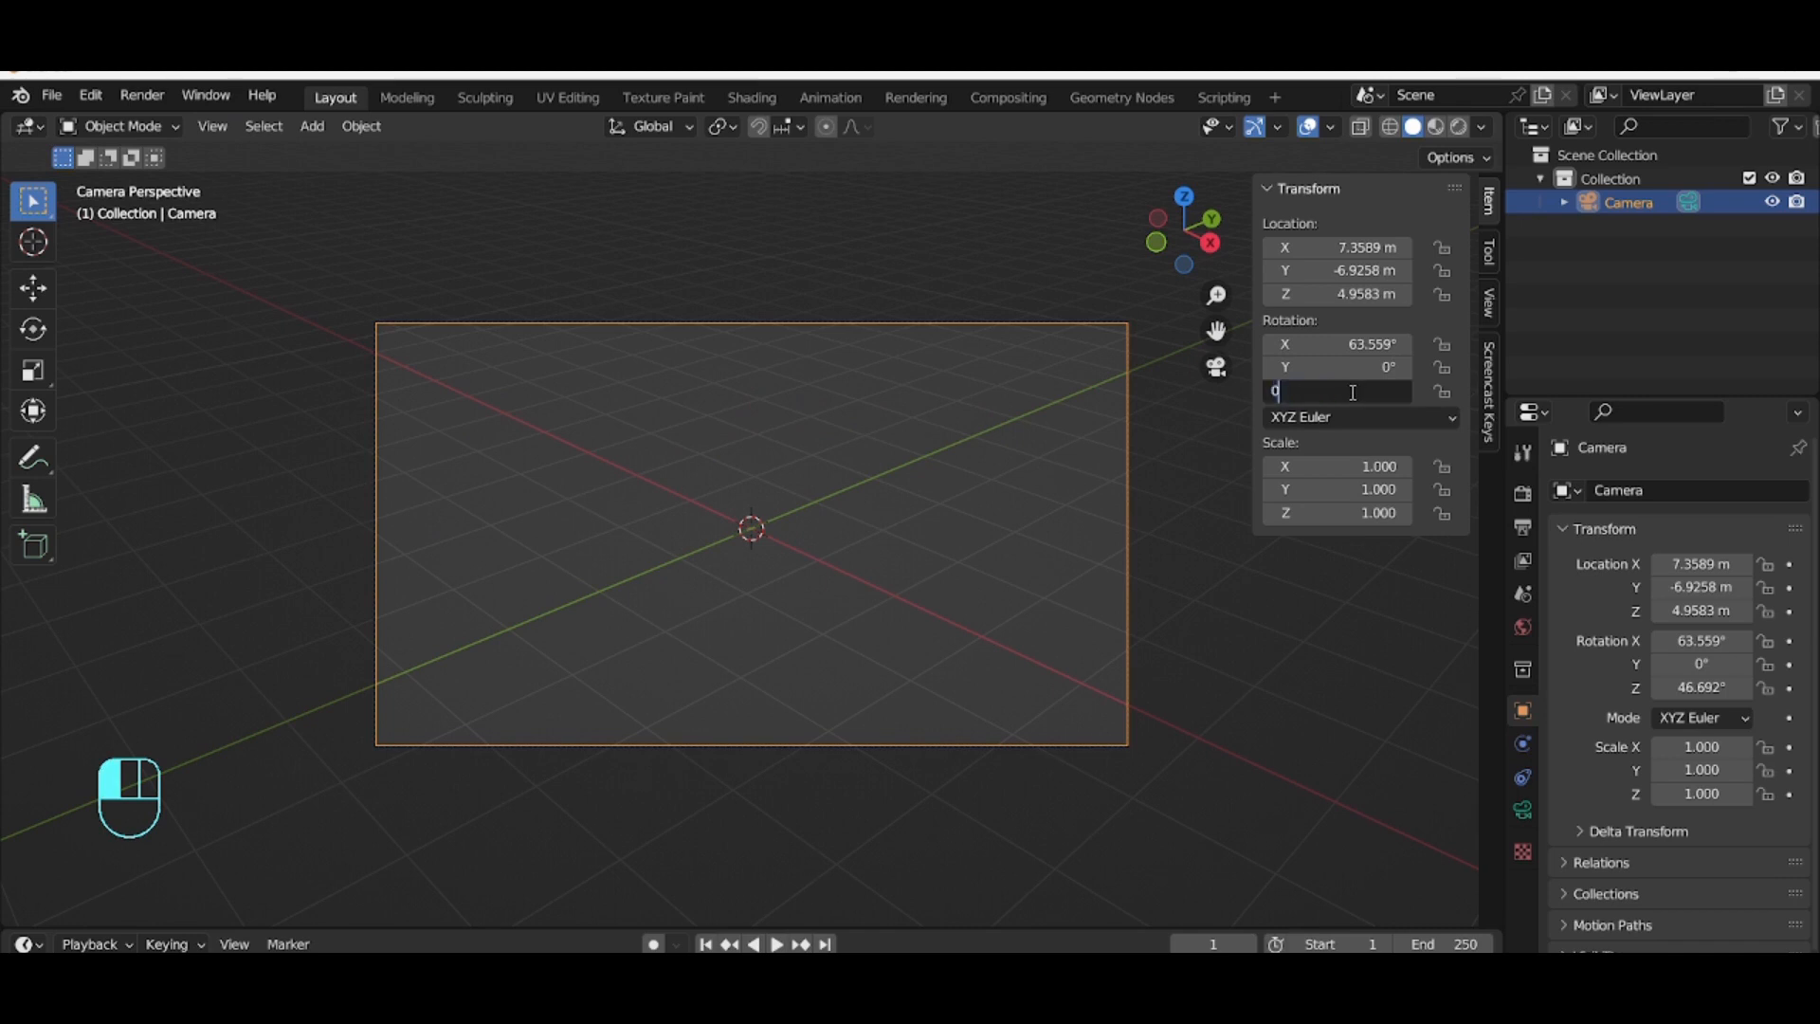
key("Return")
Step: Rotate the camera about the global X axis to about 85.5°
key("r")
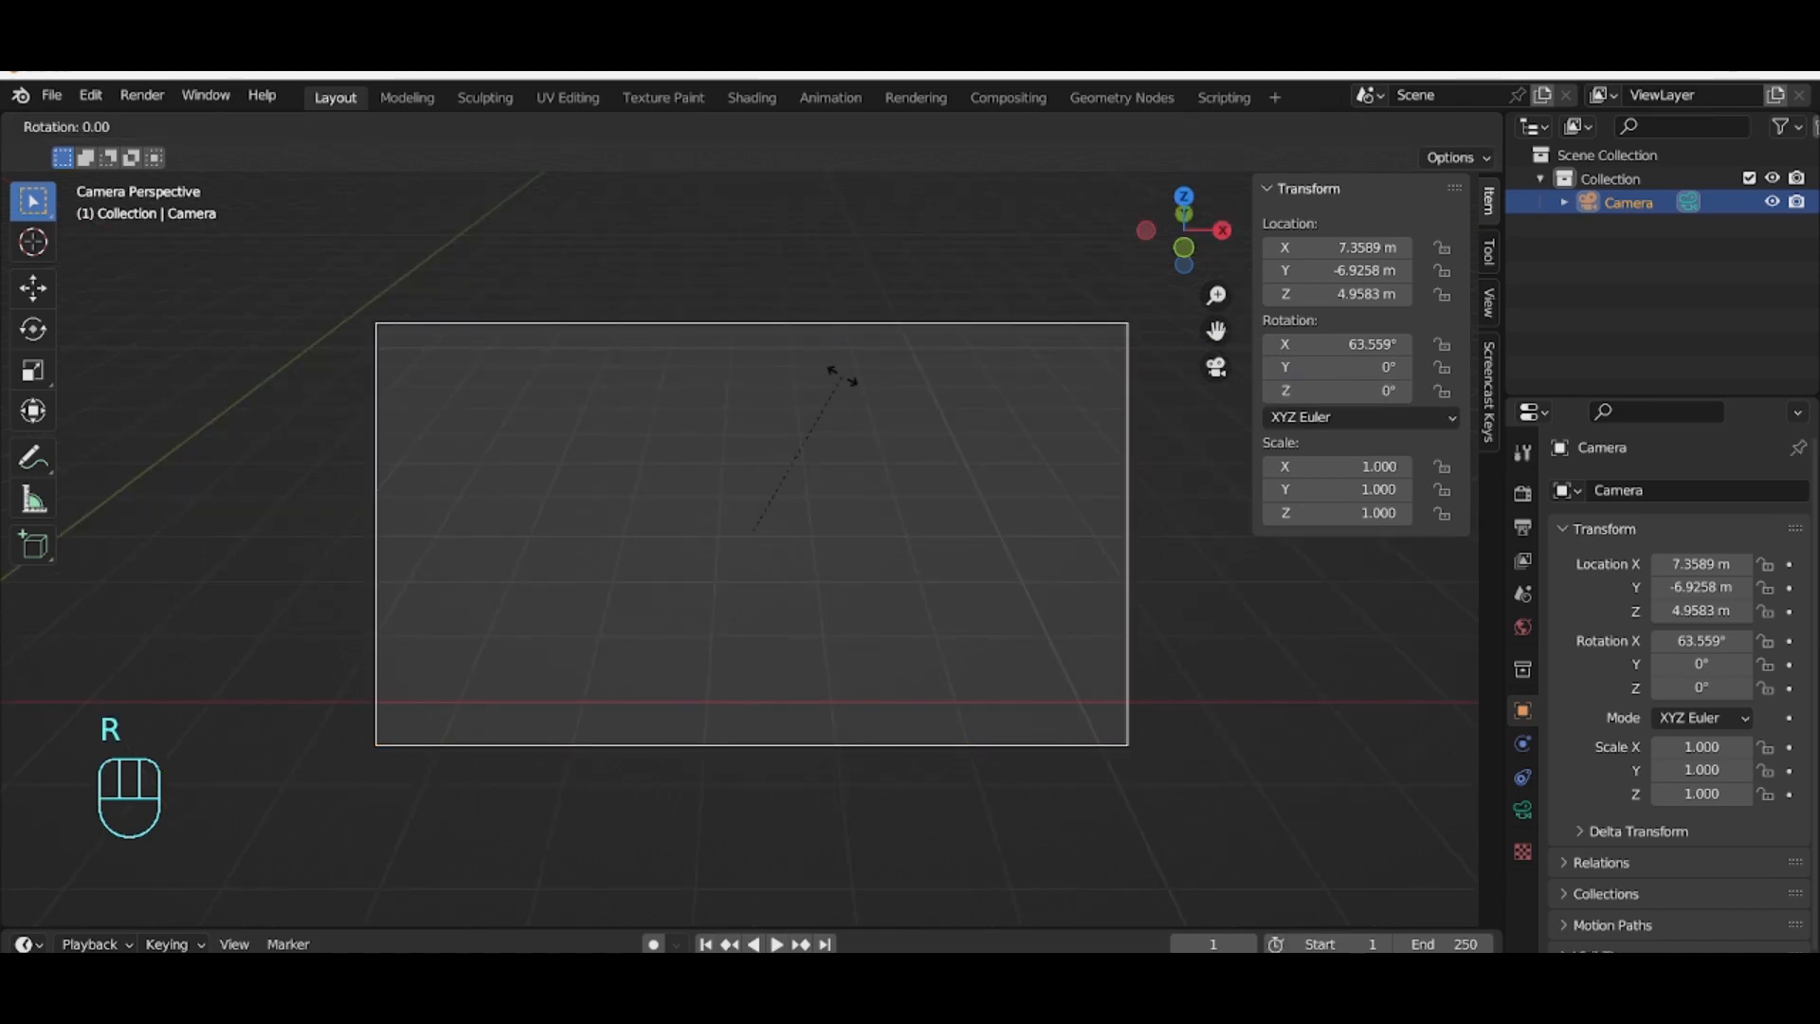
key("x")
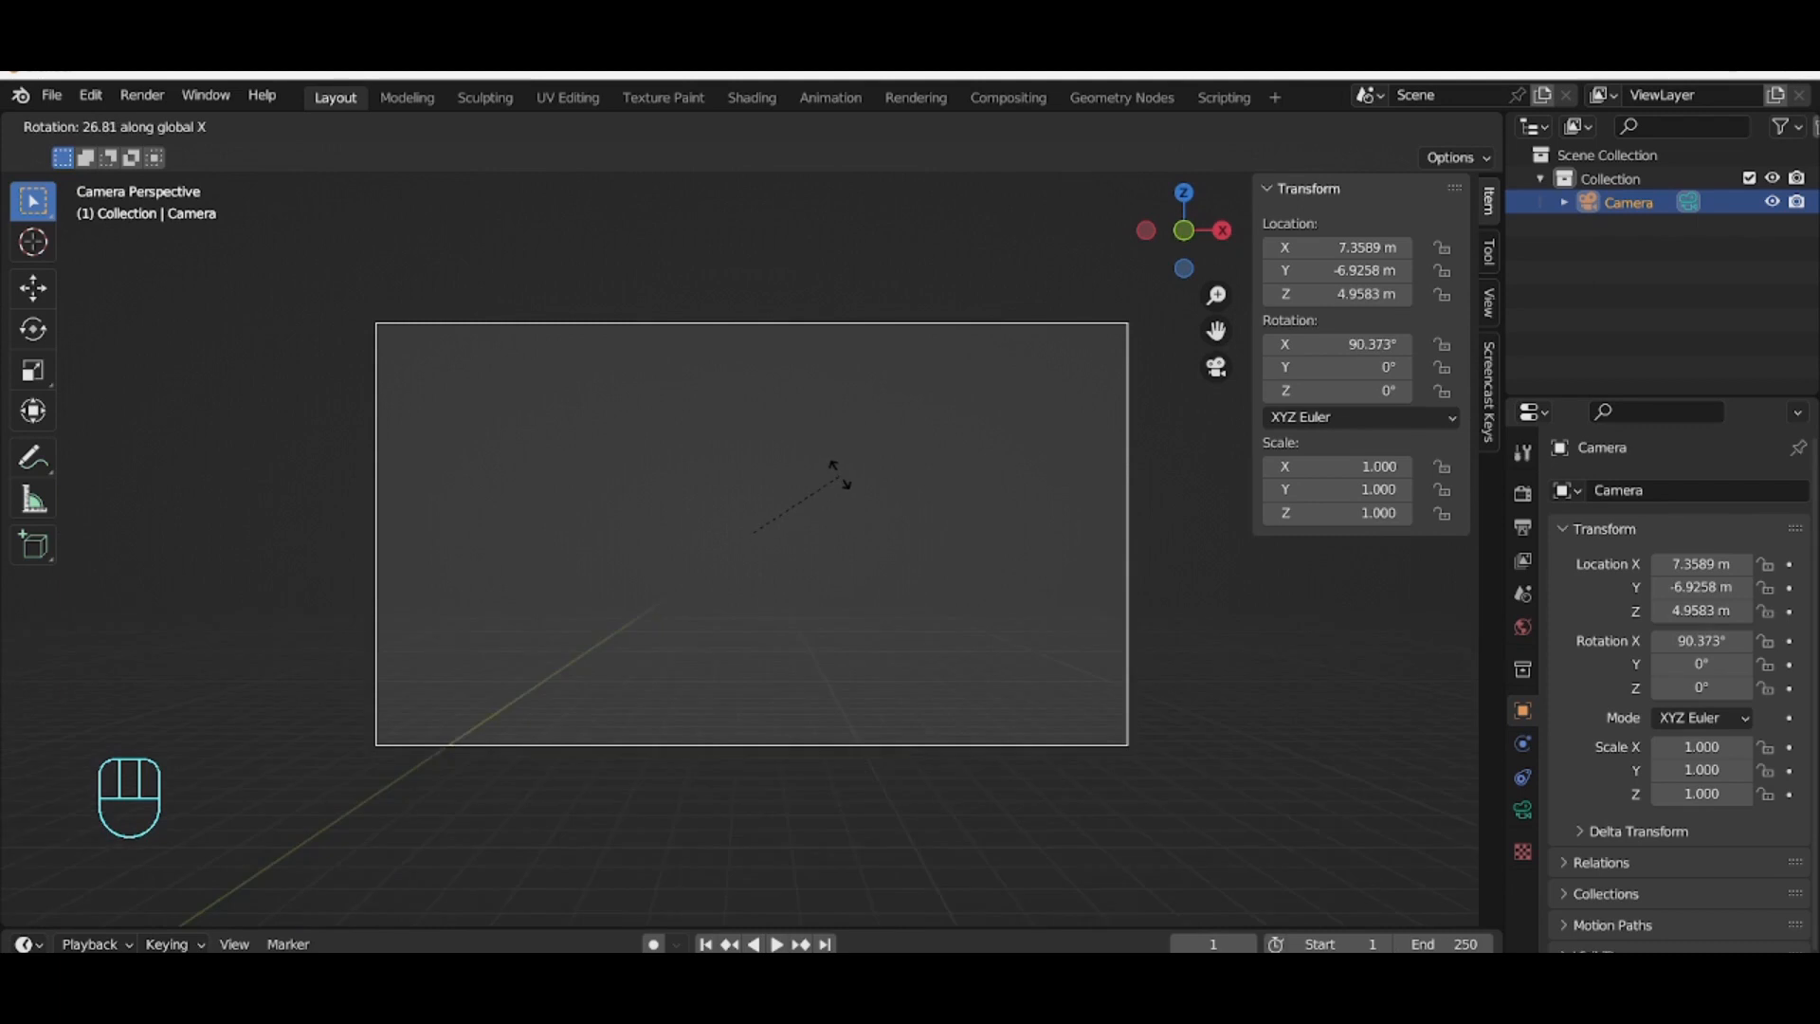
left_click(842, 462)
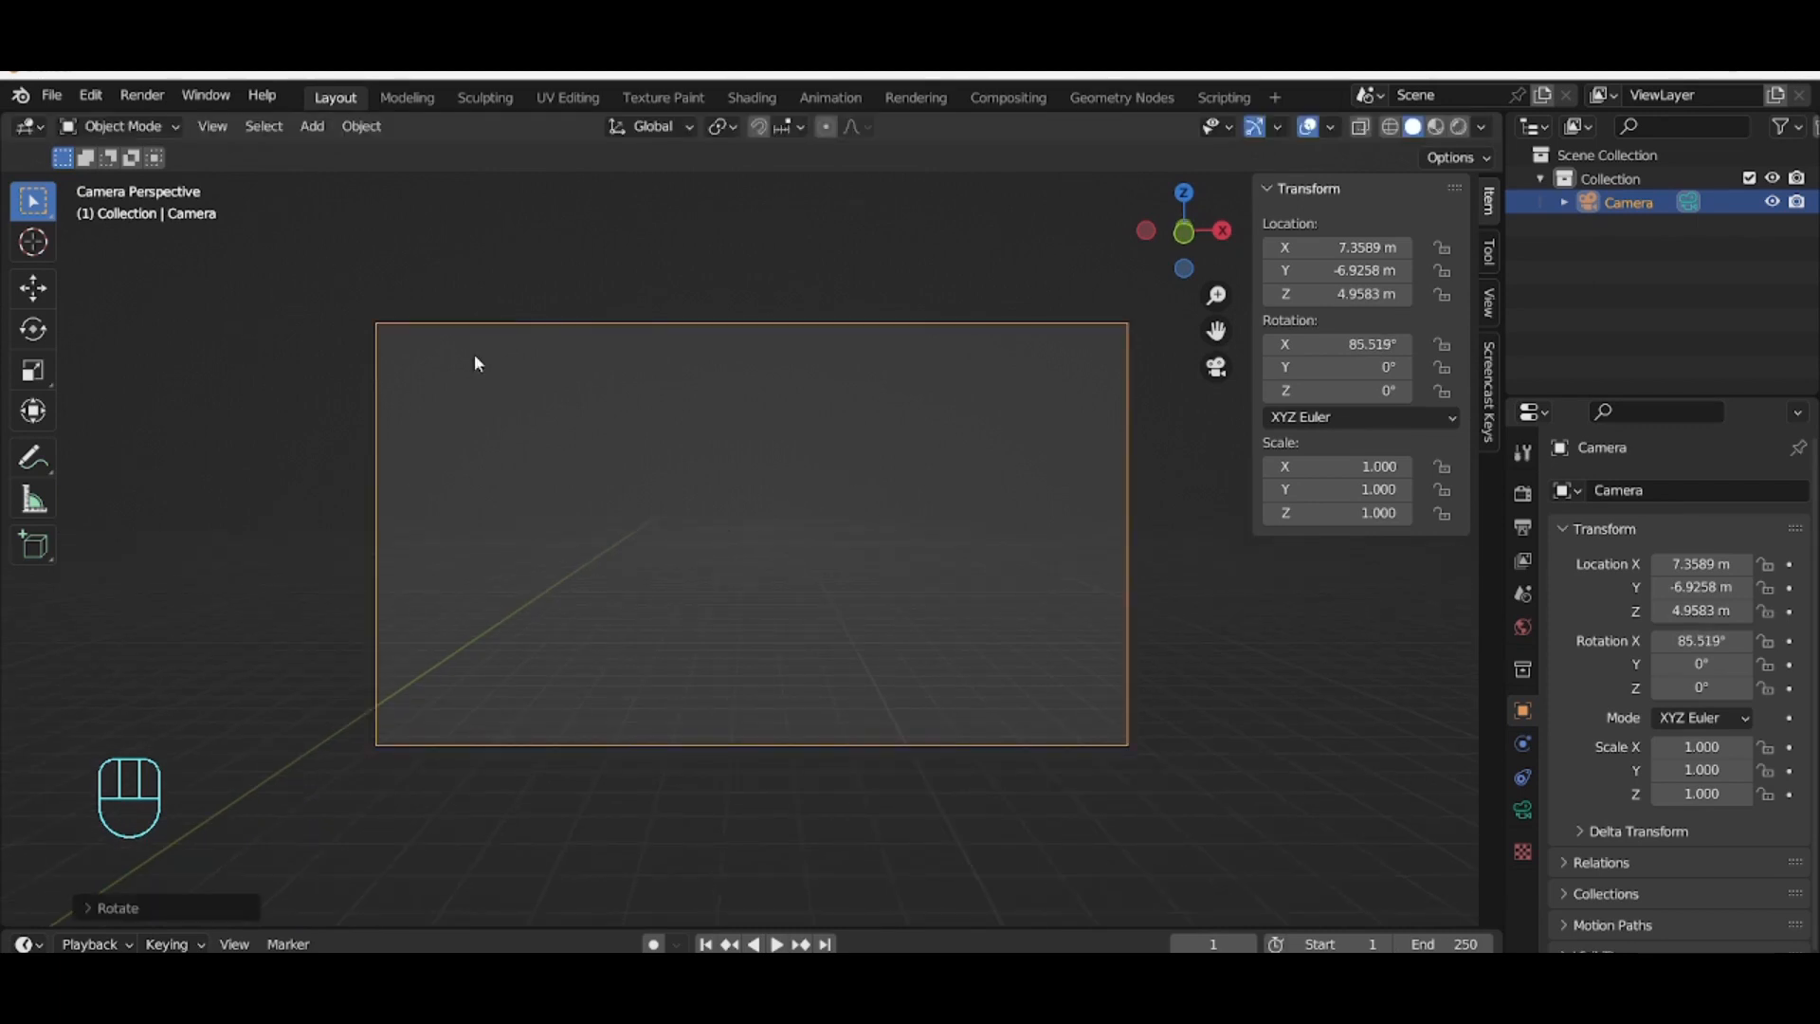
Step: Enable background images on the camera and load the image desenho textura05.jpg
left_click(1522, 809)
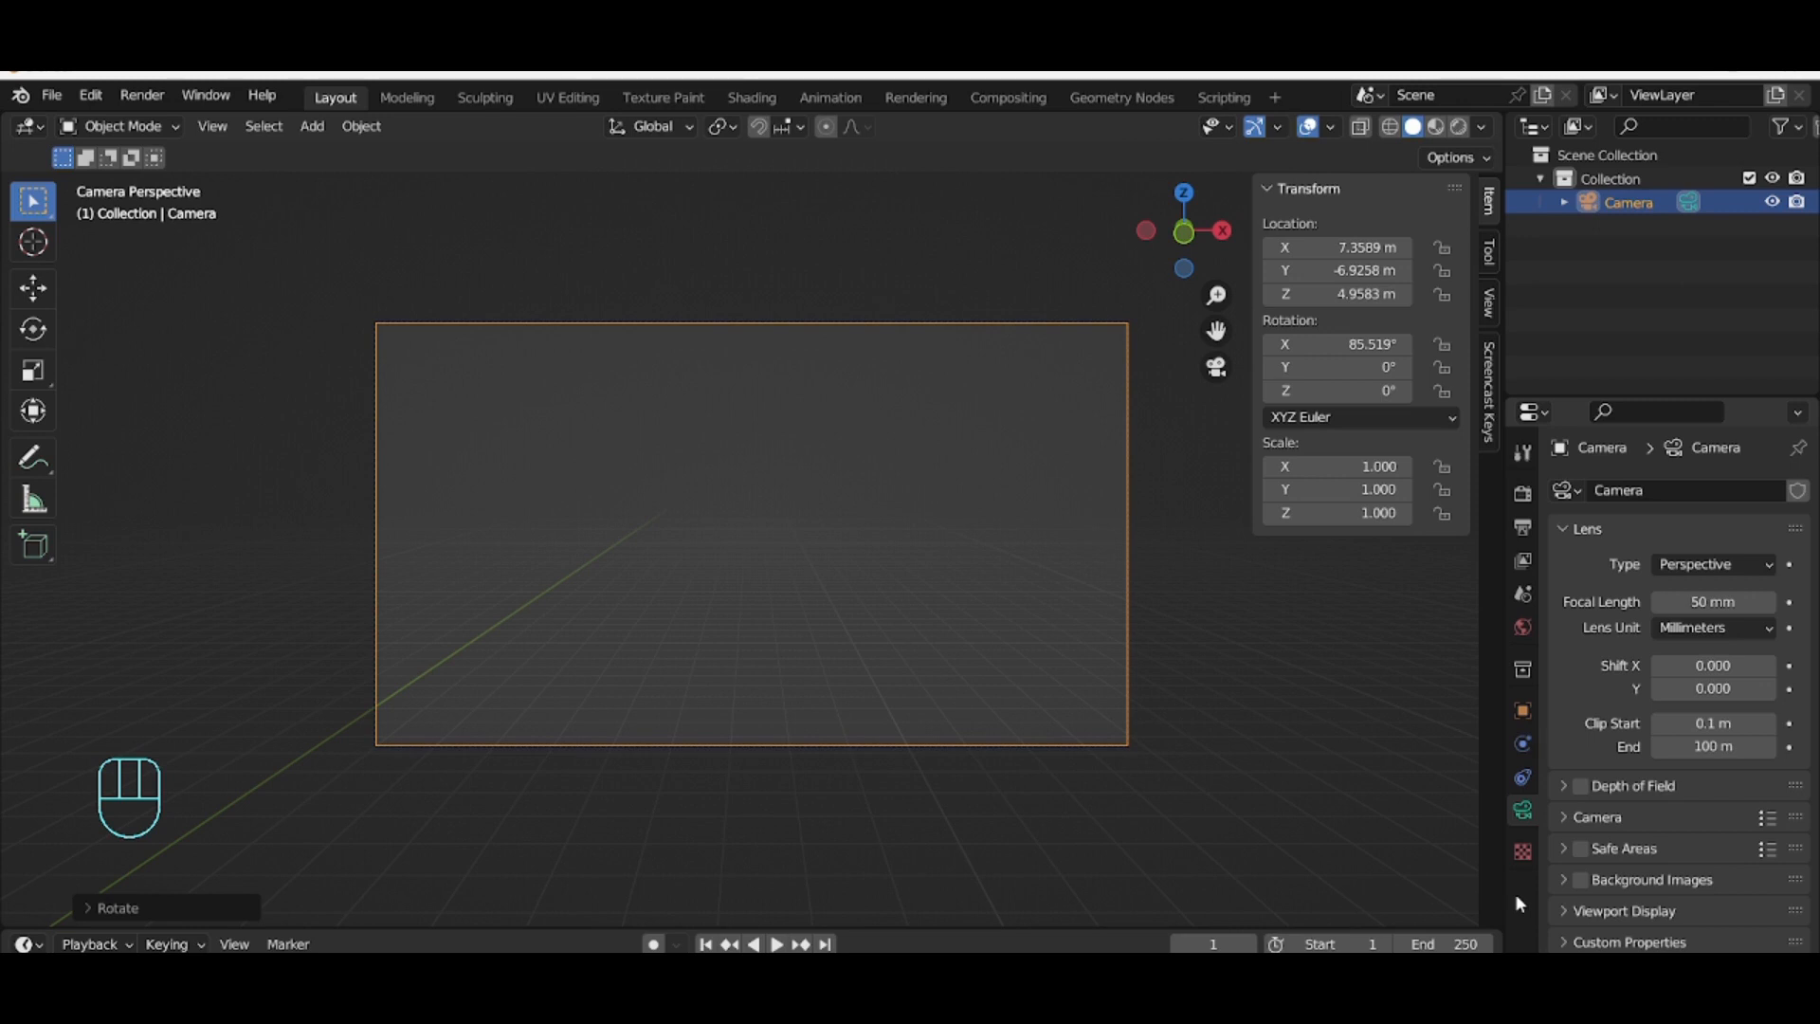
left_click(1566, 880)
left_click(1580, 881)
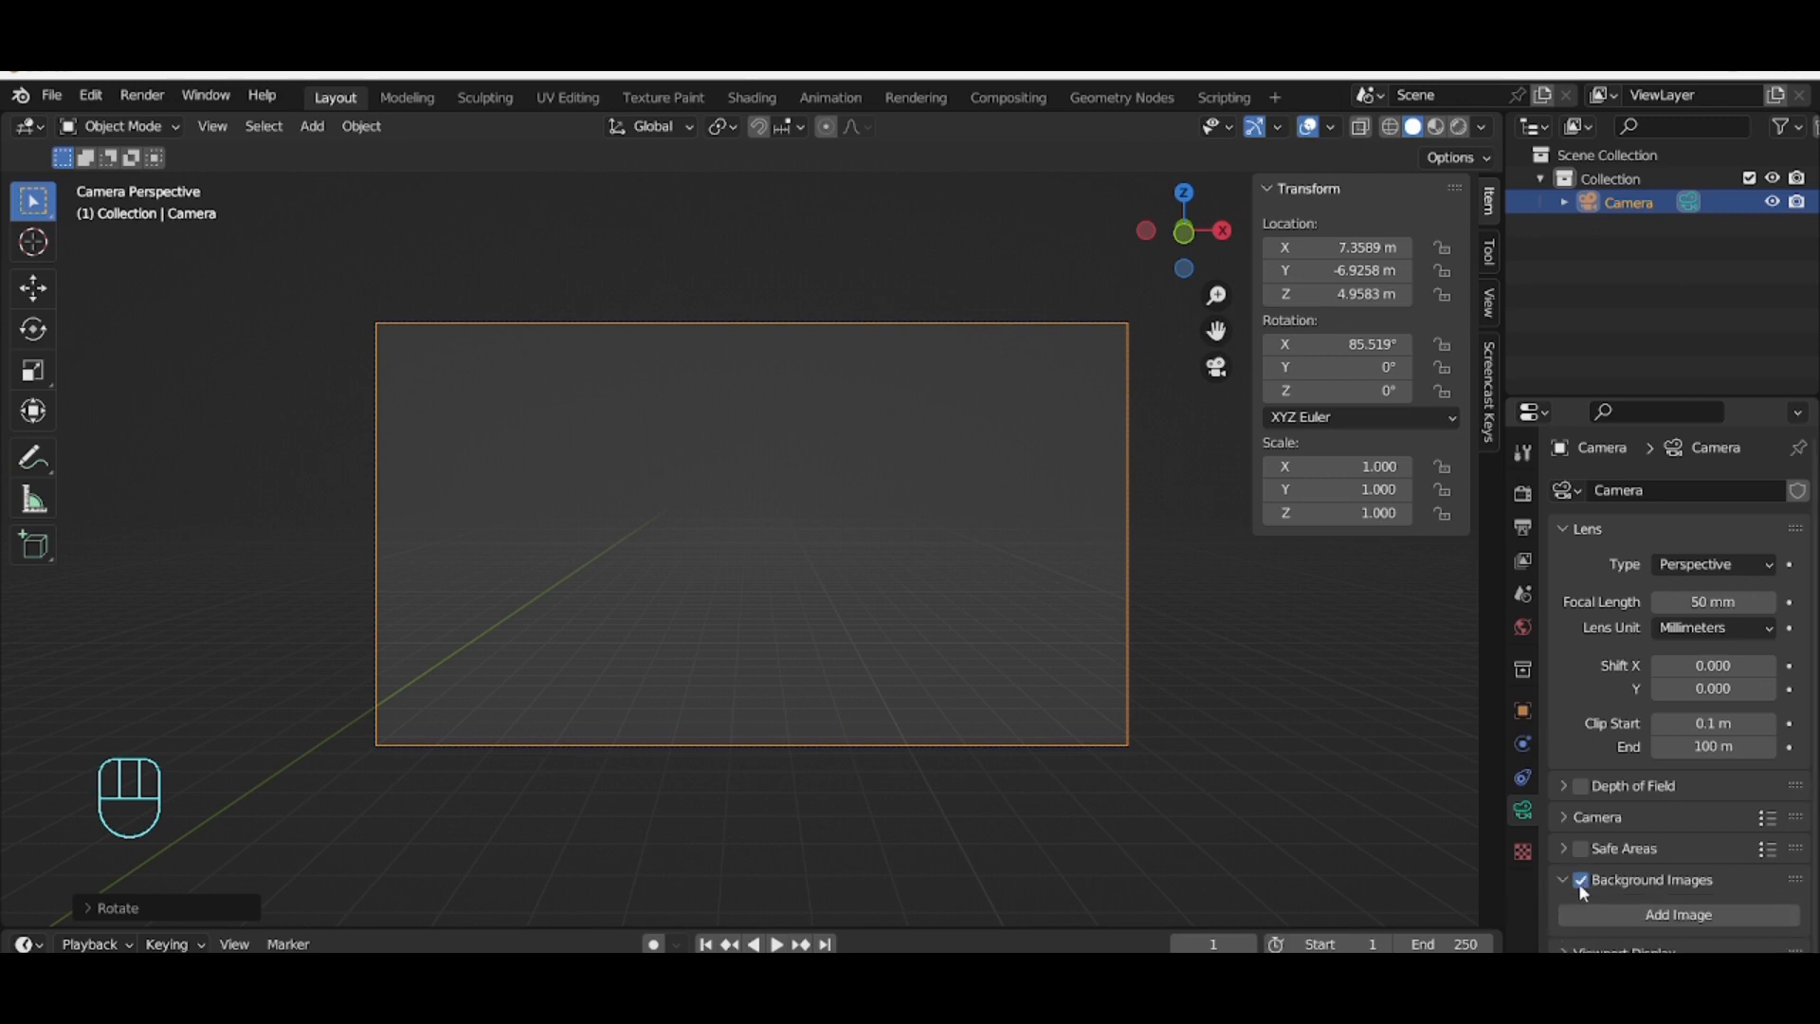
left_click(1647, 917)
scroll(1645, 921, "down", 3)
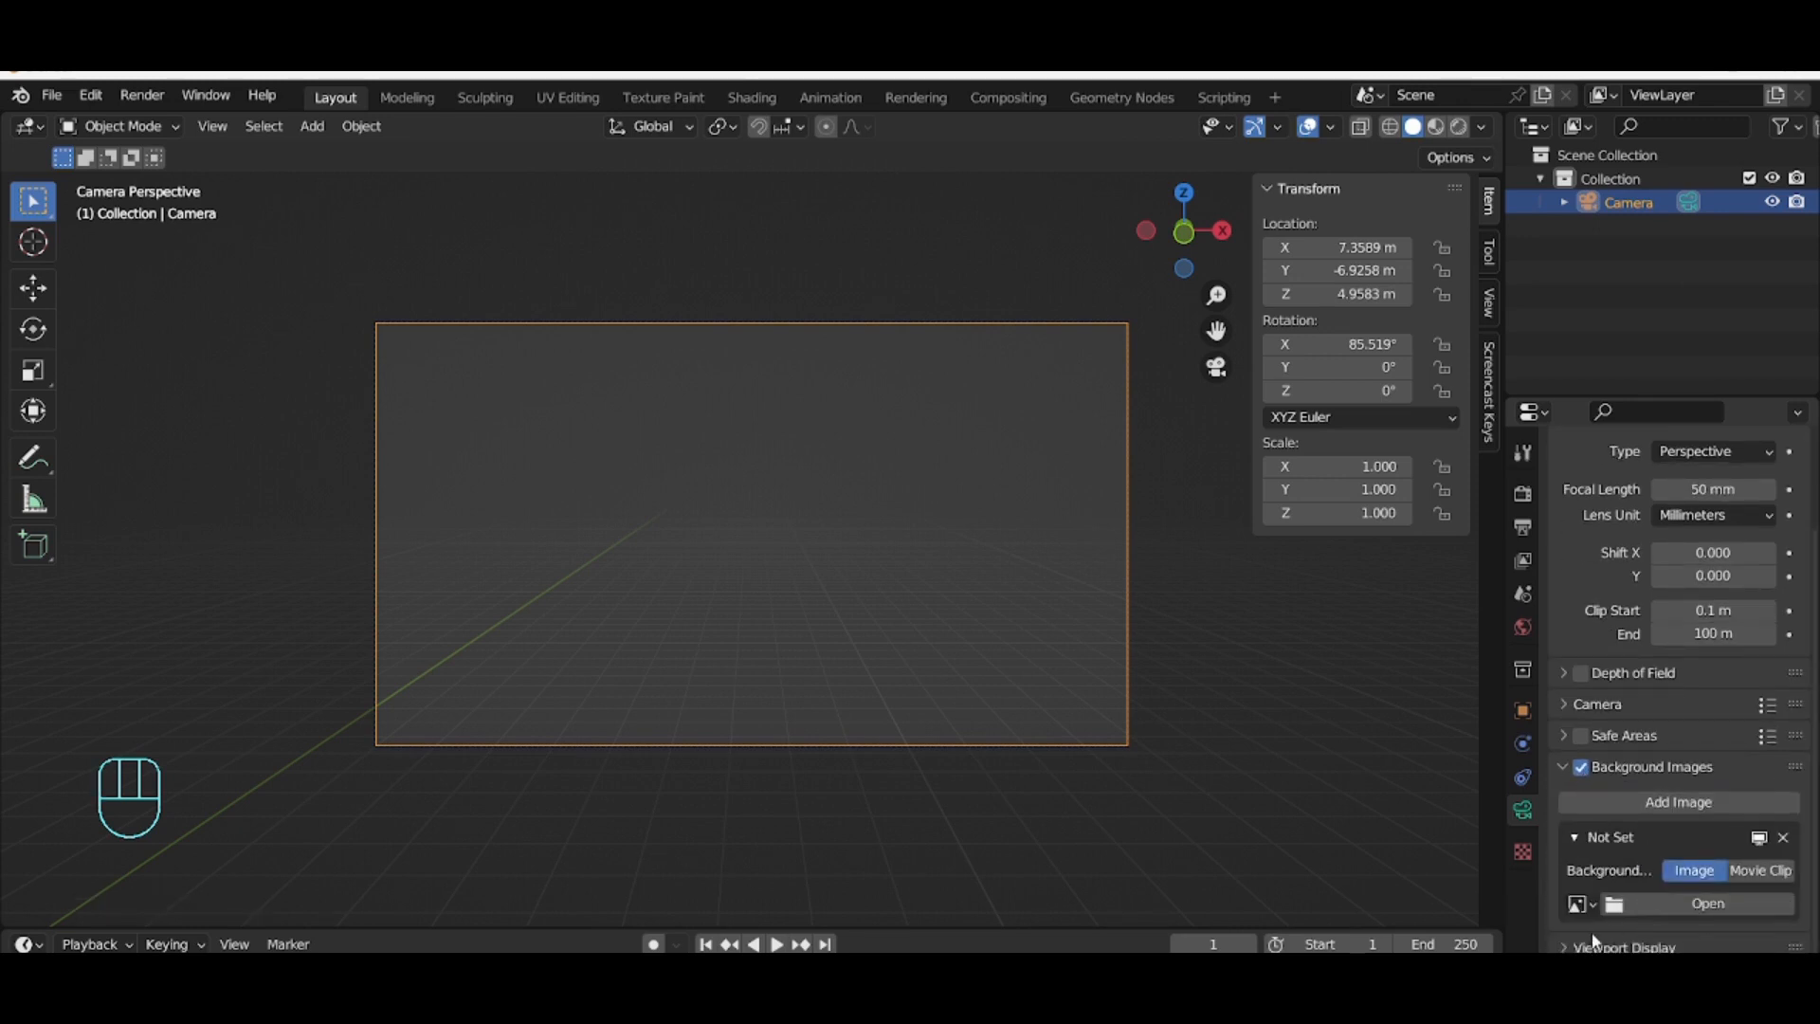
left_click(1654, 904)
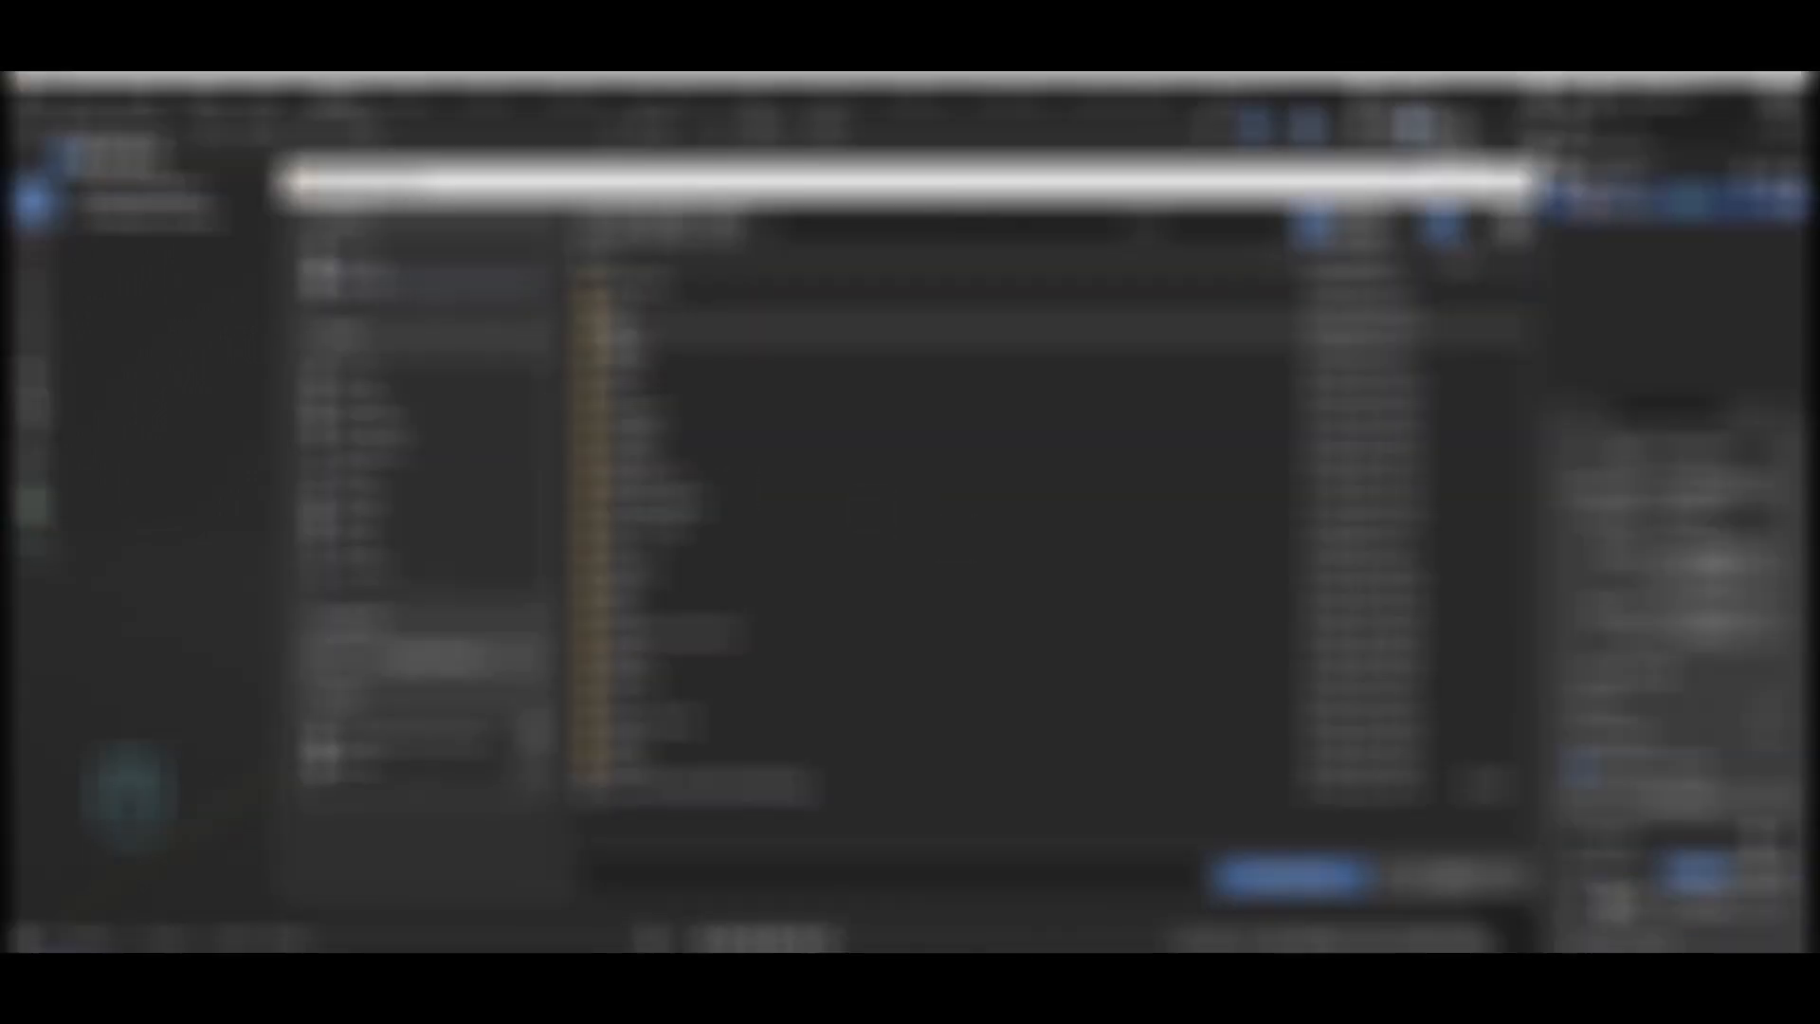
left_click(1292, 874)
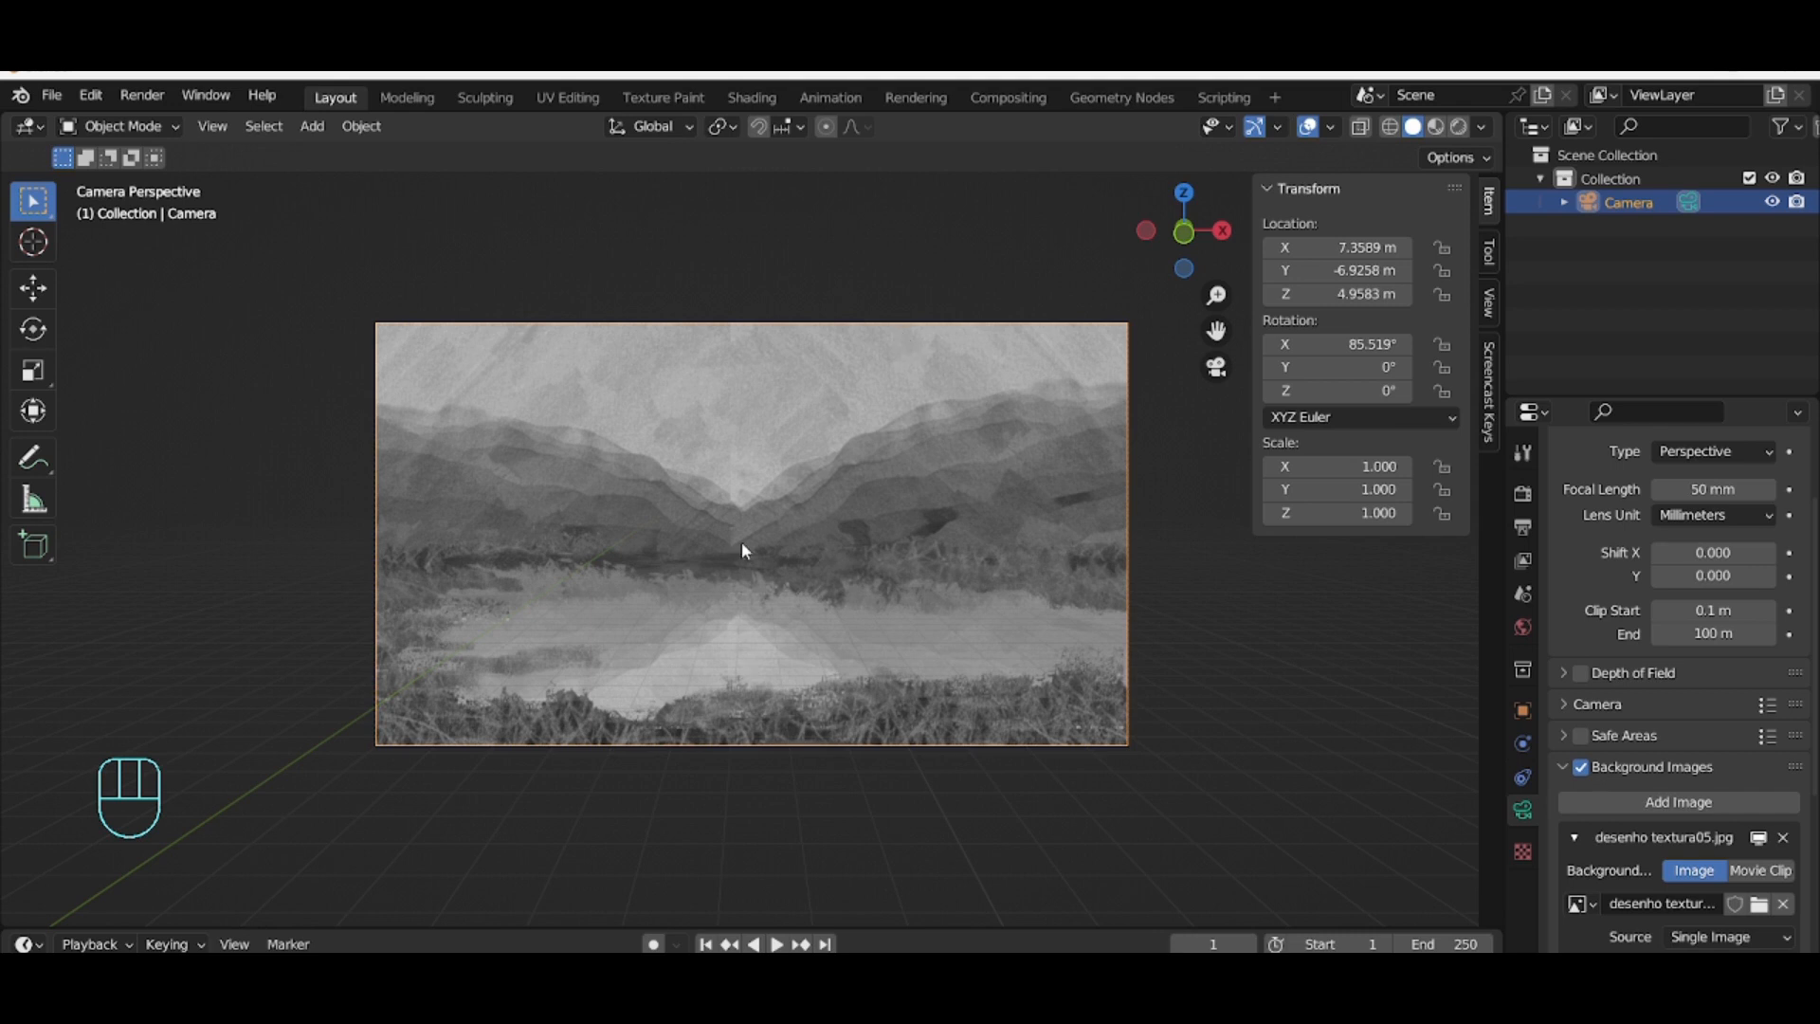
Step: Rotate the camera about the global X axis to about 86.4° to match the background image
left_click(795, 322)
key("r")
key("x")
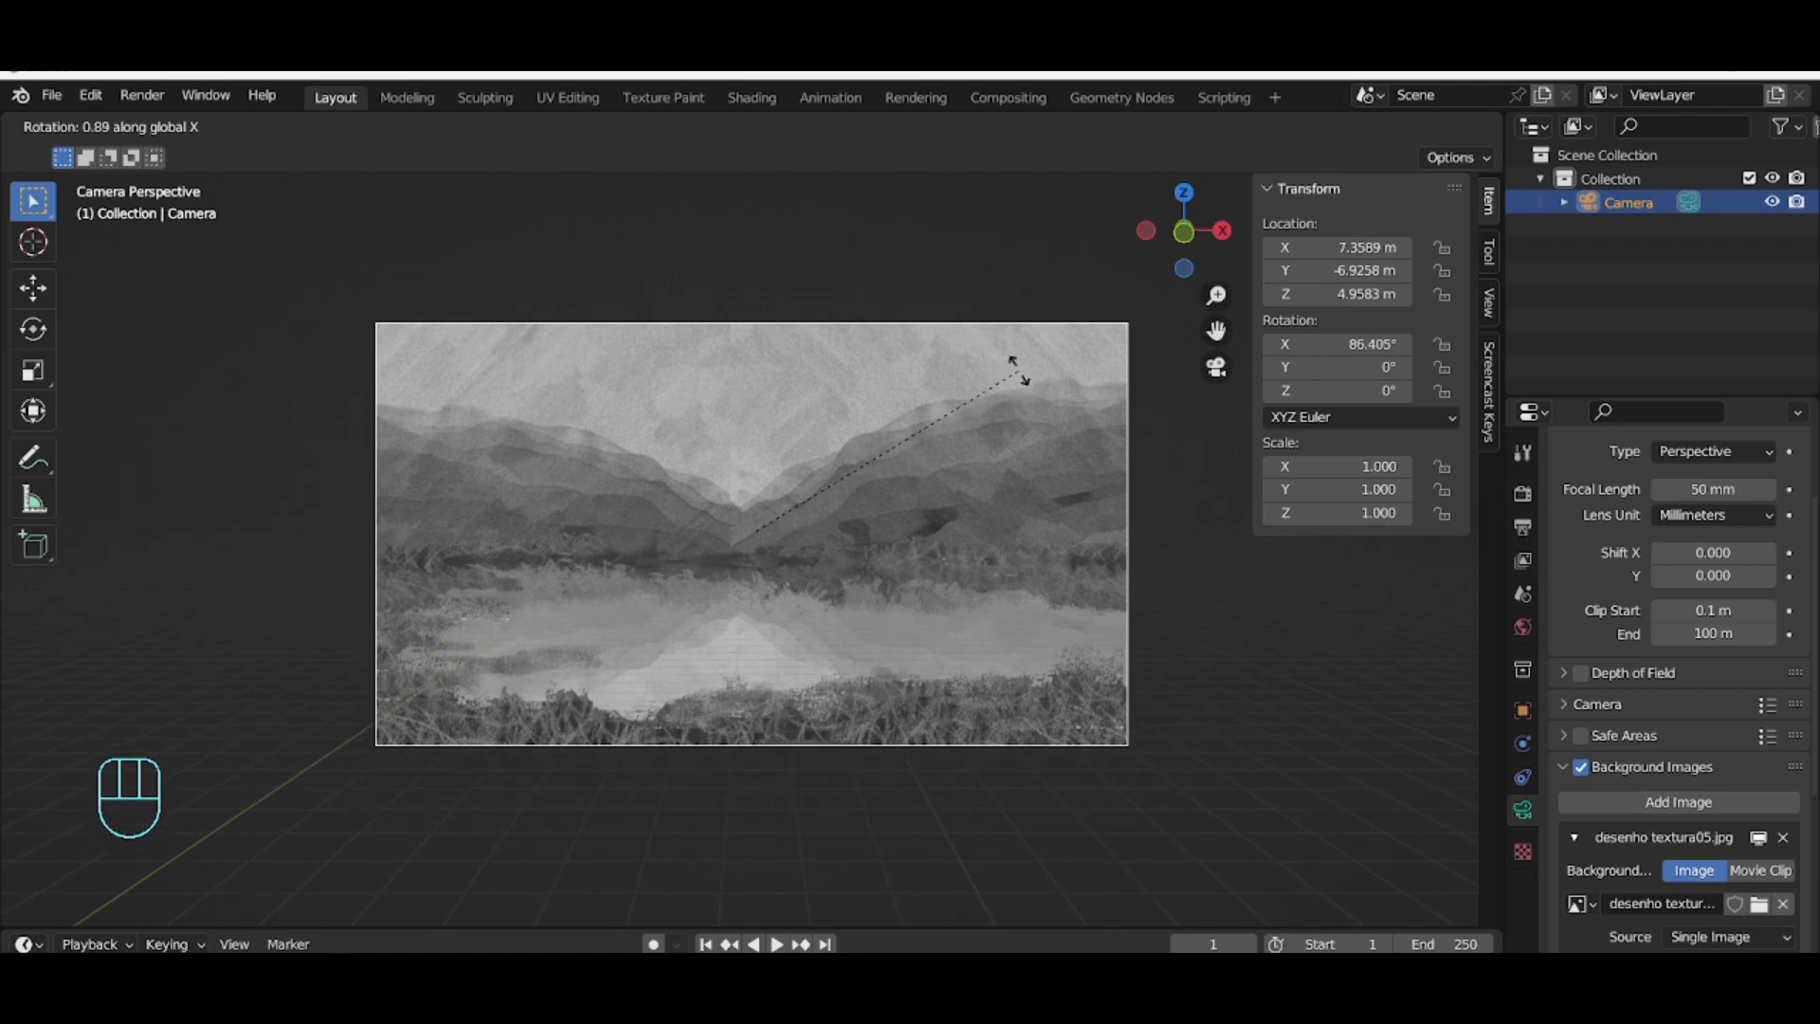
left_click(1018, 371)
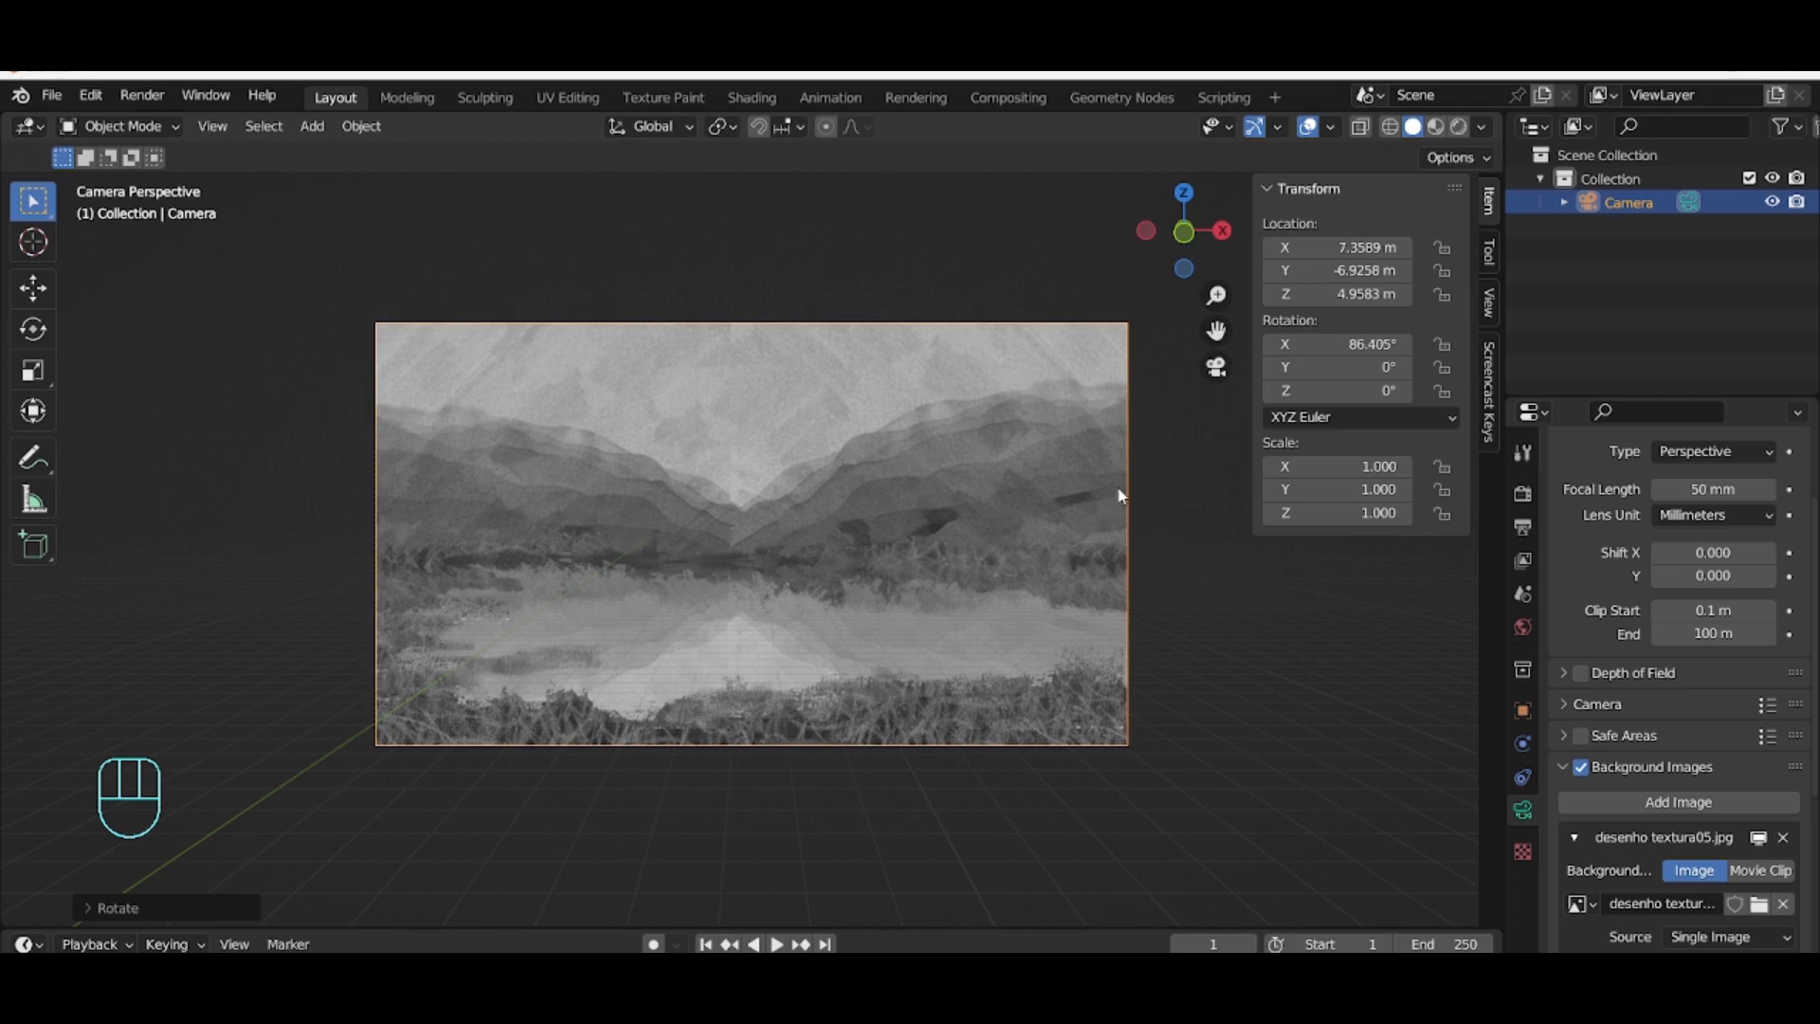
Step: Add a mesh plane to the scene
left_click(772, 474)
left_click(312, 126)
mouse_move(336, 150)
left_click(524, 153)
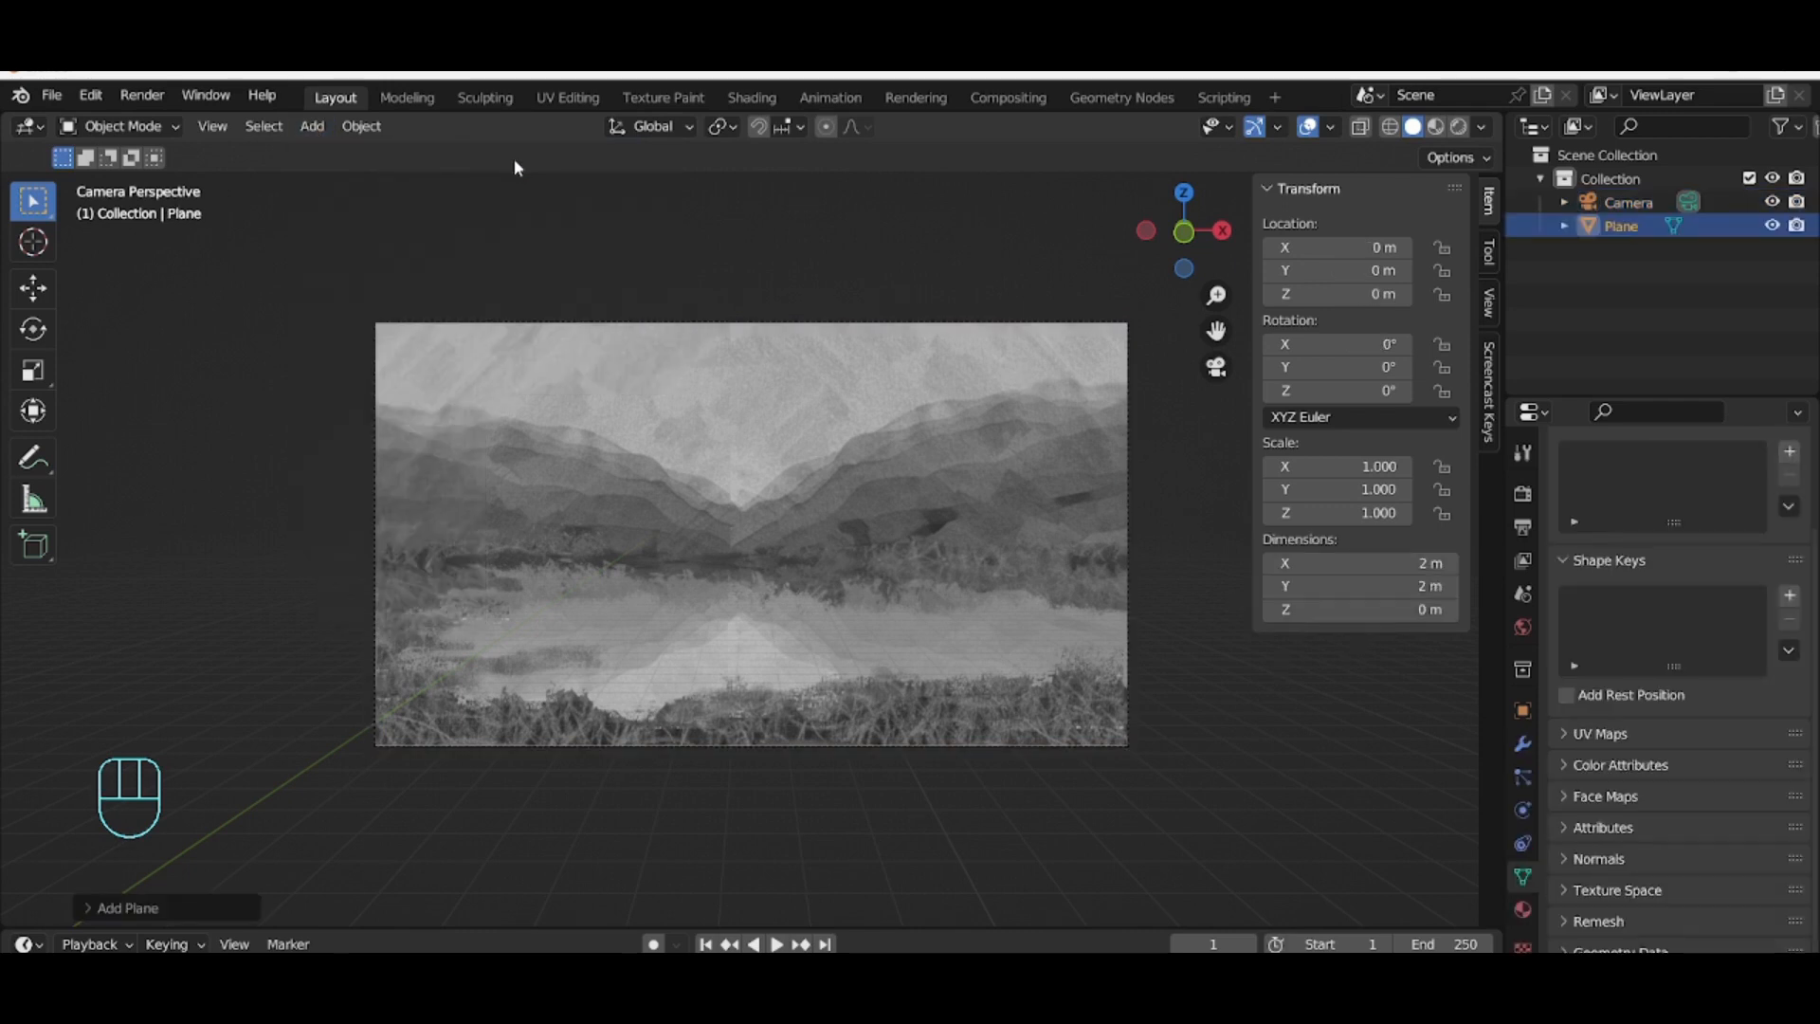
Step: Move the plane along the global Y axis to about 10.65 m
scroll(859, 599, "down", 4)
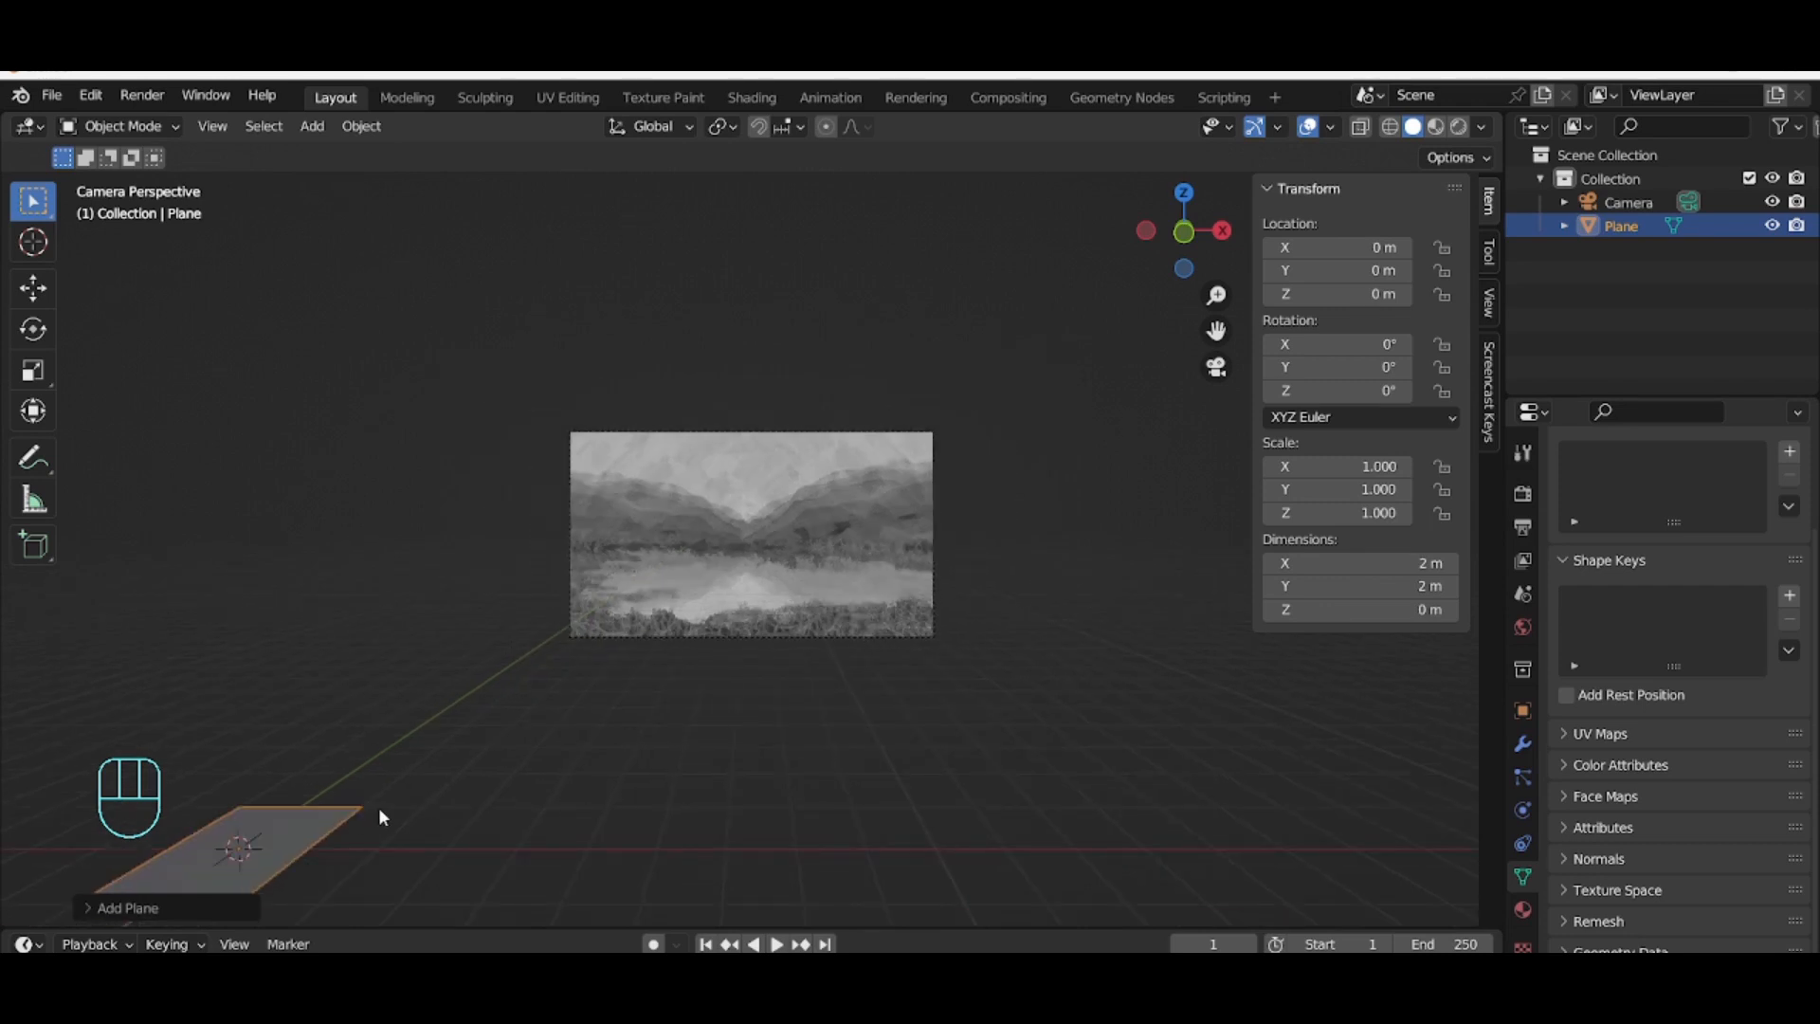
key("g")
key("y")
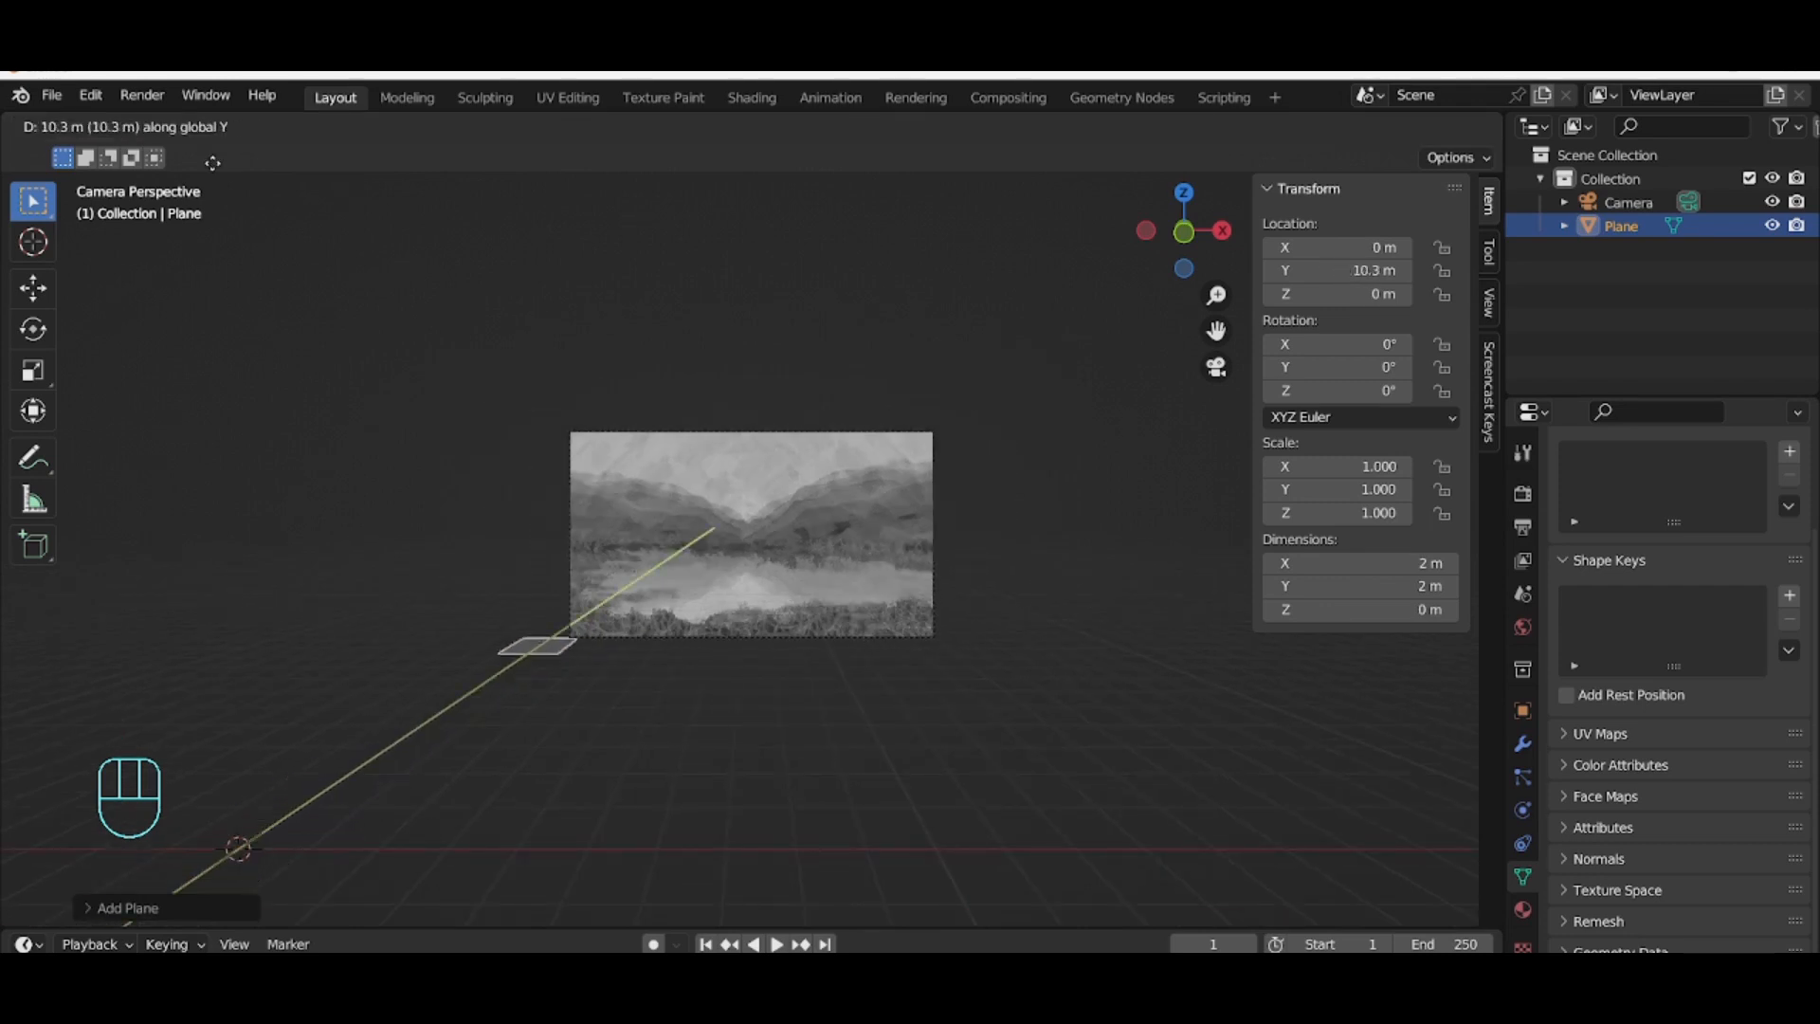
left_click(236, 922)
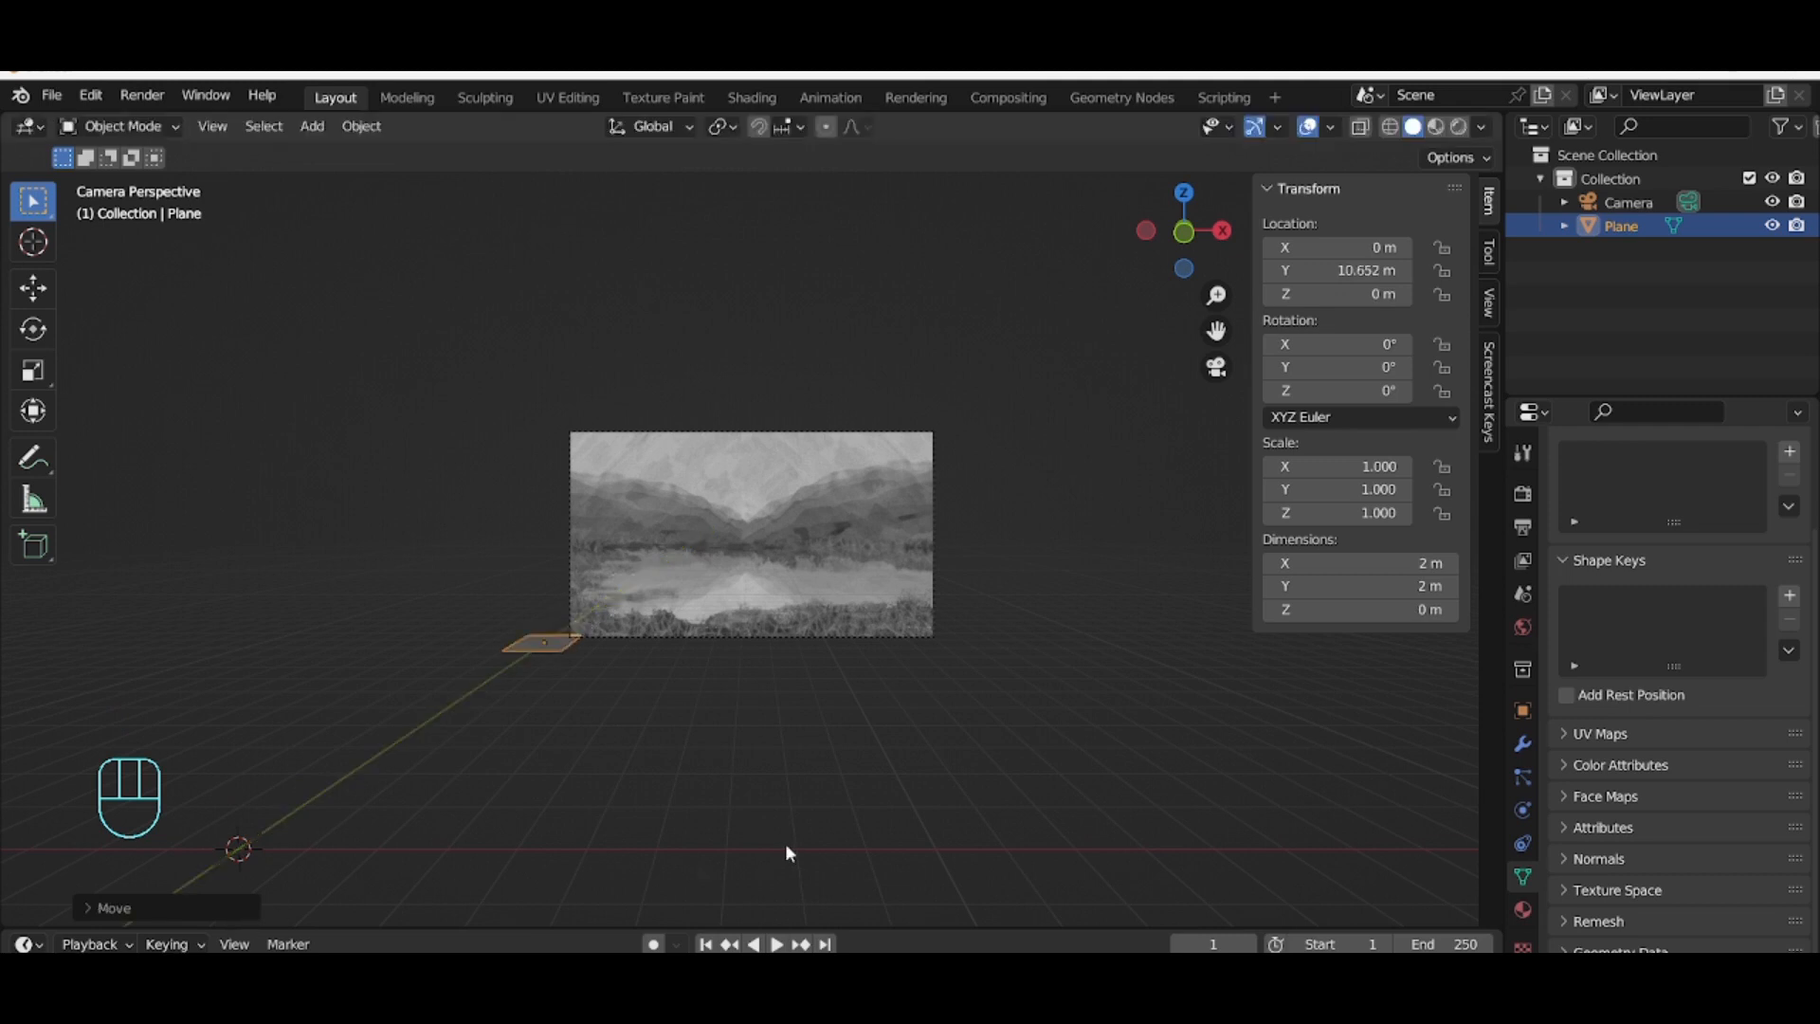
Step: Move the plane along the global X axis to about 7.64 m
scroll(795, 811, "up", 4)
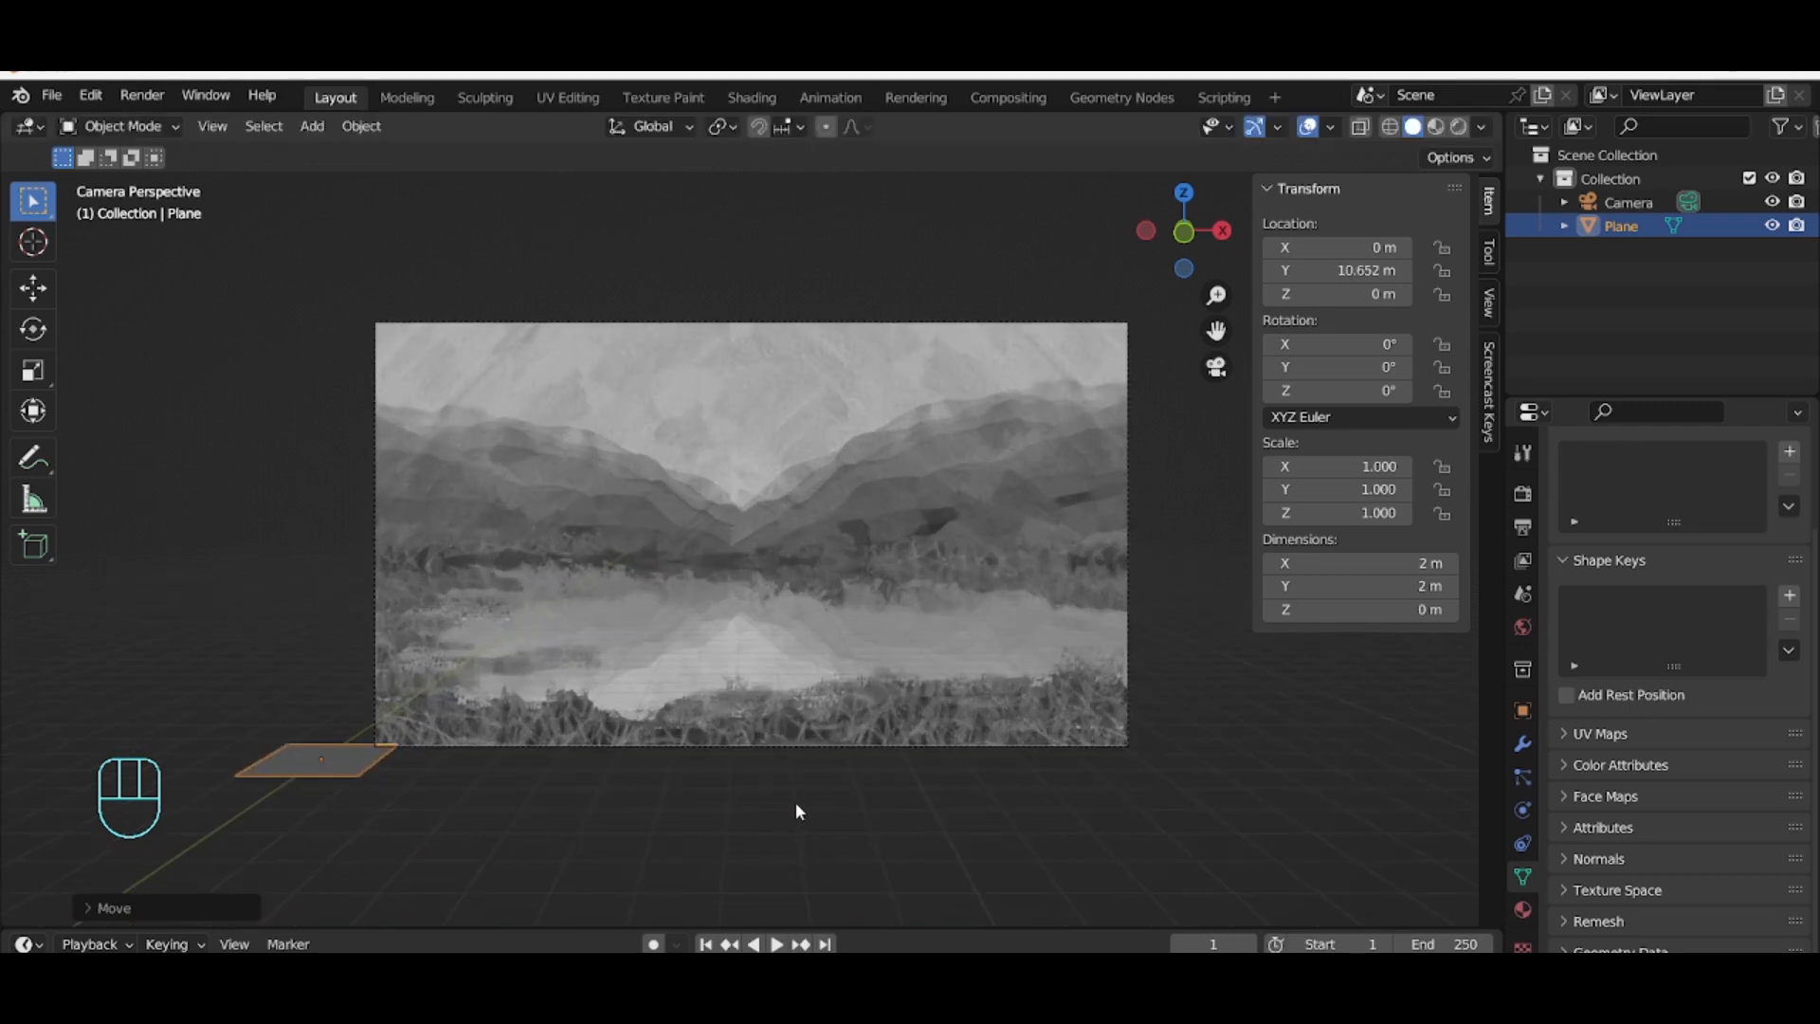
key("g")
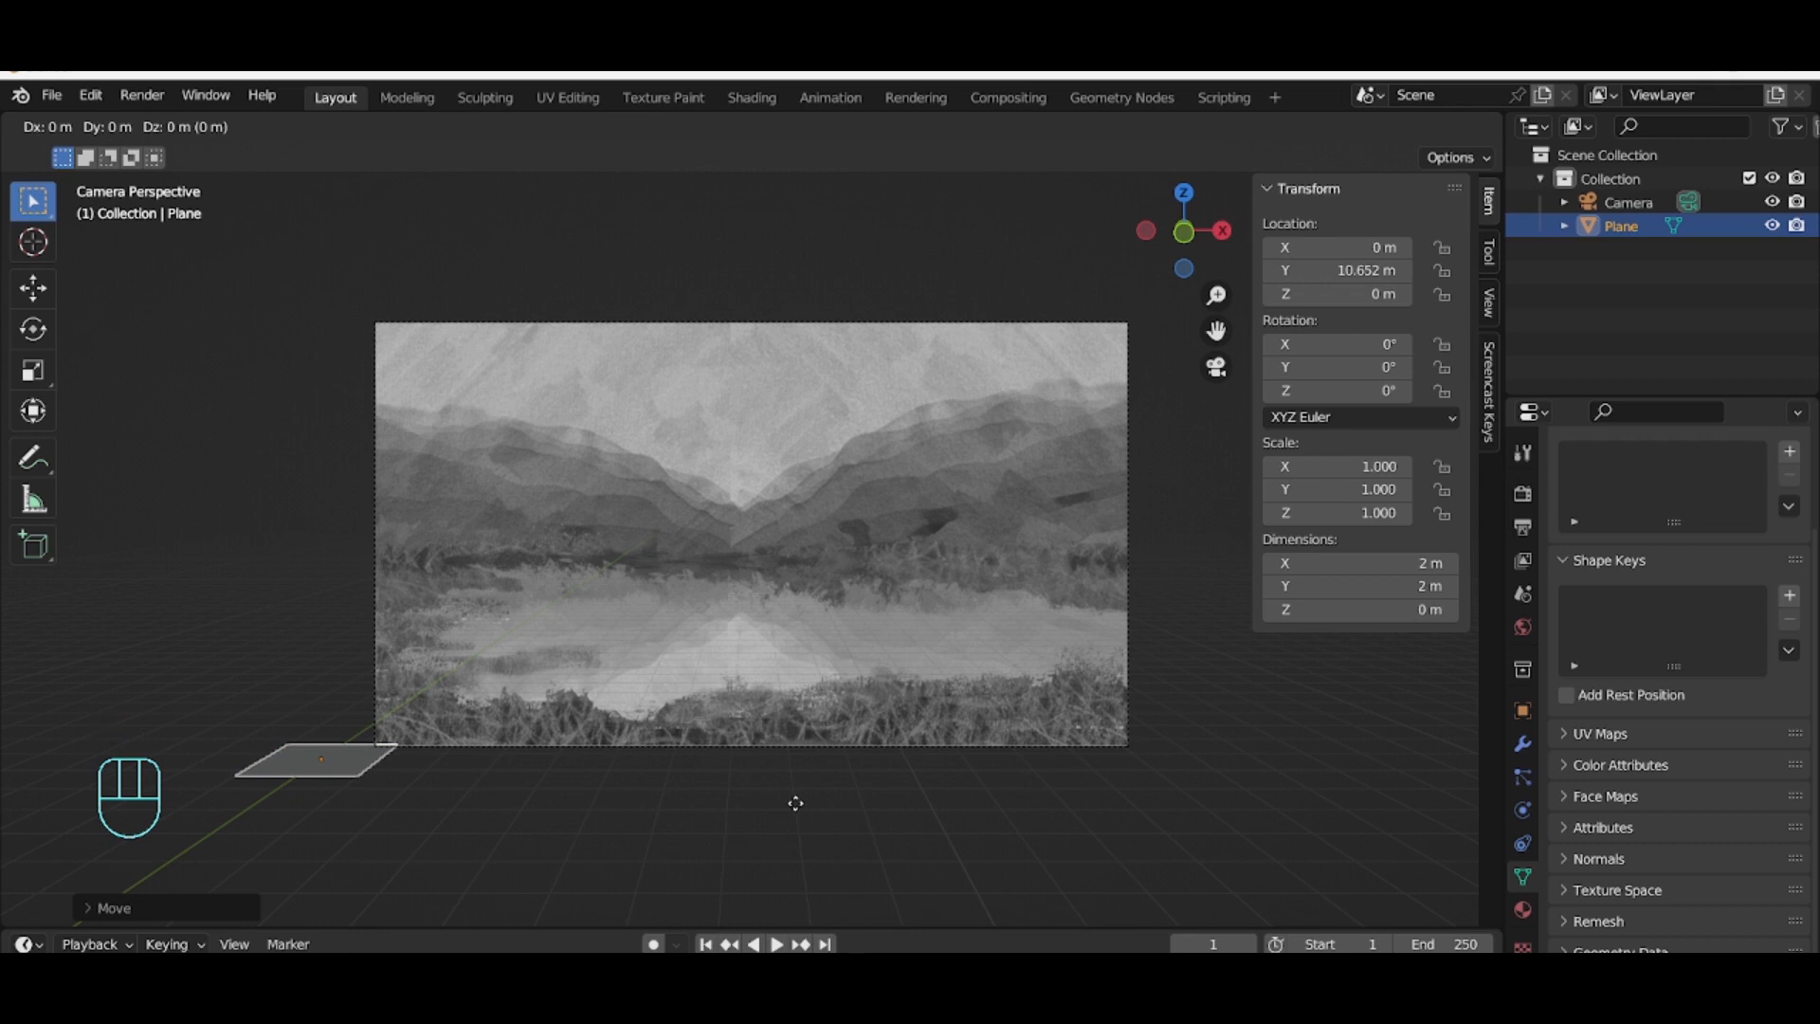
key("x")
left_click(1241, 782)
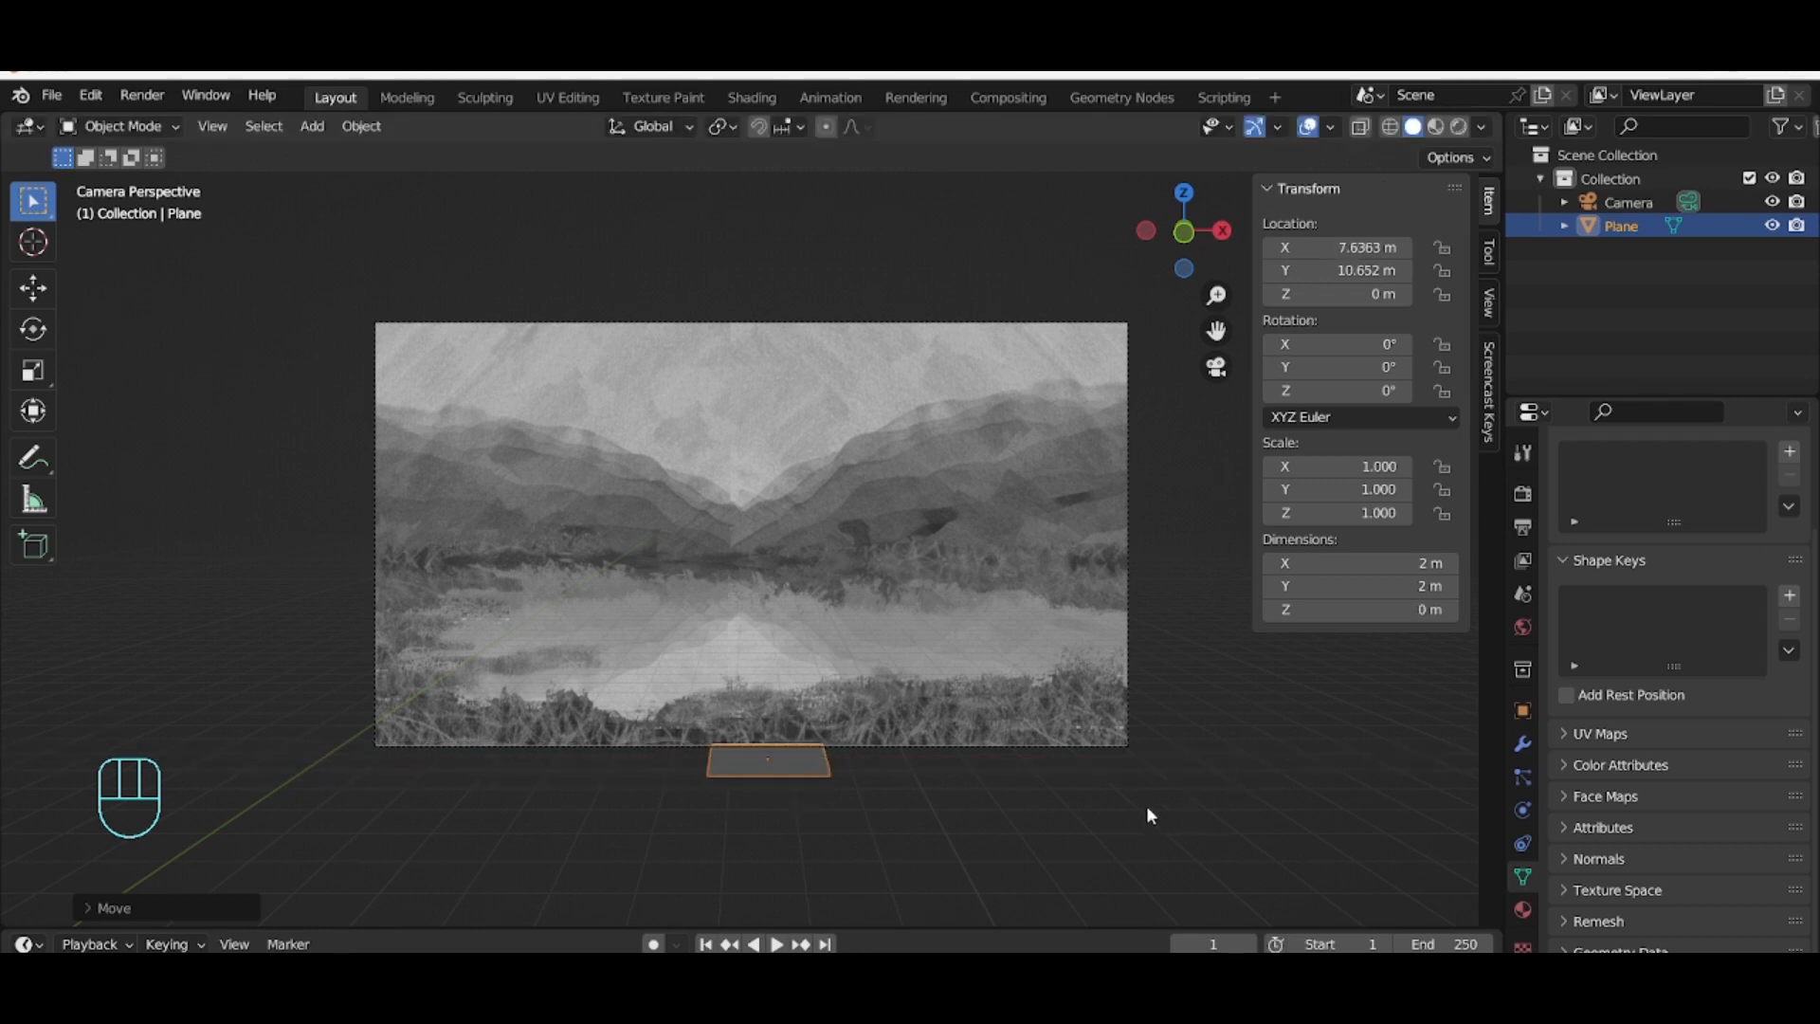
Step: Scale the plane uniformly to about 8.09
key("s")
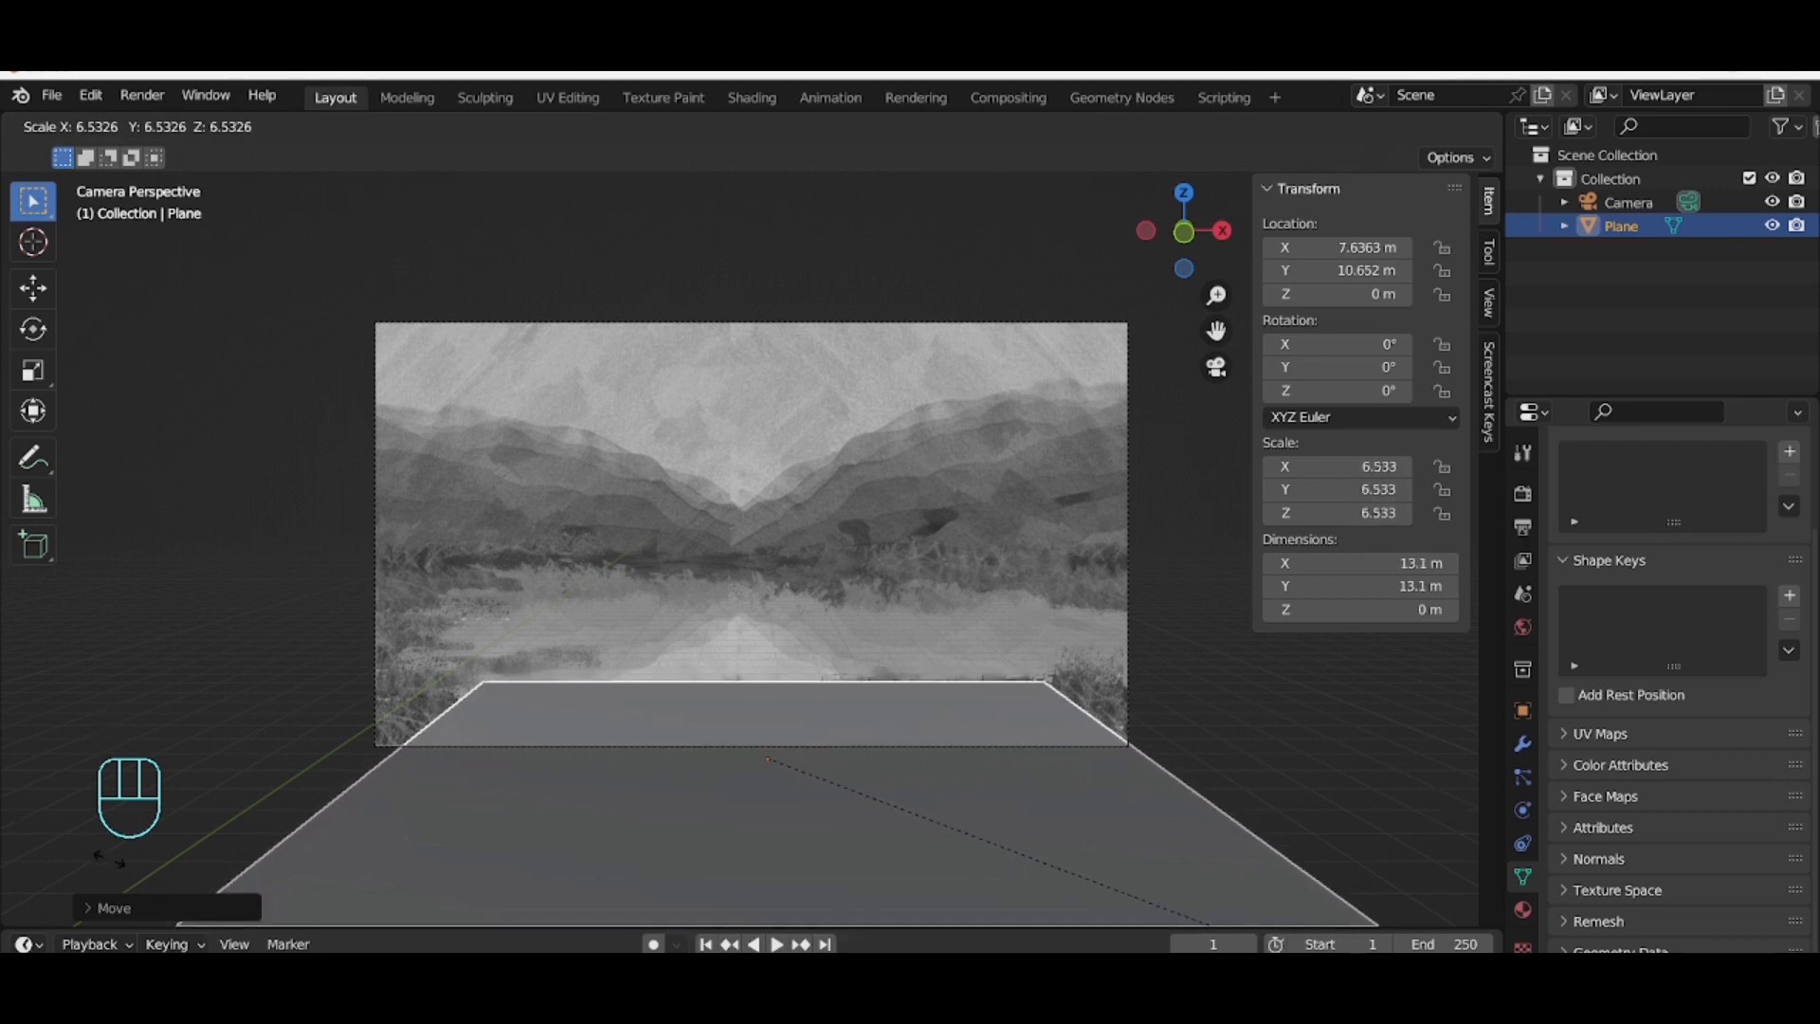
left_click(668, 277)
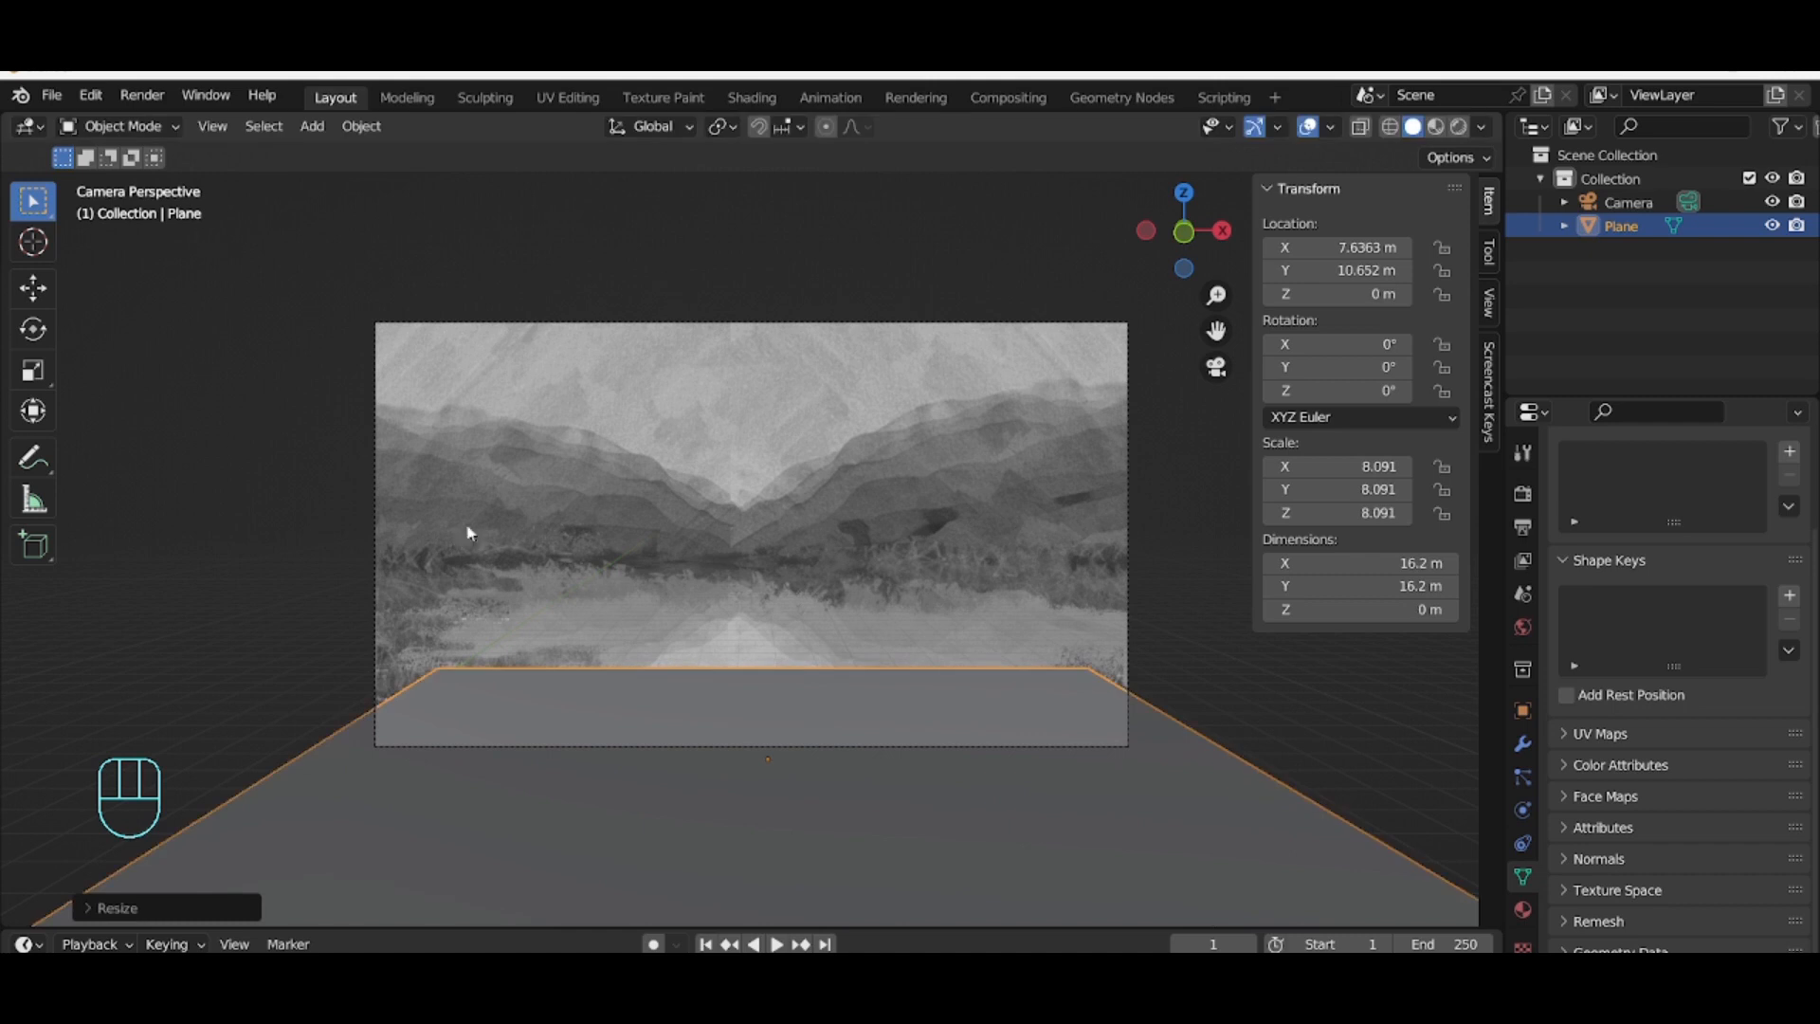
Step: Move the plane along the global Y axis to about 42.1 m
key("g")
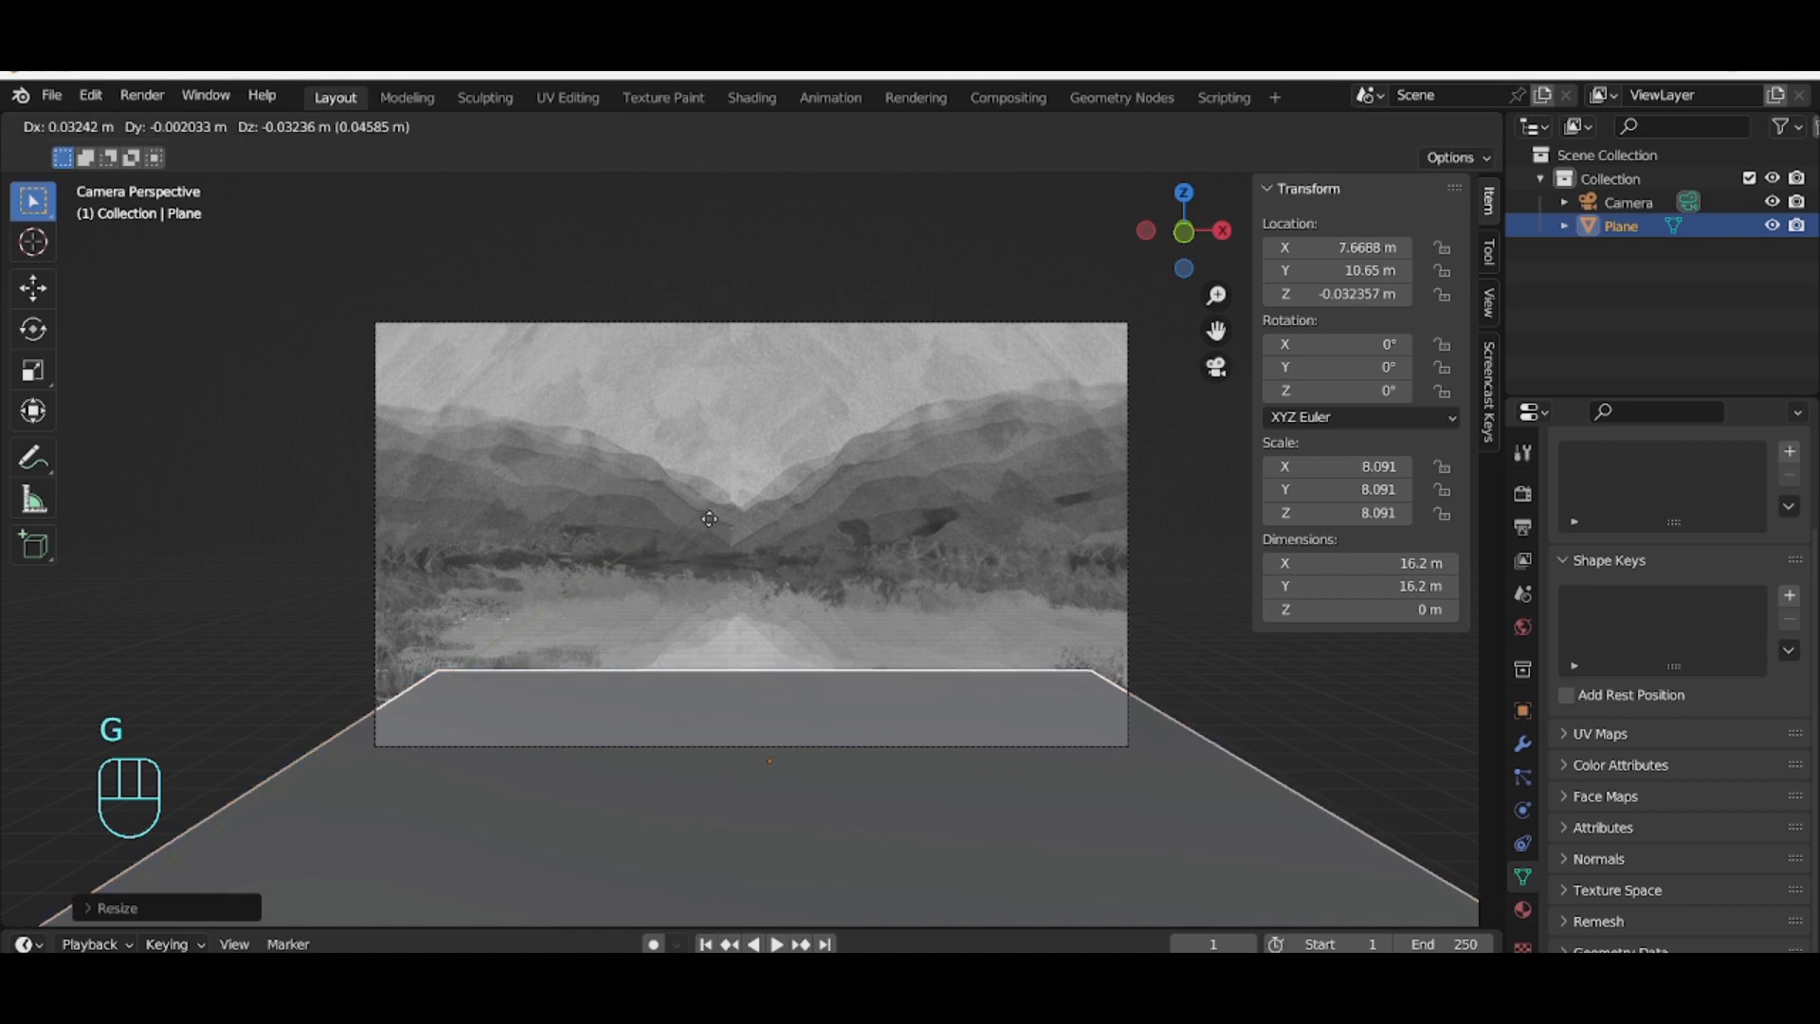
right_click(695, 485)
key("g")
key("y")
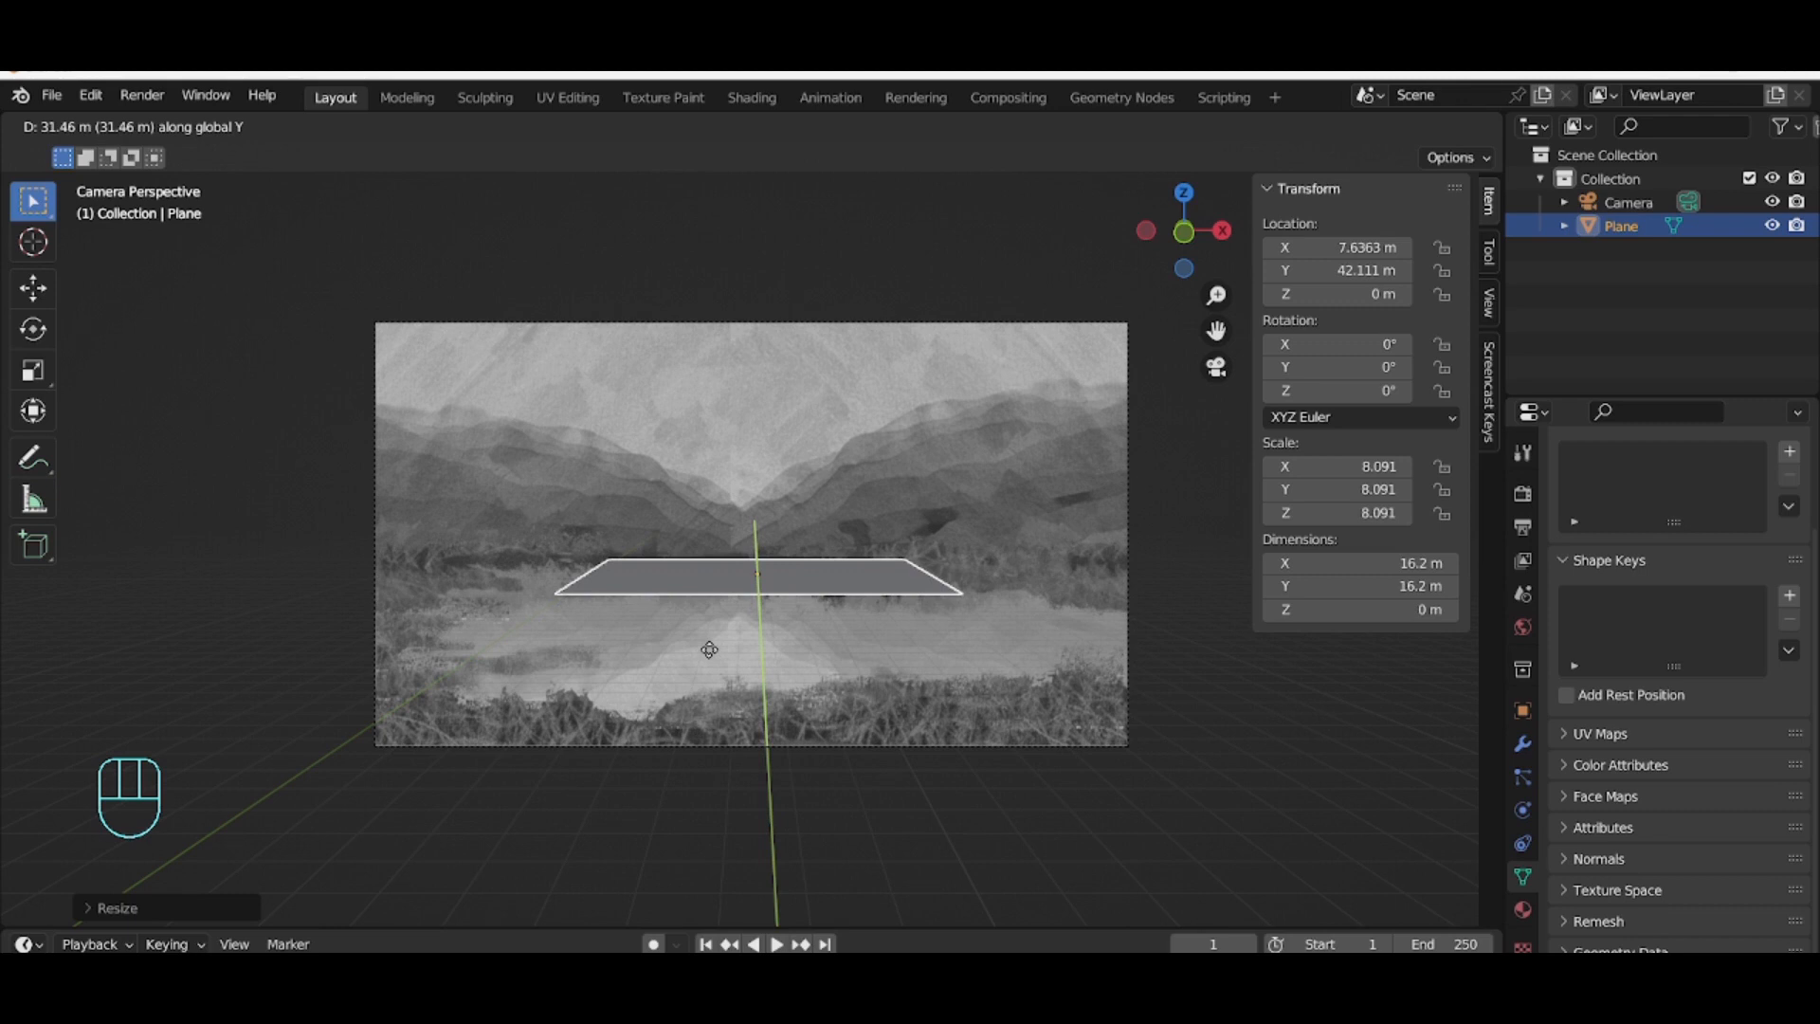
left_click(709, 649)
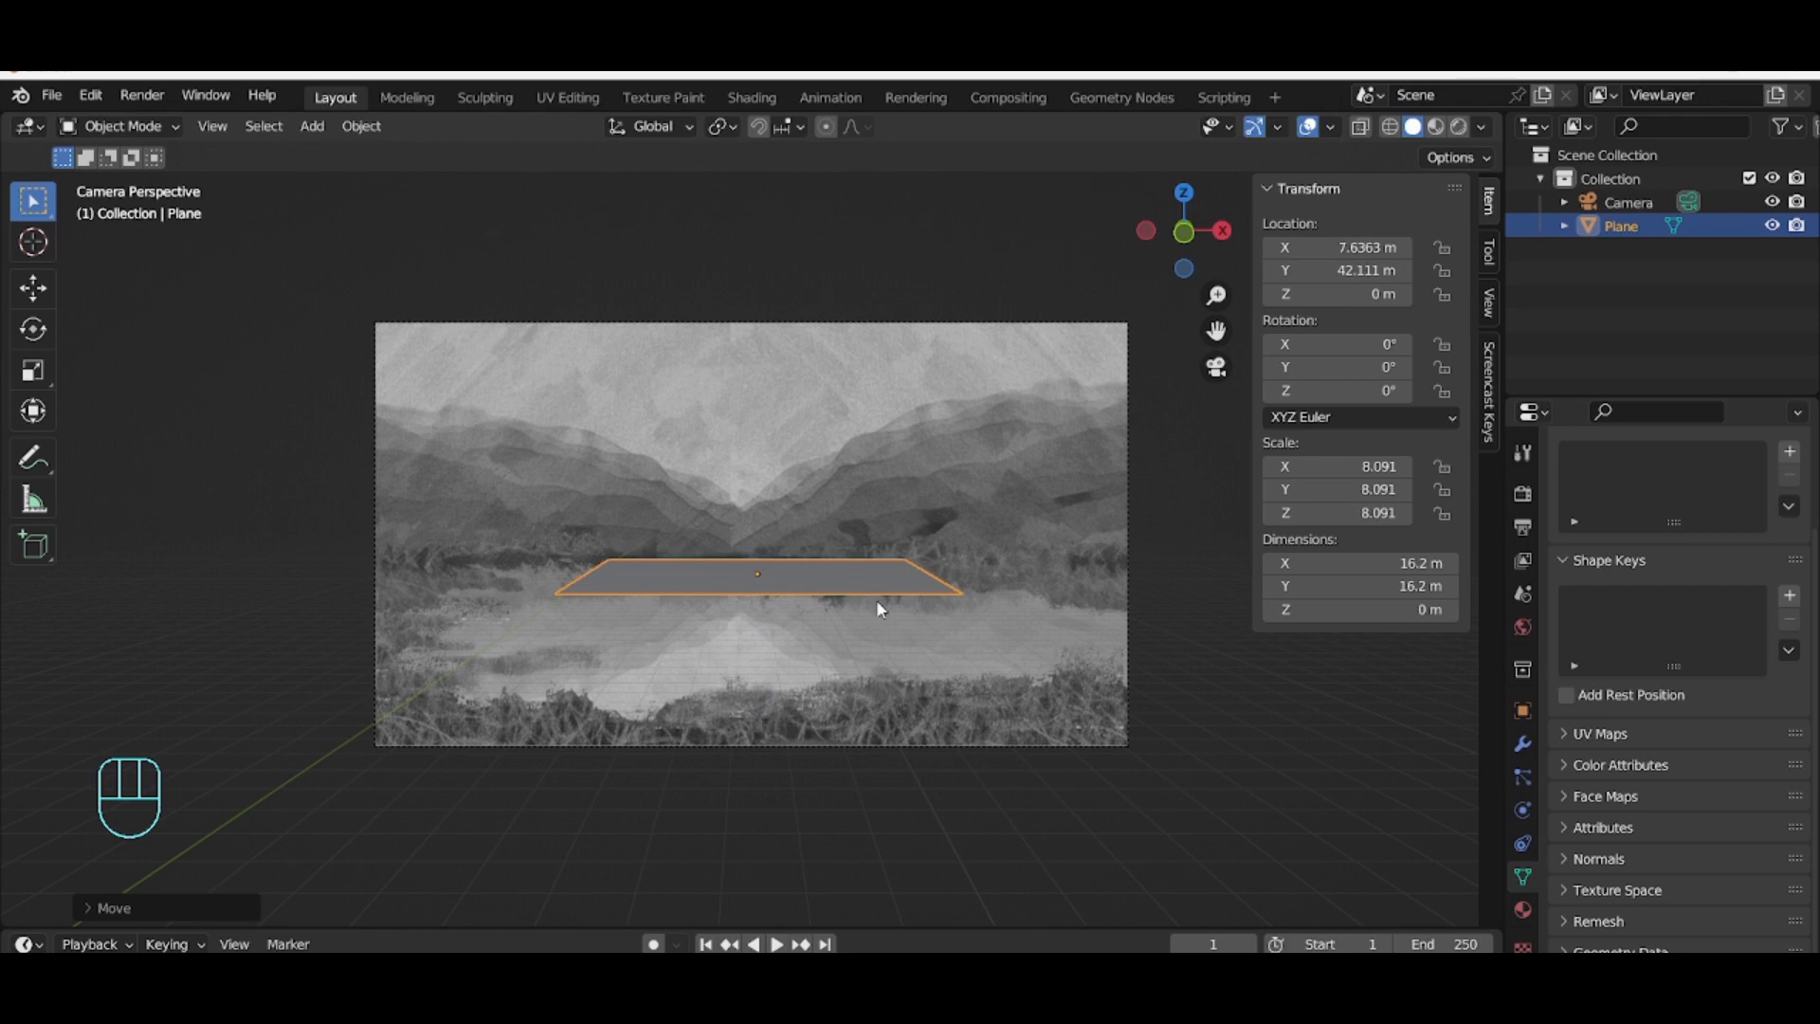
Step: Scale the plane uniformly to about 17.3, and stretch it along Y to about 18.5
key("s")
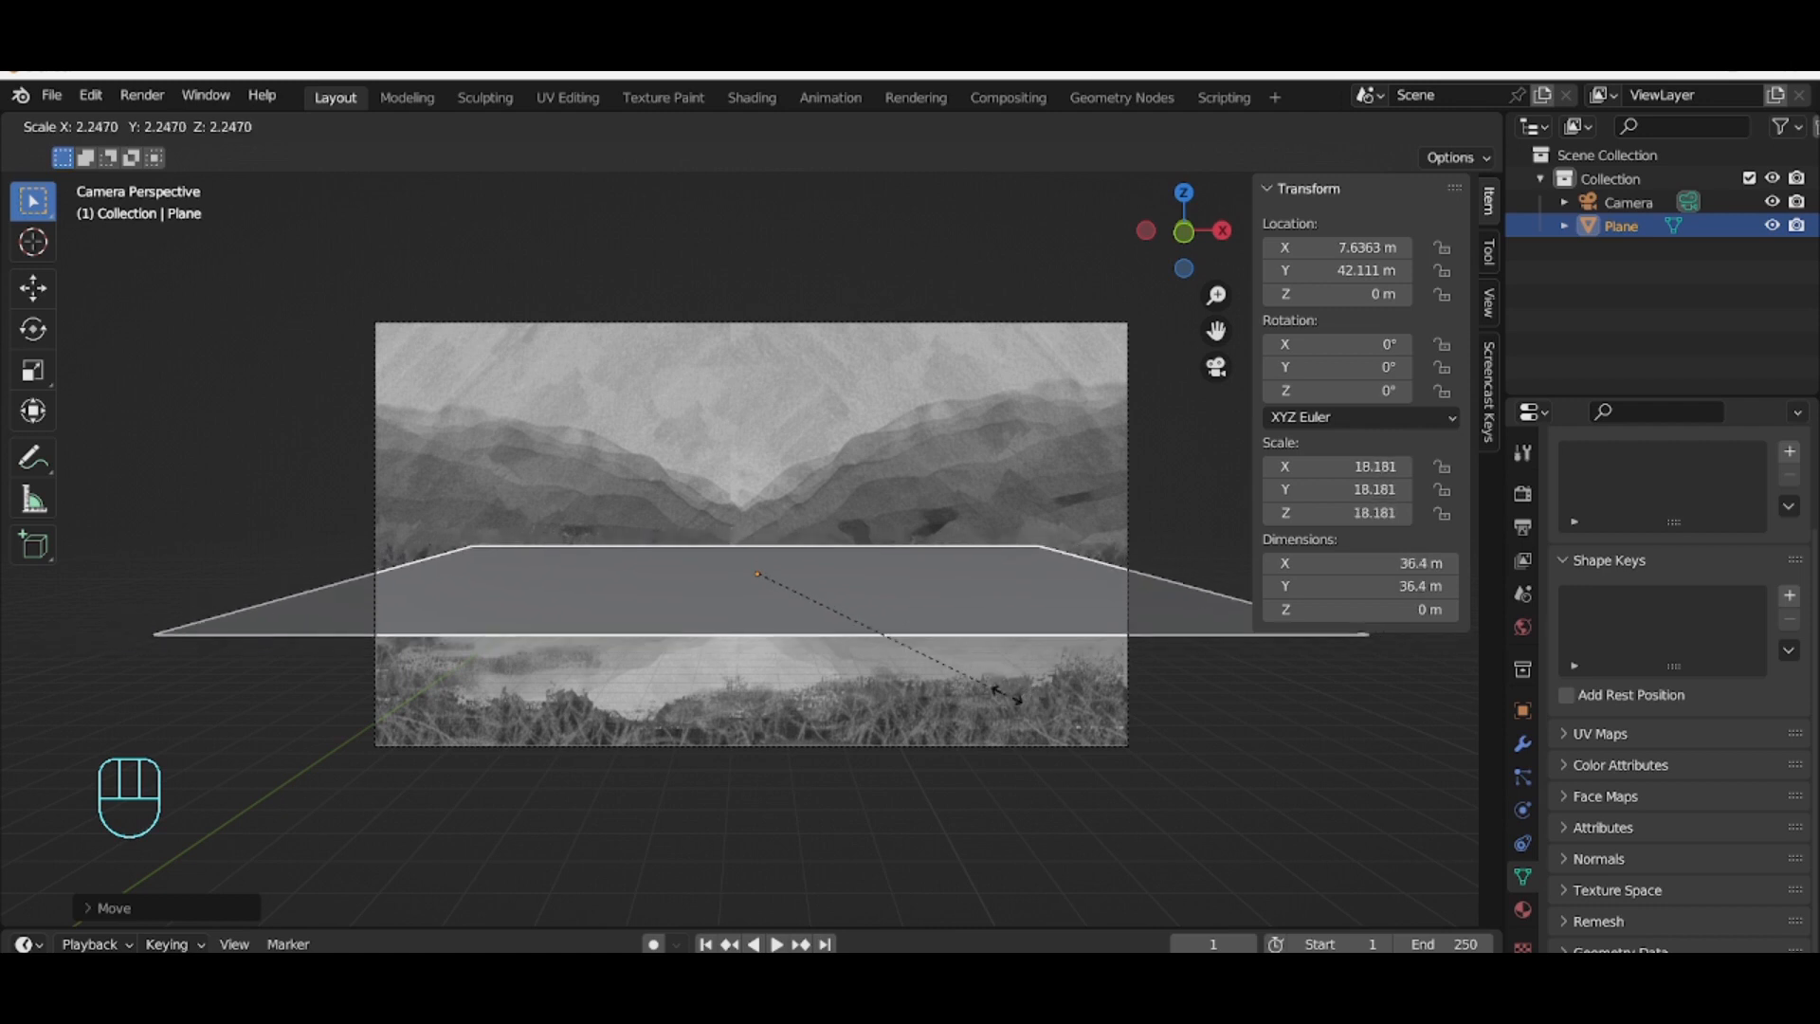
left_click(995, 699)
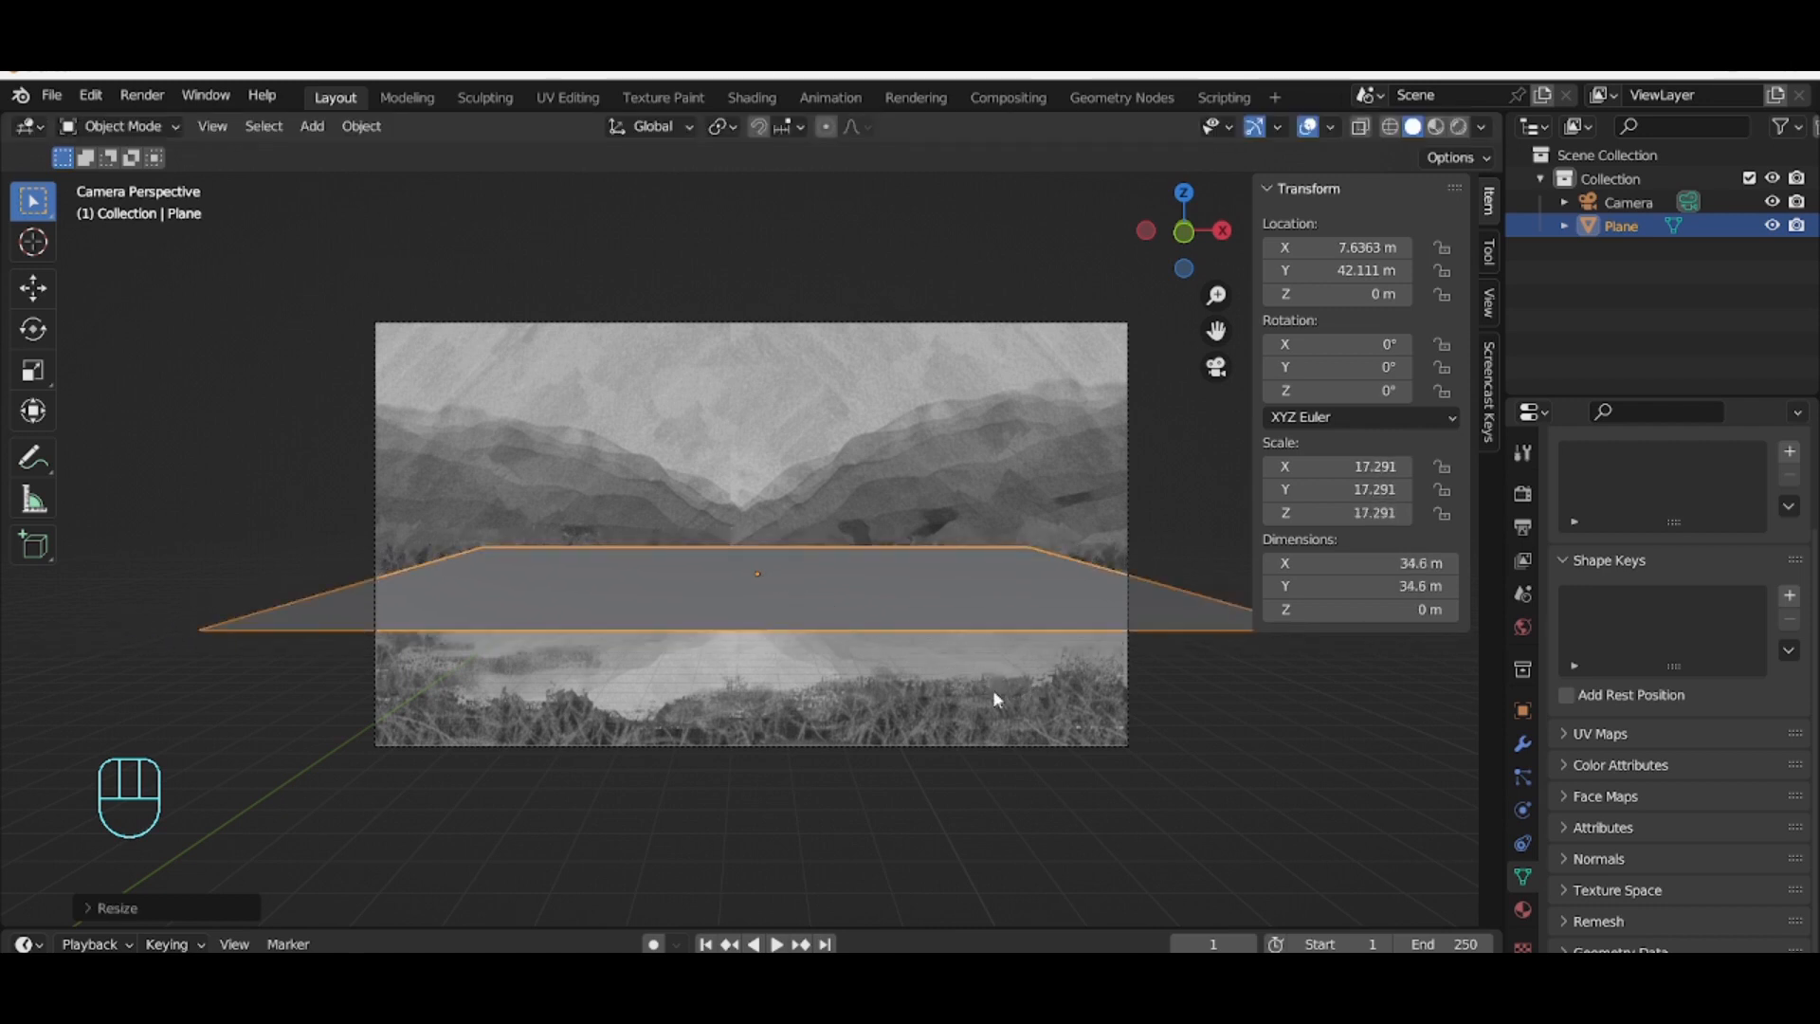
key("s")
key("y")
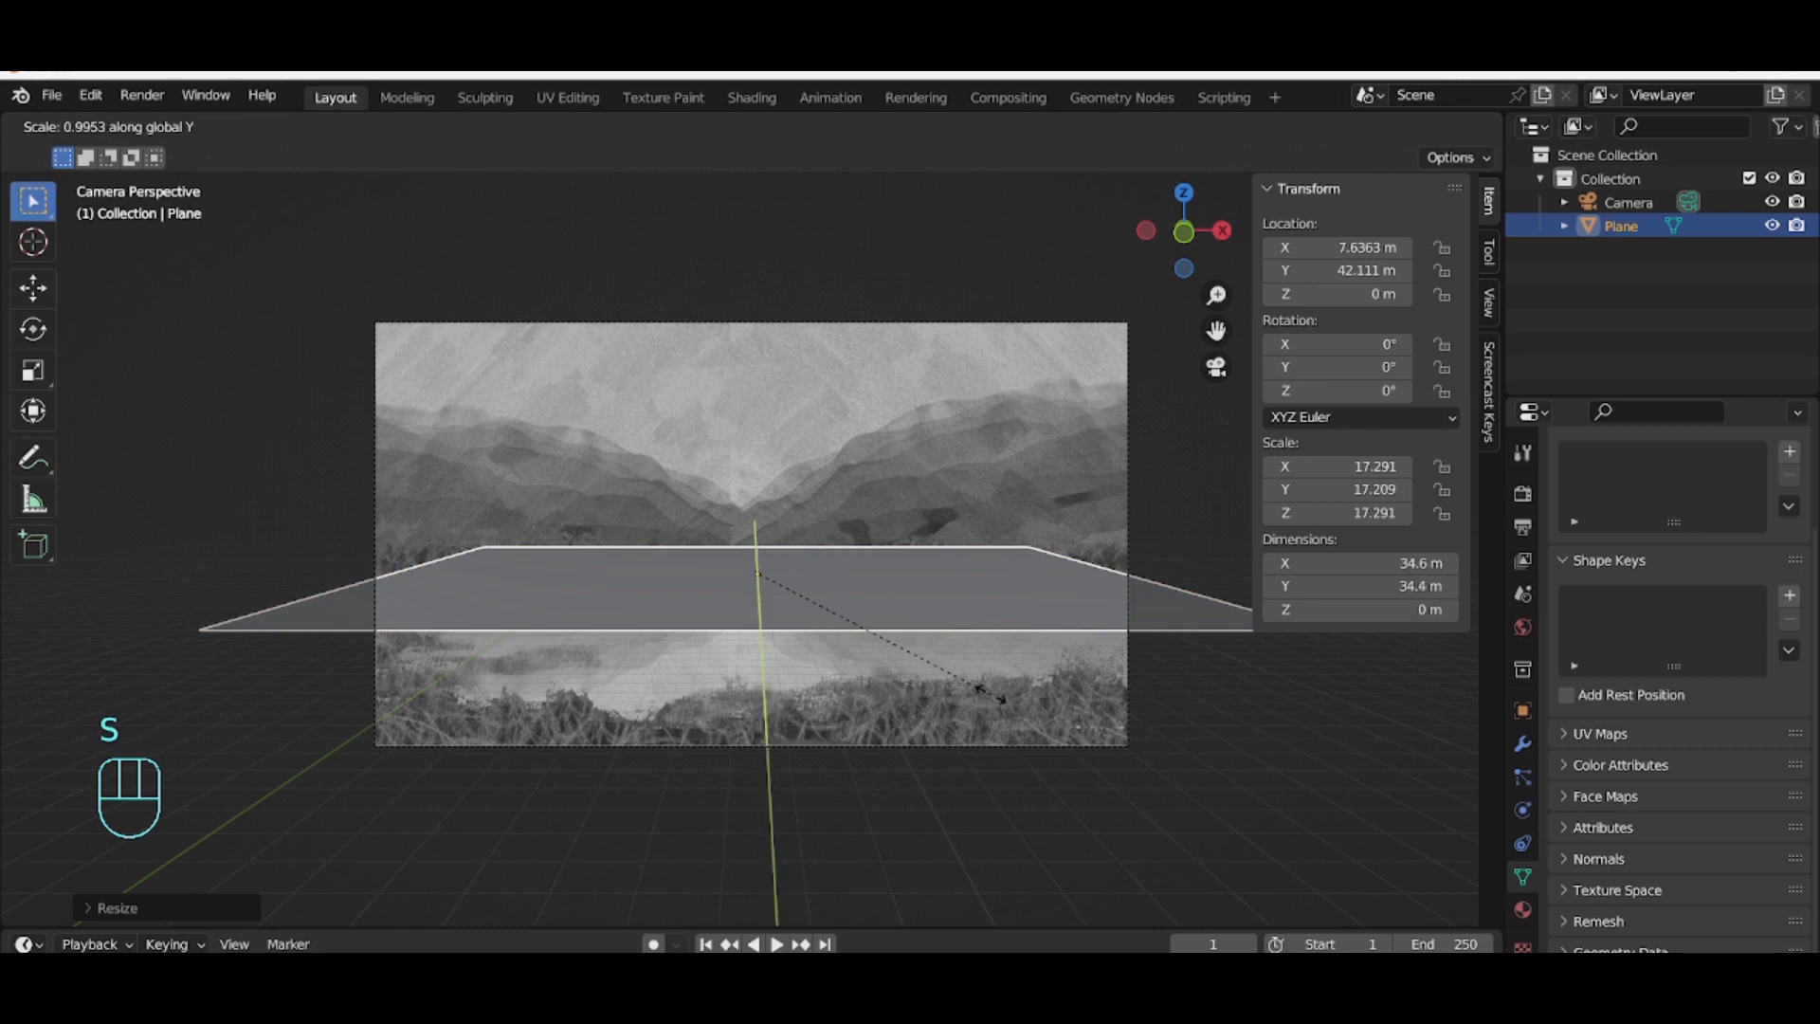
left_click(983, 745)
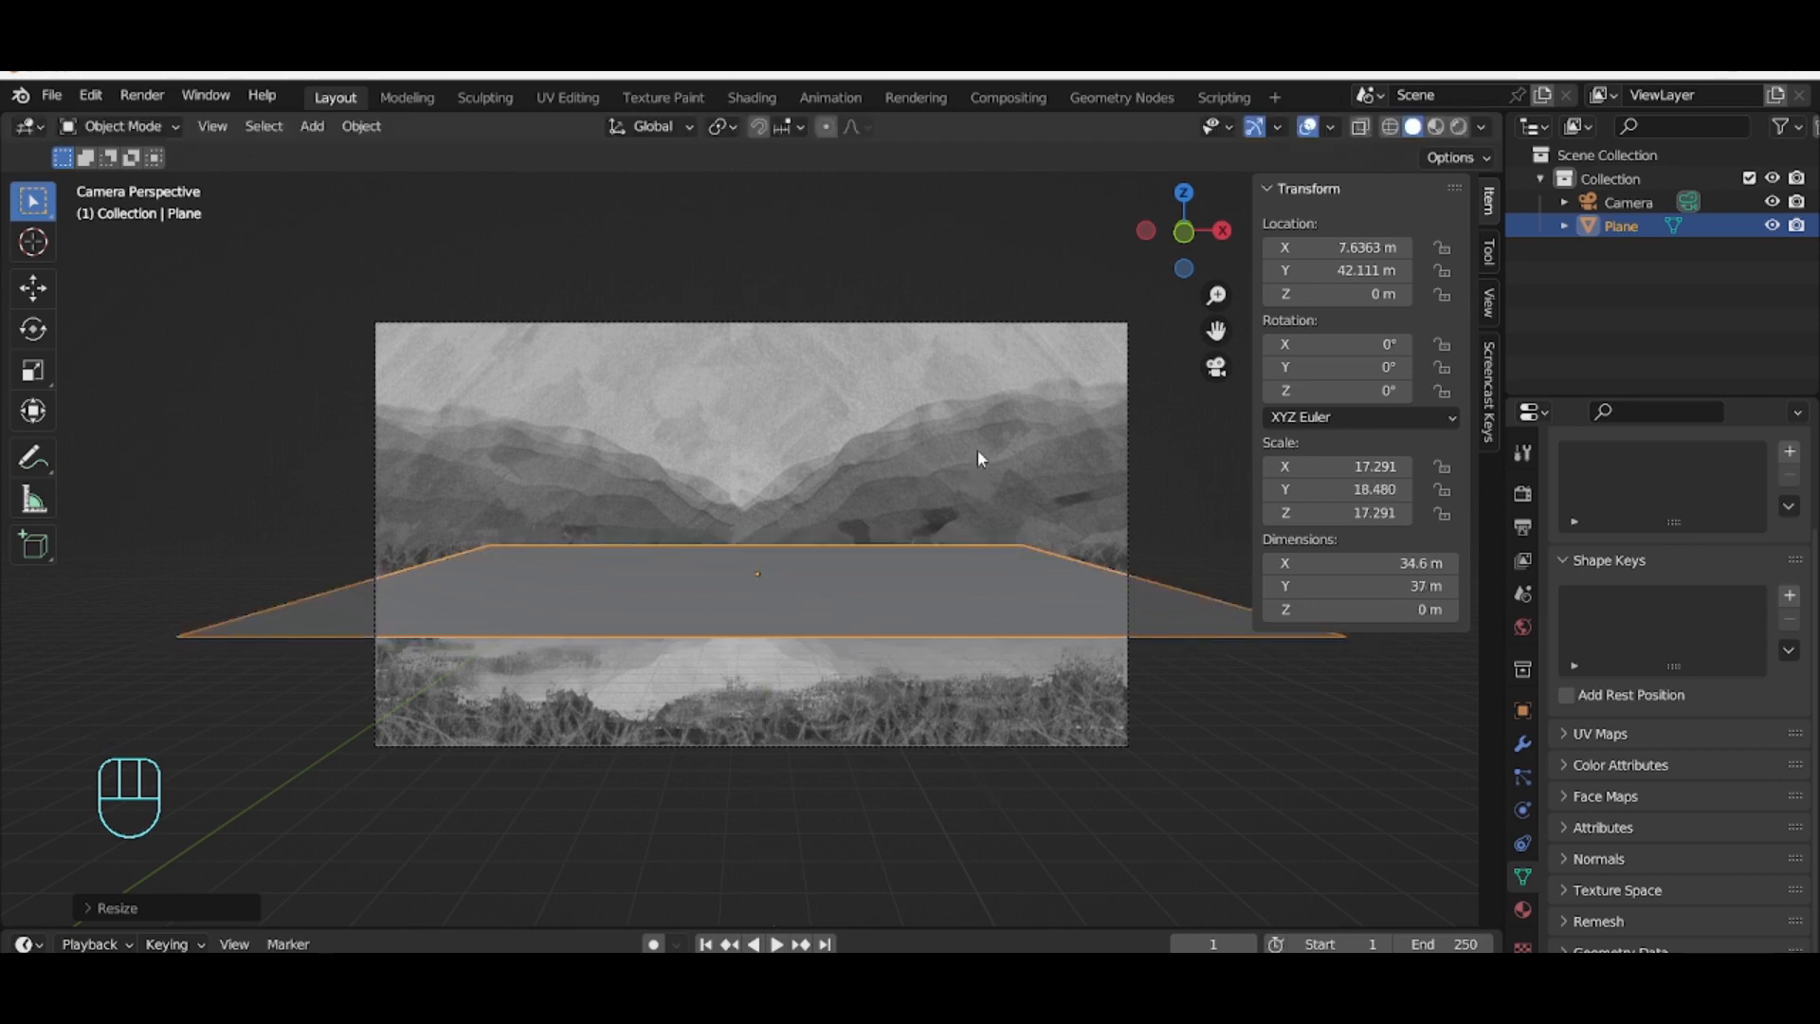
Step: Select the camera and tilt it about the global X axis to about 87.5°
left_click(976, 324)
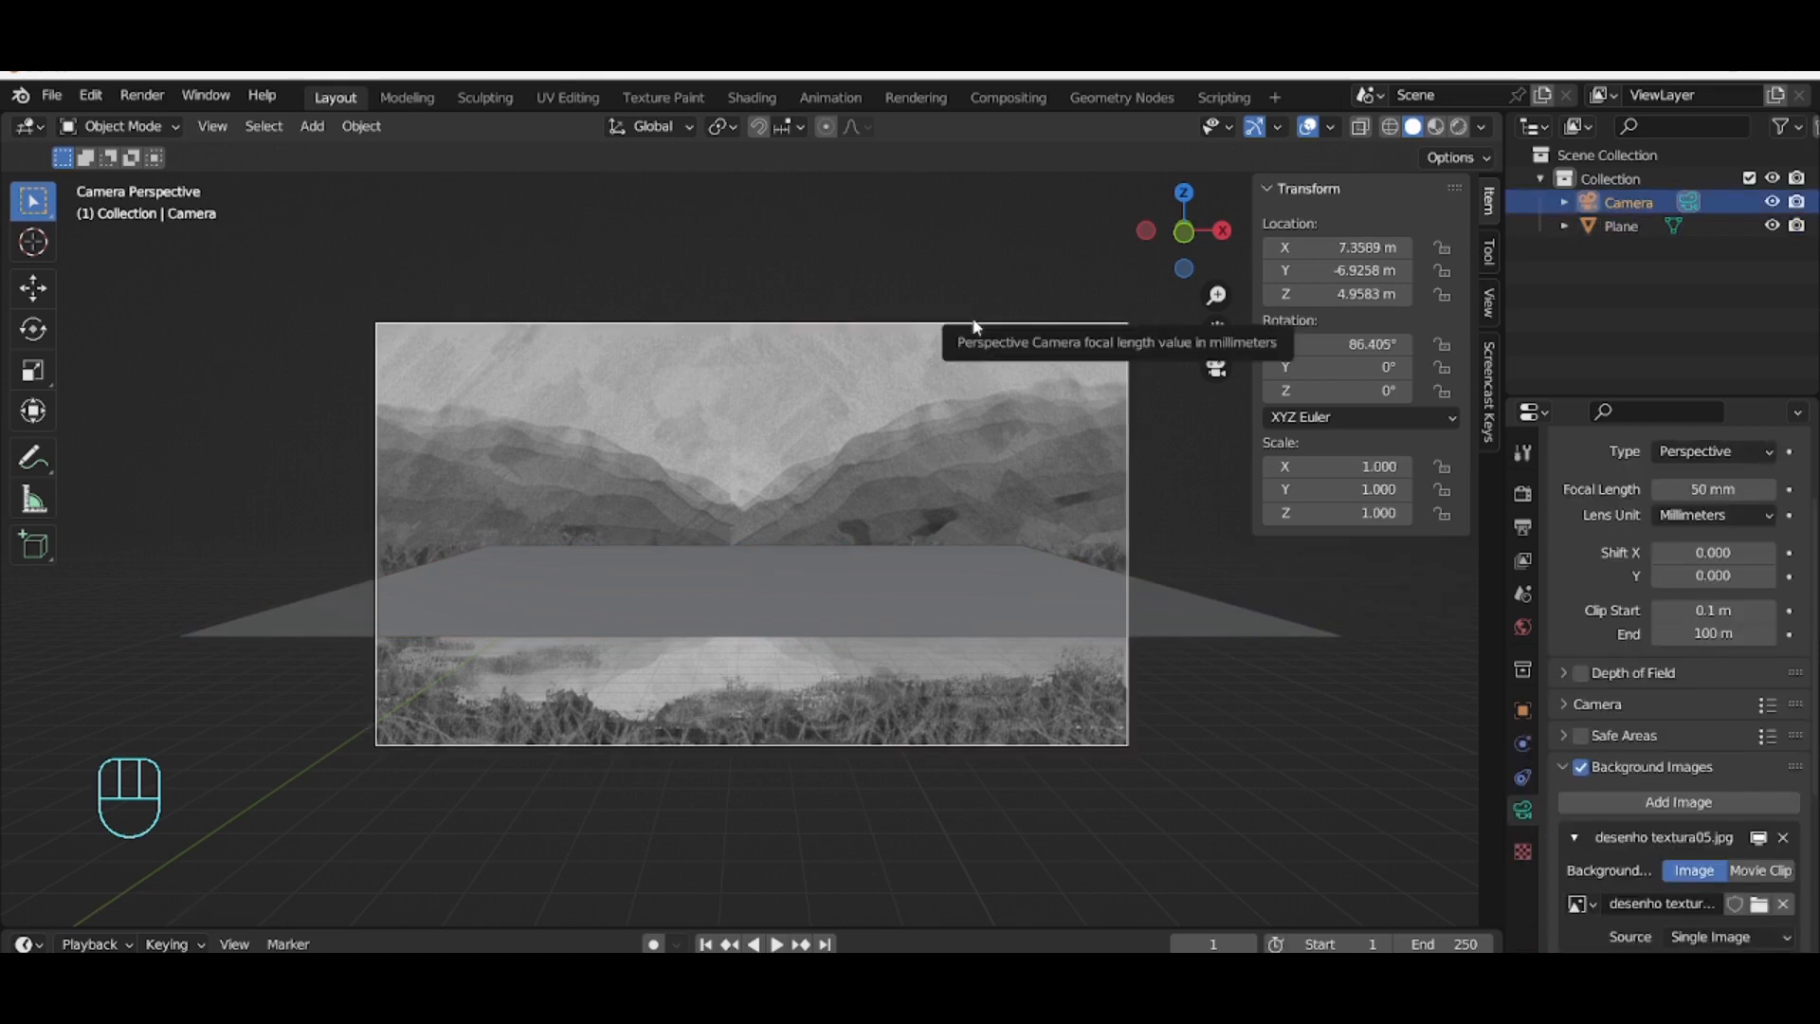
key("r")
key("x")
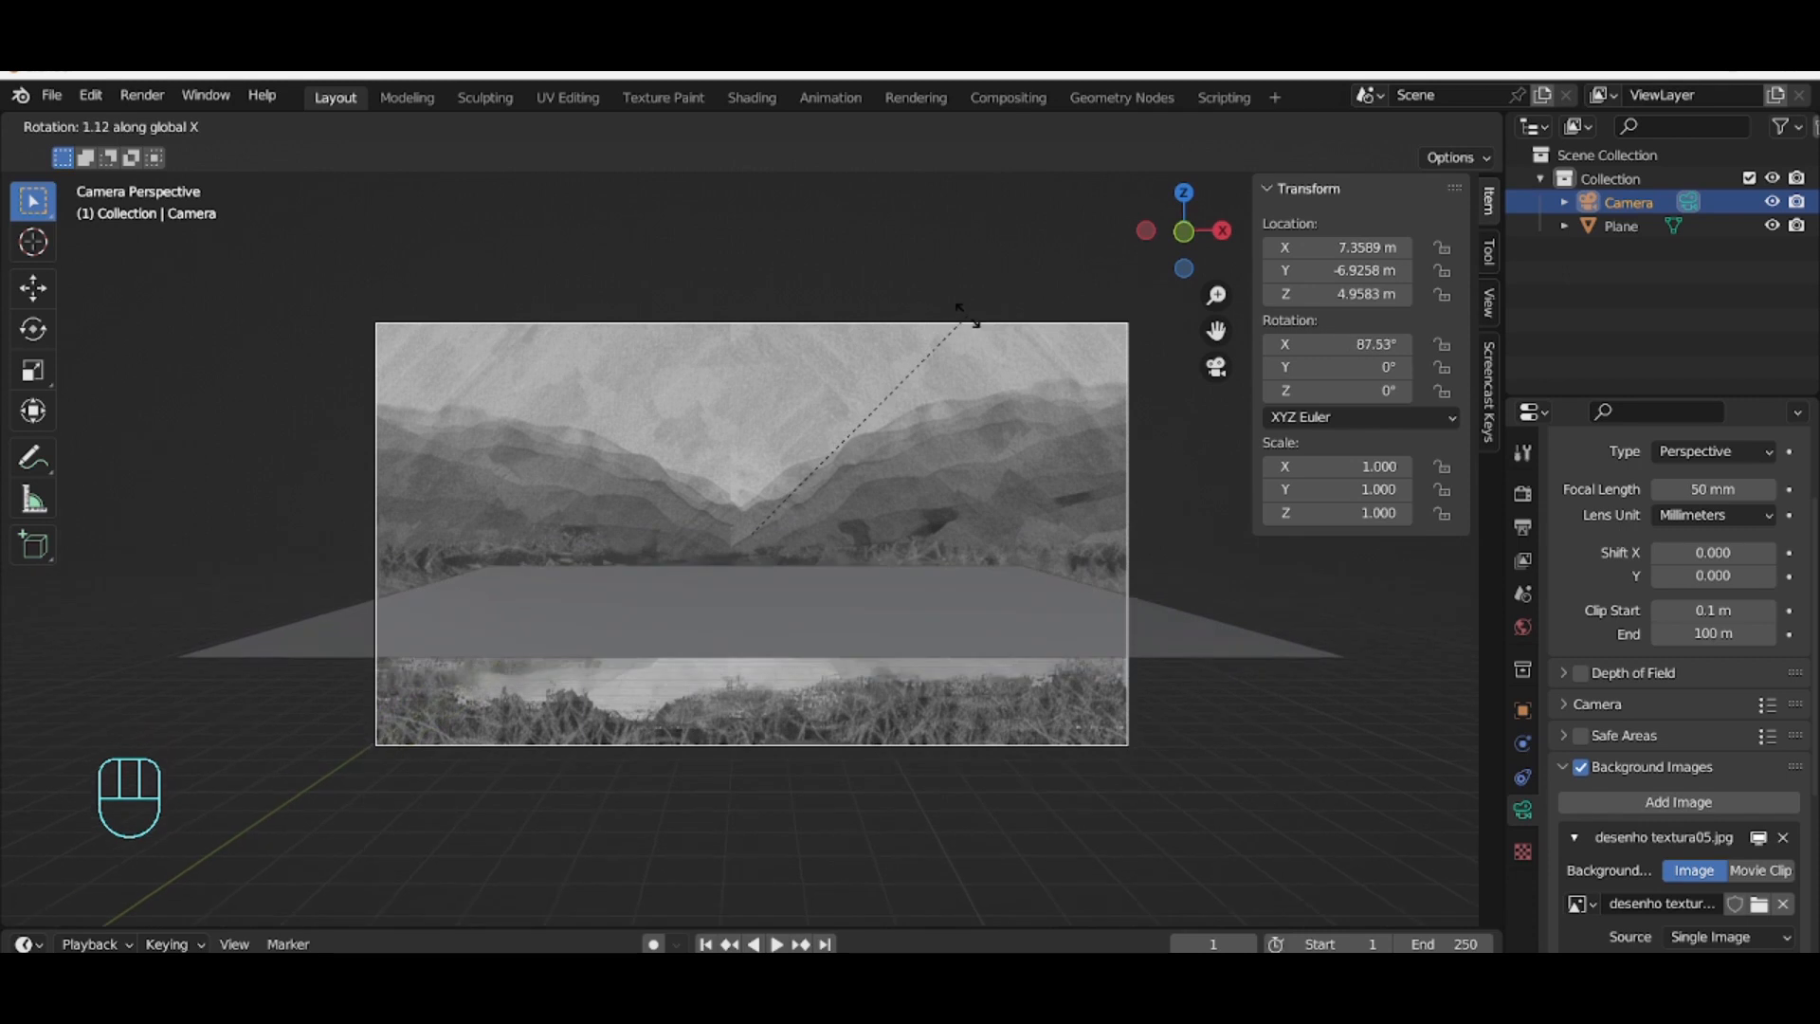
left_click(967, 316)
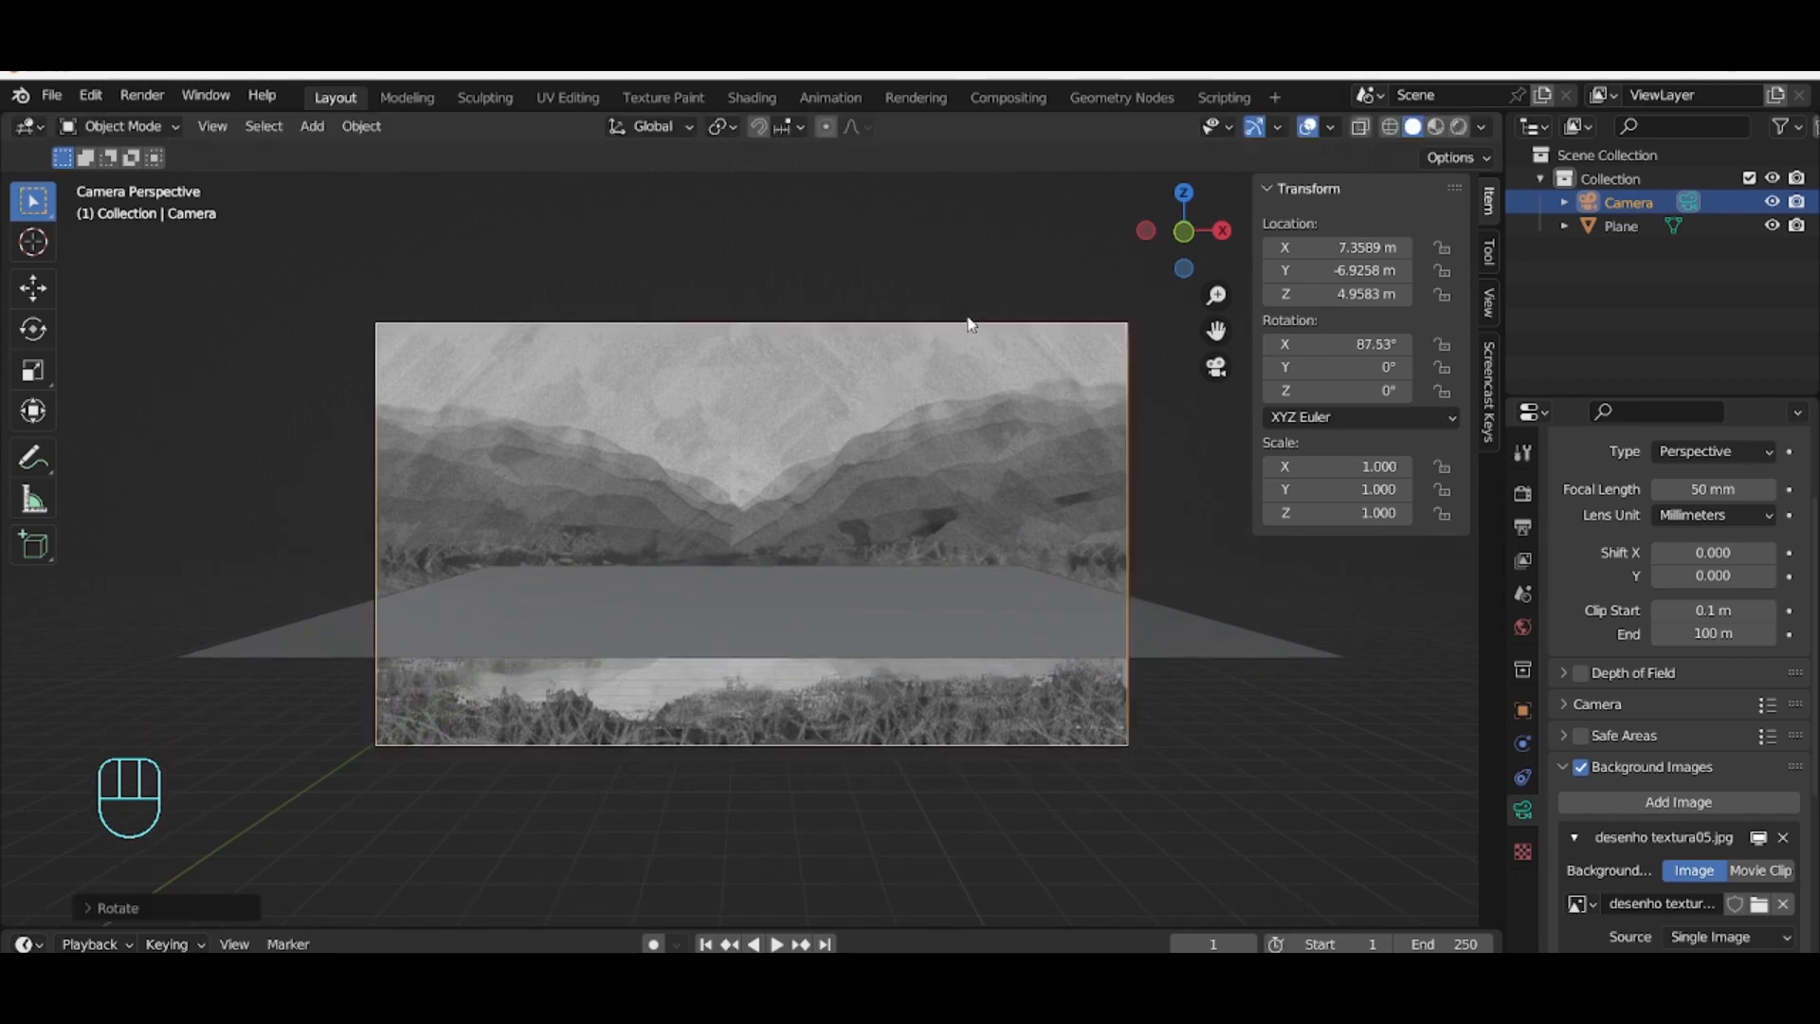
Step: Reselect the camera and tilt it again about the global X axis to about 87.8°
left_click(964, 648)
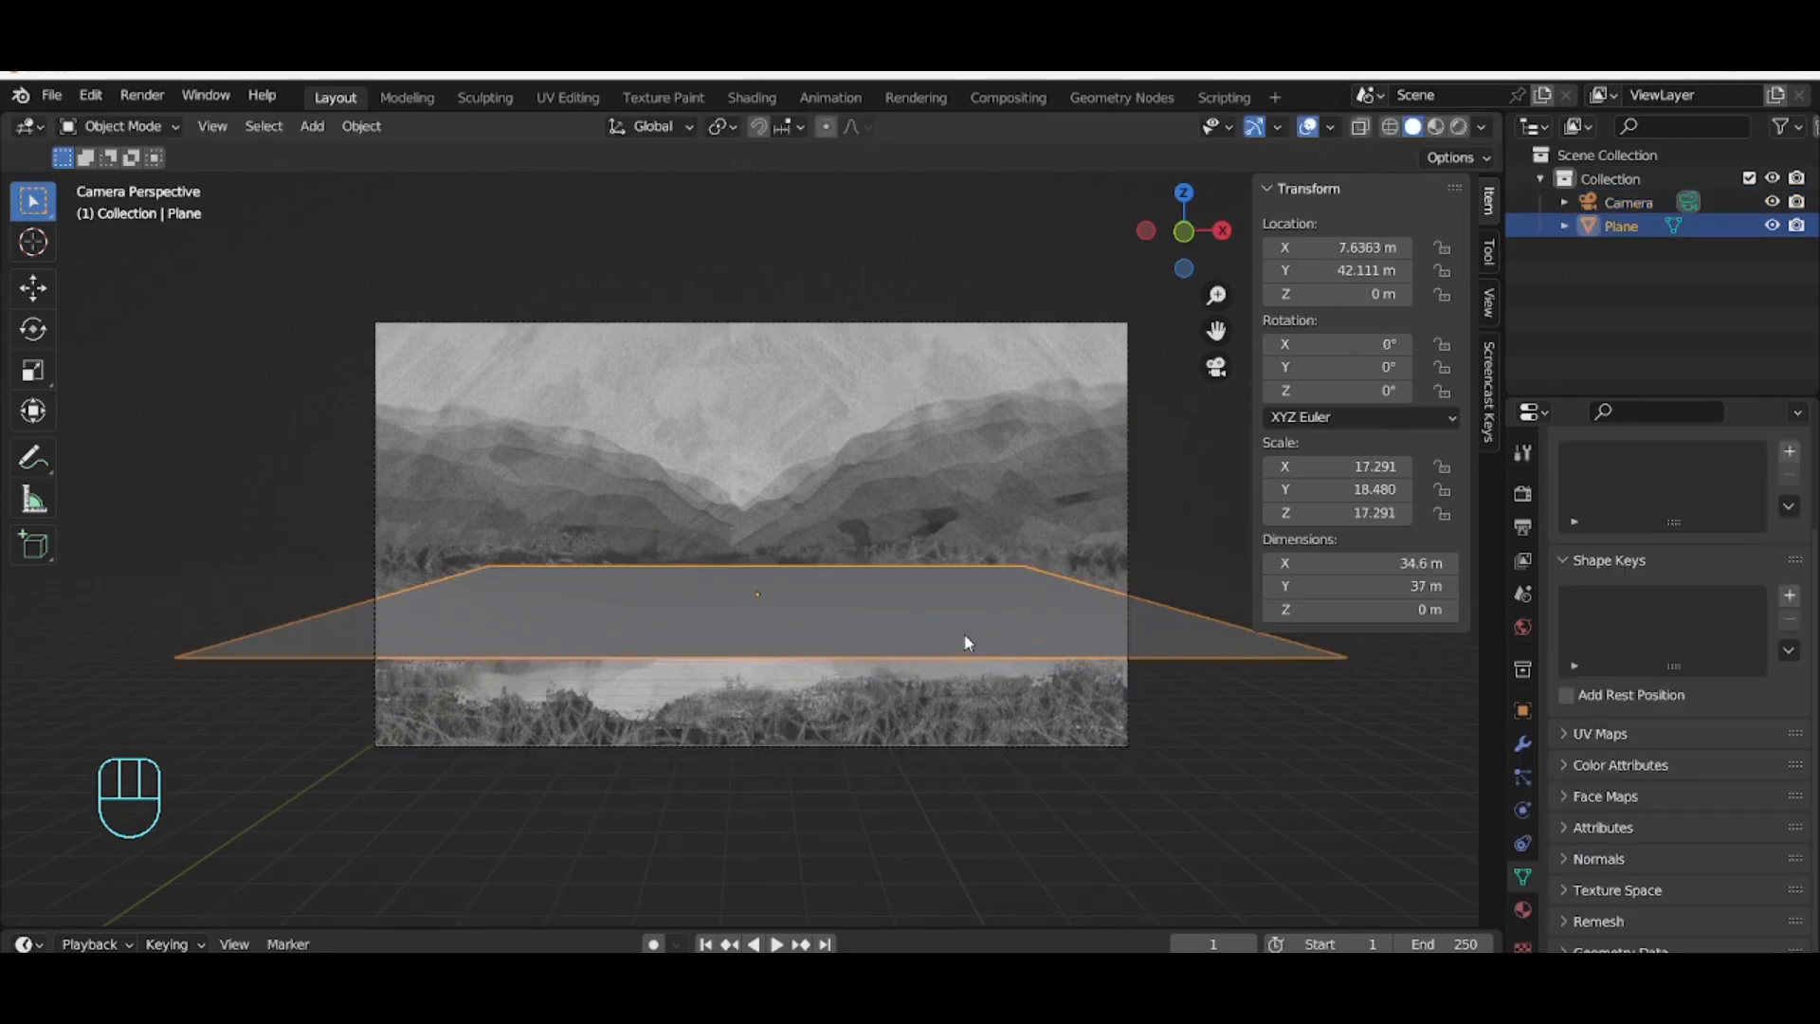
left_click(999, 447)
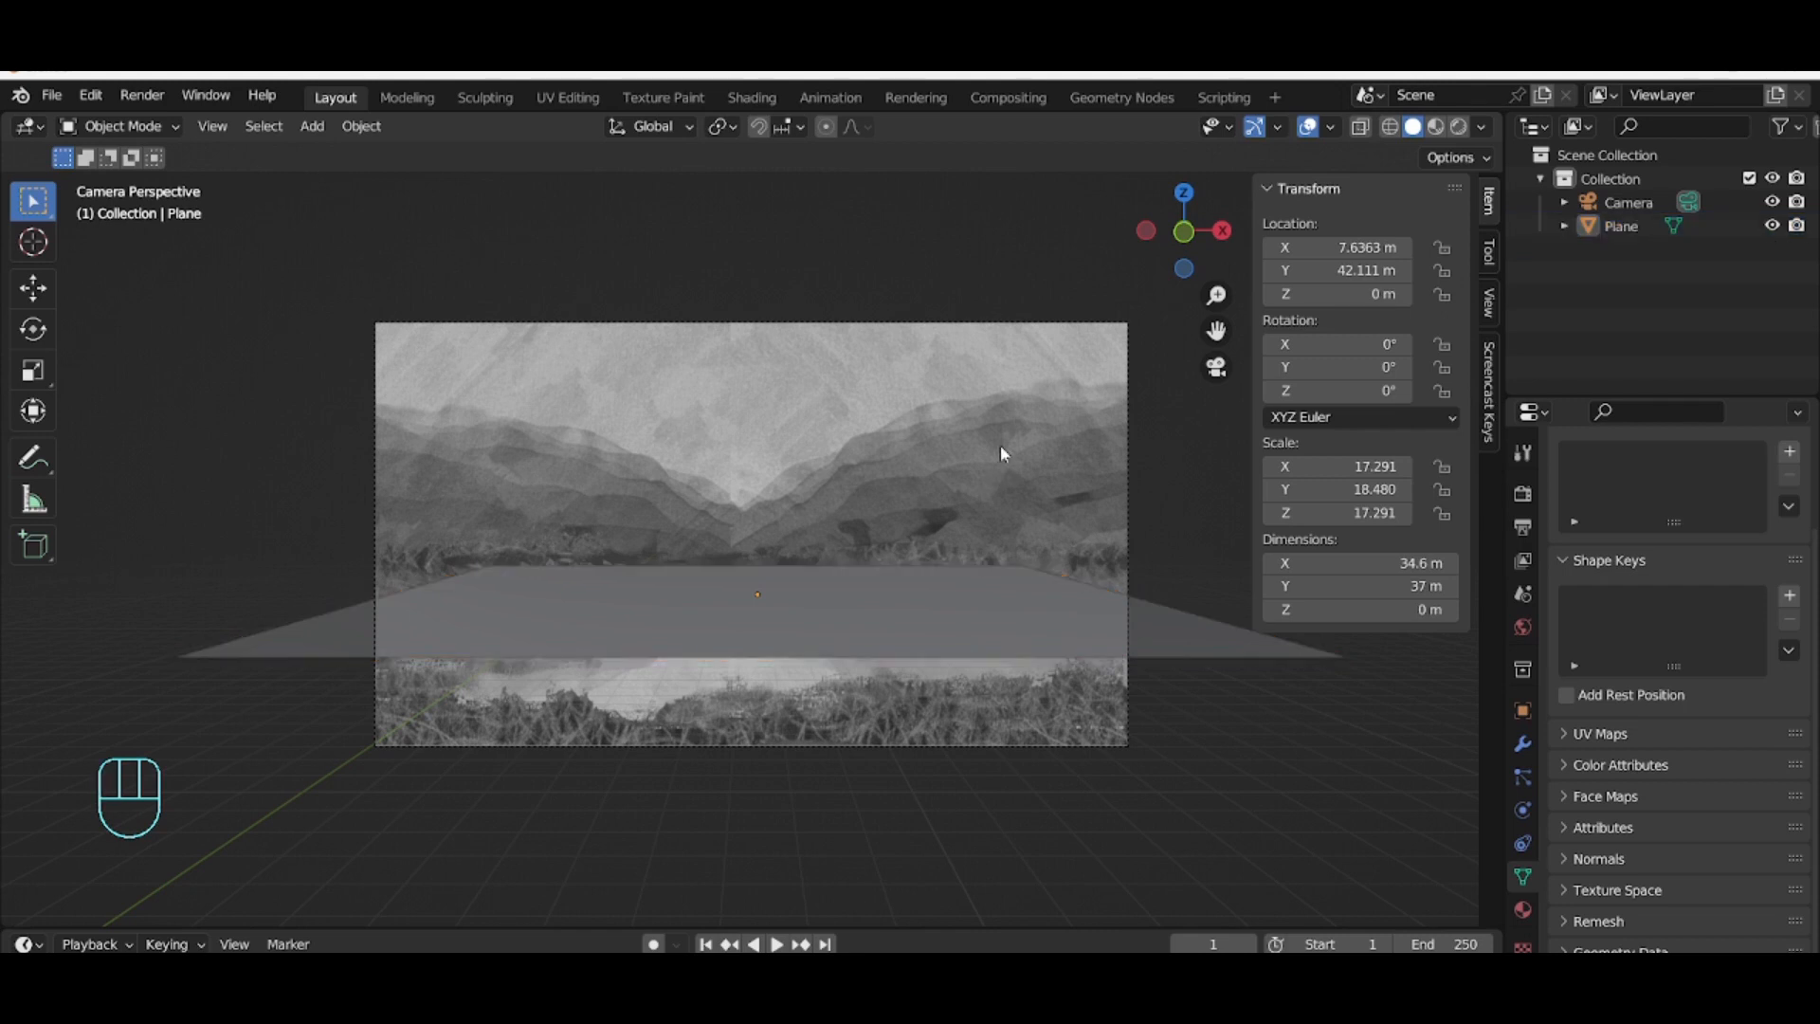
left_click(1659, 201)
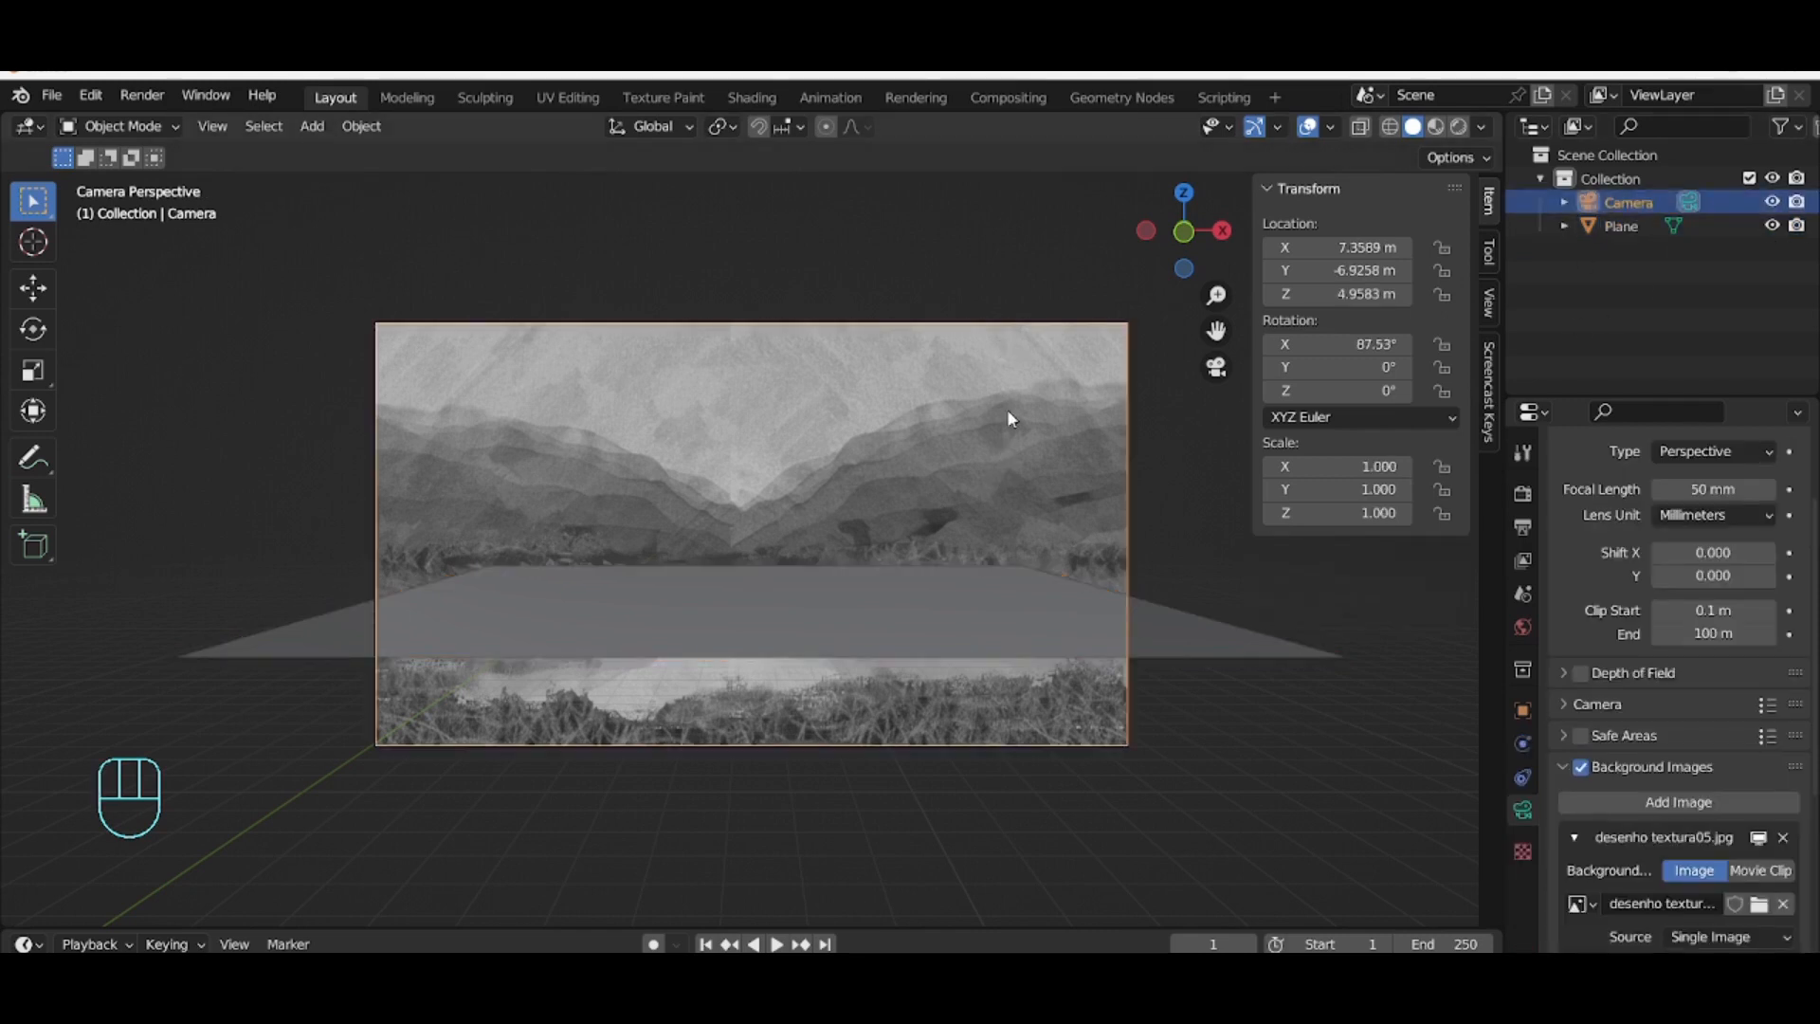
key("r")
key("x")
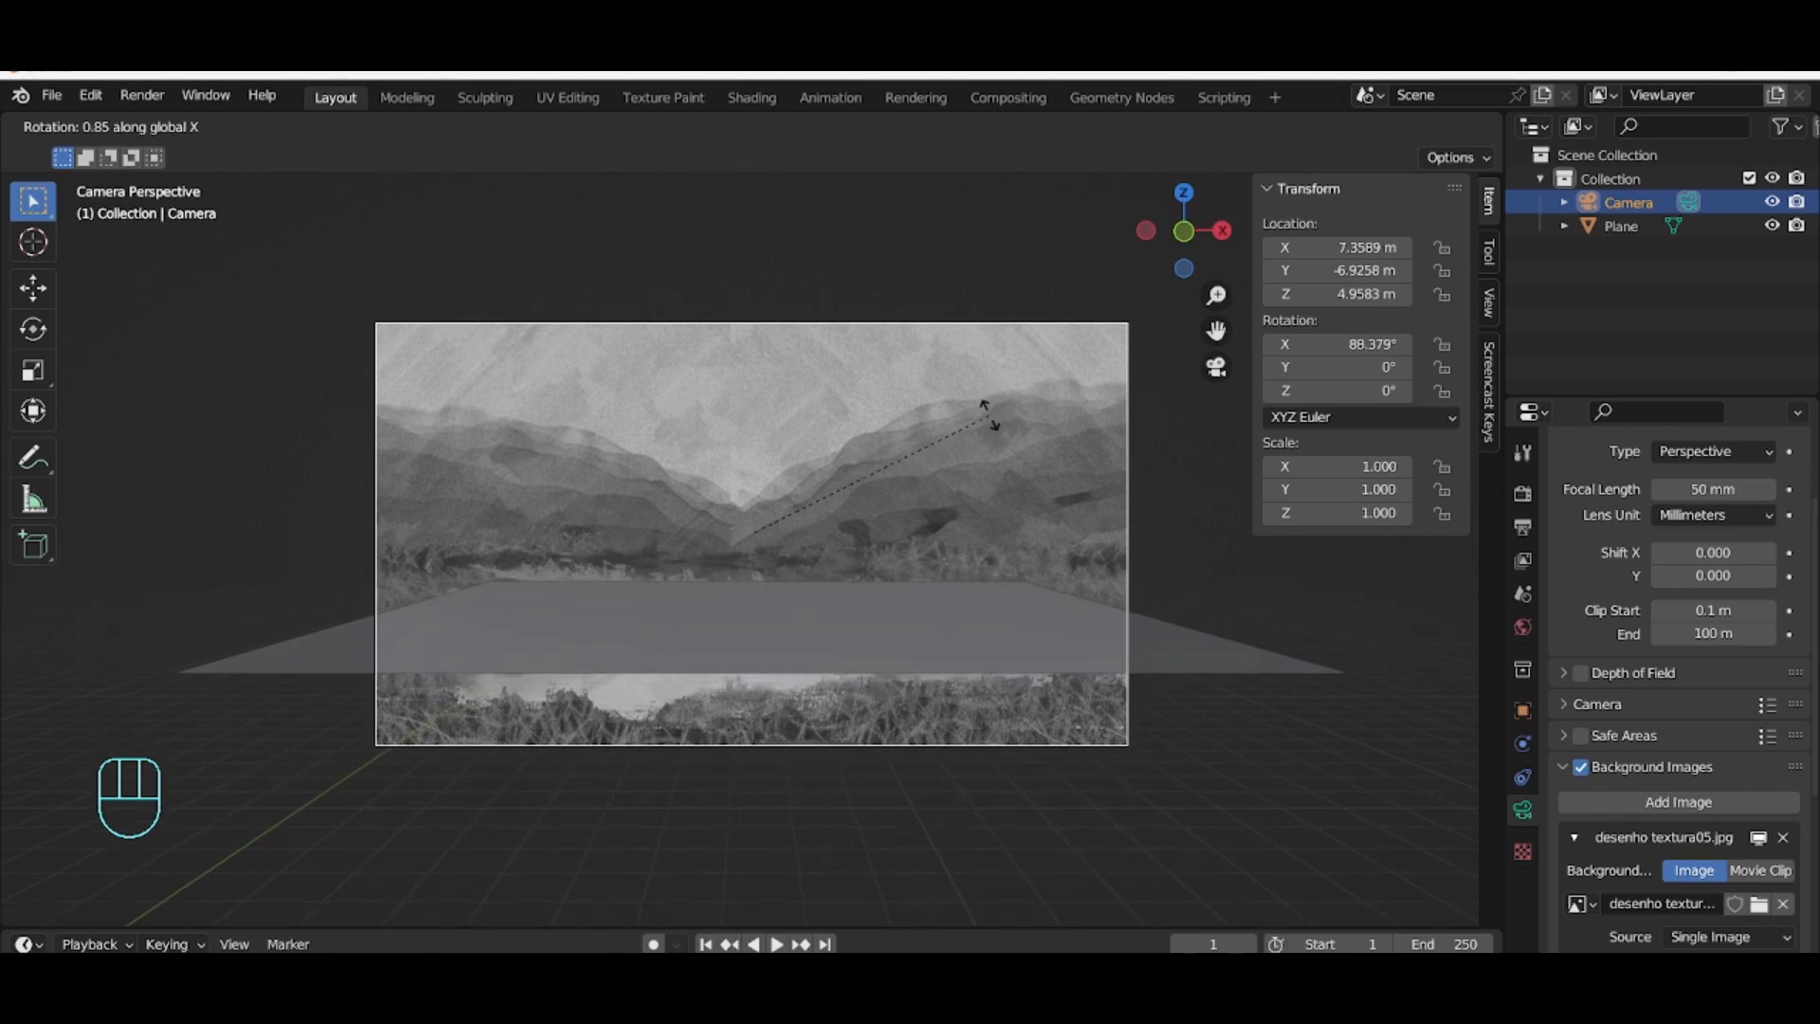
left_click(984, 419)
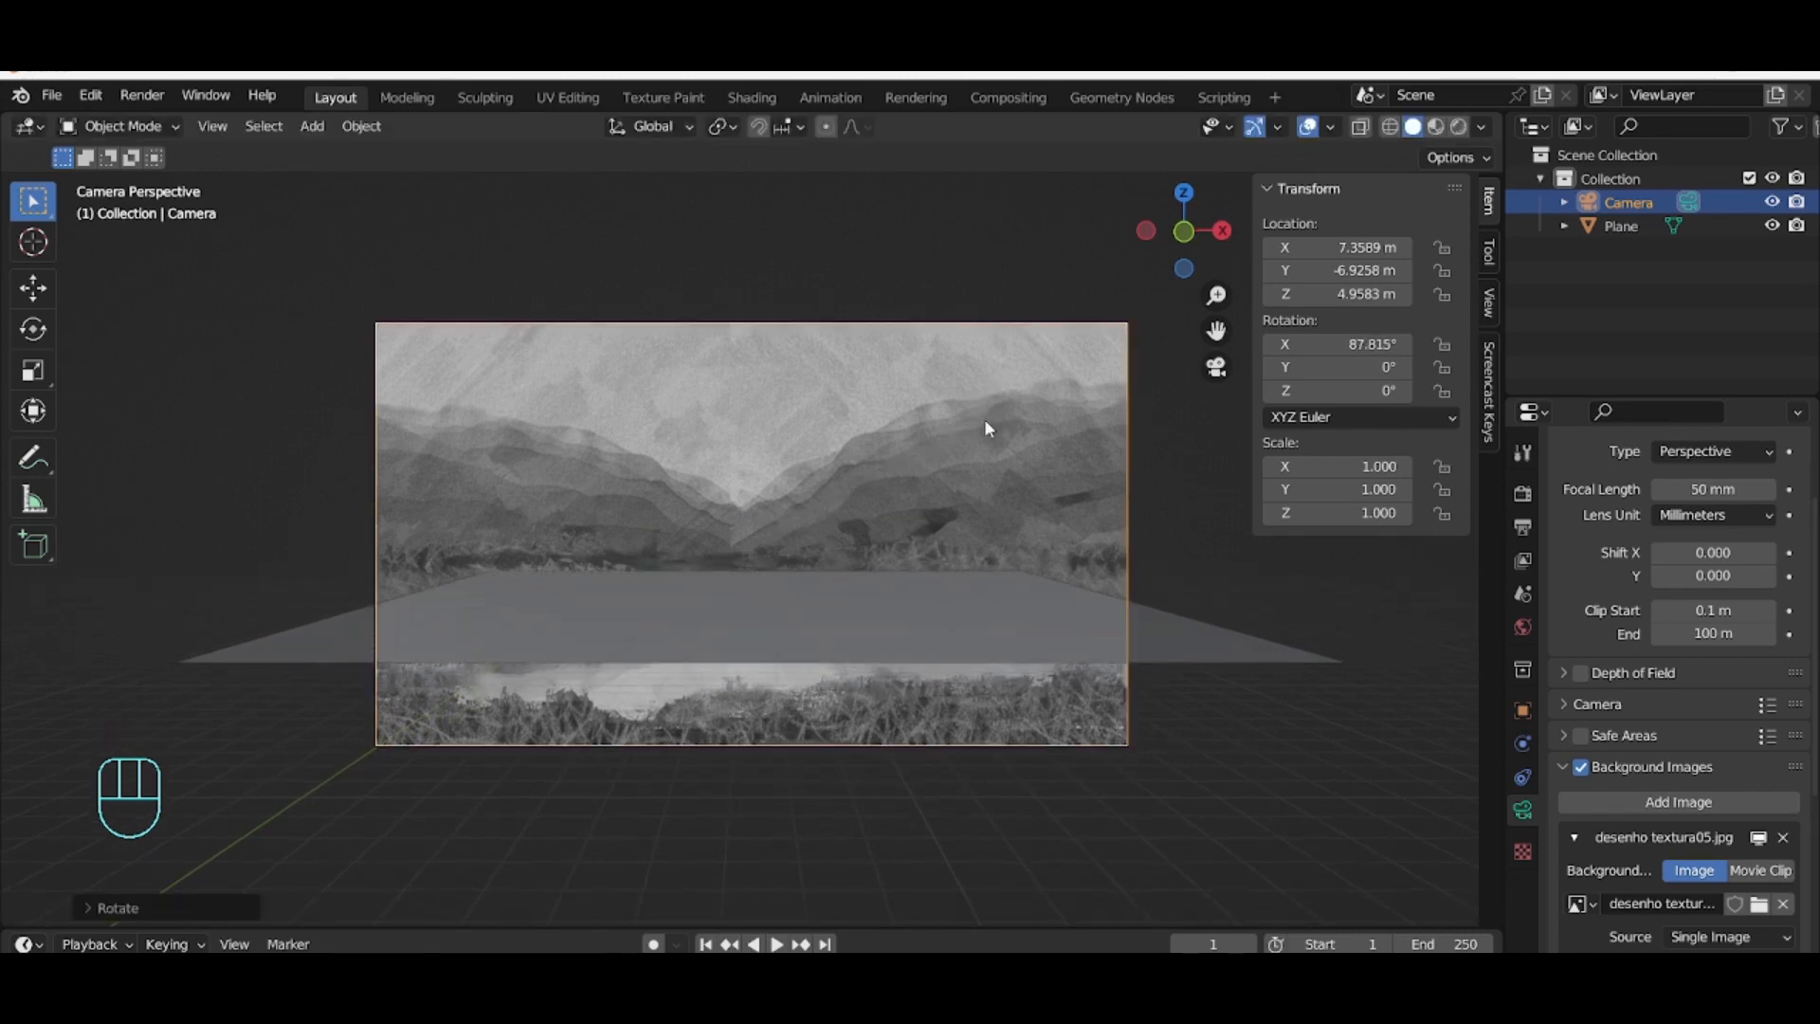
Step: Select the plane and scale it uniformly to about 18.8 in X and 20.1 in Y
left_click(1165, 647)
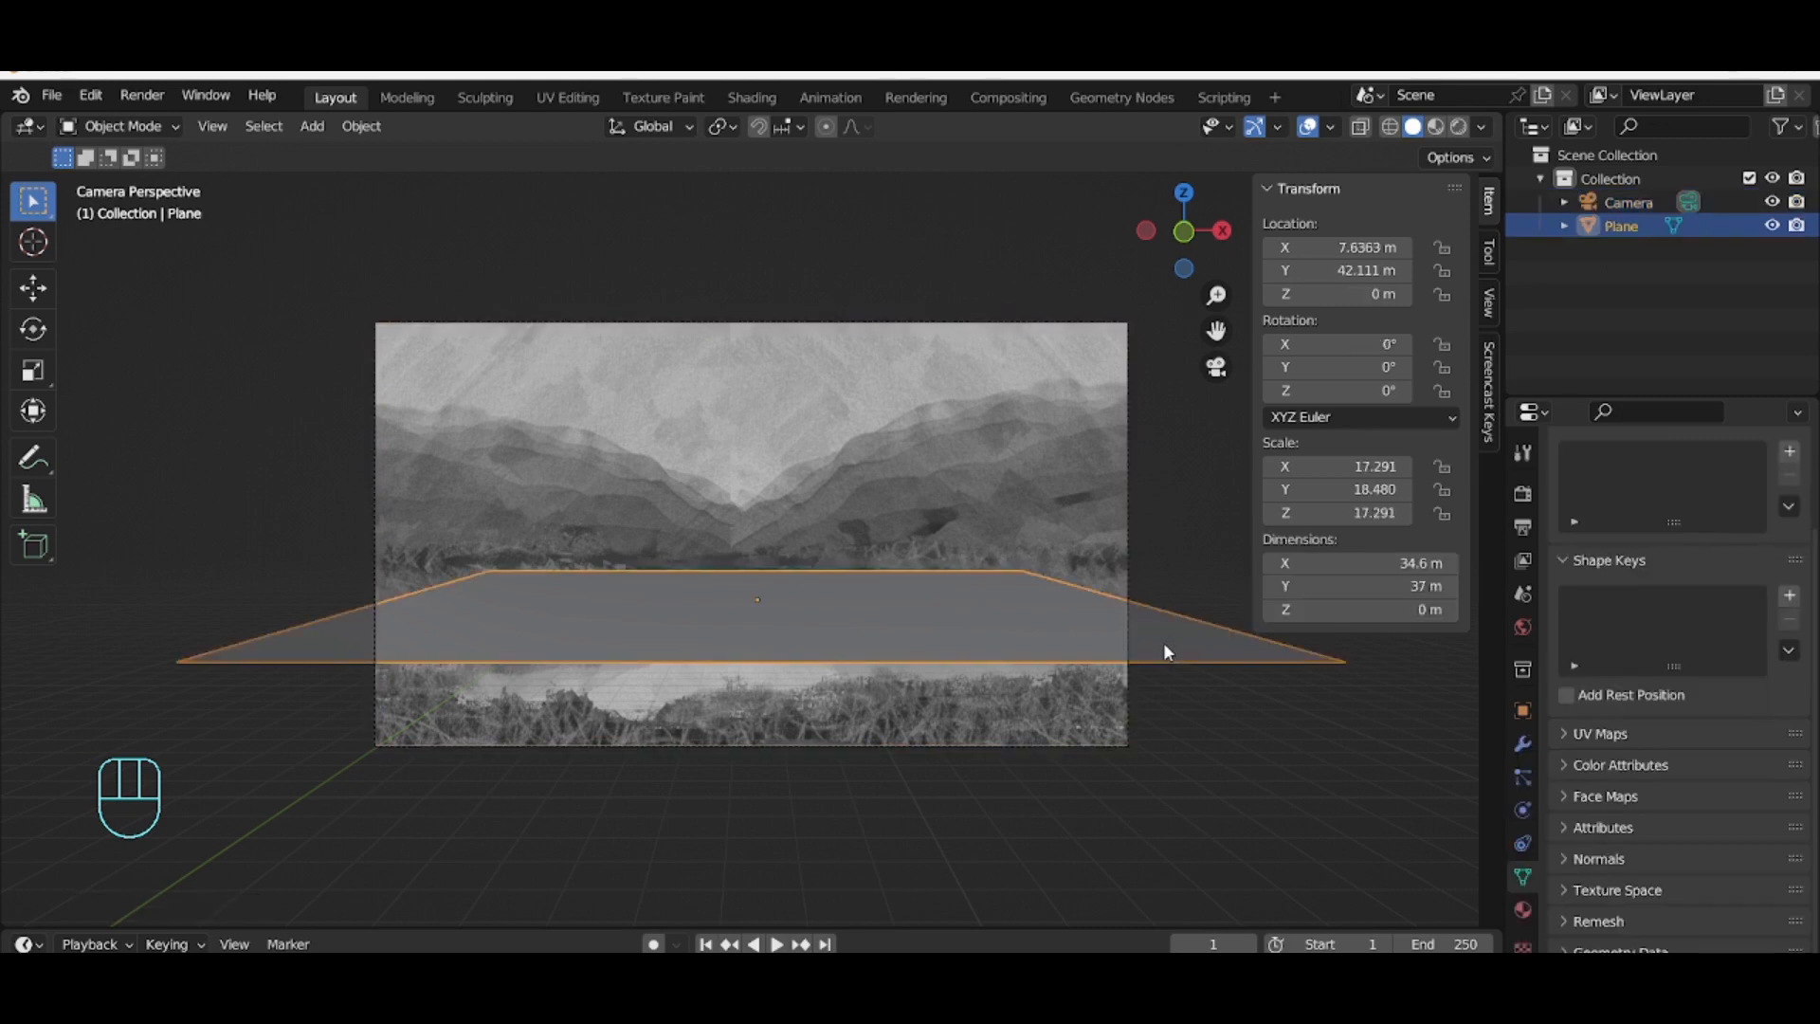
key("s")
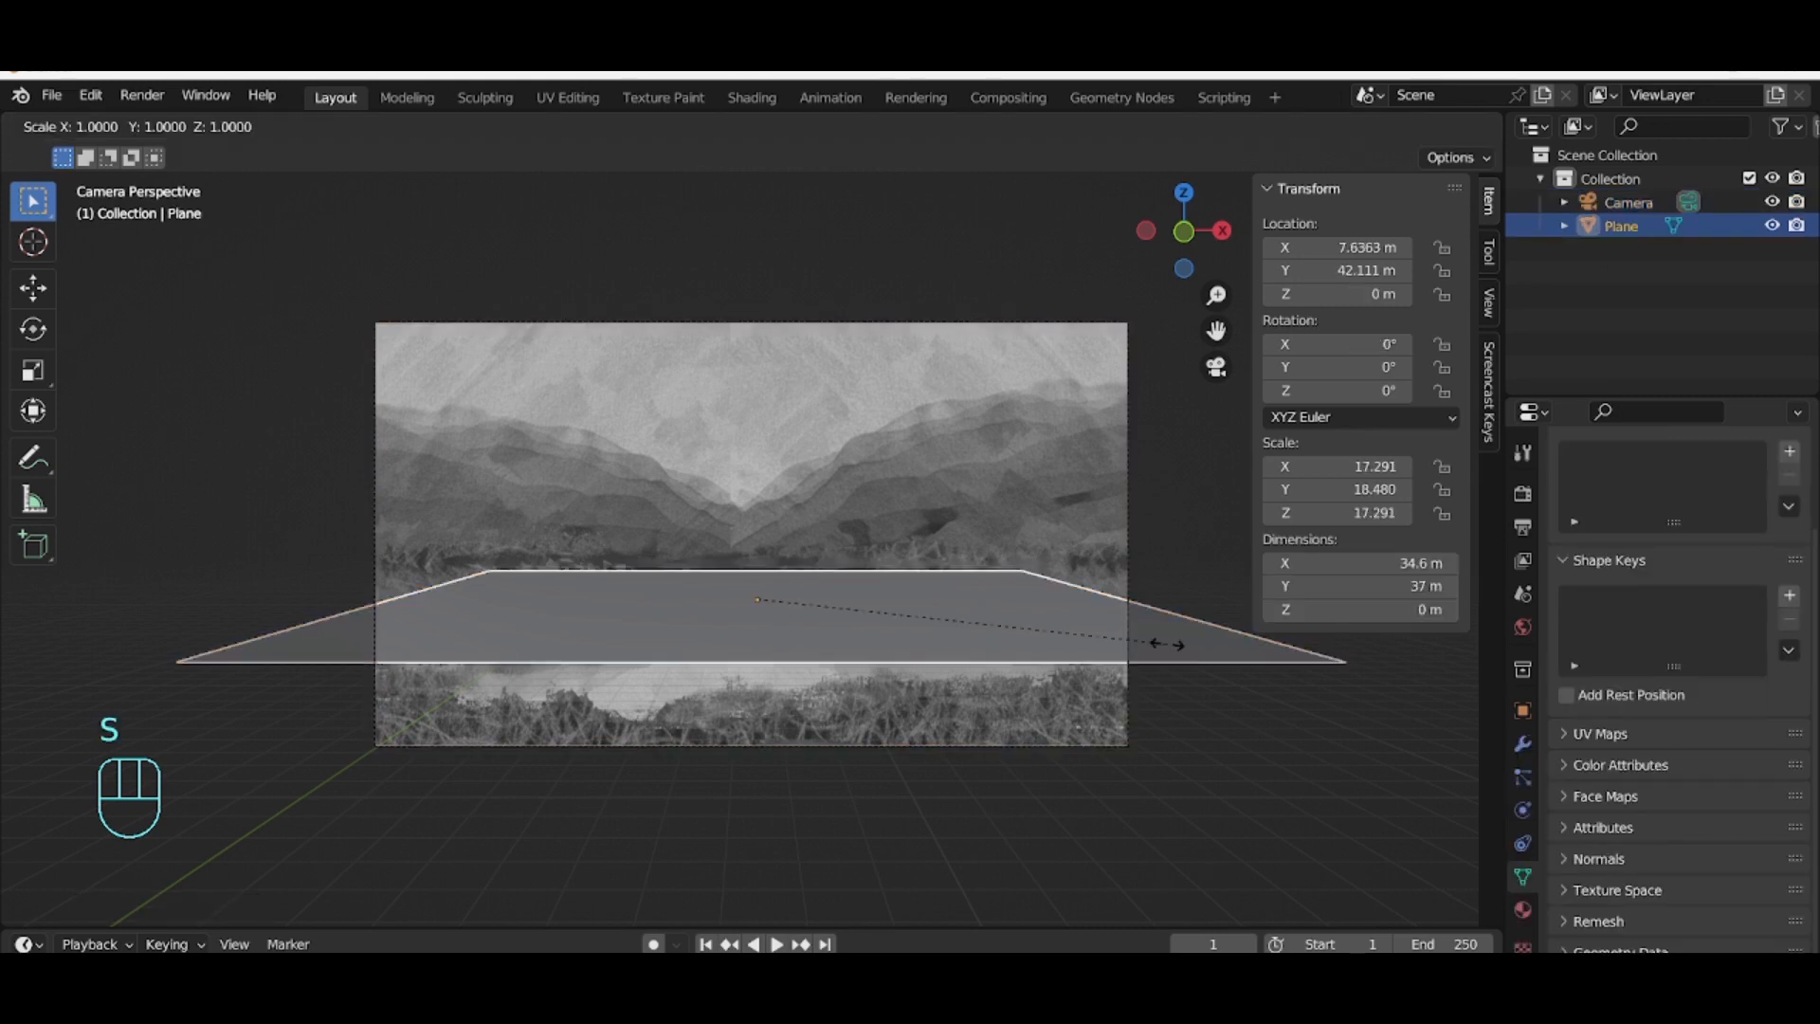
left_click(1197, 657)
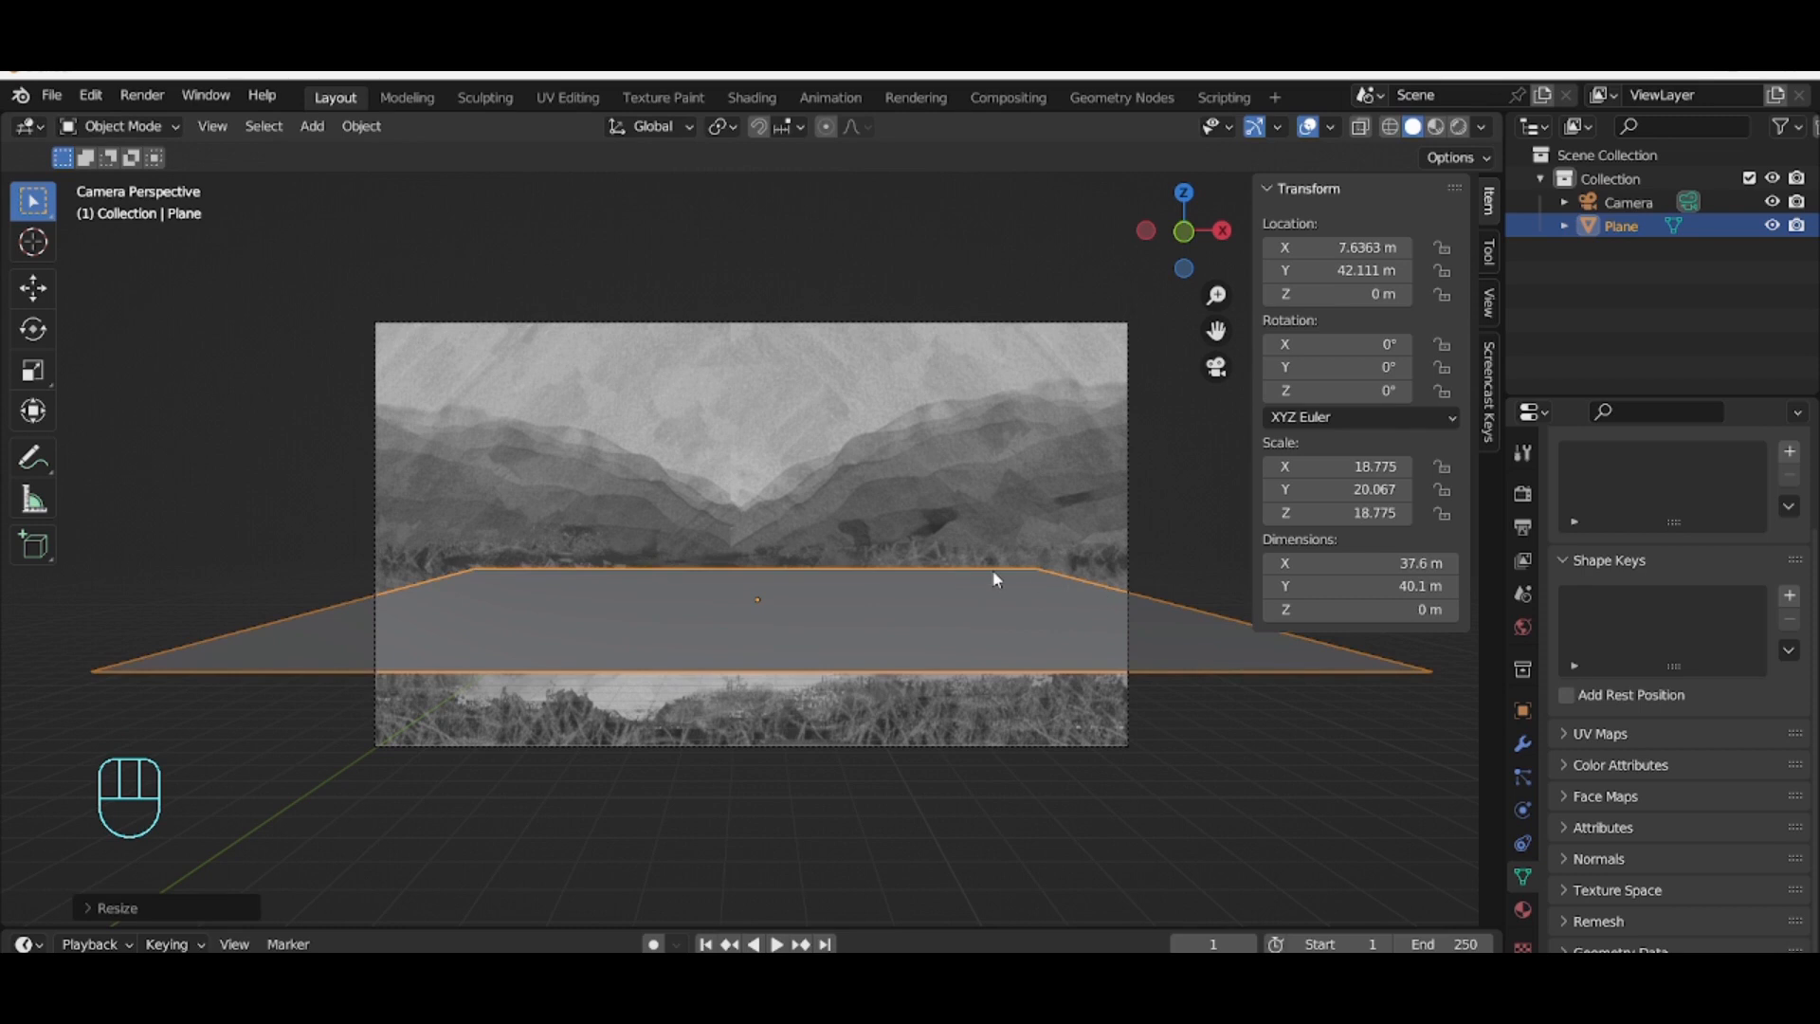
Step: Enter Edit Mode with edge selection and scale the plane's far edge outward by about 1.5
left_click(120, 126)
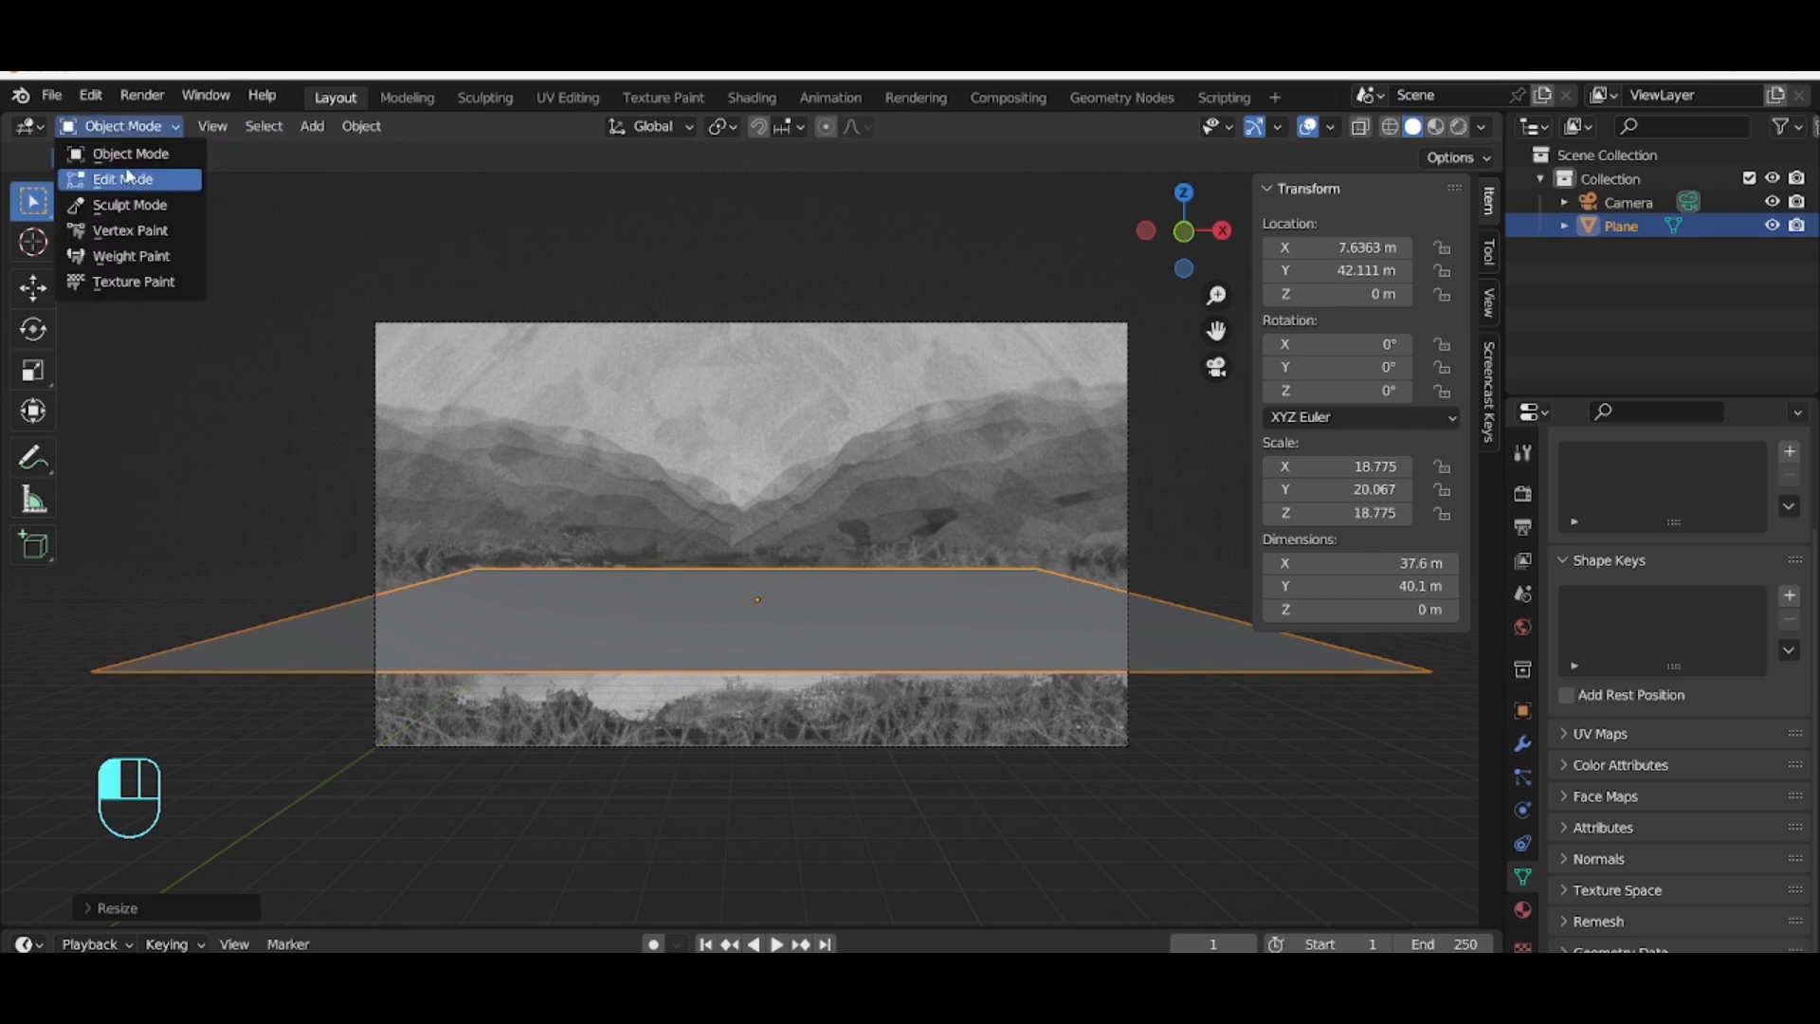
left_click(123, 179)
left_click(225, 127)
left_click(577, 569)
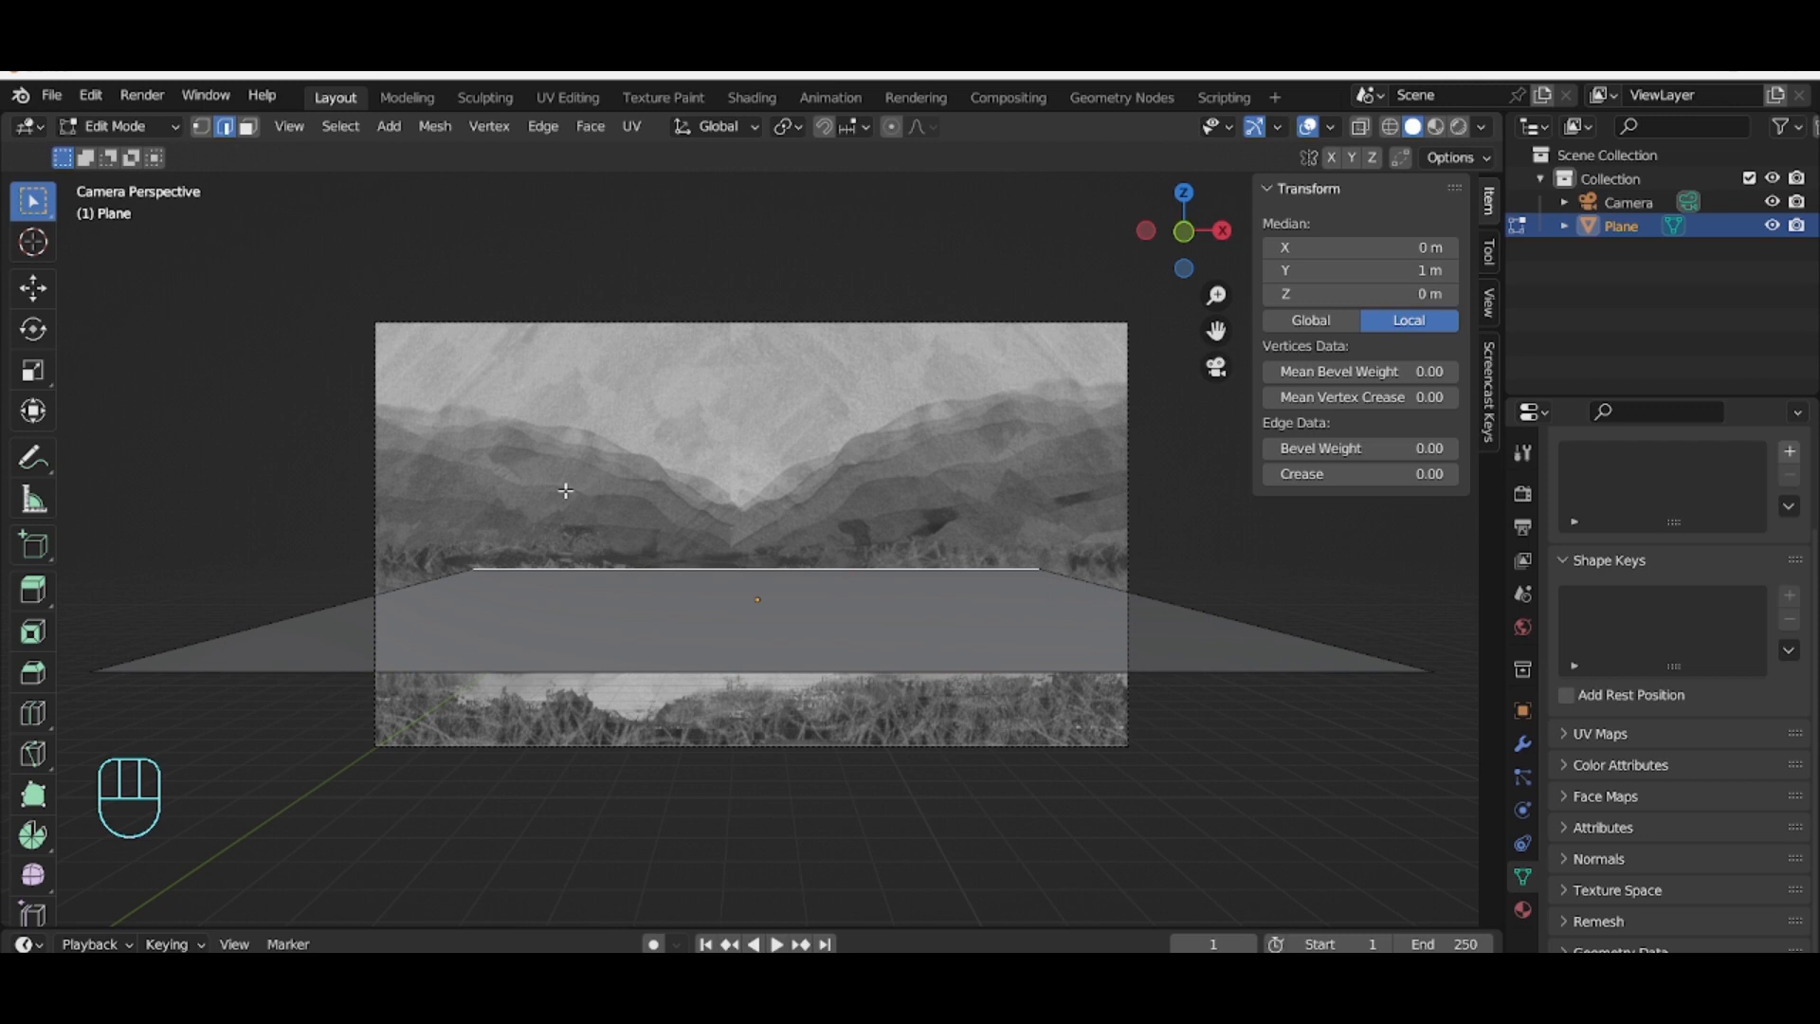
key("s")
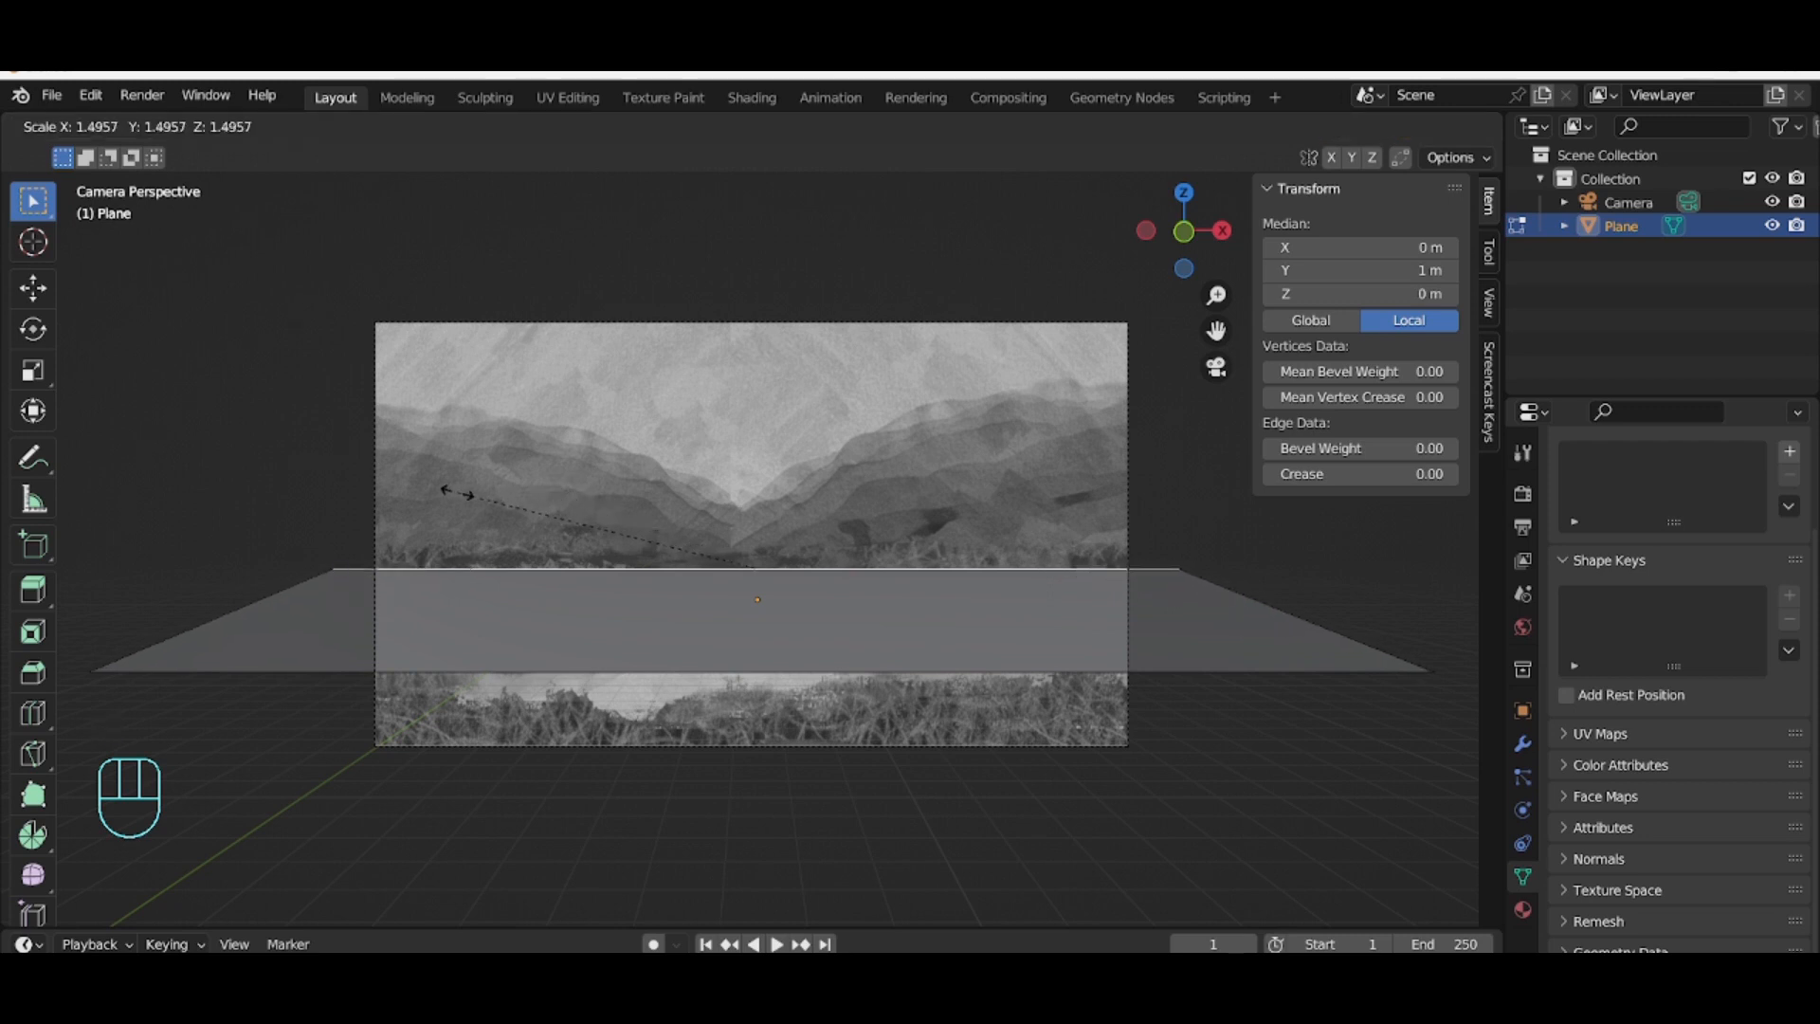
left_click(462, 492)
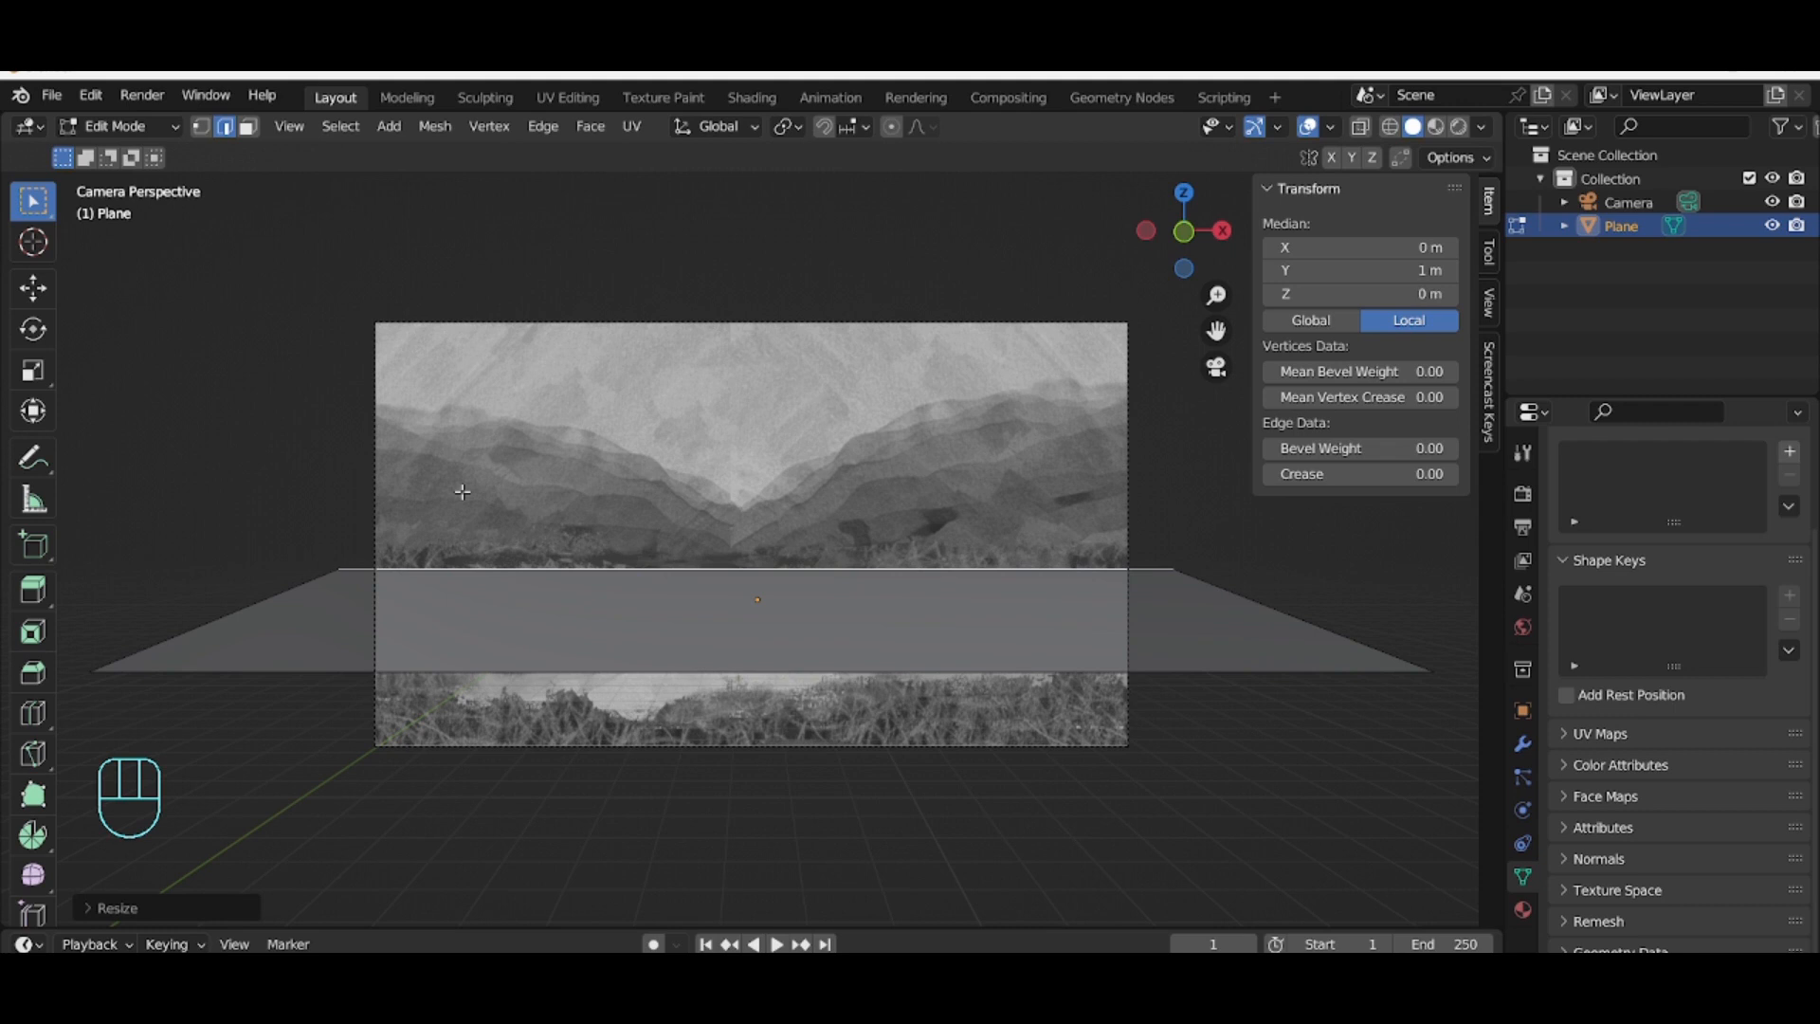
Step: Move the plane's near edge toward the camera along global Y by about 8.5 m
left_click(546, 669)
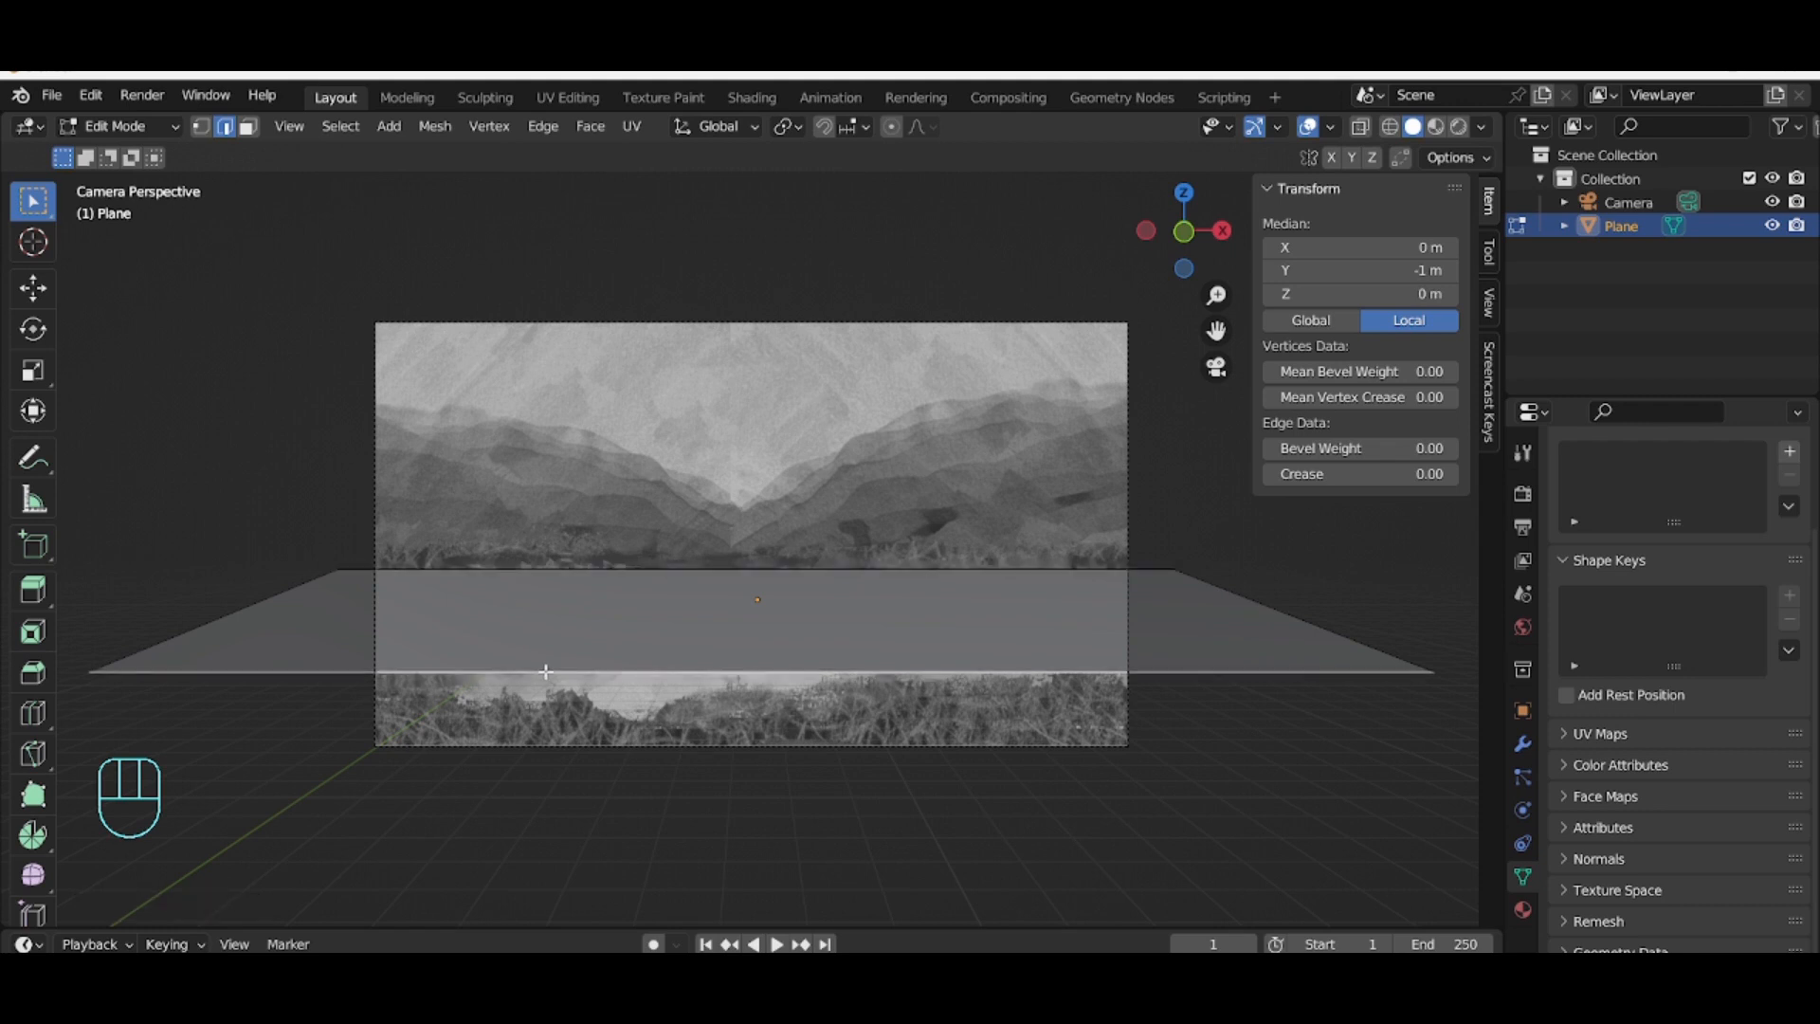
key("g")
key("y")
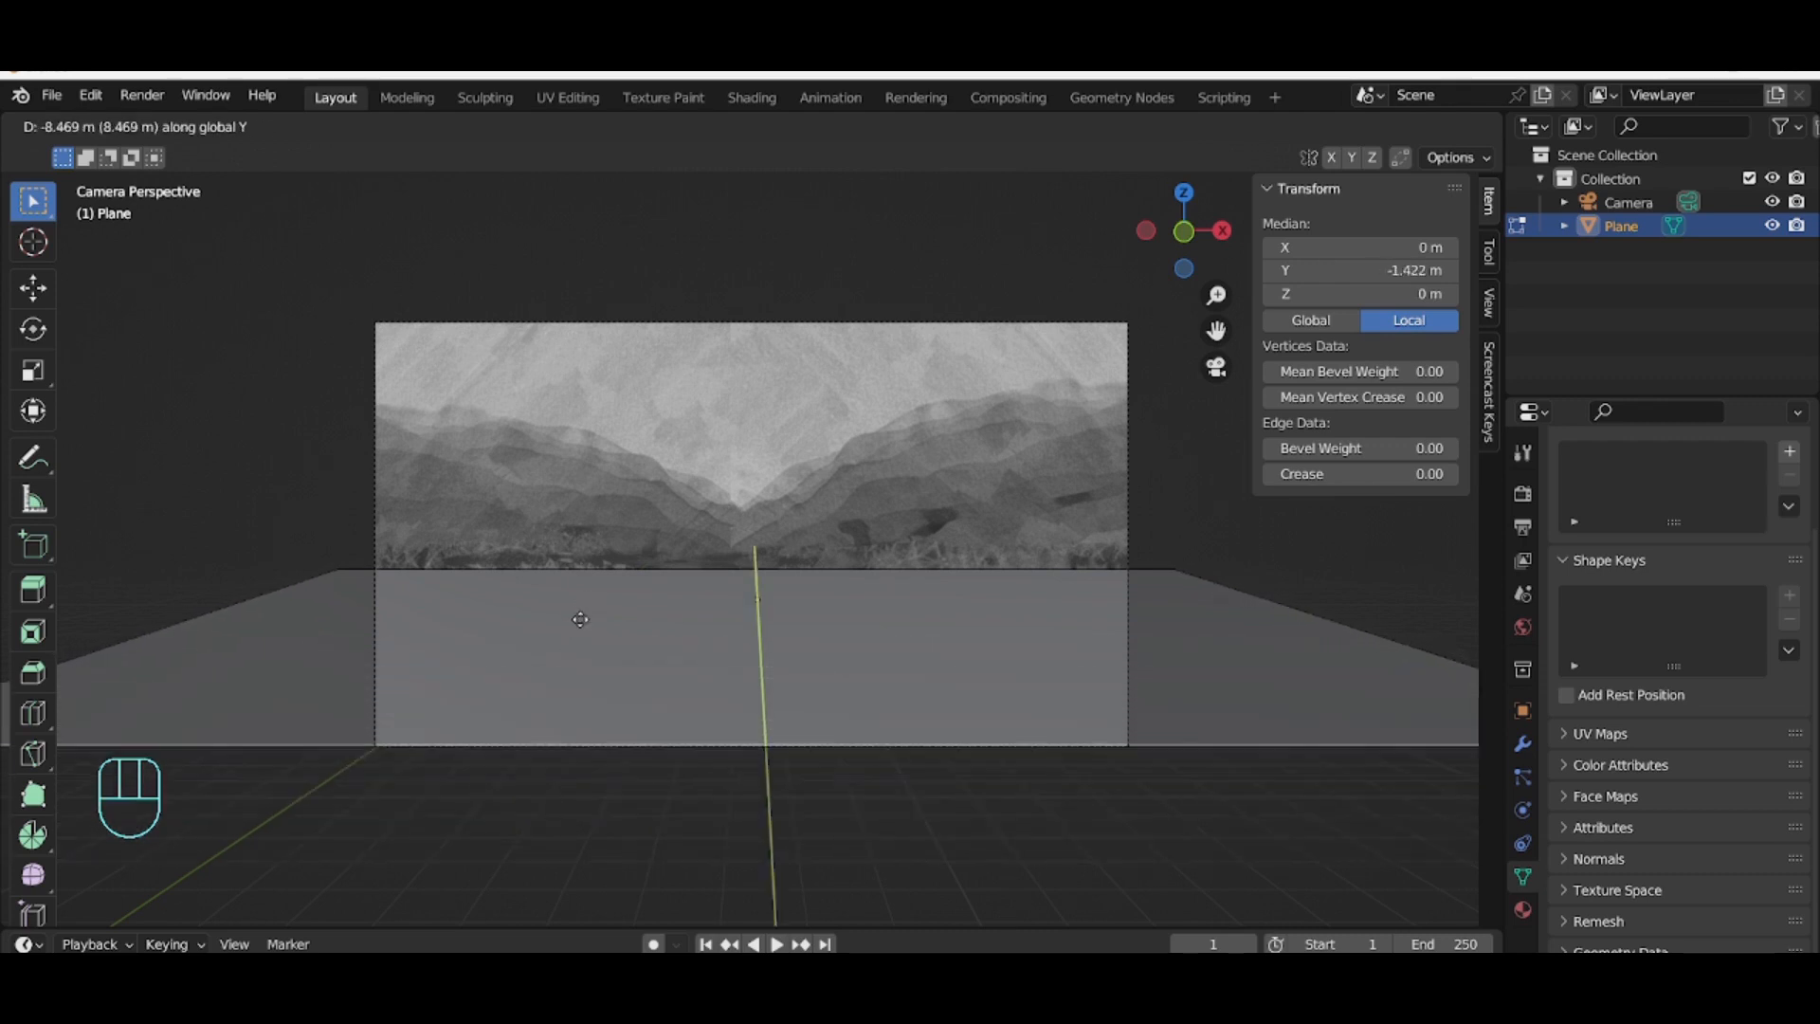
left_click(581, 611)
Step: Select the far edge and extrude it a short distance along Y from the top view
left_click(756, 568)
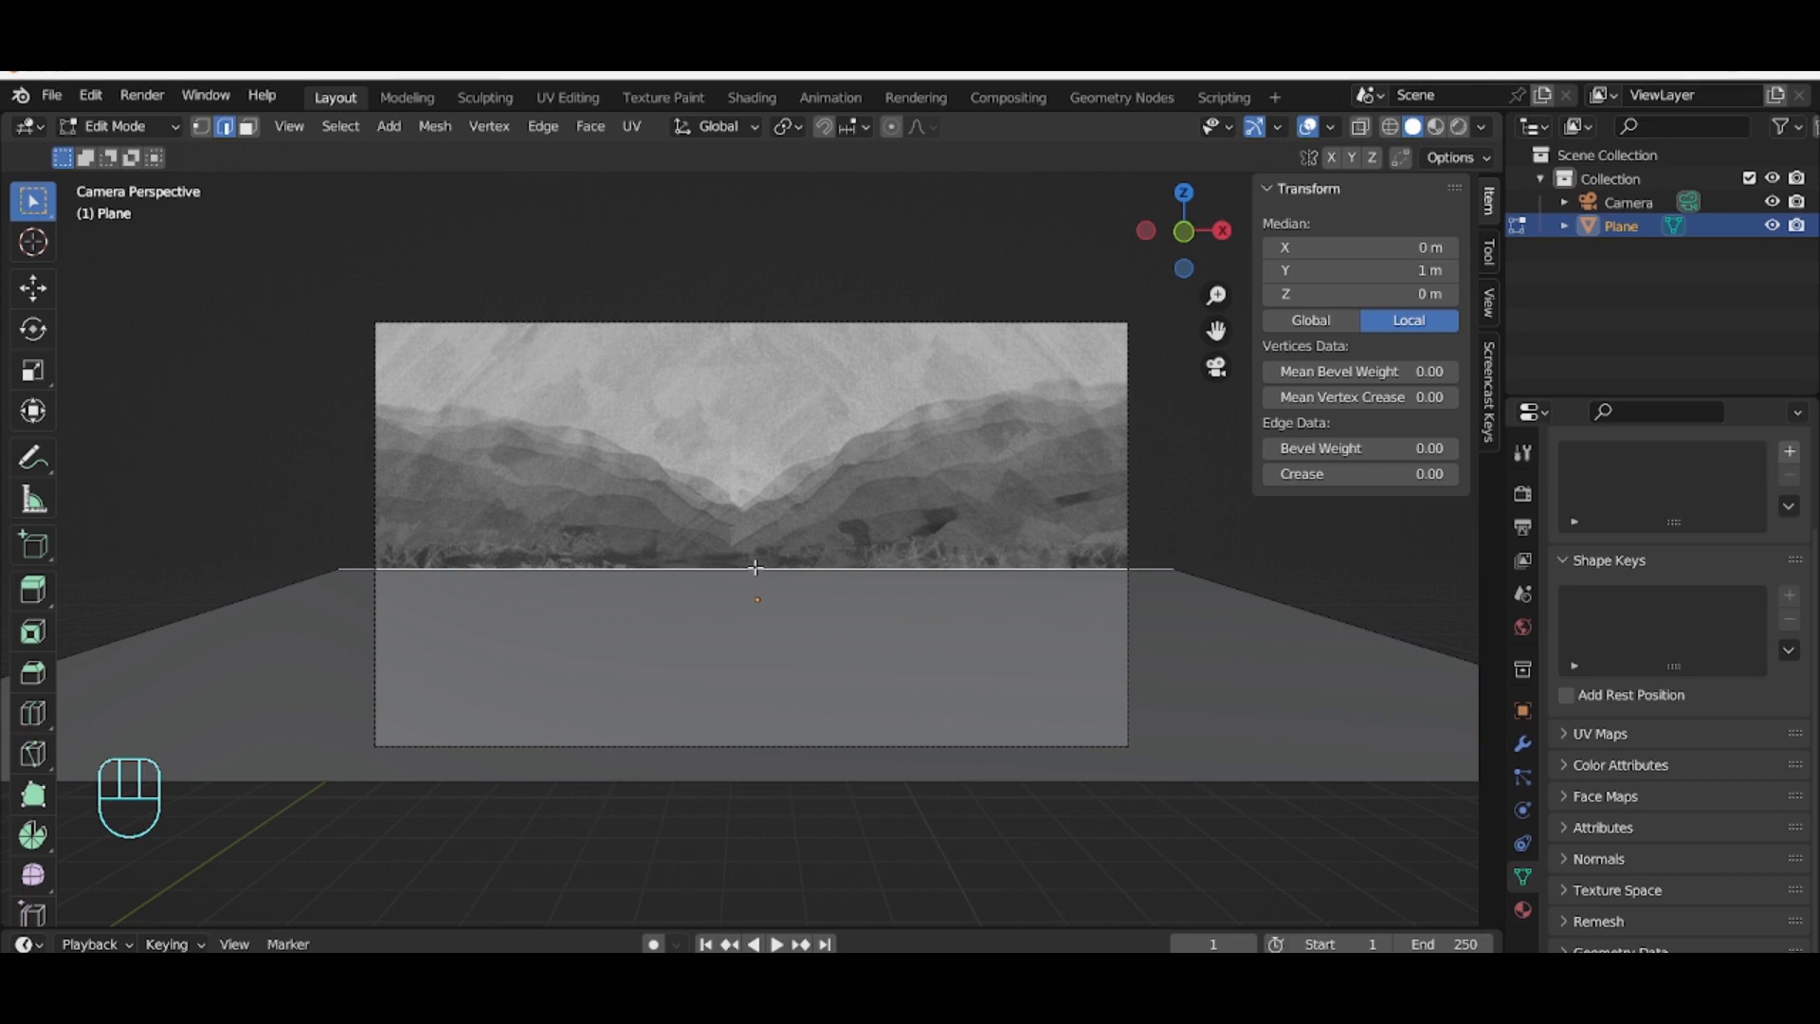
key("KP_4")
key("KP_1")
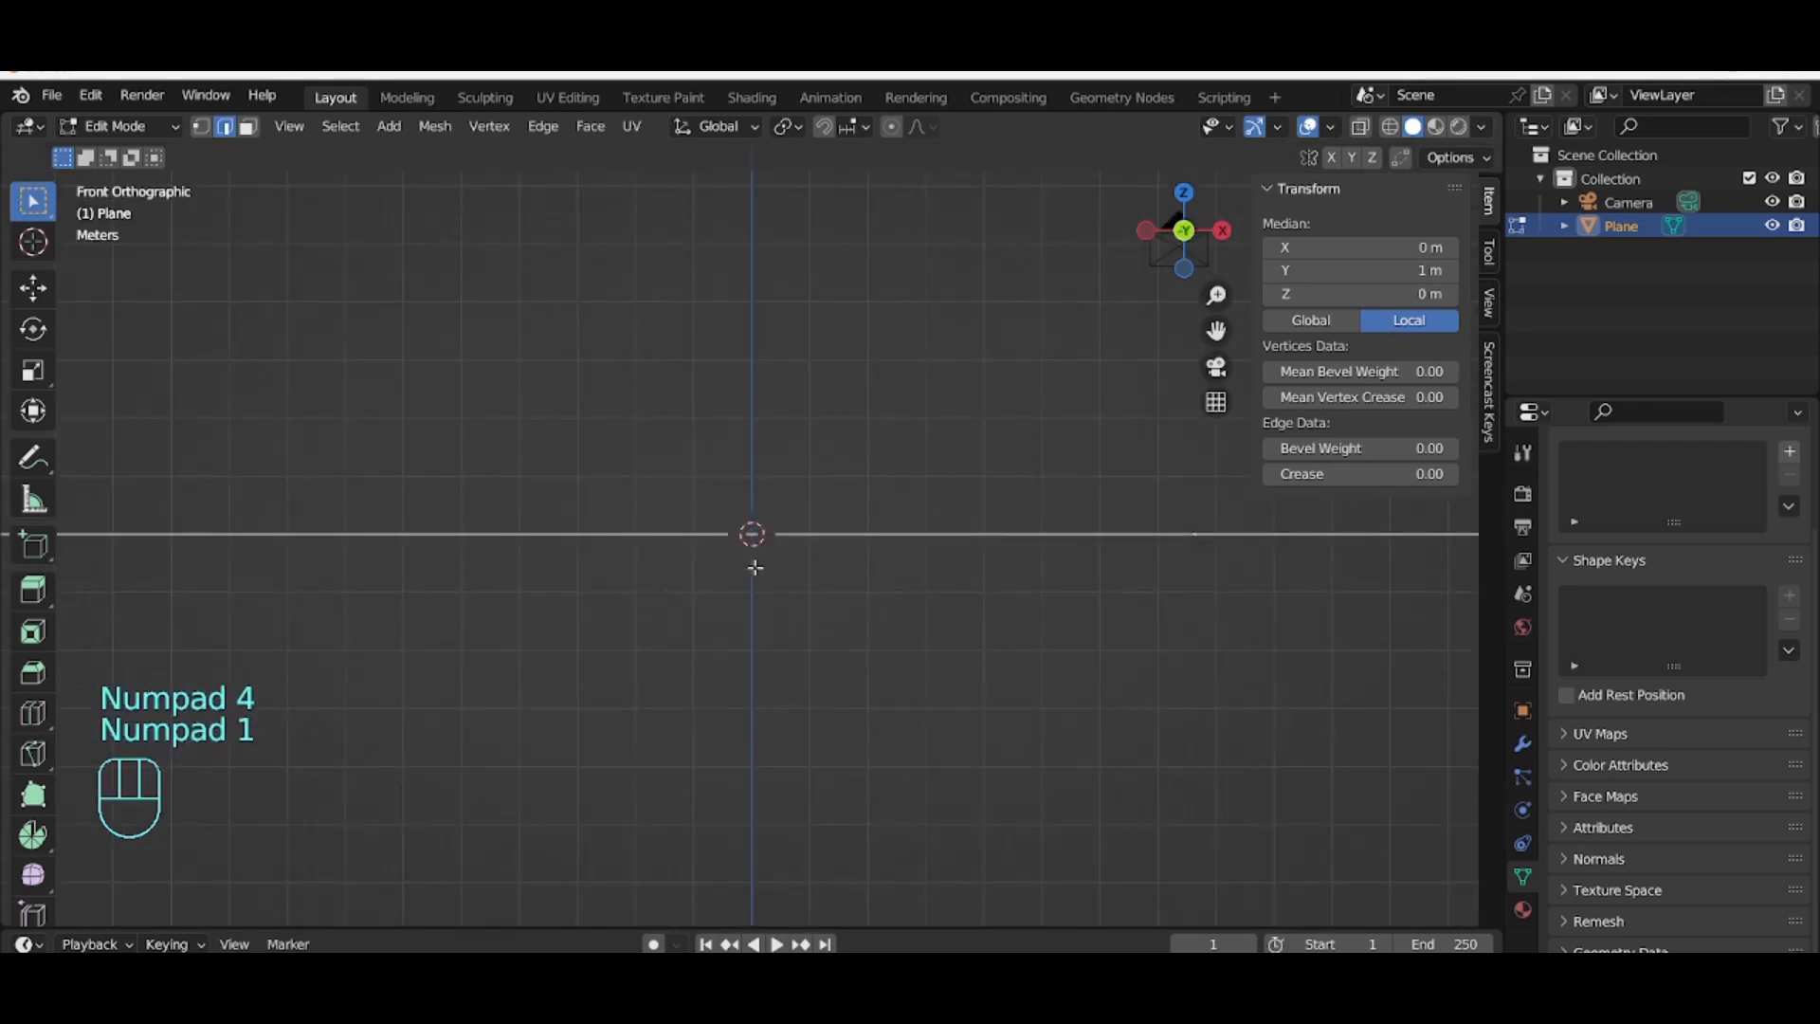
key("KP_9")
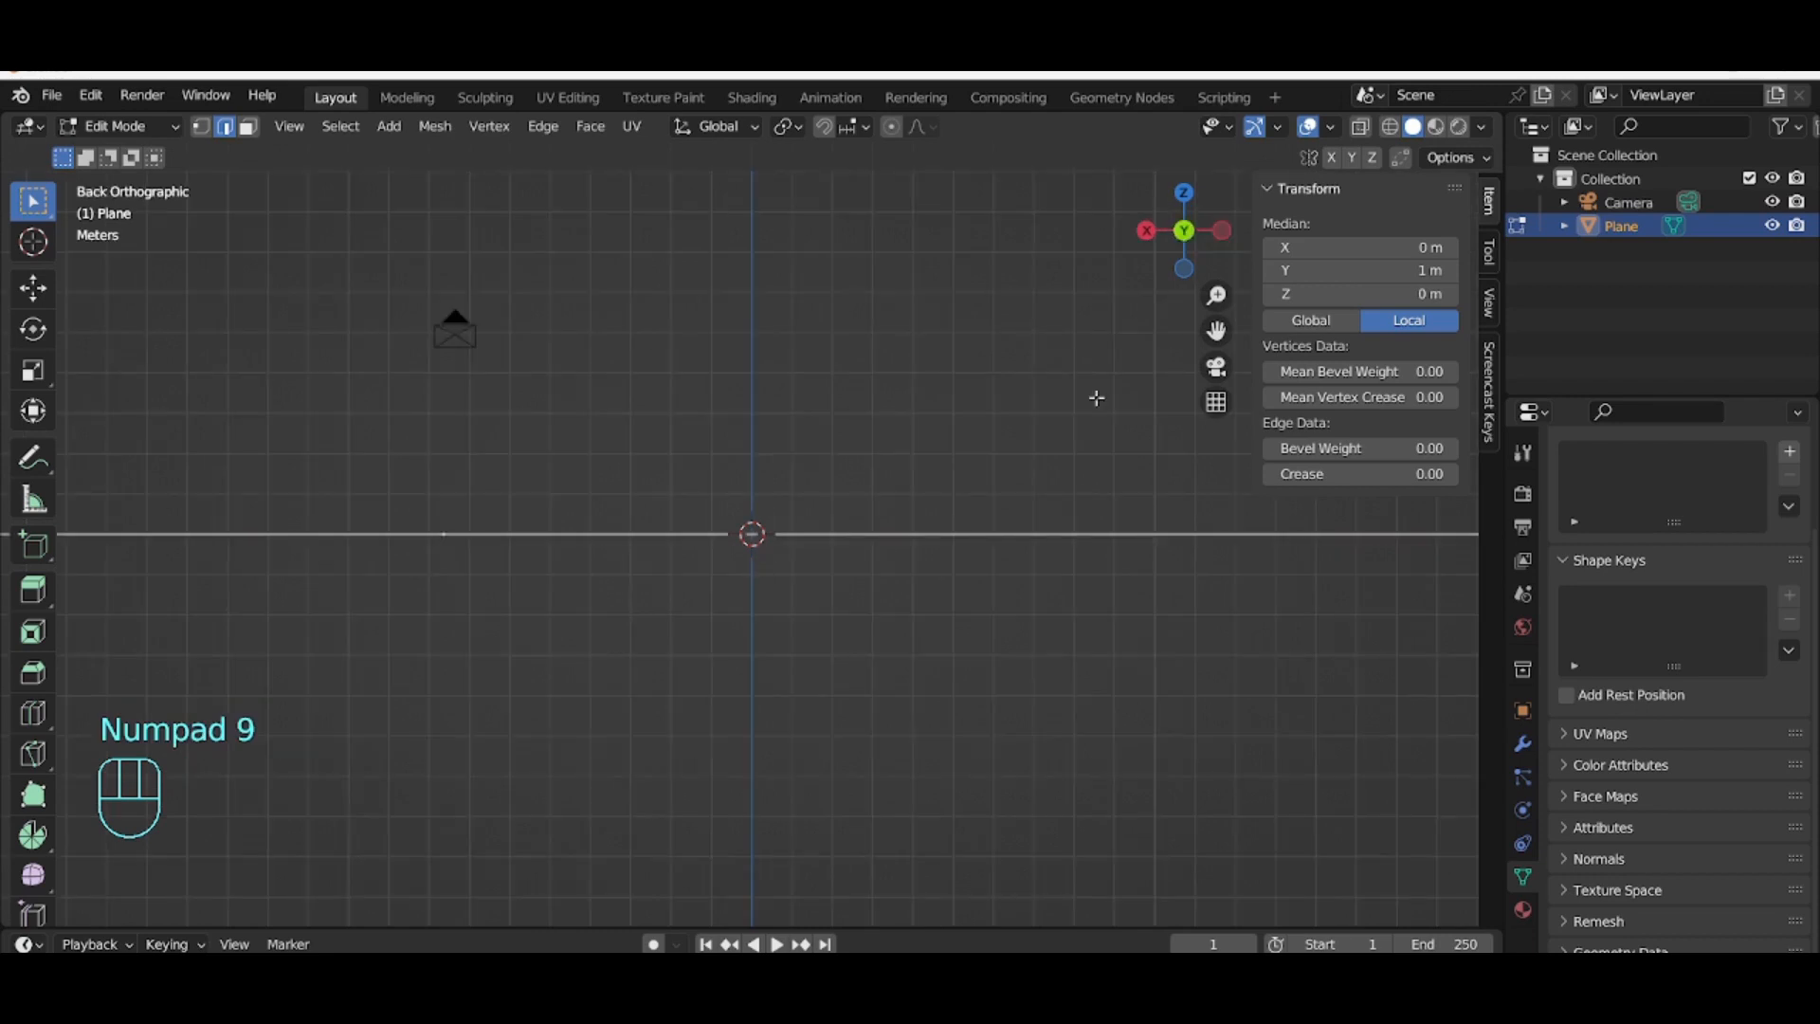
left_click(1183, 194)
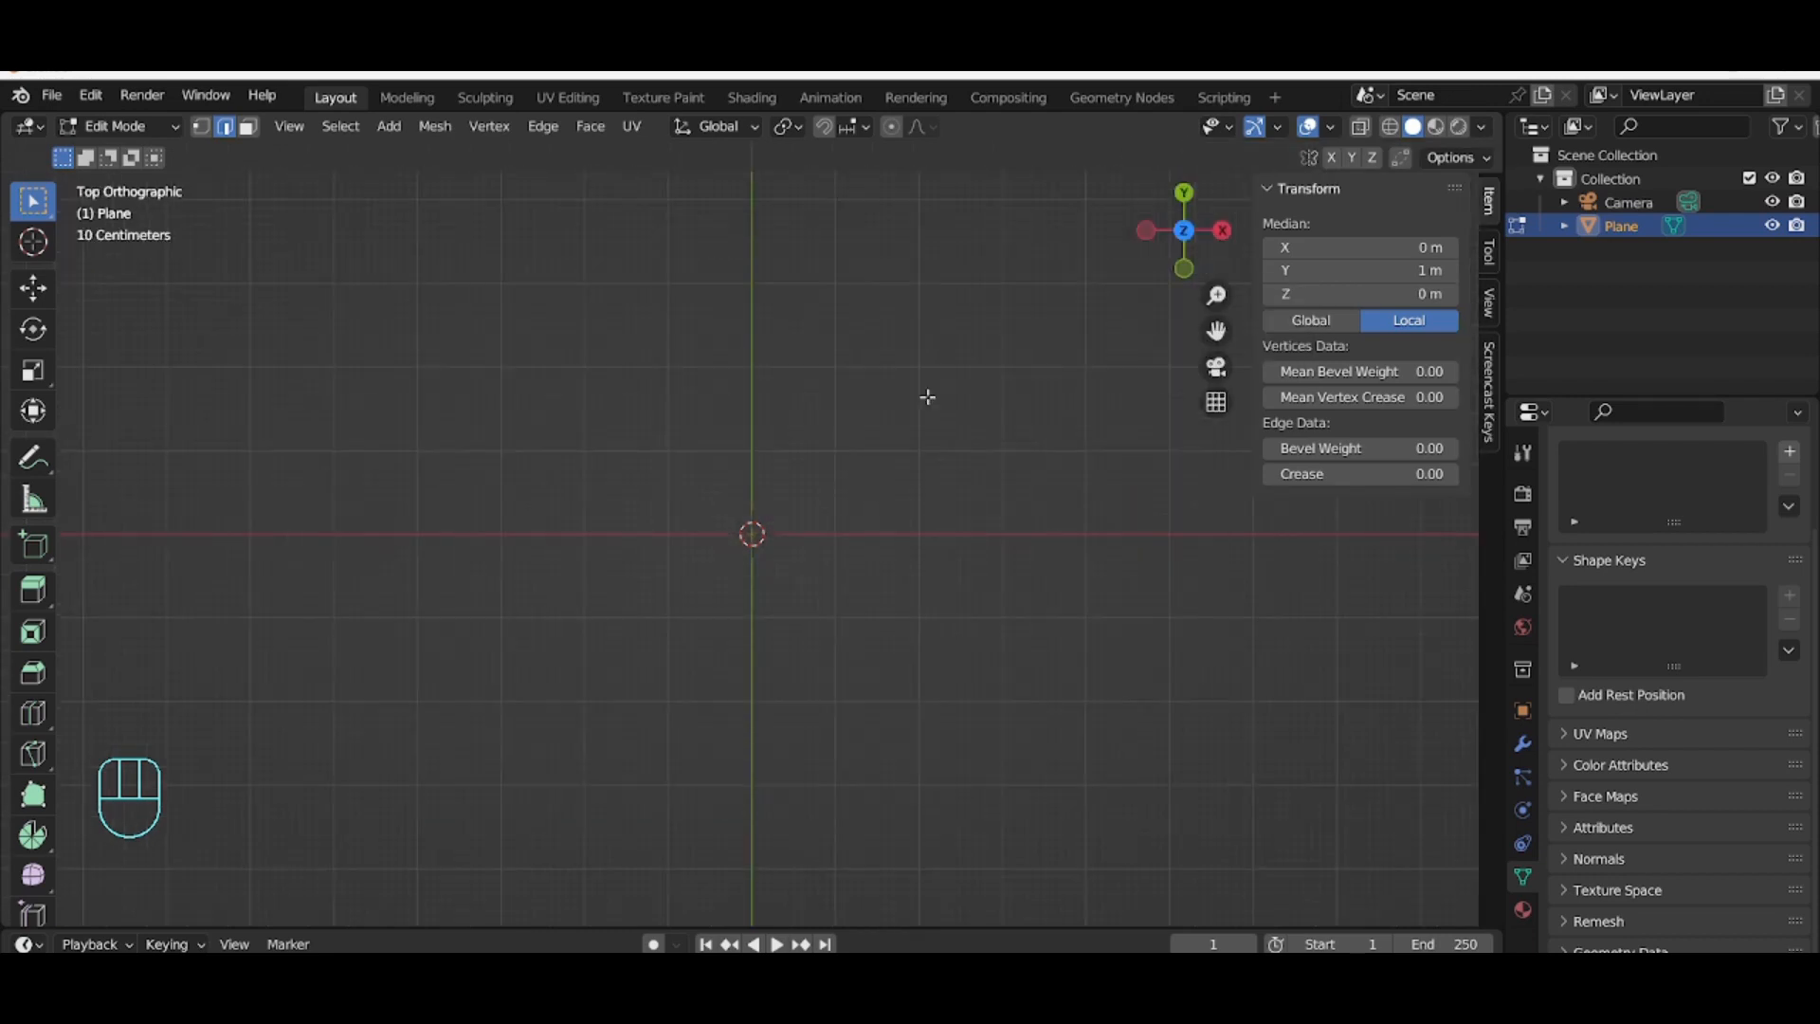
scroll(934, 398, "down", 4)
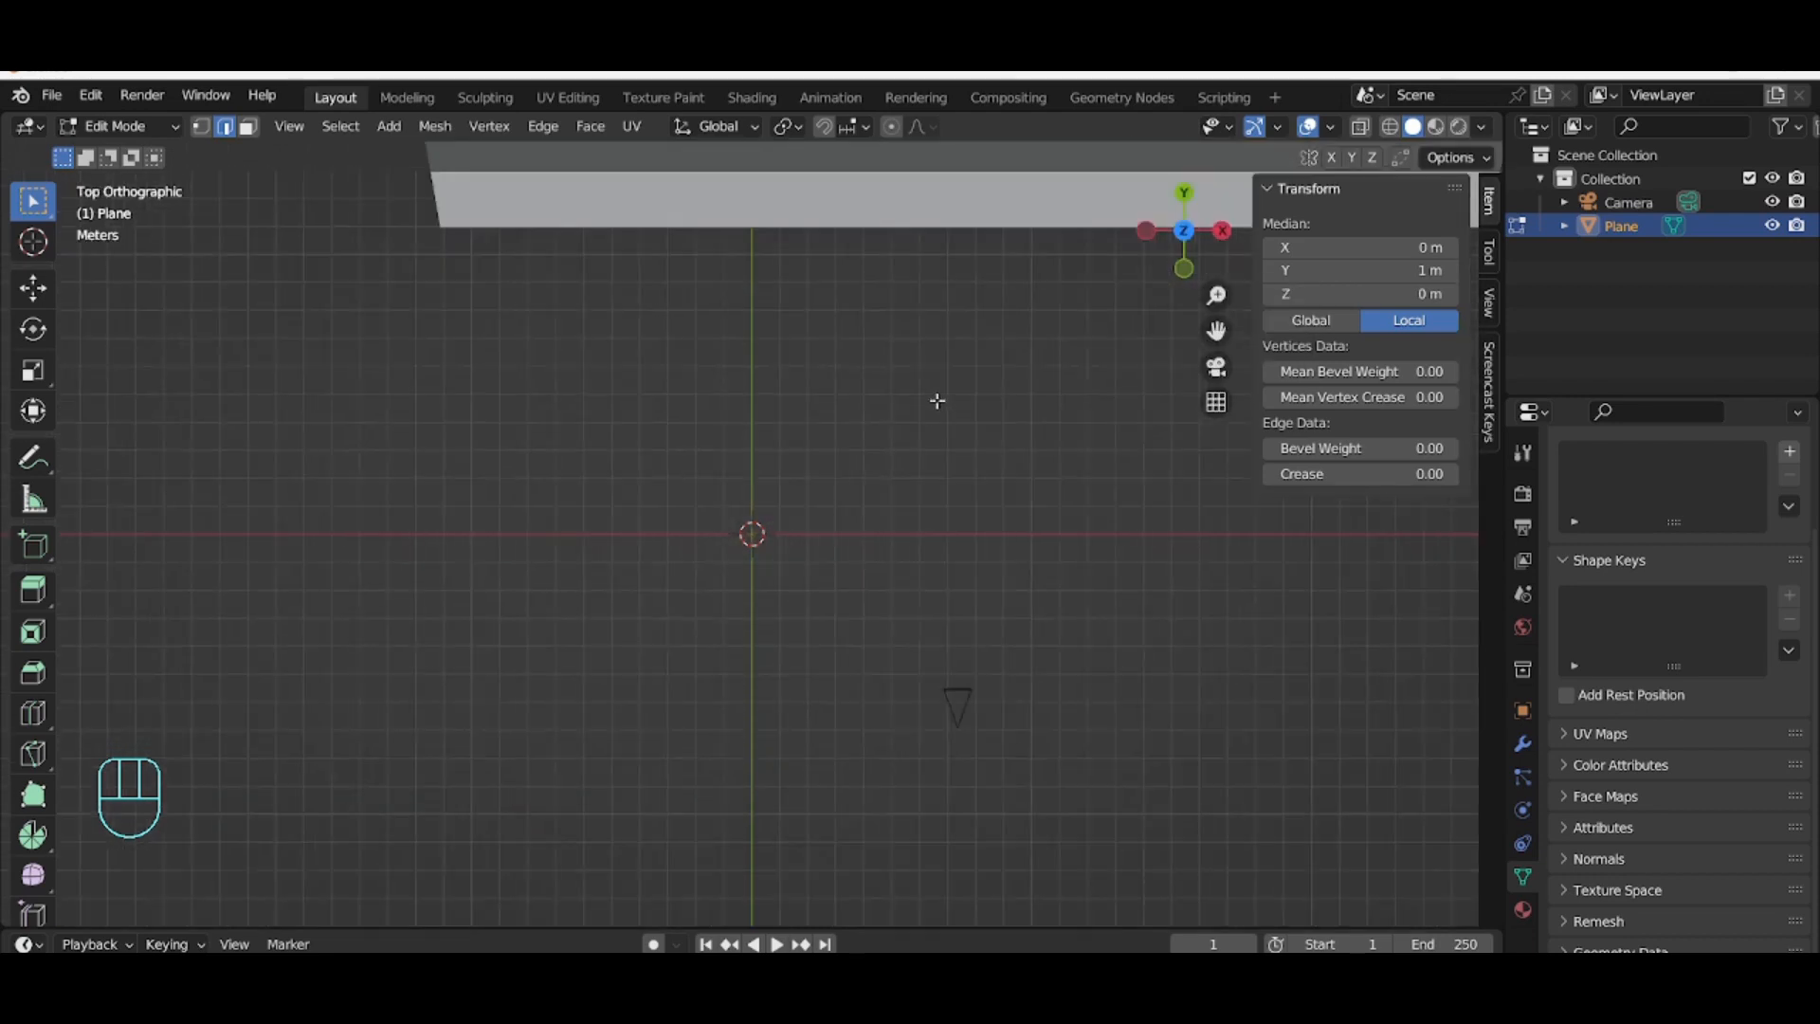
scroll(913, 302, "down", 4)
scroll(913, 301, "down", 4)
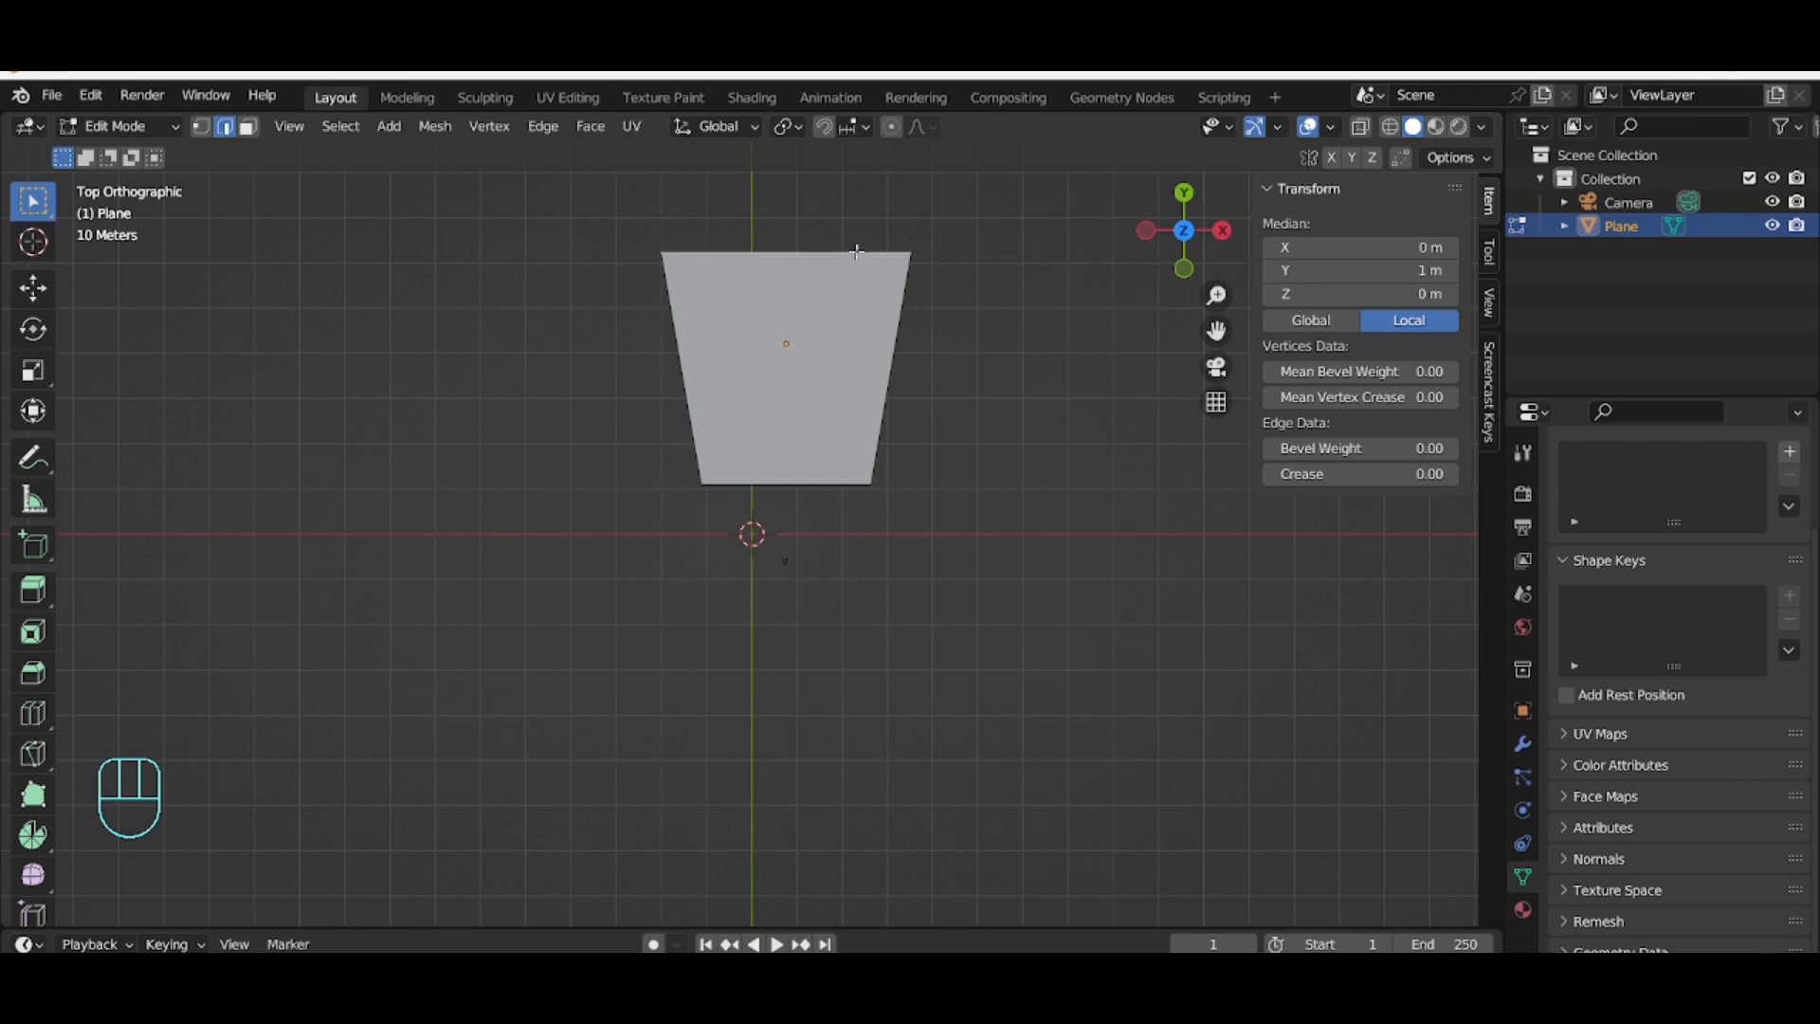
key("e")
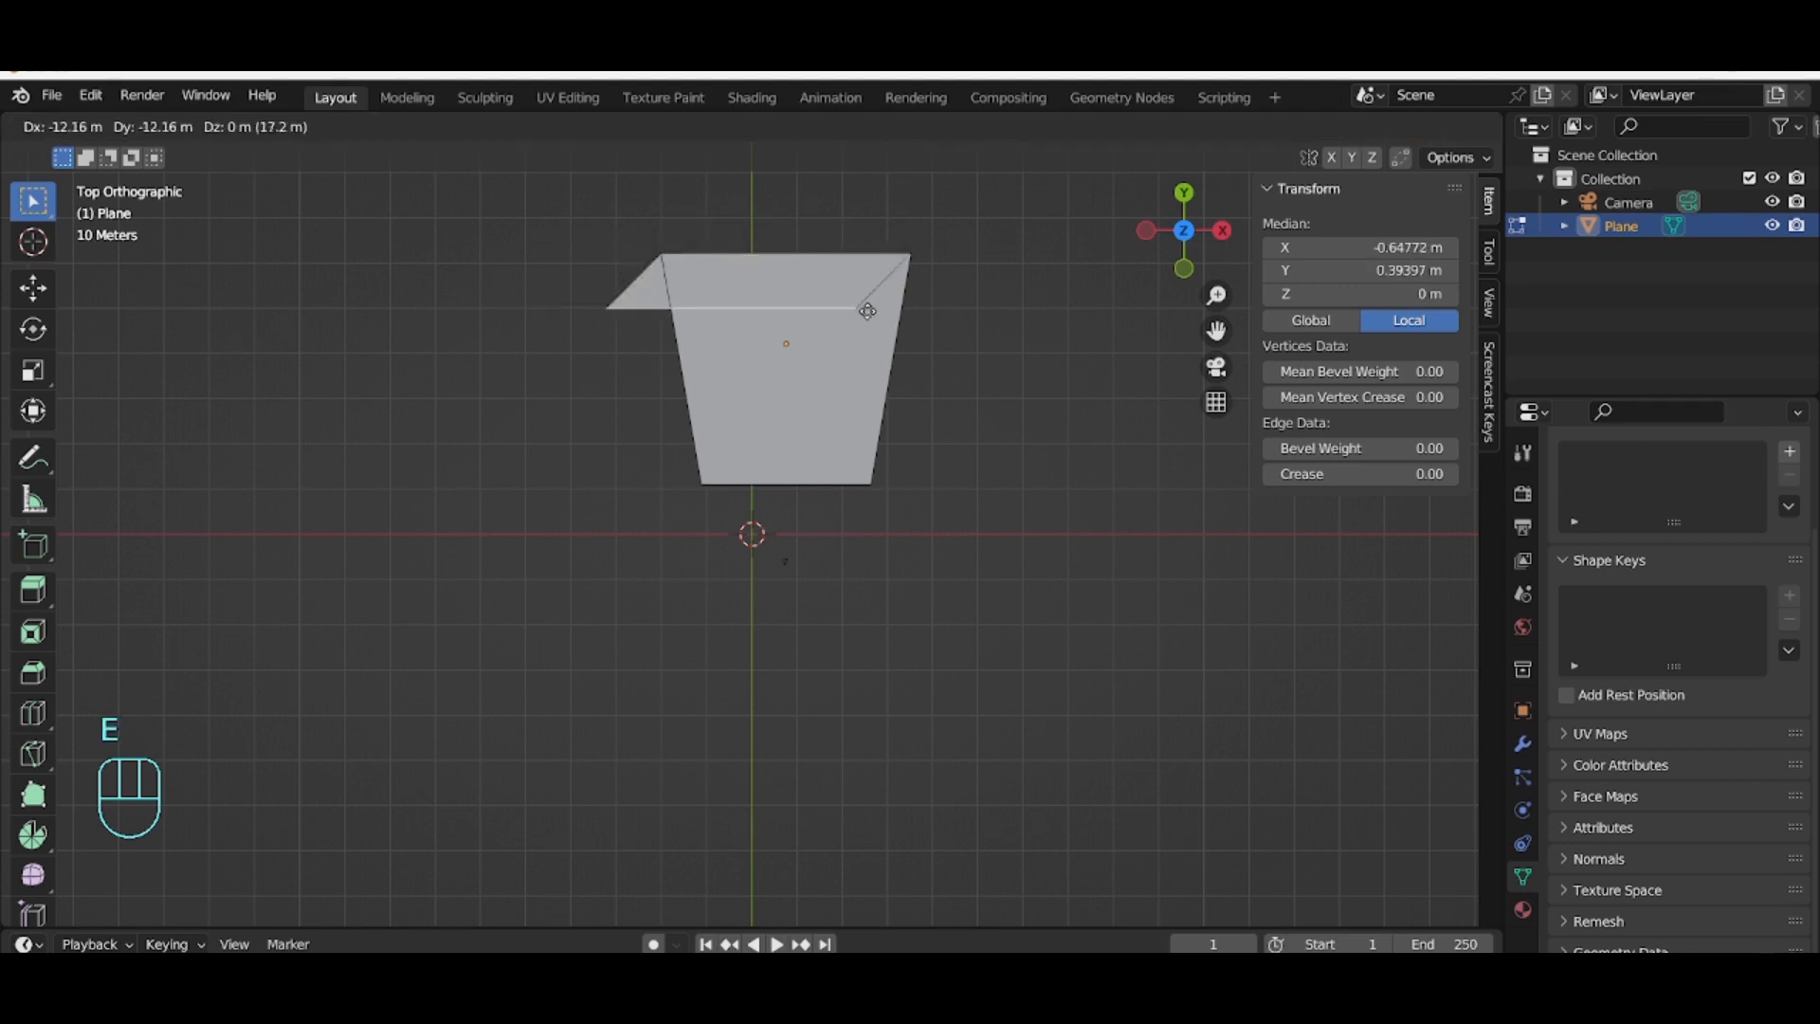
key("y")
left_click(856, 242)
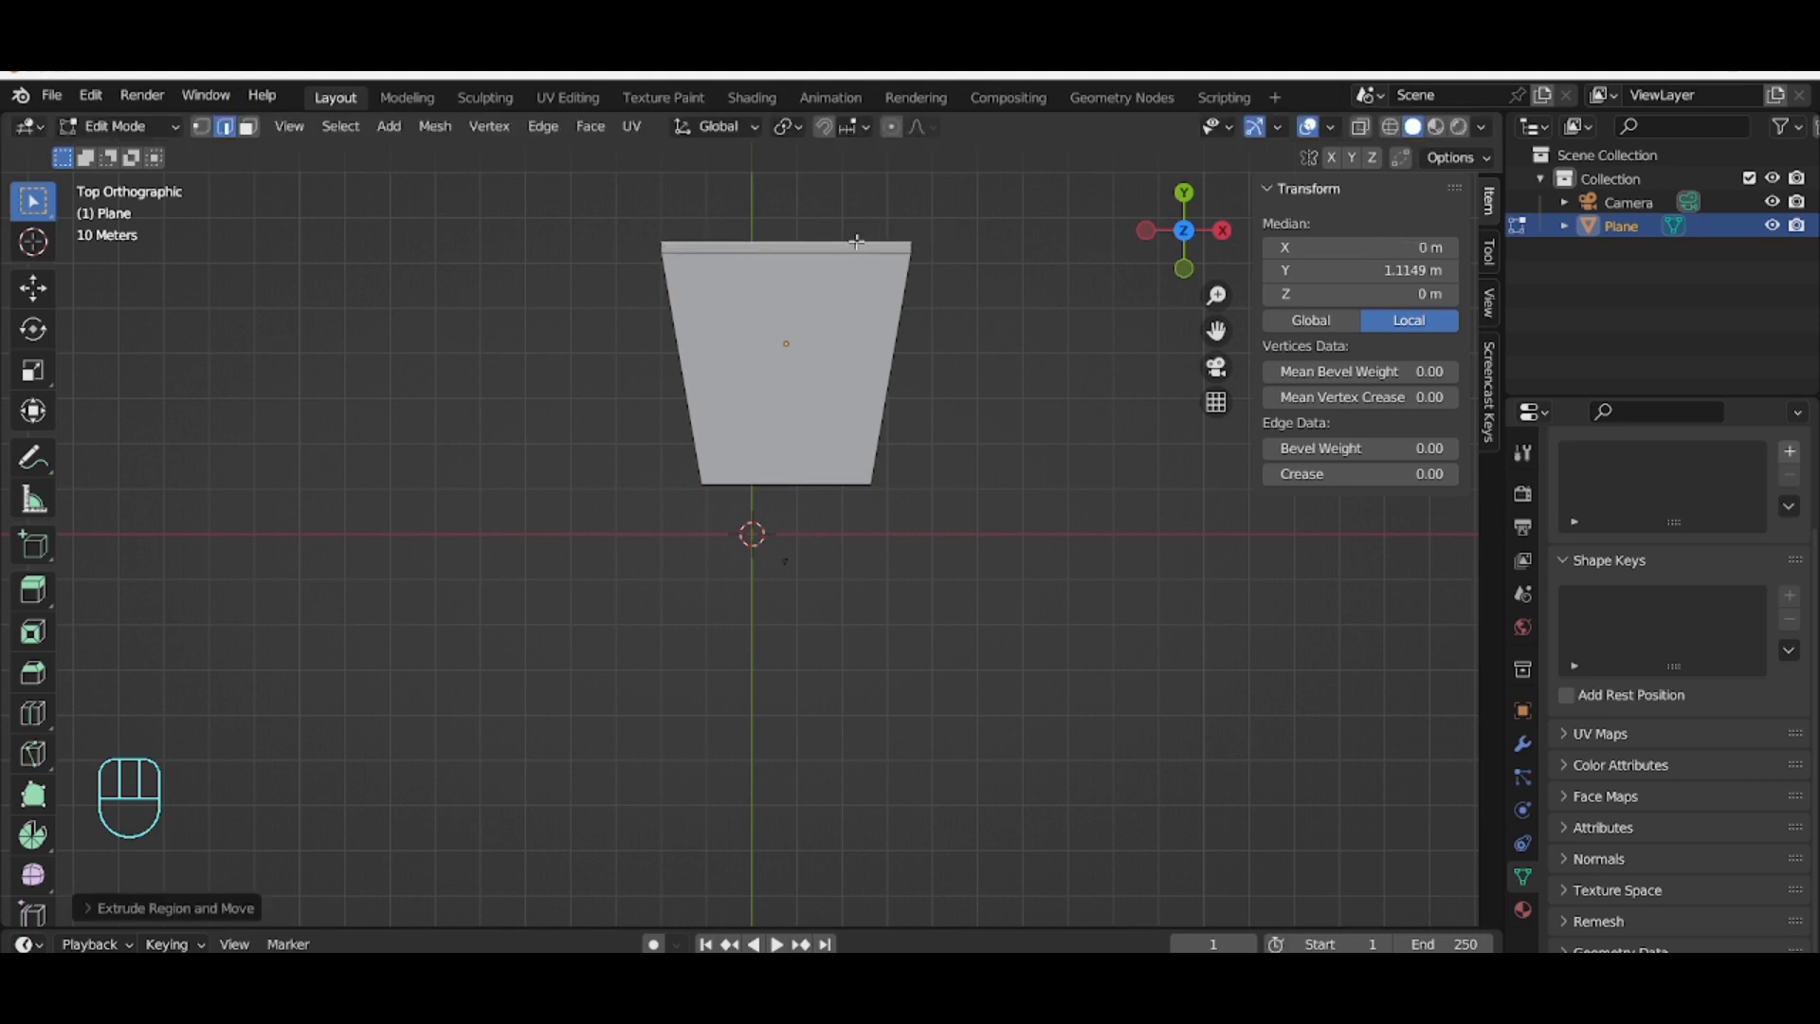
Step: Move the extruded edge up along global Z to form a rising back wall
middle_click_drag(856, 241, 812, 402)
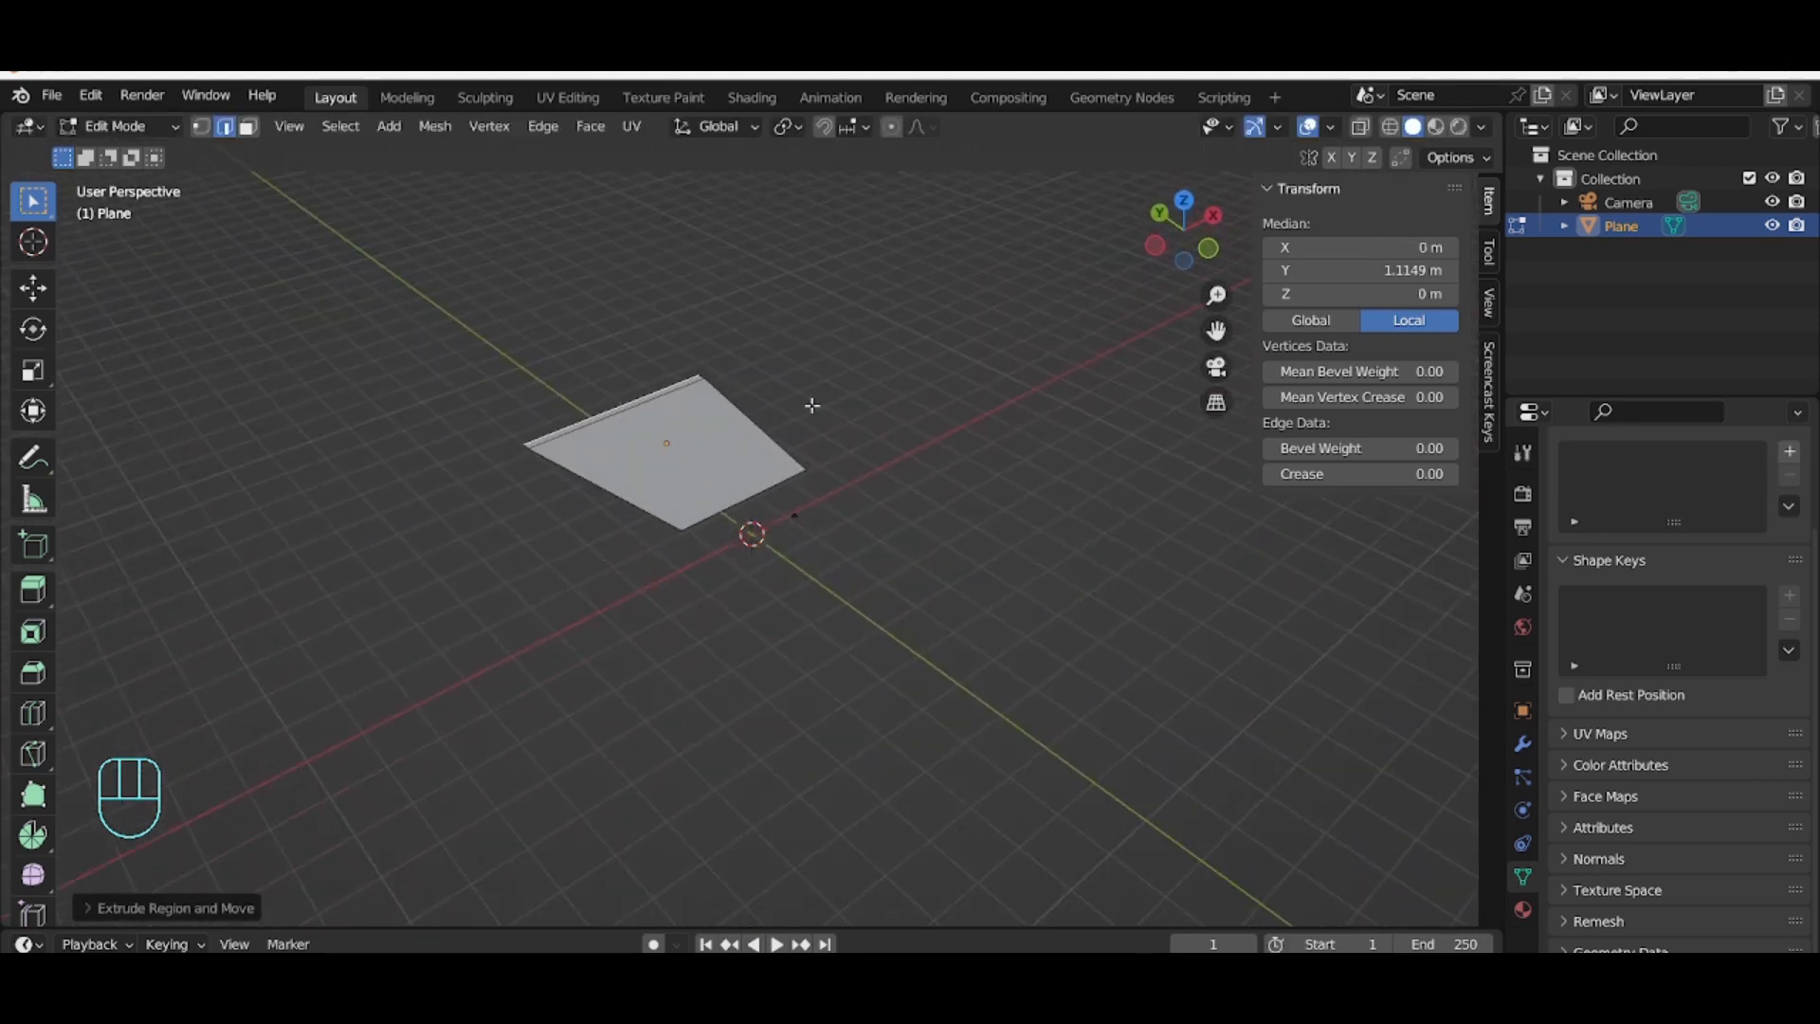
left_click(648, 392)
key("g")
key("z")
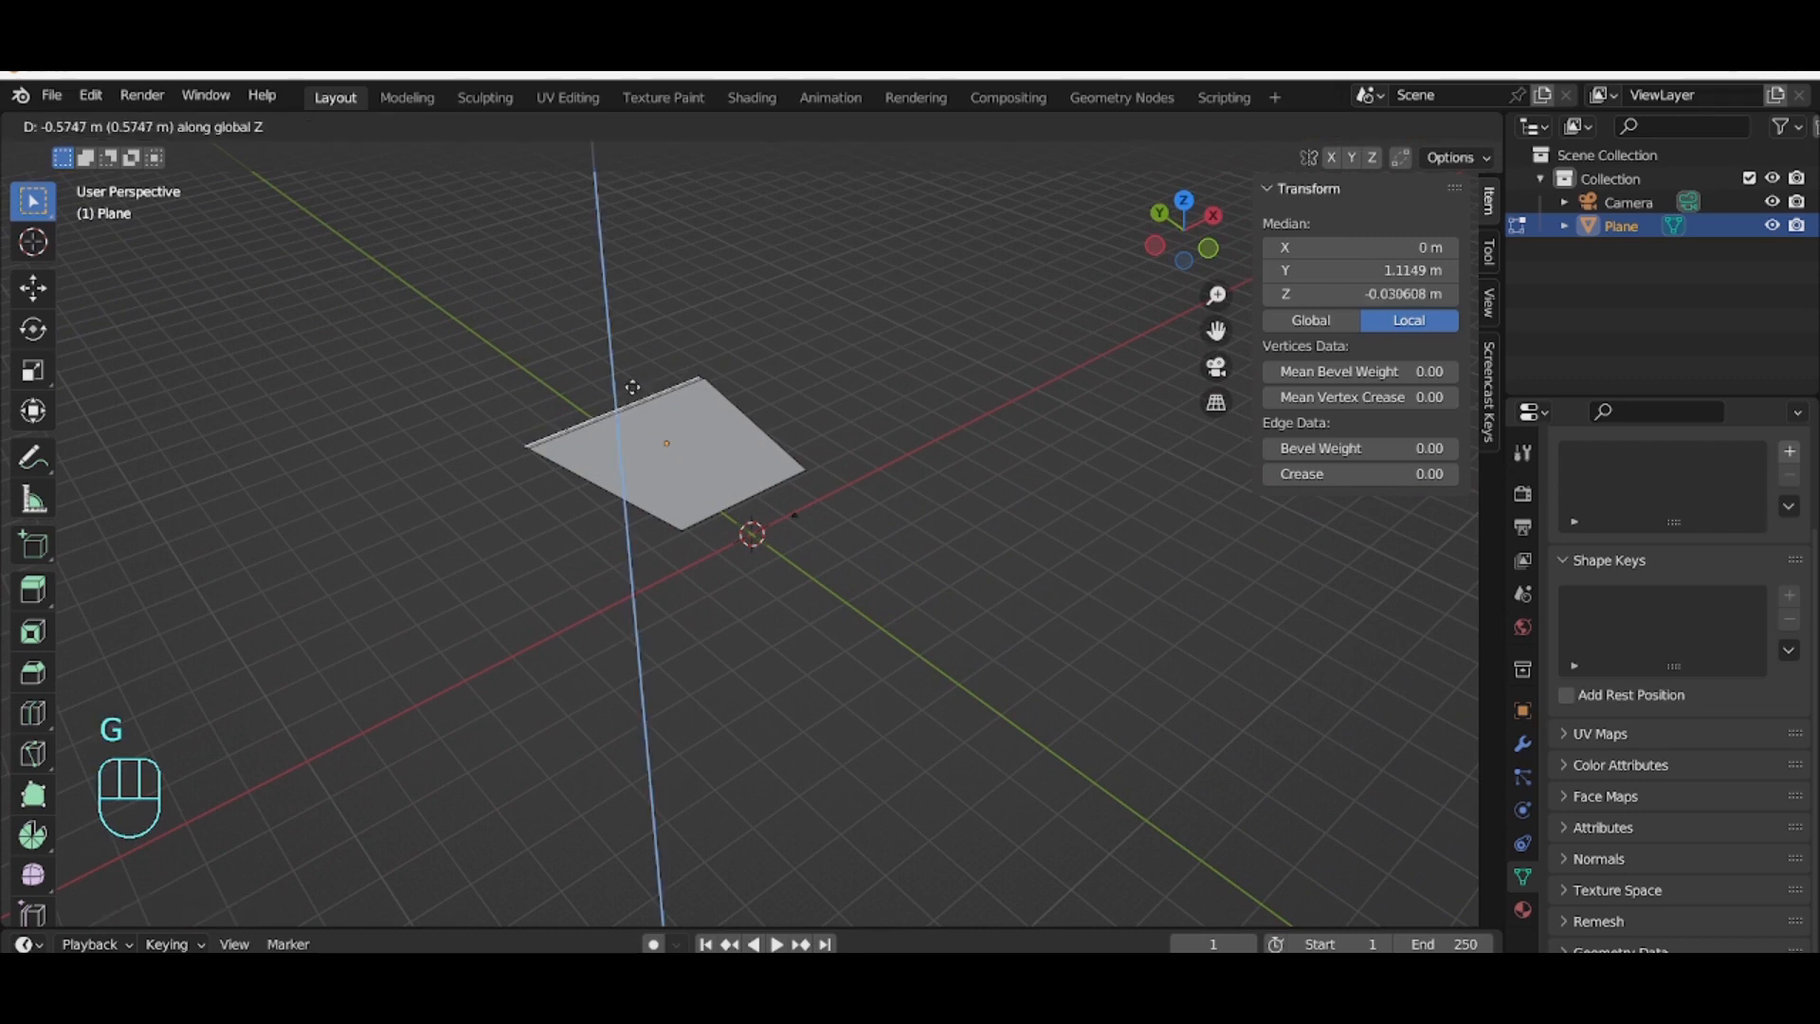
left_click(607, 361)
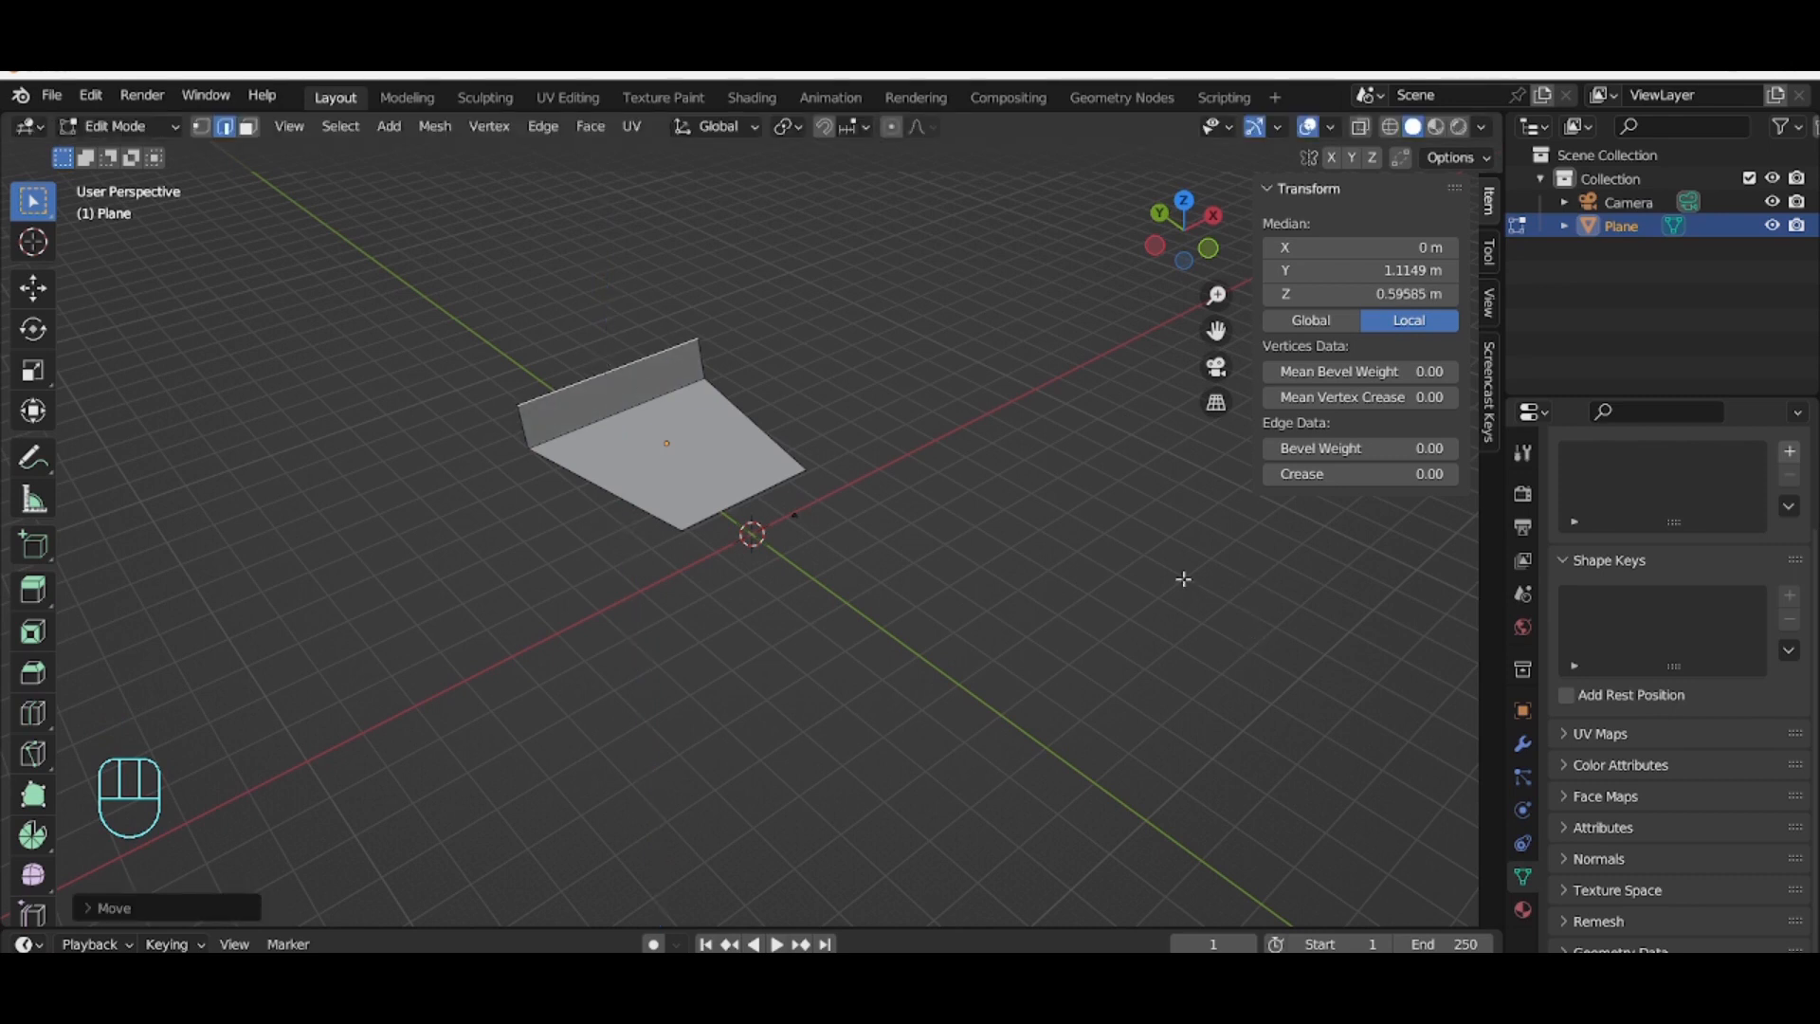
Step: Check the wall from the side and move its top edge back along global Y
key("KP_1")
key("KP_3")
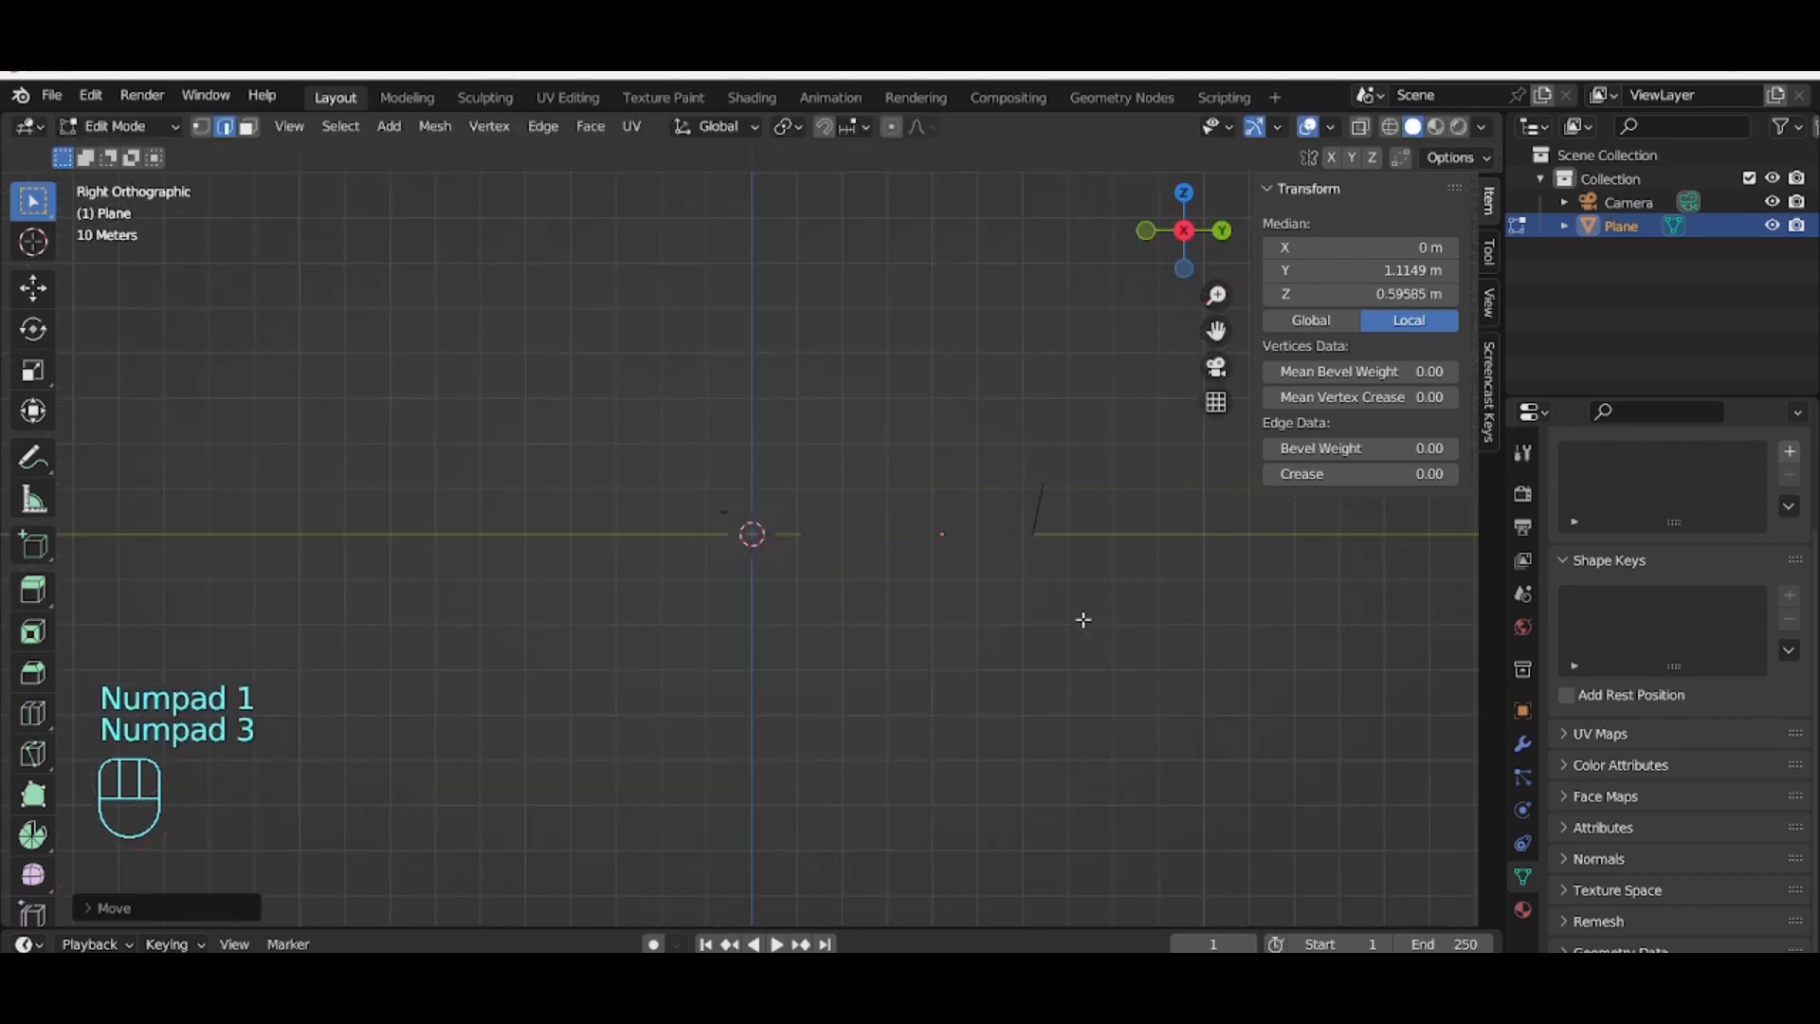
left_click(1056, 503)
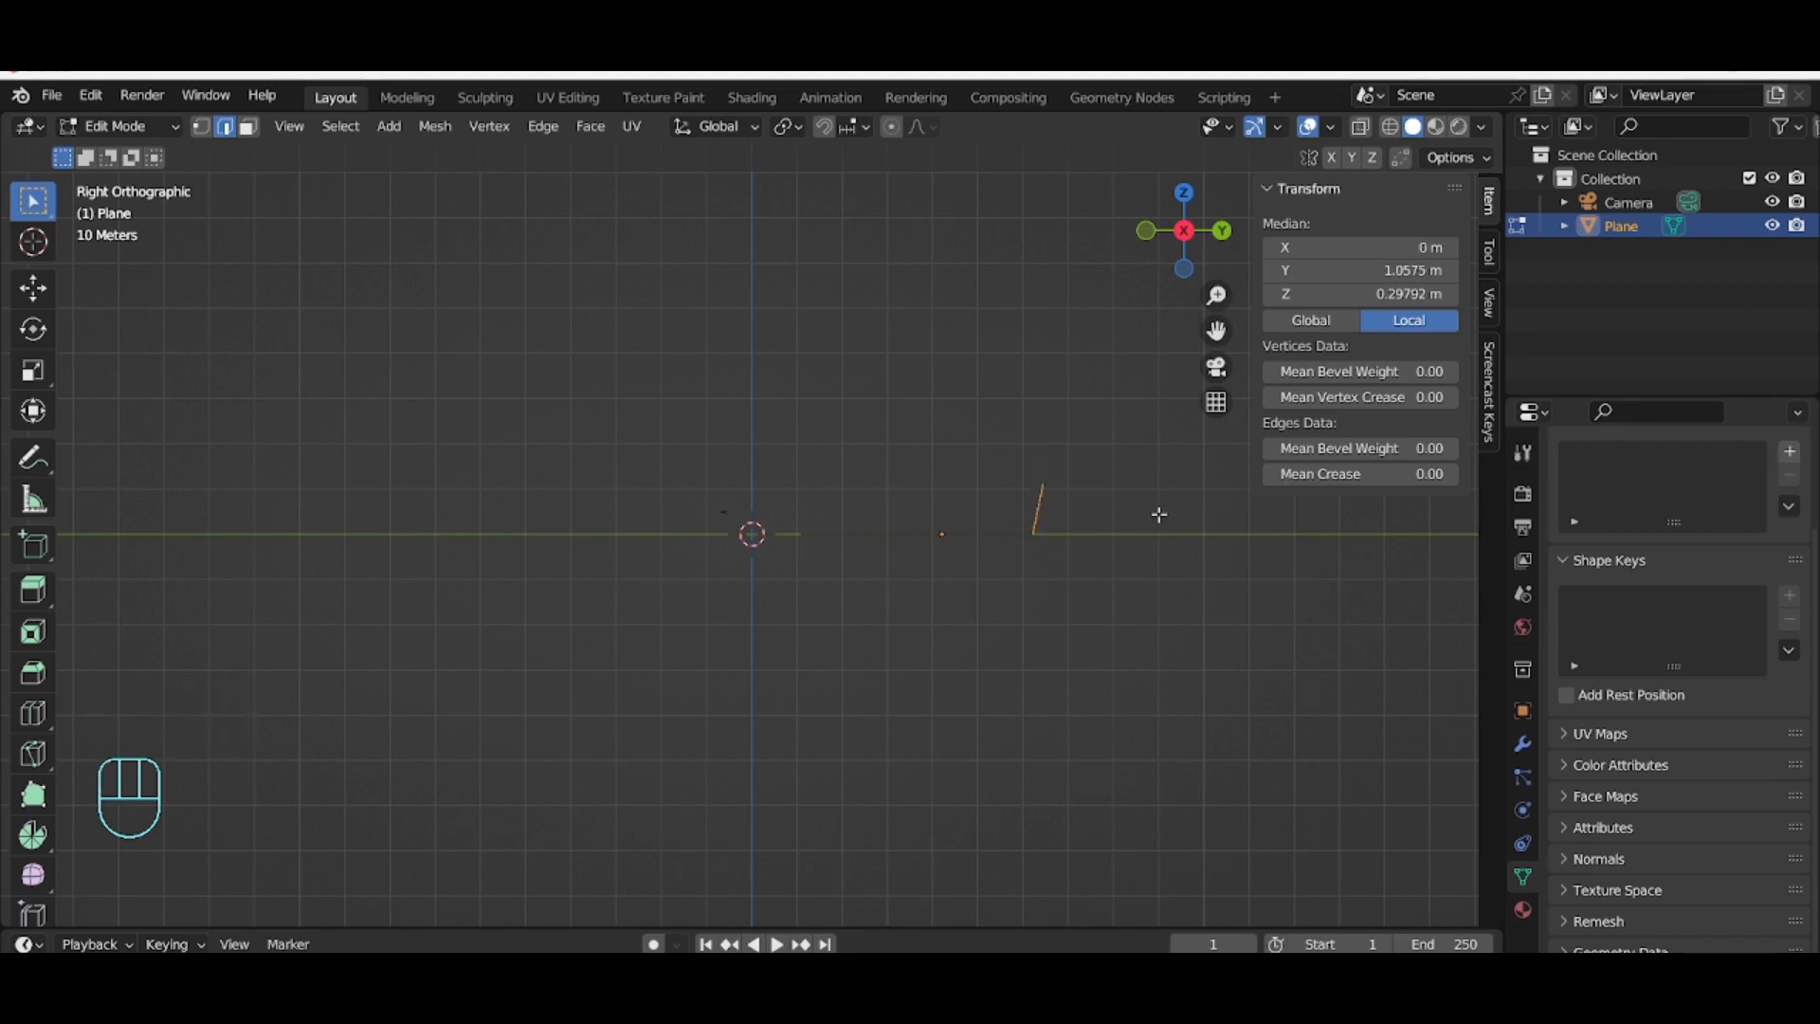
middle_click_drag(1056, 439, 1074, 473)
left_click(1072, 474)
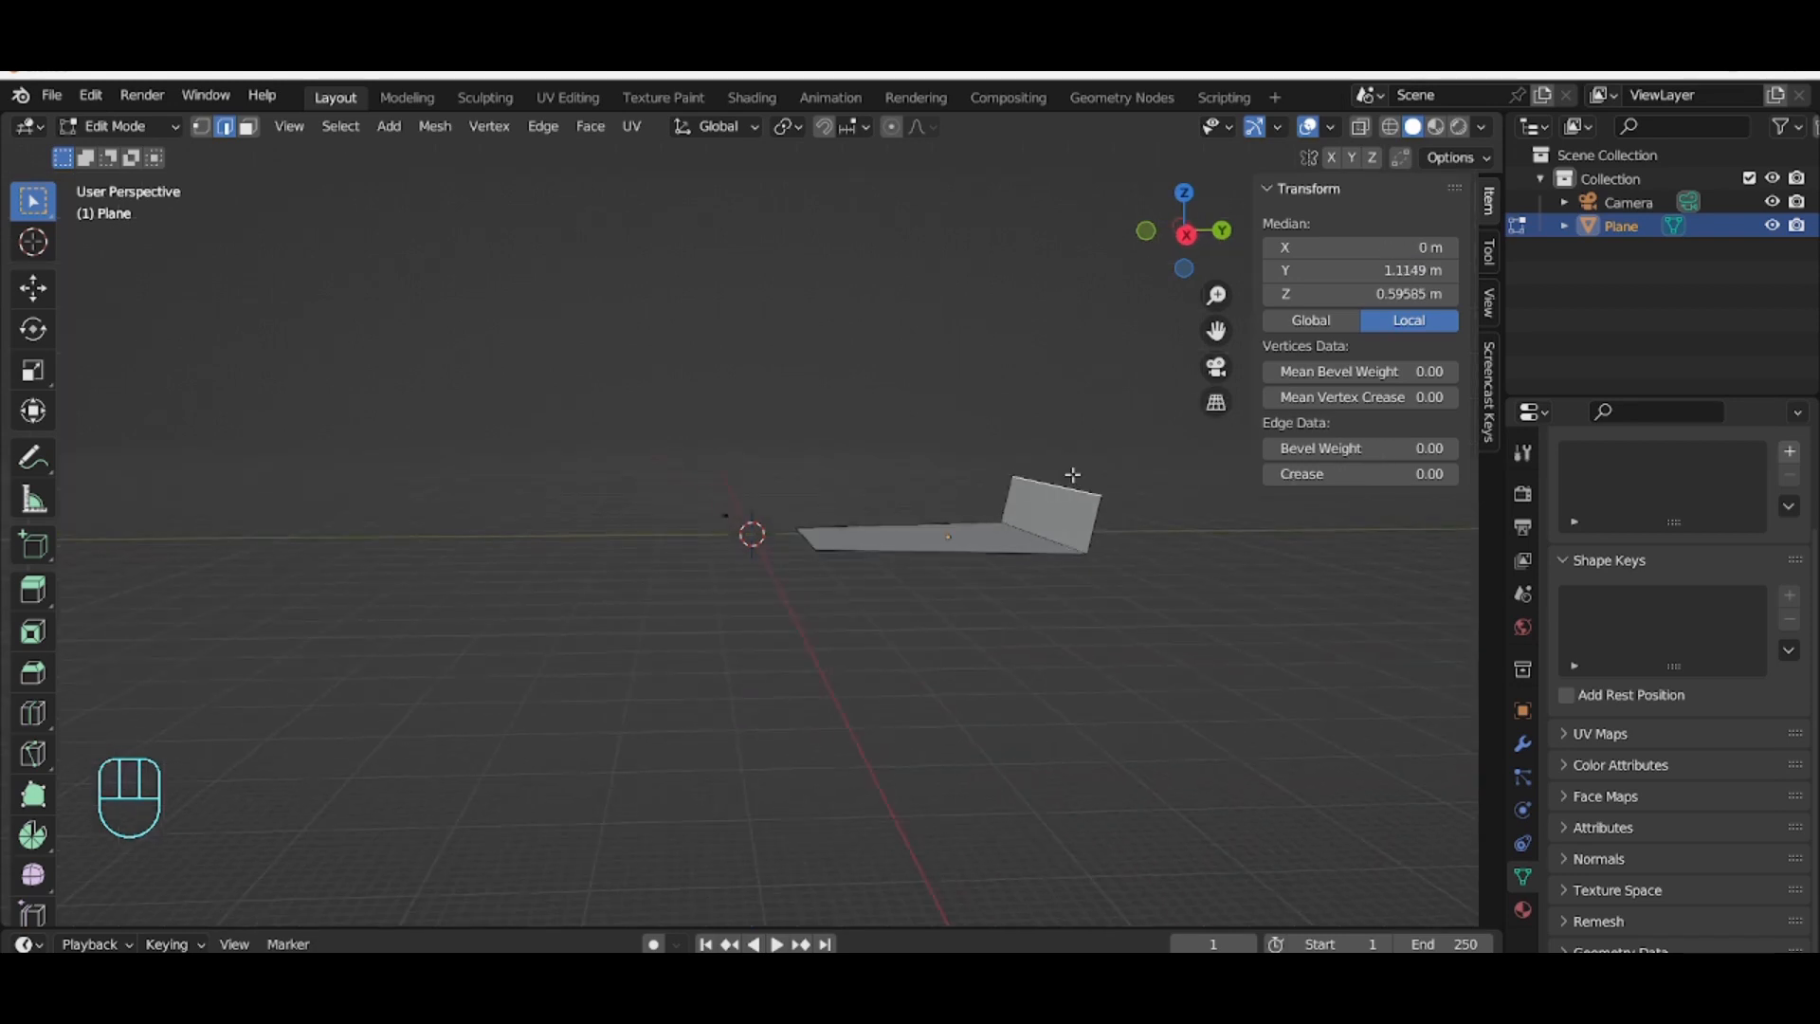
key("y")
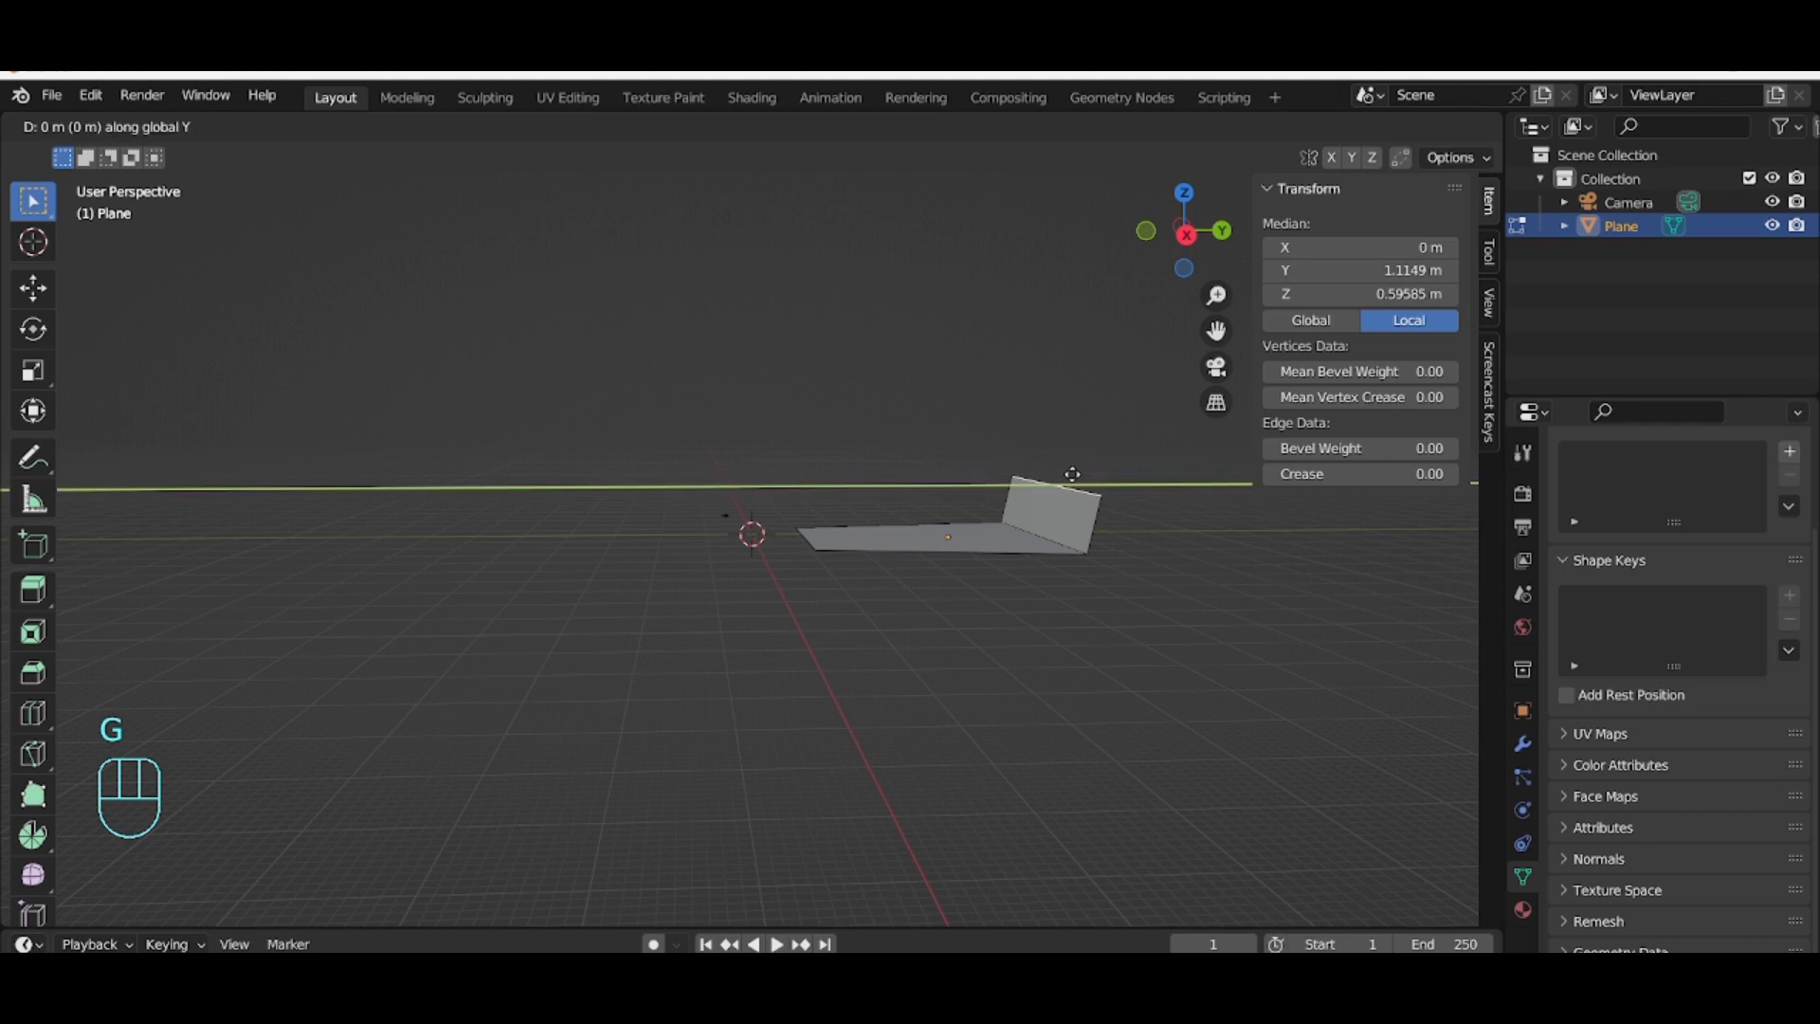
left_click(1135, 486)
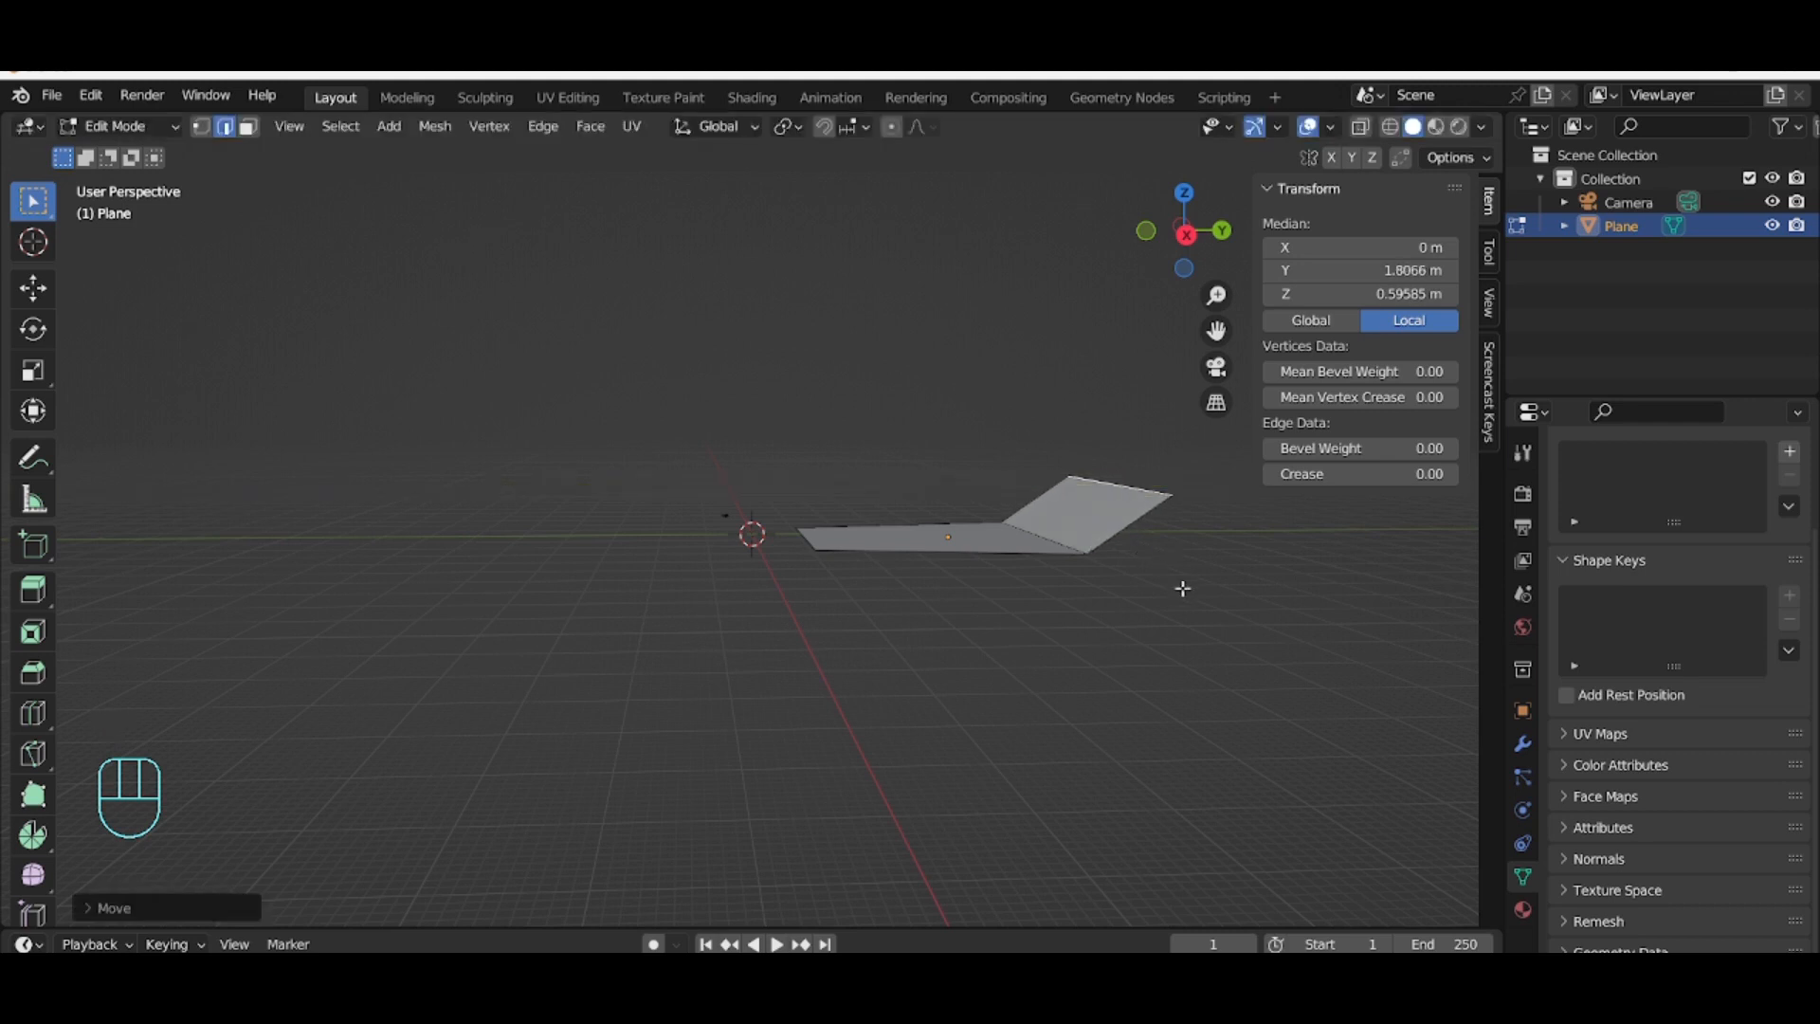
Step: From the camera view, raise the wall's top edge about 2.8 m along global Z and scale it wider
key("KP_0")
left_click(1004, 416)
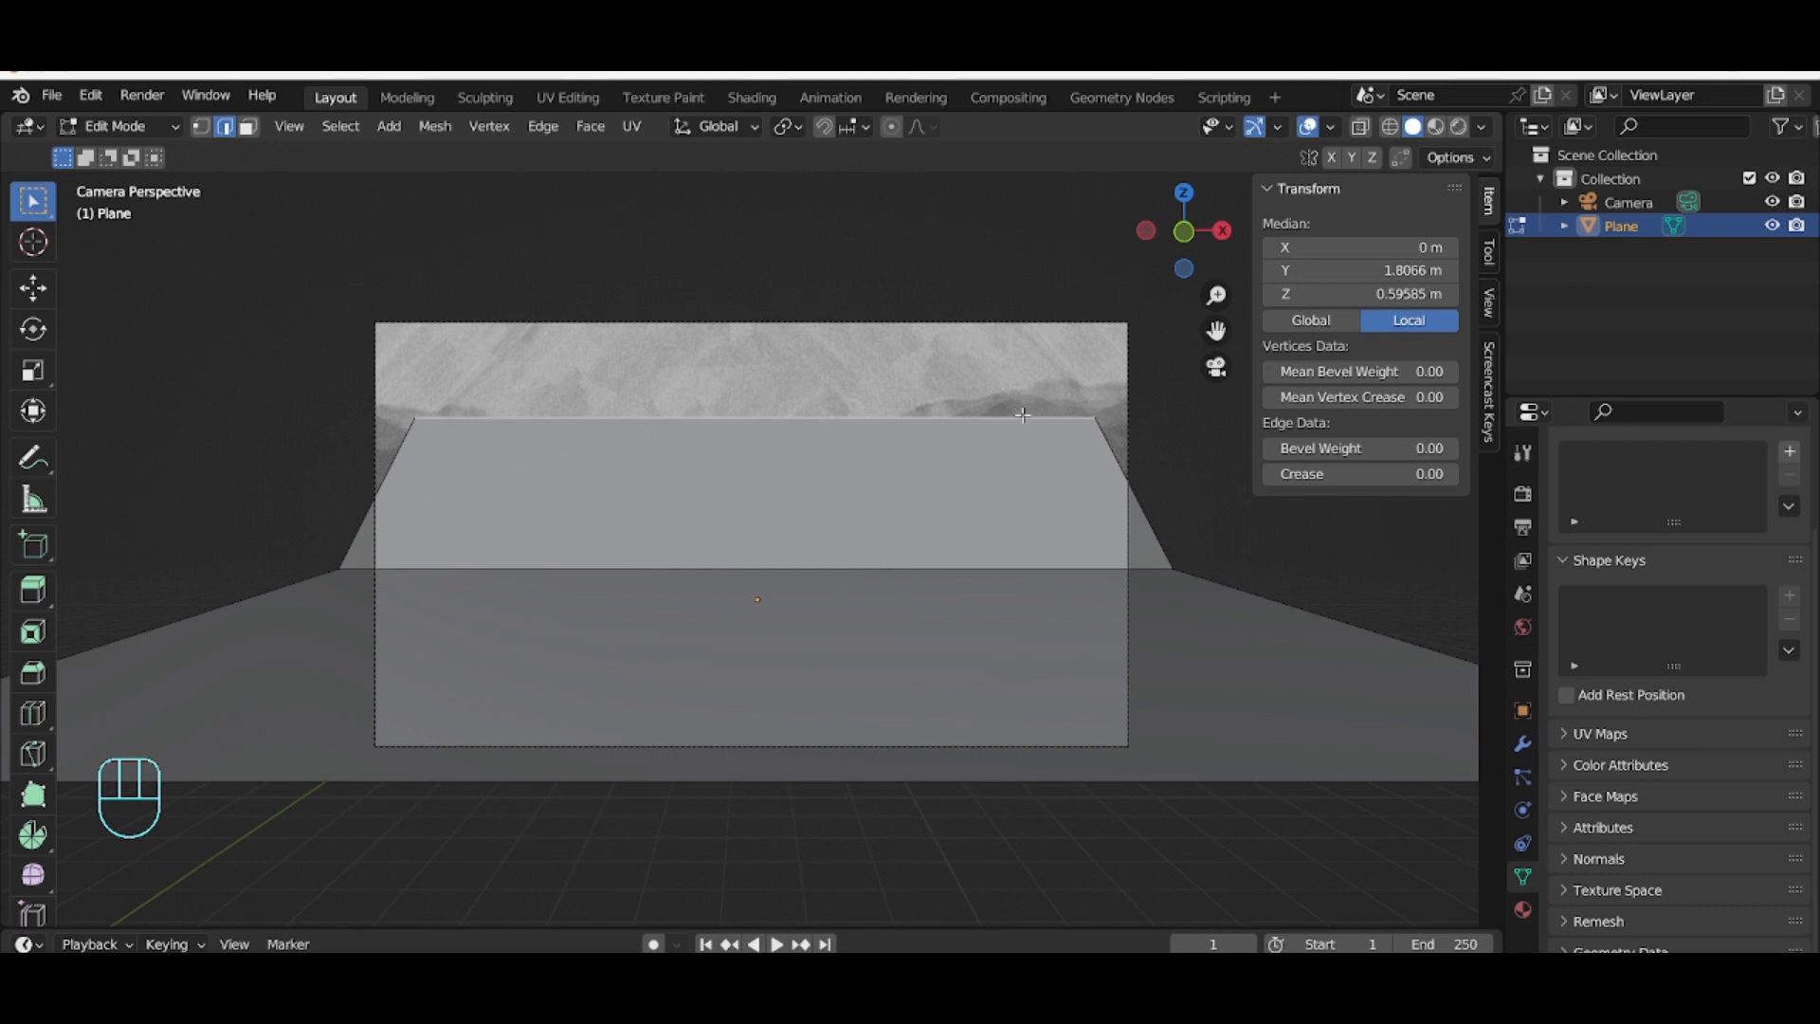
key("g")
key("z")
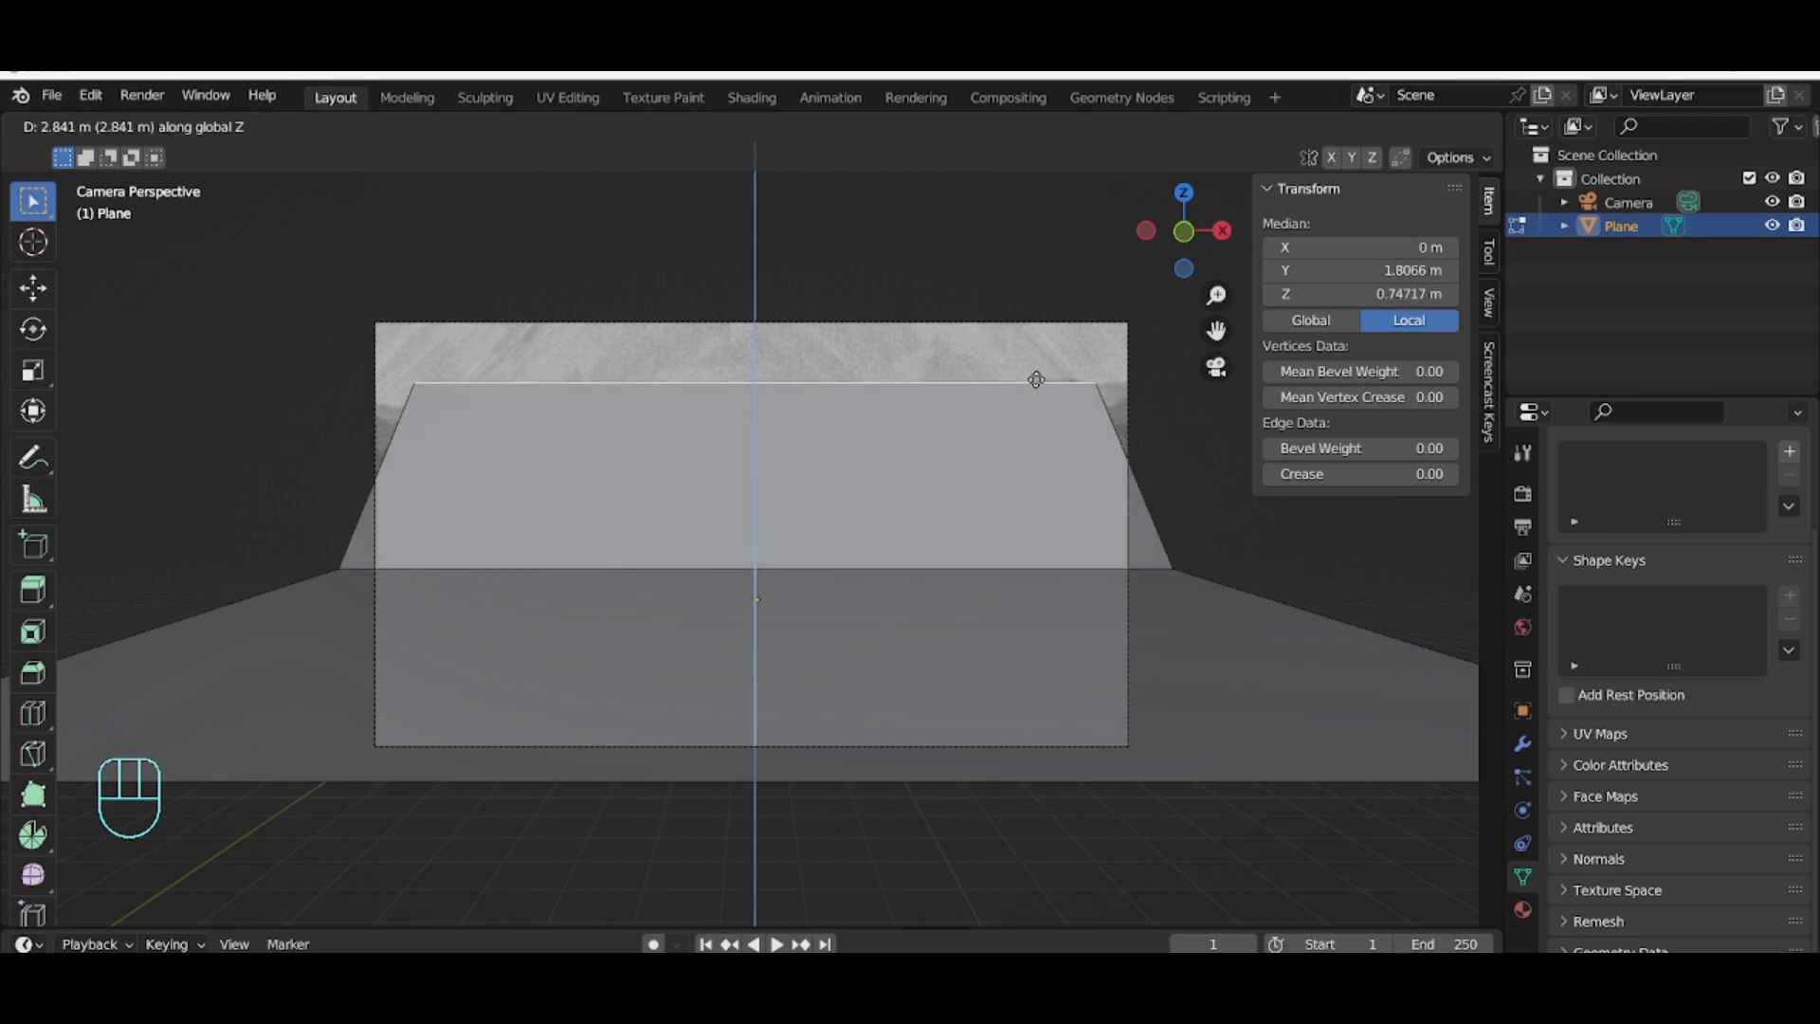
left_click(1036, 379)
key("s")
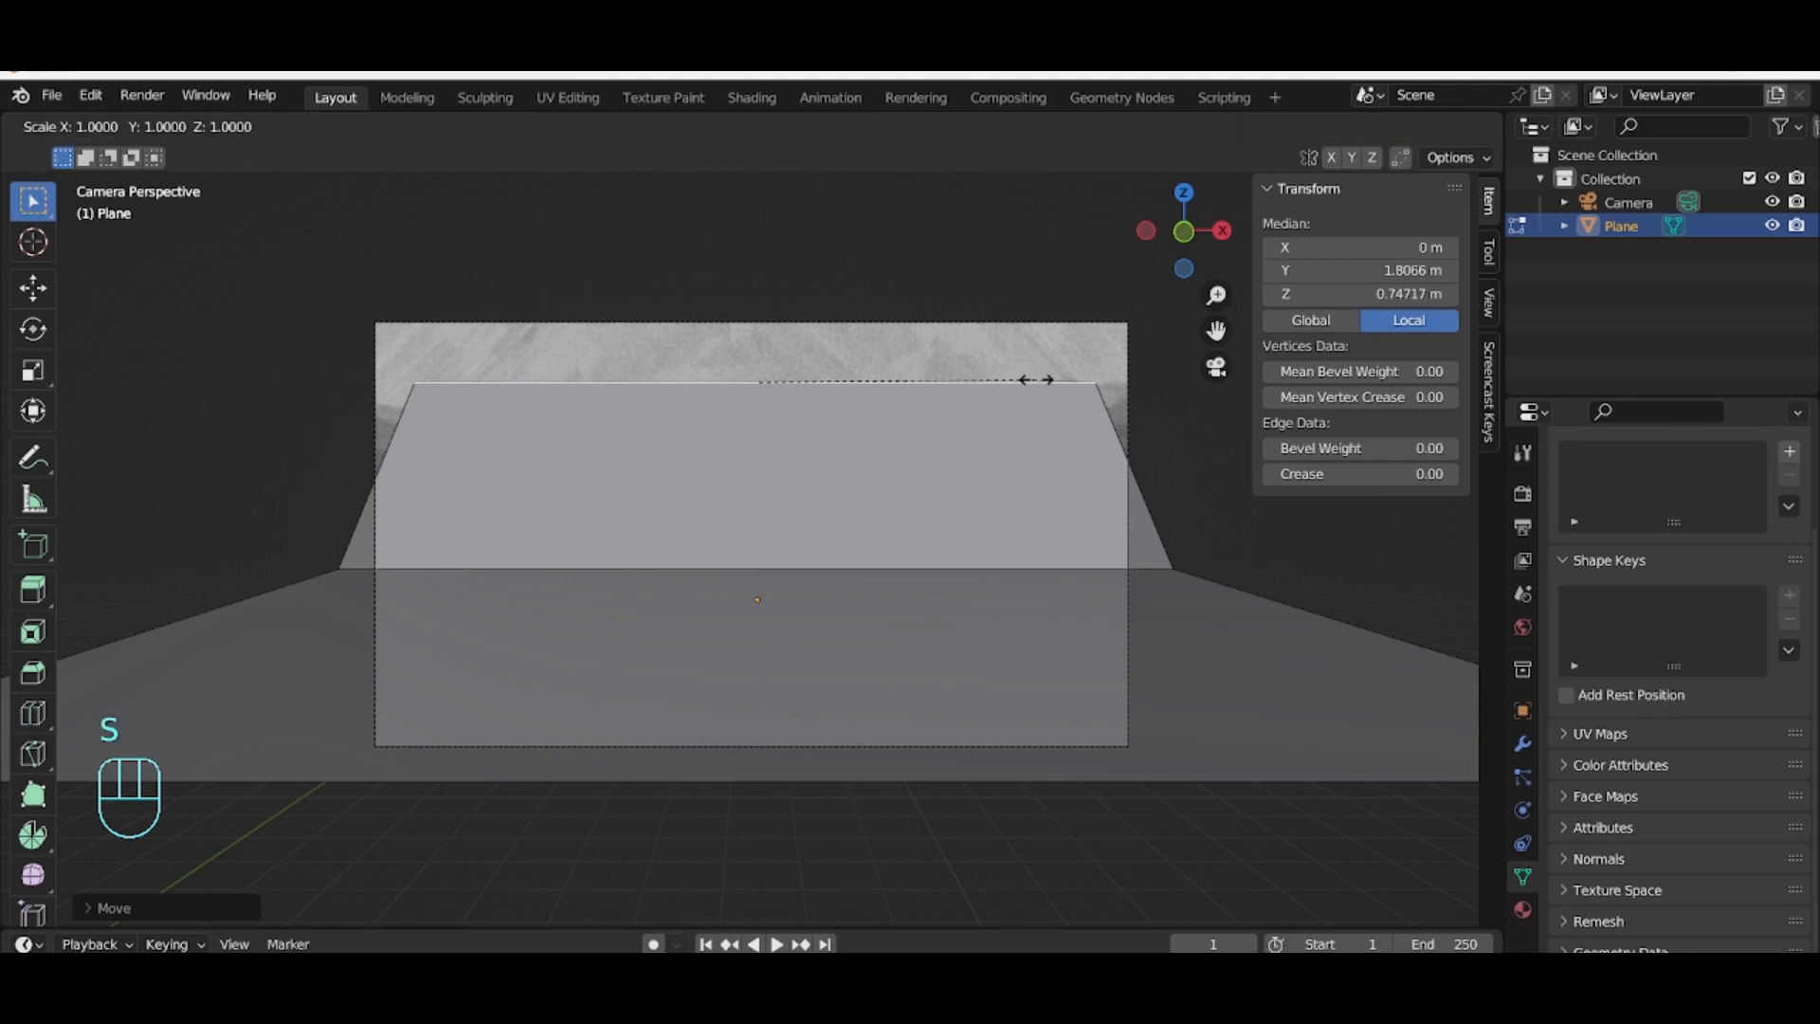
left_click(1083, 408)
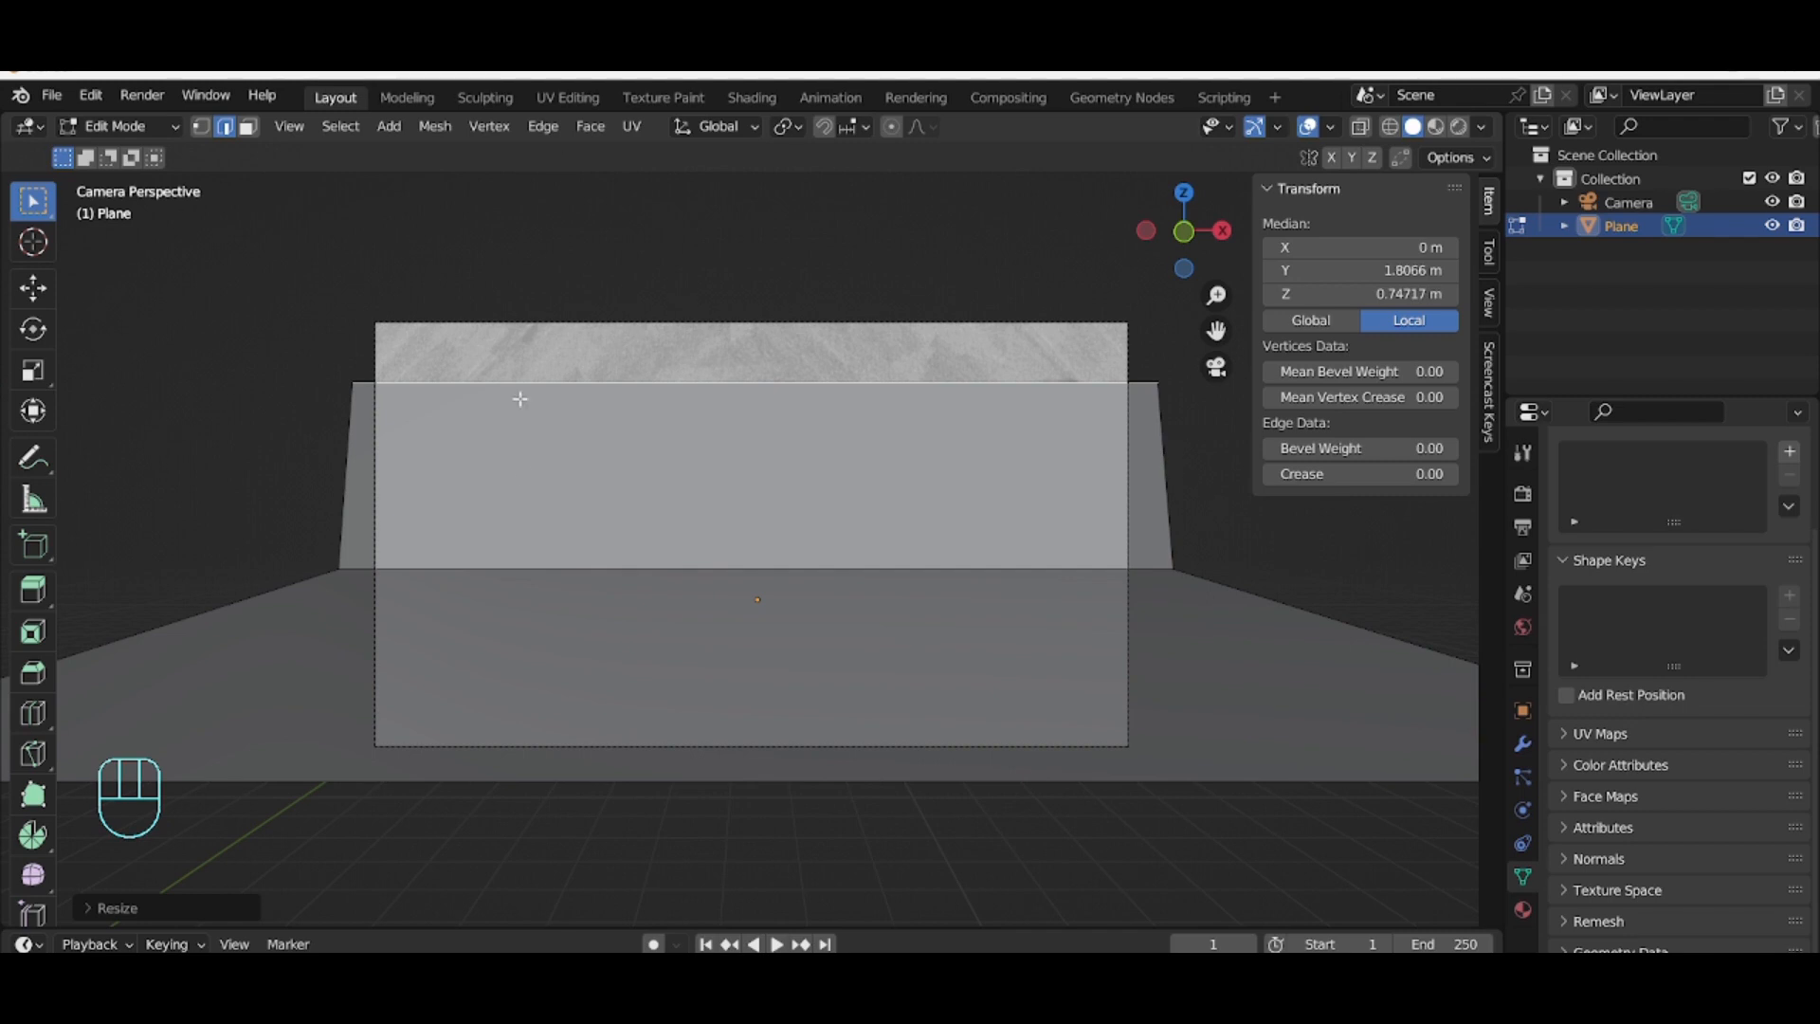
Step: Move the wall's top edge back along global Y by about 13 m
middle_click_drag(731, 471, 842, 509)
scroll(817, 475, "down", 6)
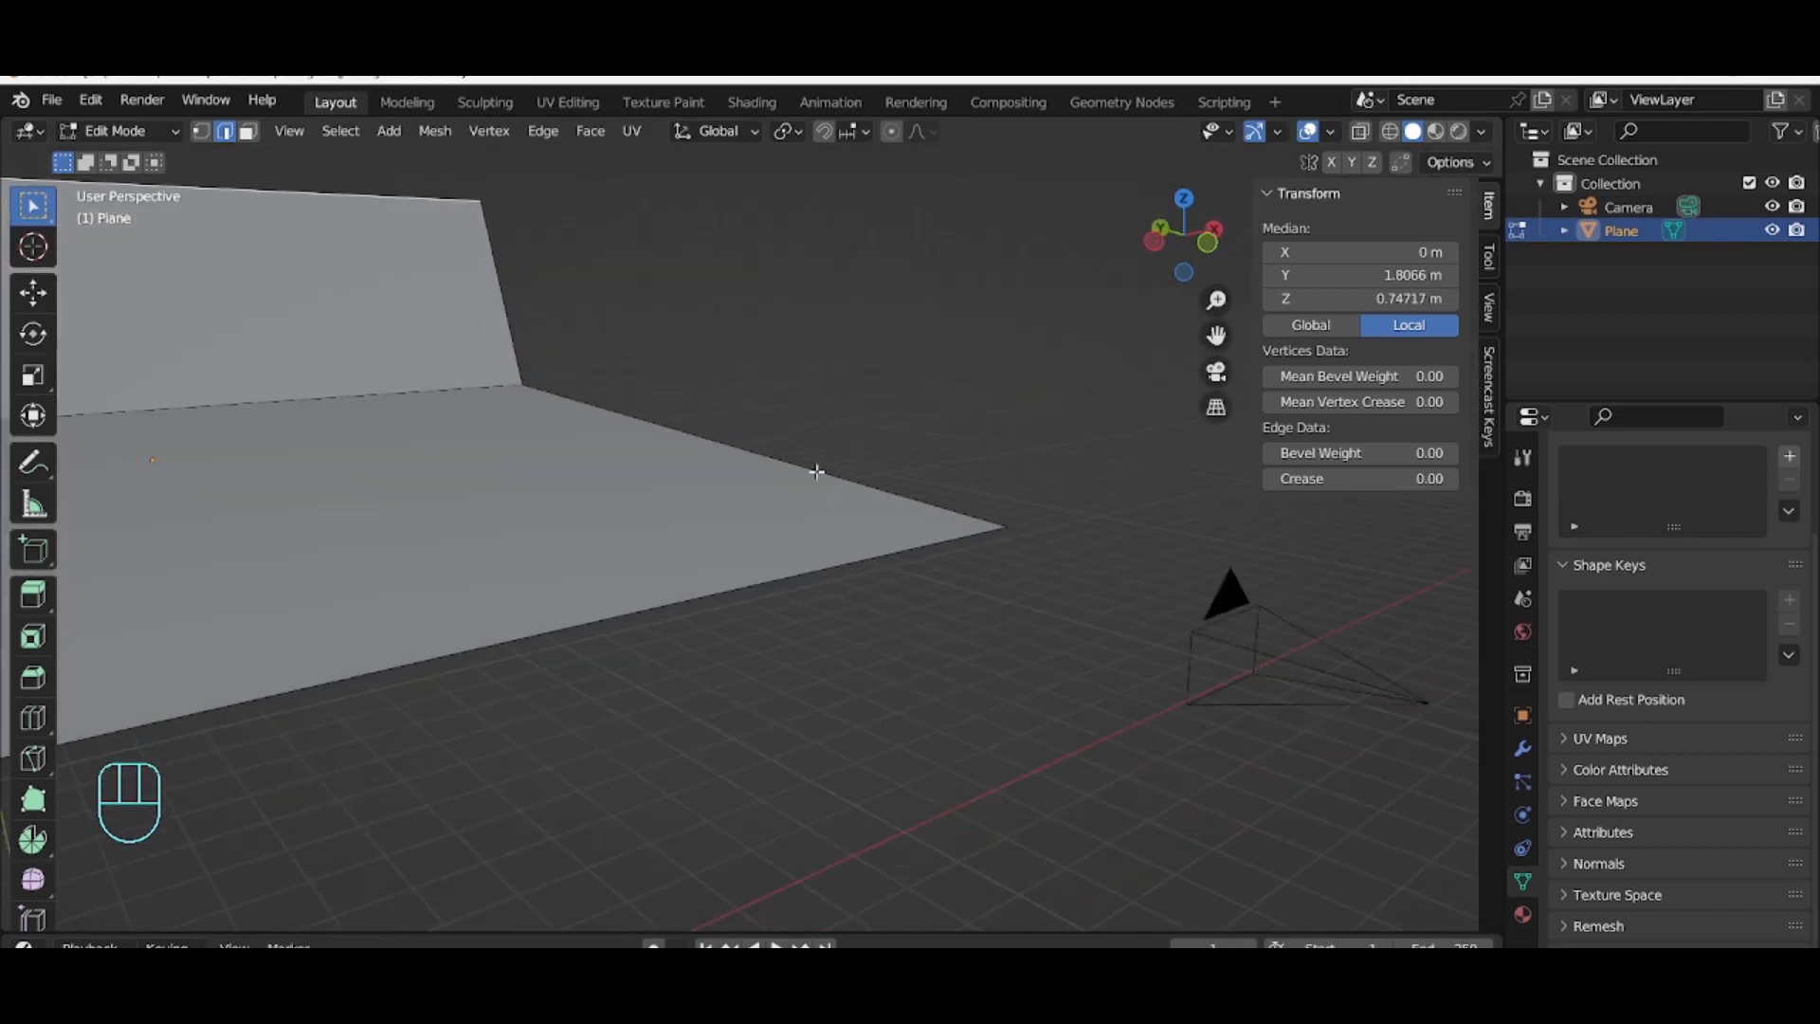
middle_click_drag(293, 475, 378, 506)
scroll(378, 505, "down", 6)
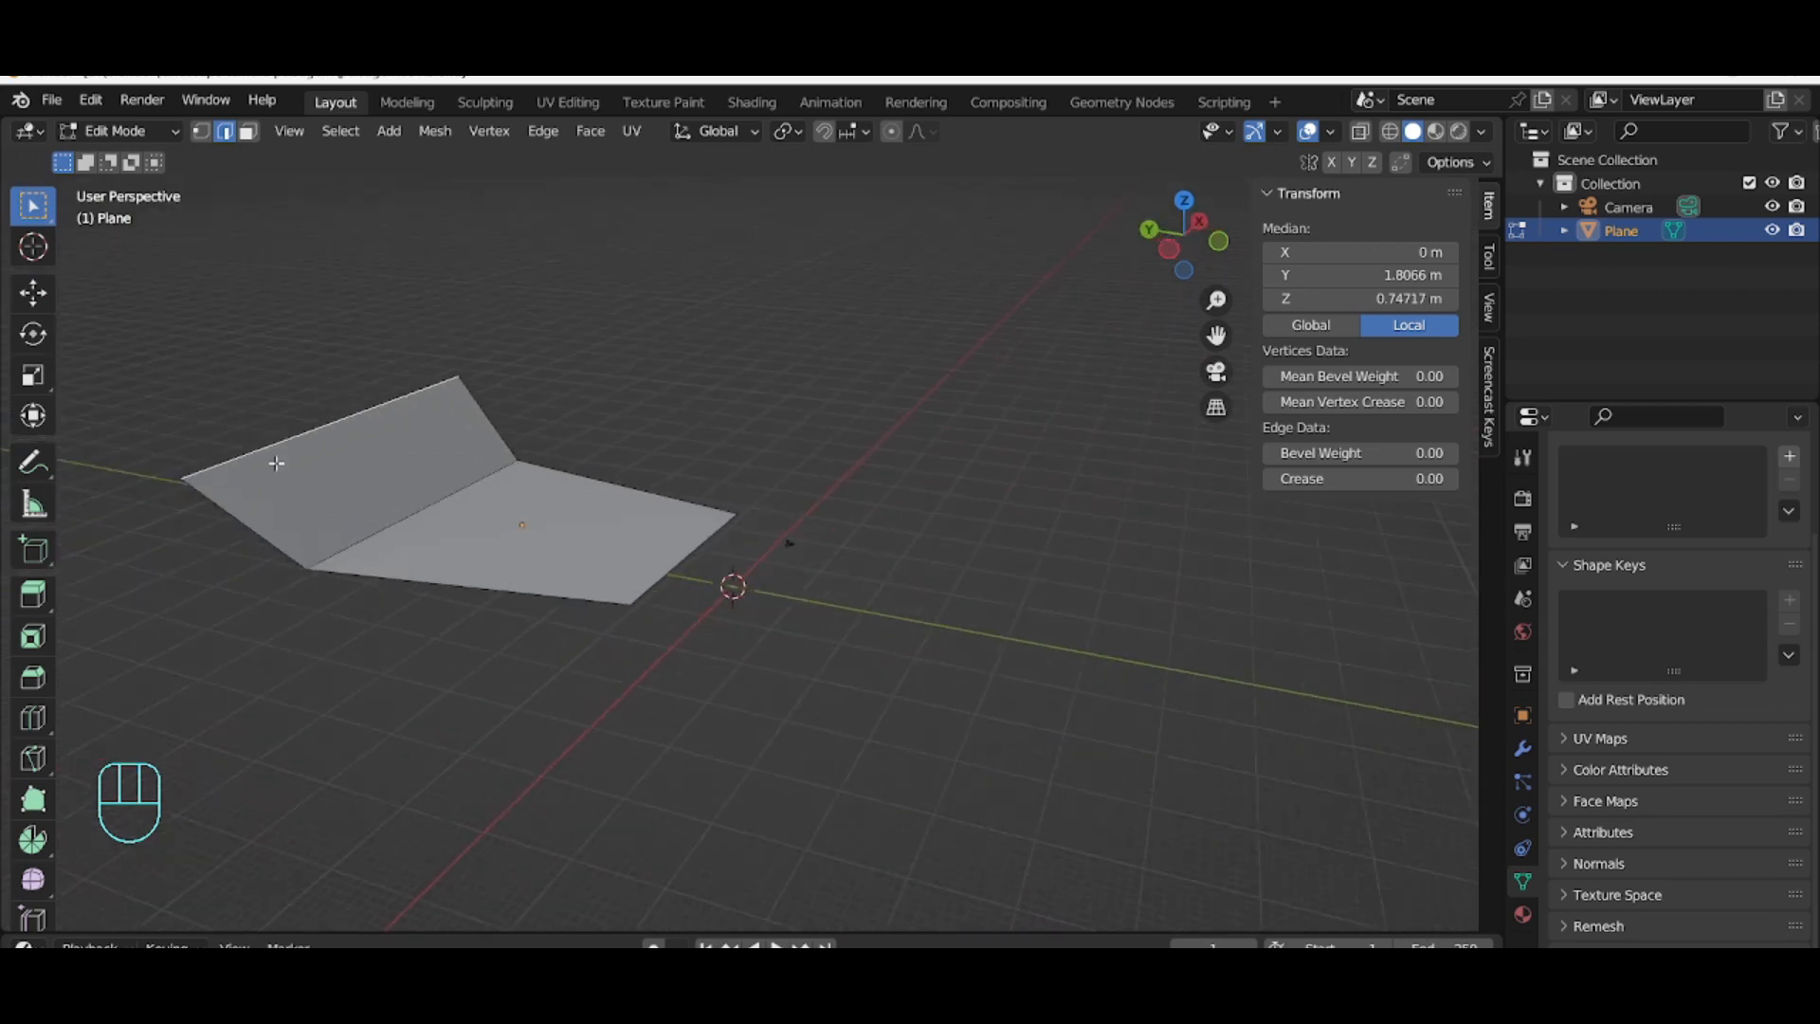
middle_click_drag(276, 479, 346, 500)
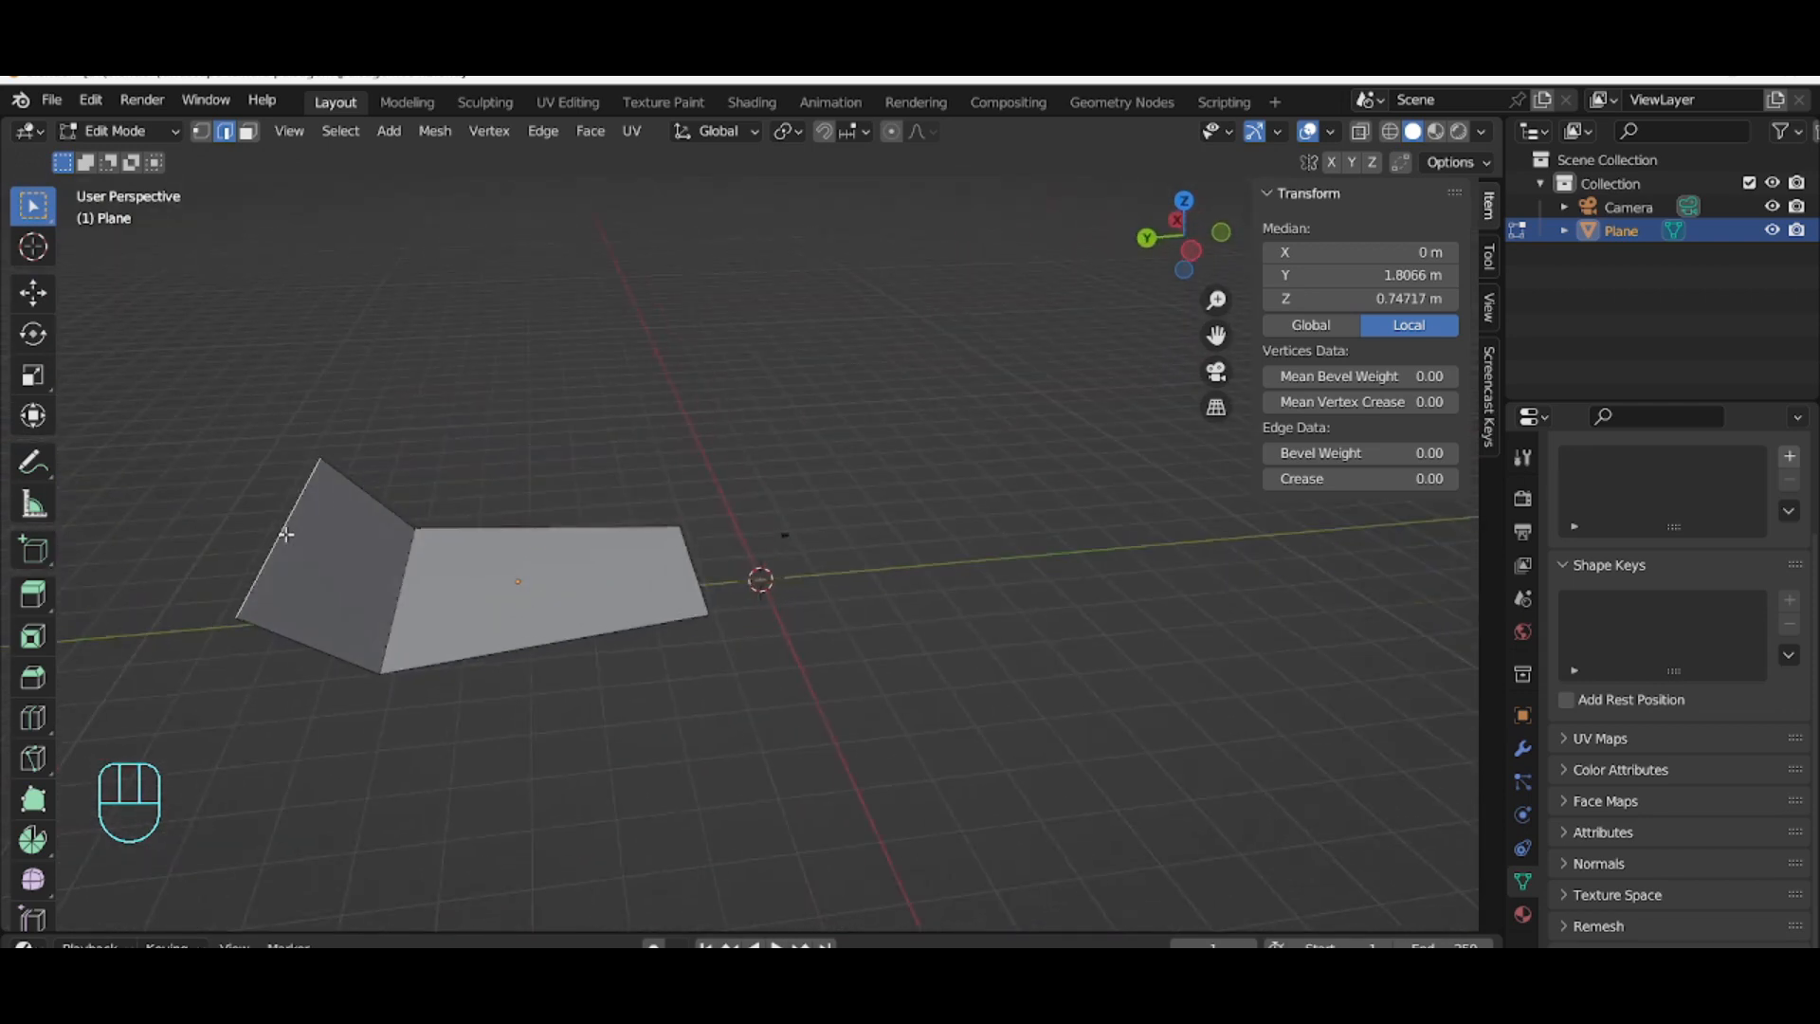
key("g")
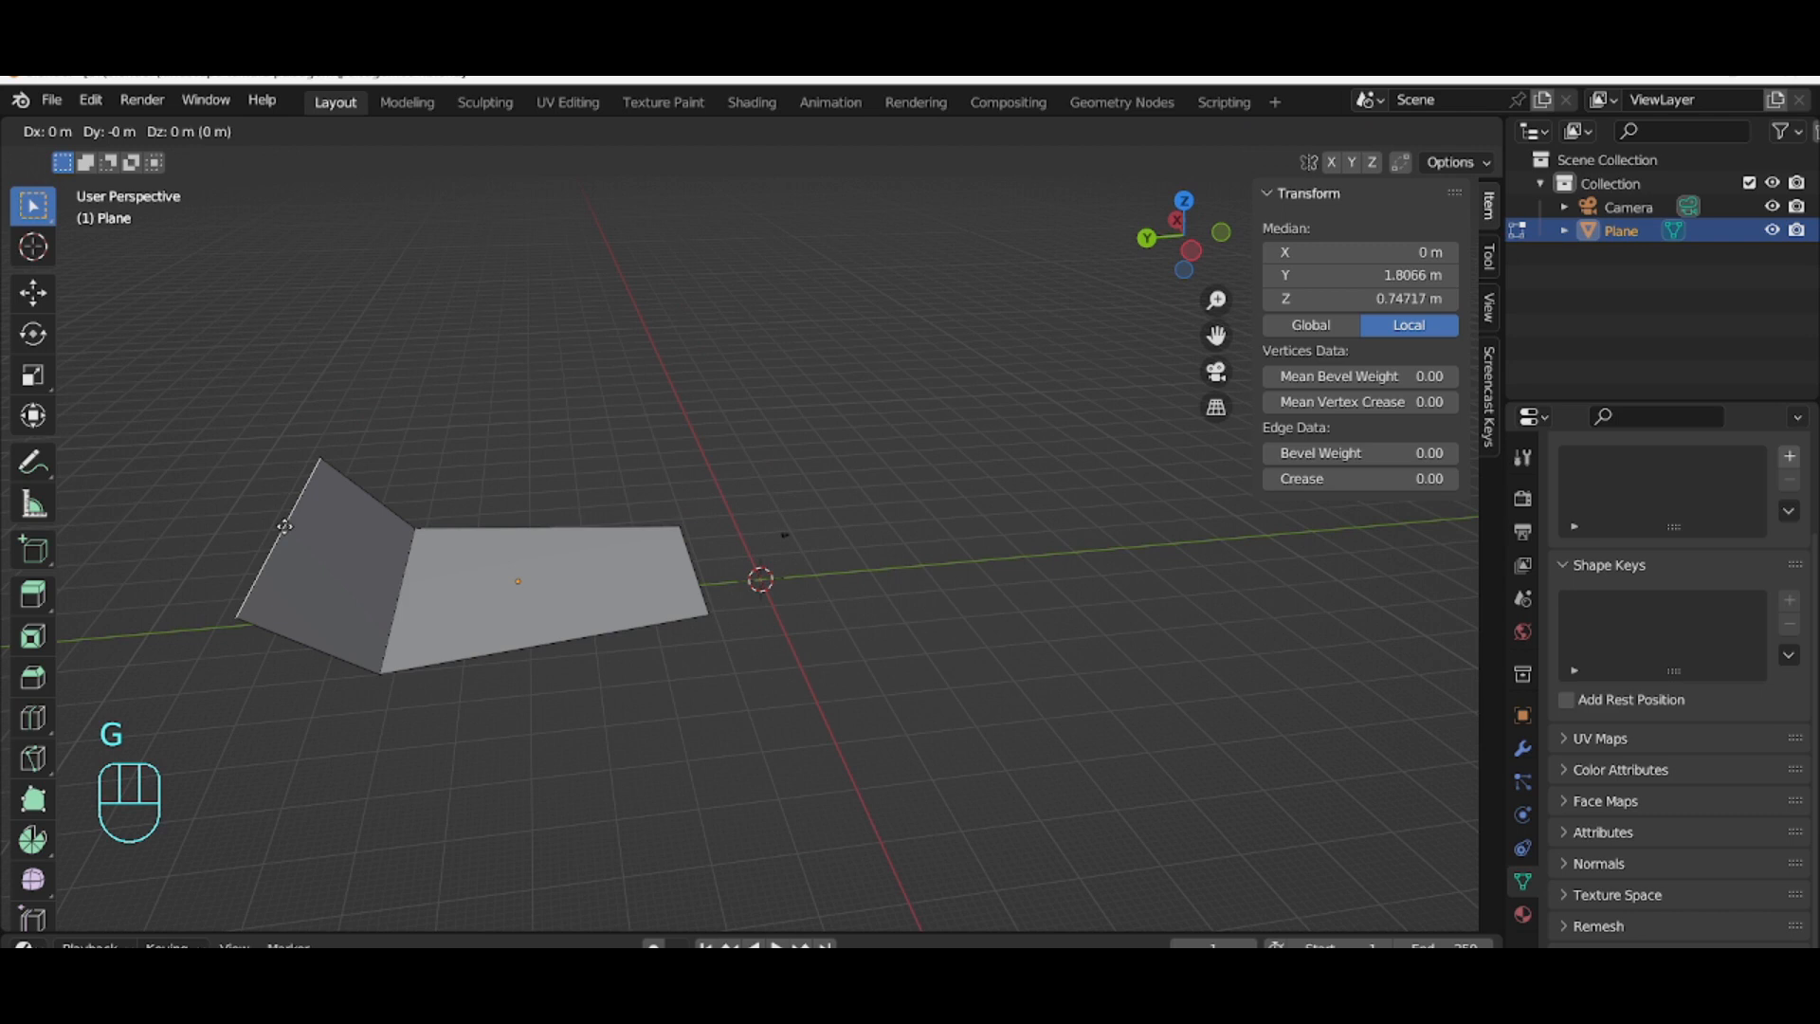
key("y")
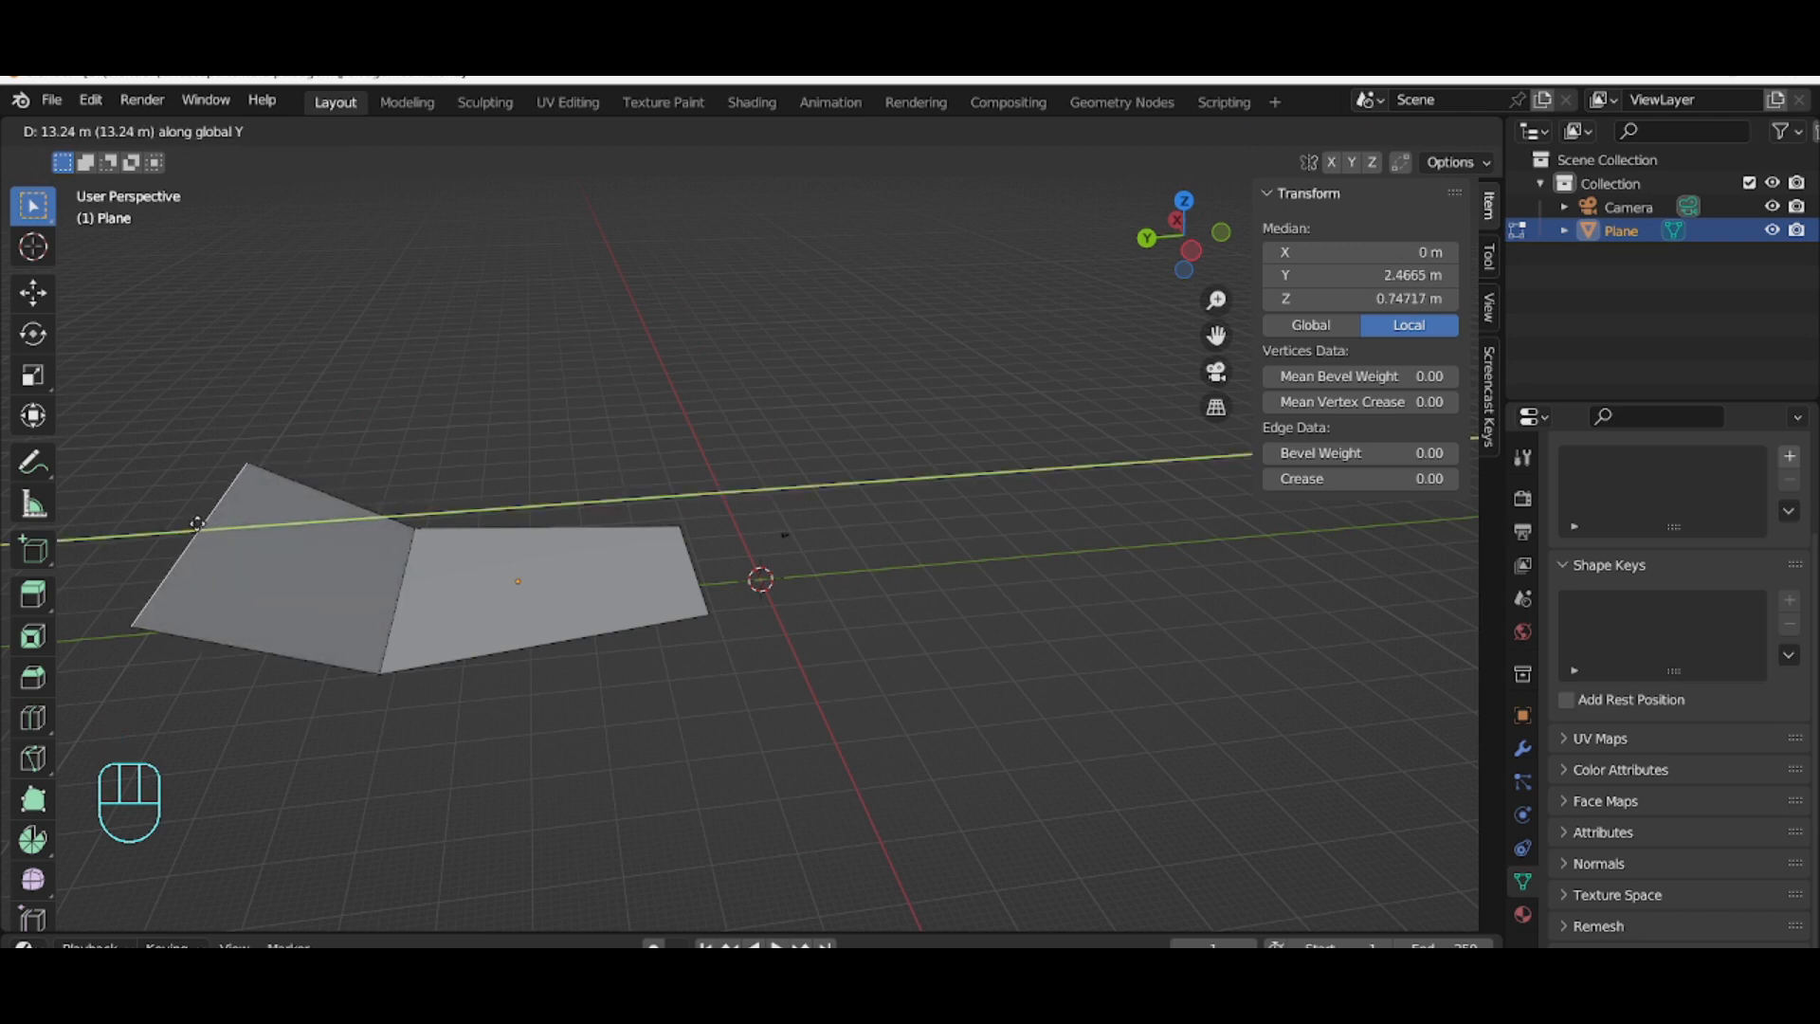
left_click(175, 524)
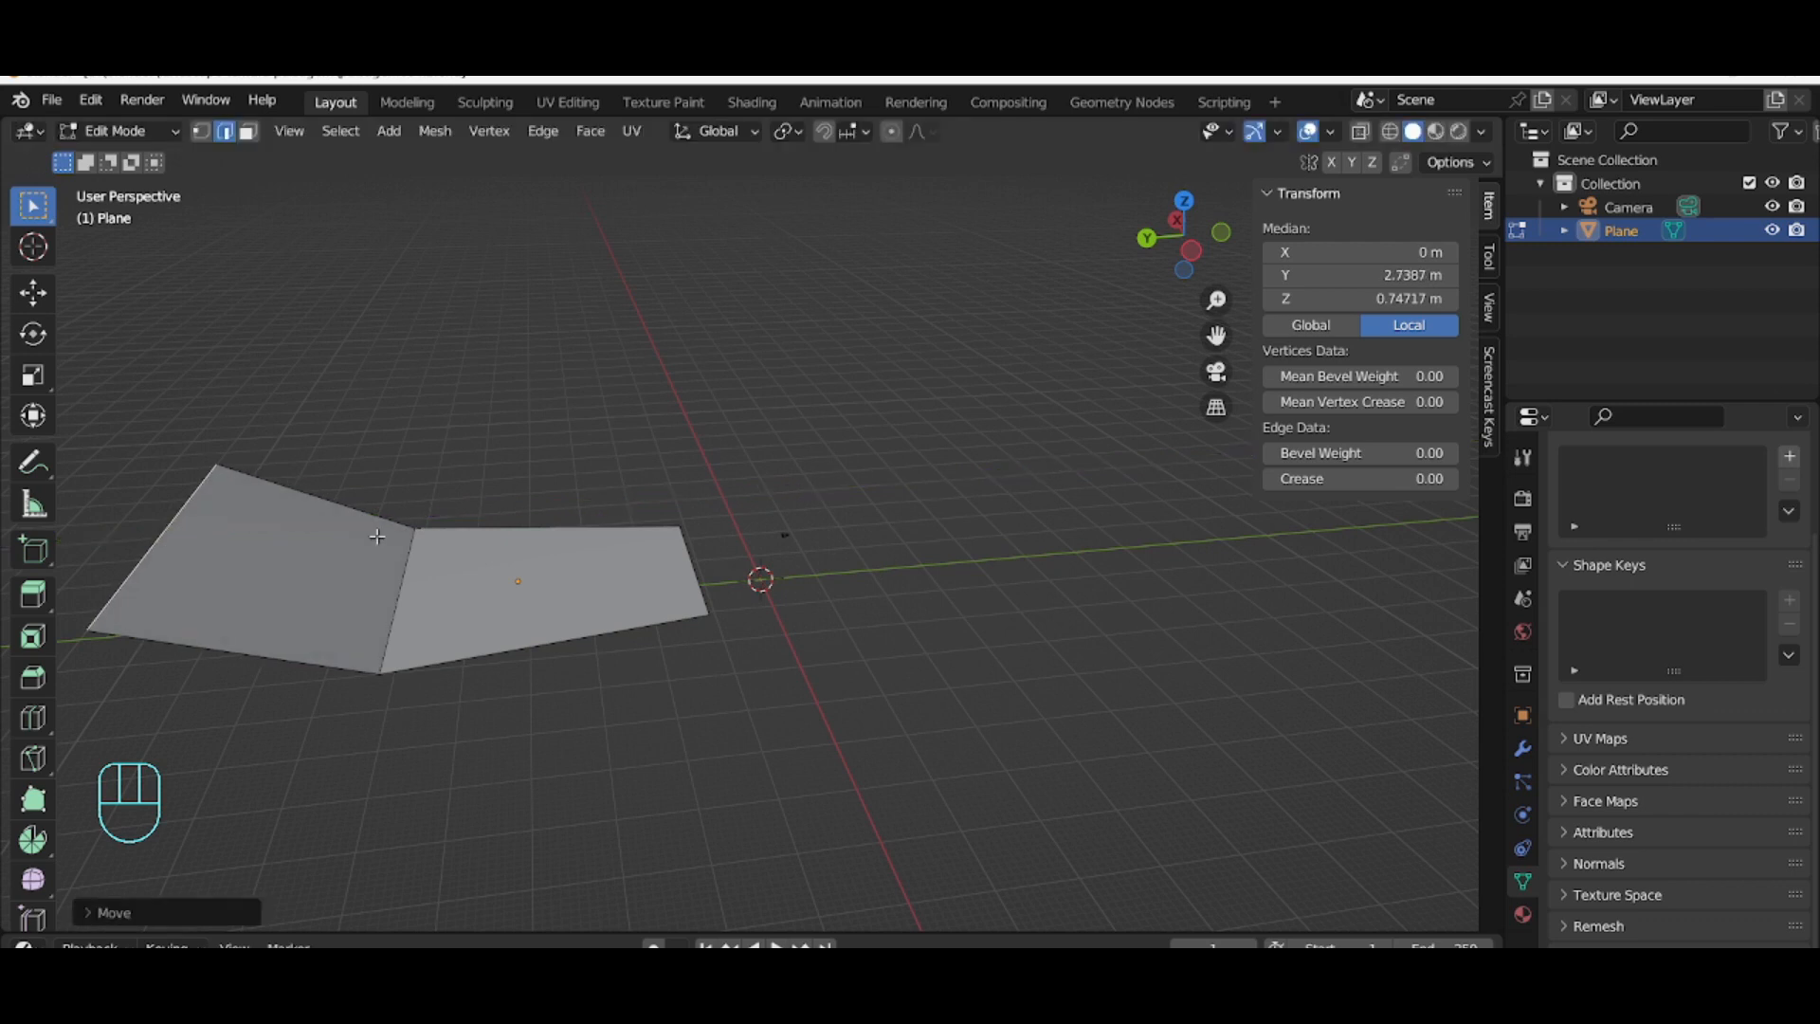
Step: Reselect the wall's top edge in the camera view, scale it slightly and raise it about 3.2 m along global Z
key("KP_0")
left_click(1117, 711)
key("KP_0")
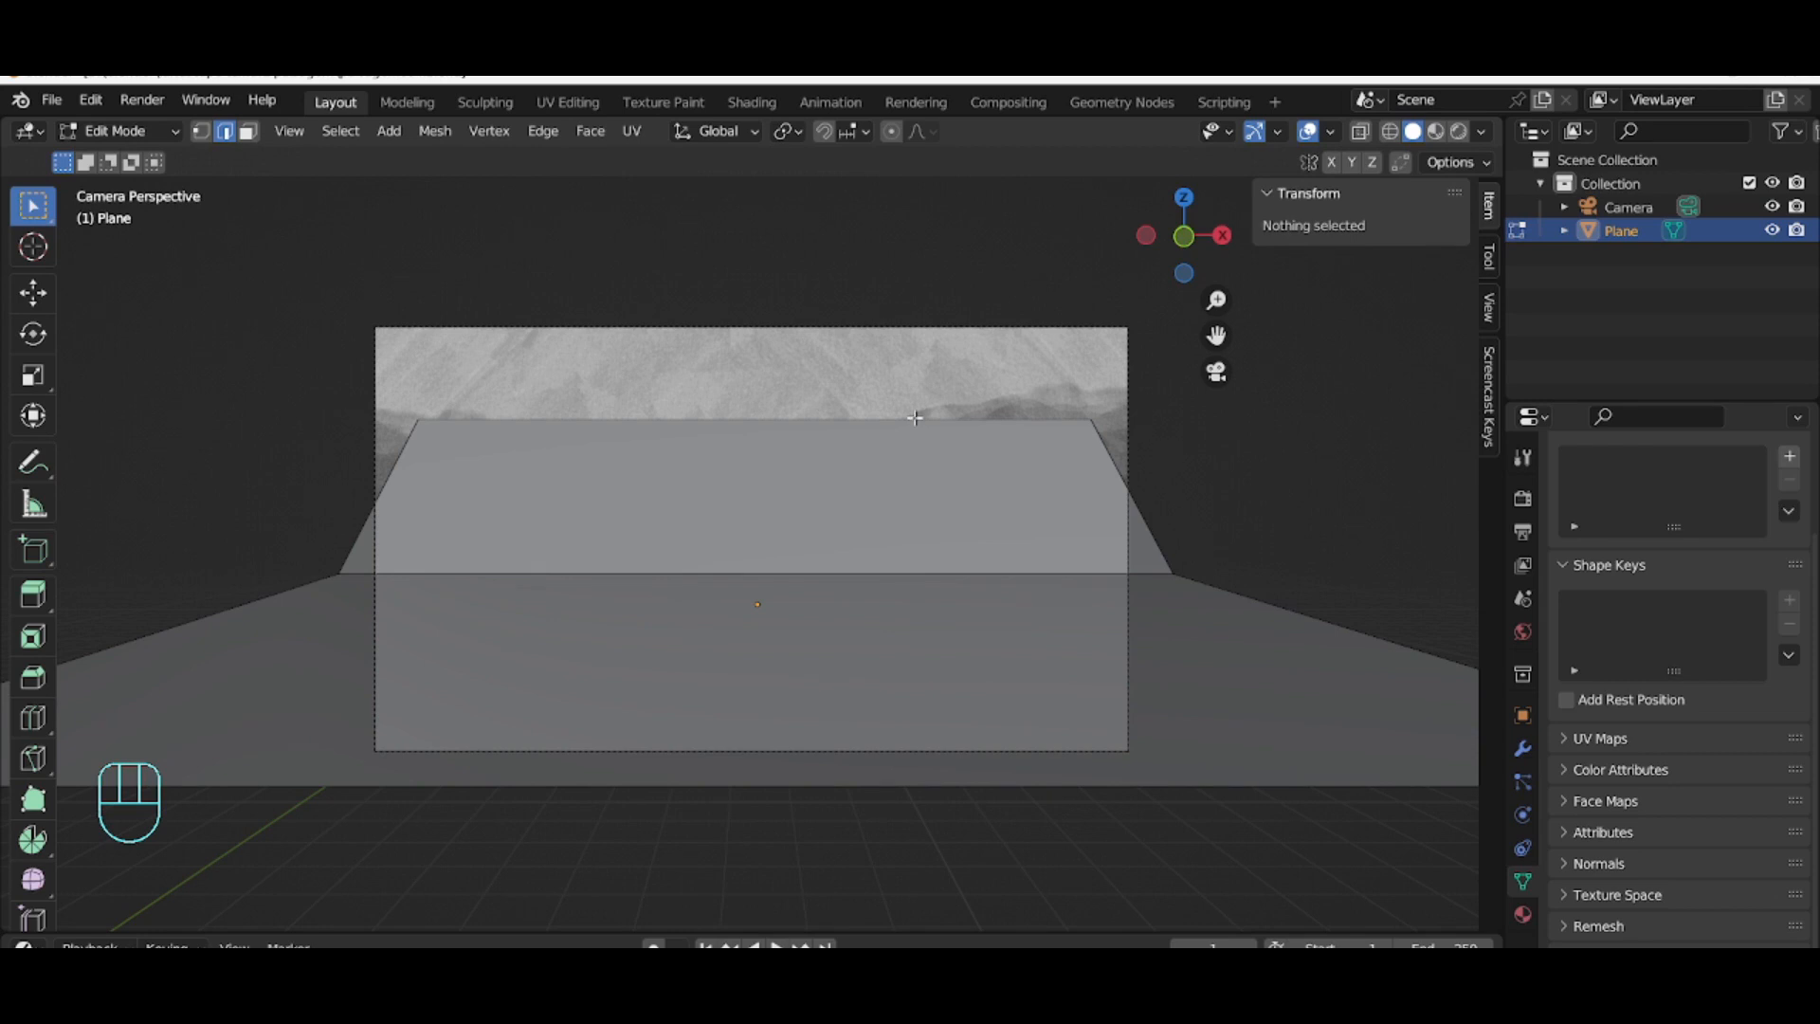
key("g")
key("z")
mouse_move(911, 417)
middle_mouse_down()
mouse_move(637, 415)
mouse_move(578, 243)
middle_mouse_up()
left_click(574, 234)
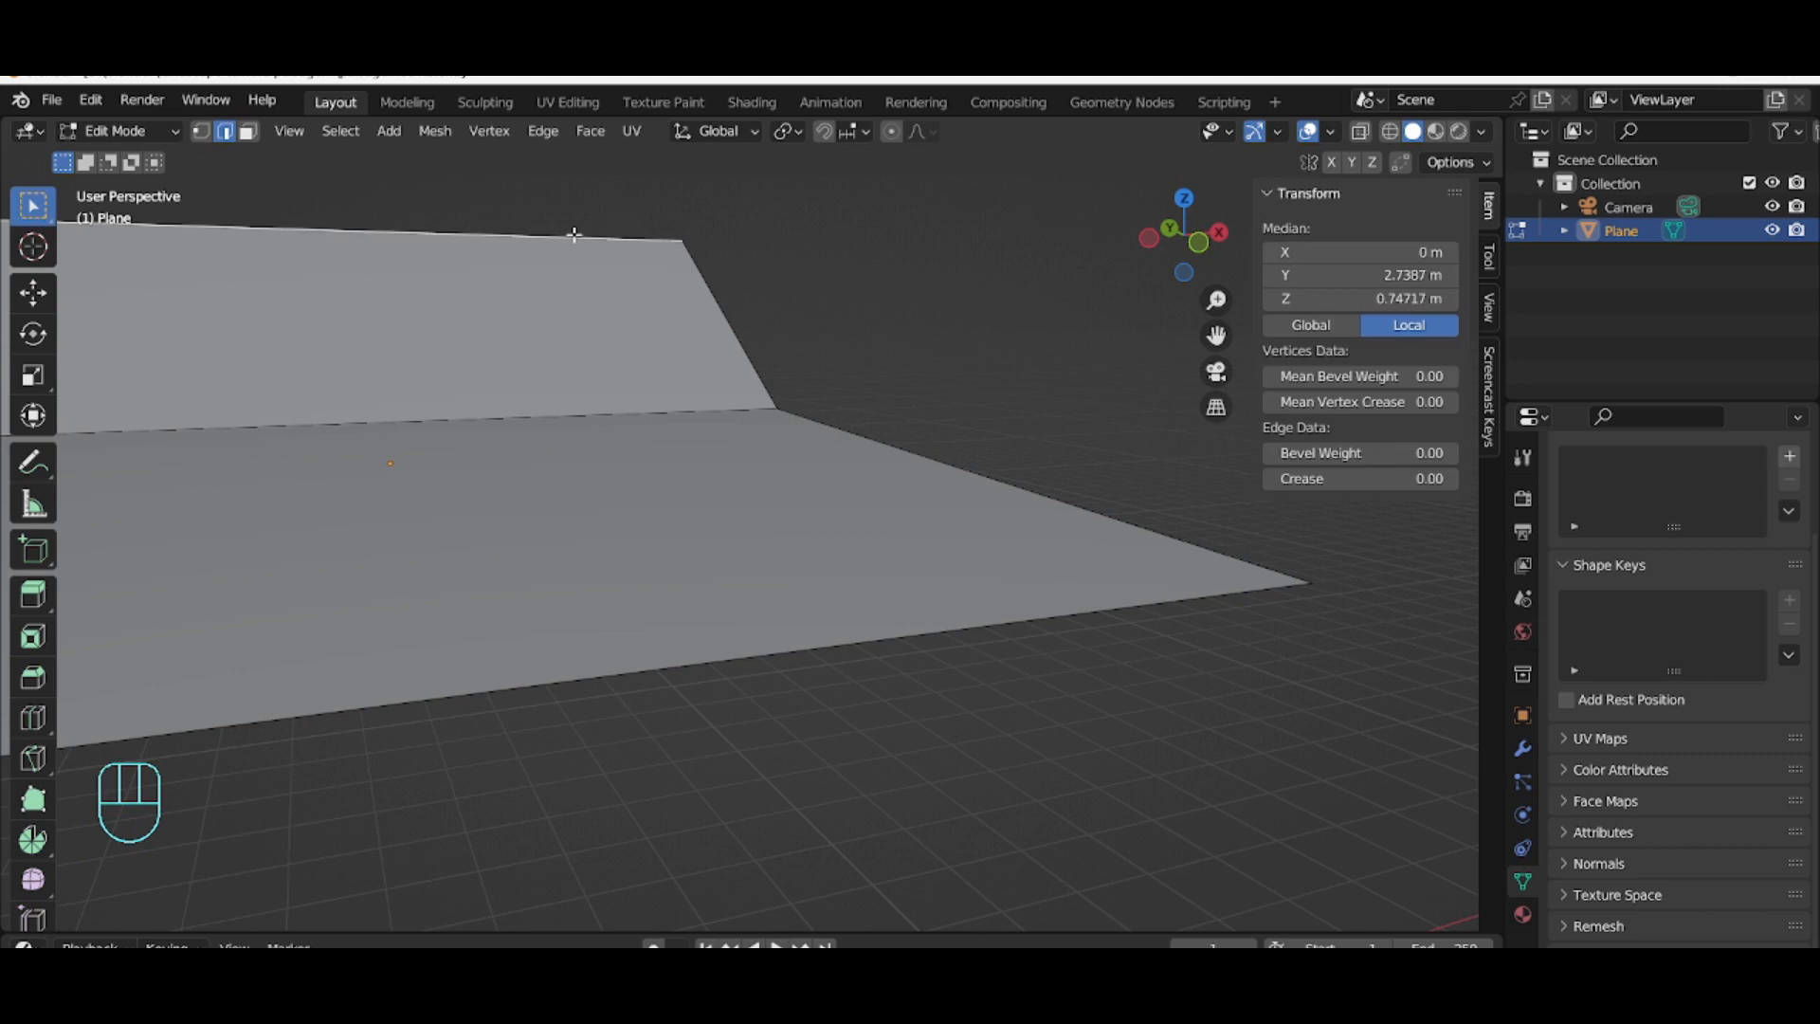
key("KP_0")
key("g")
key("z")
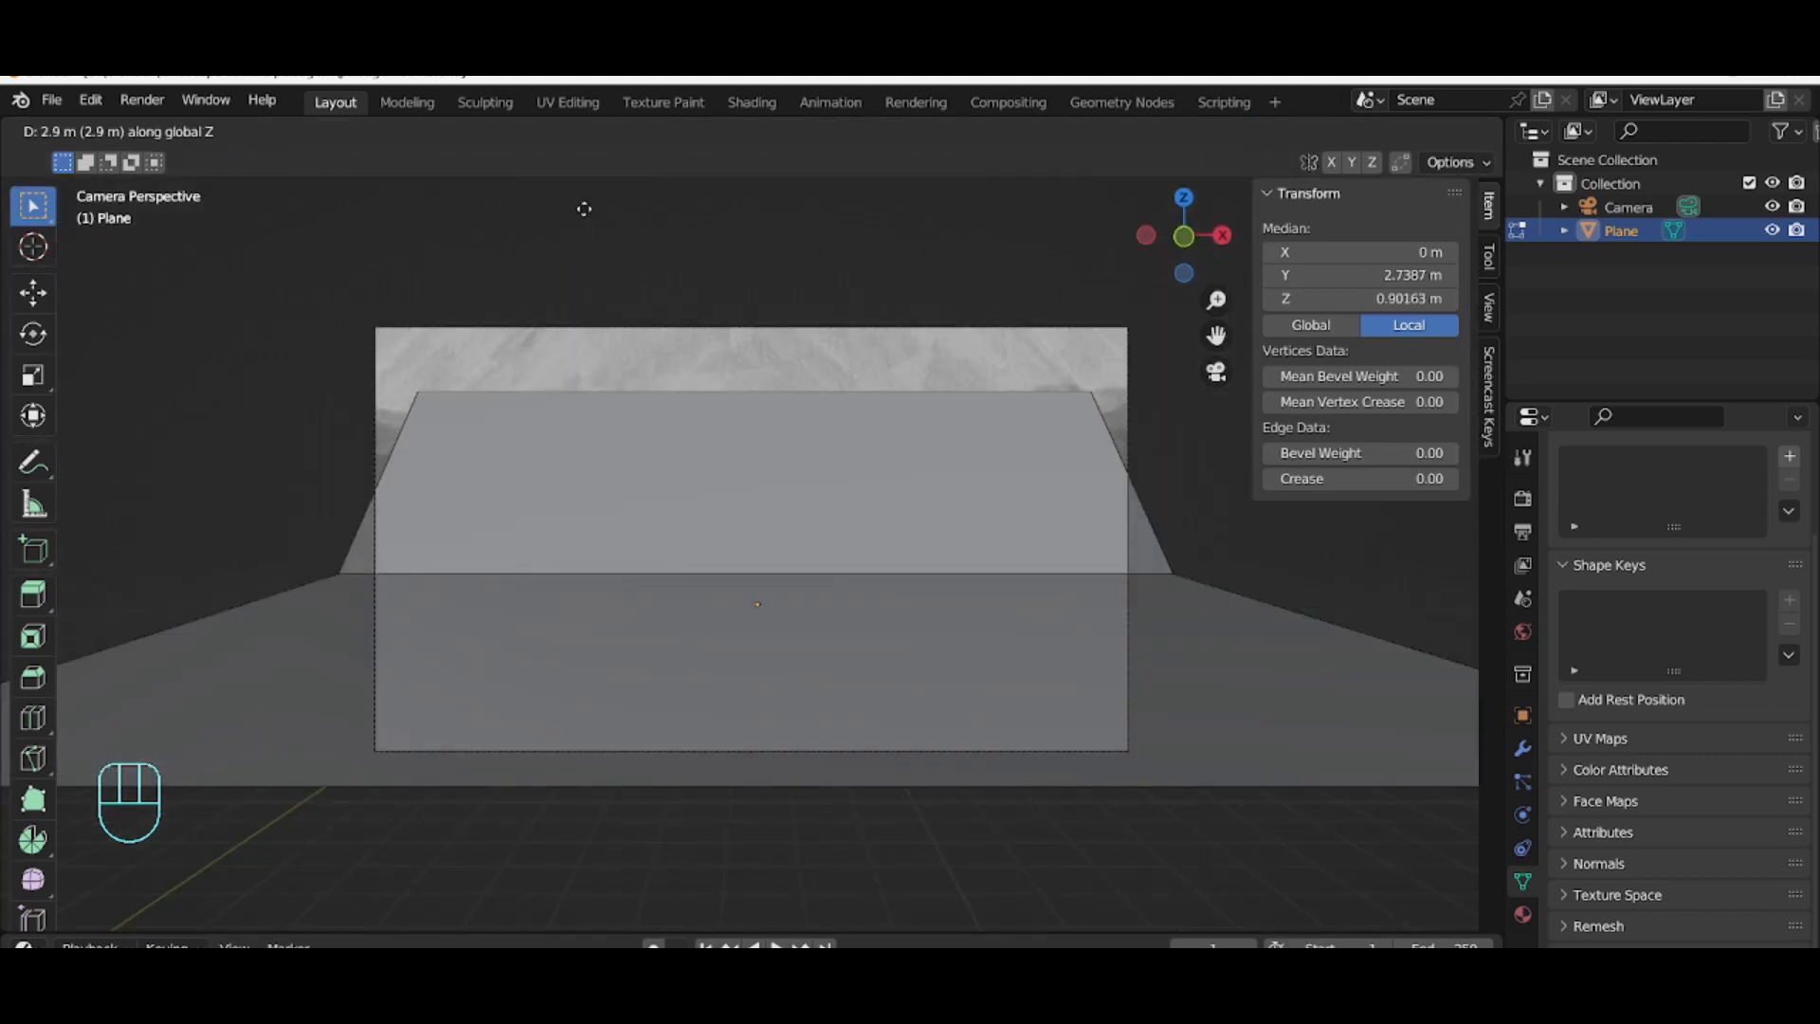
key("s")
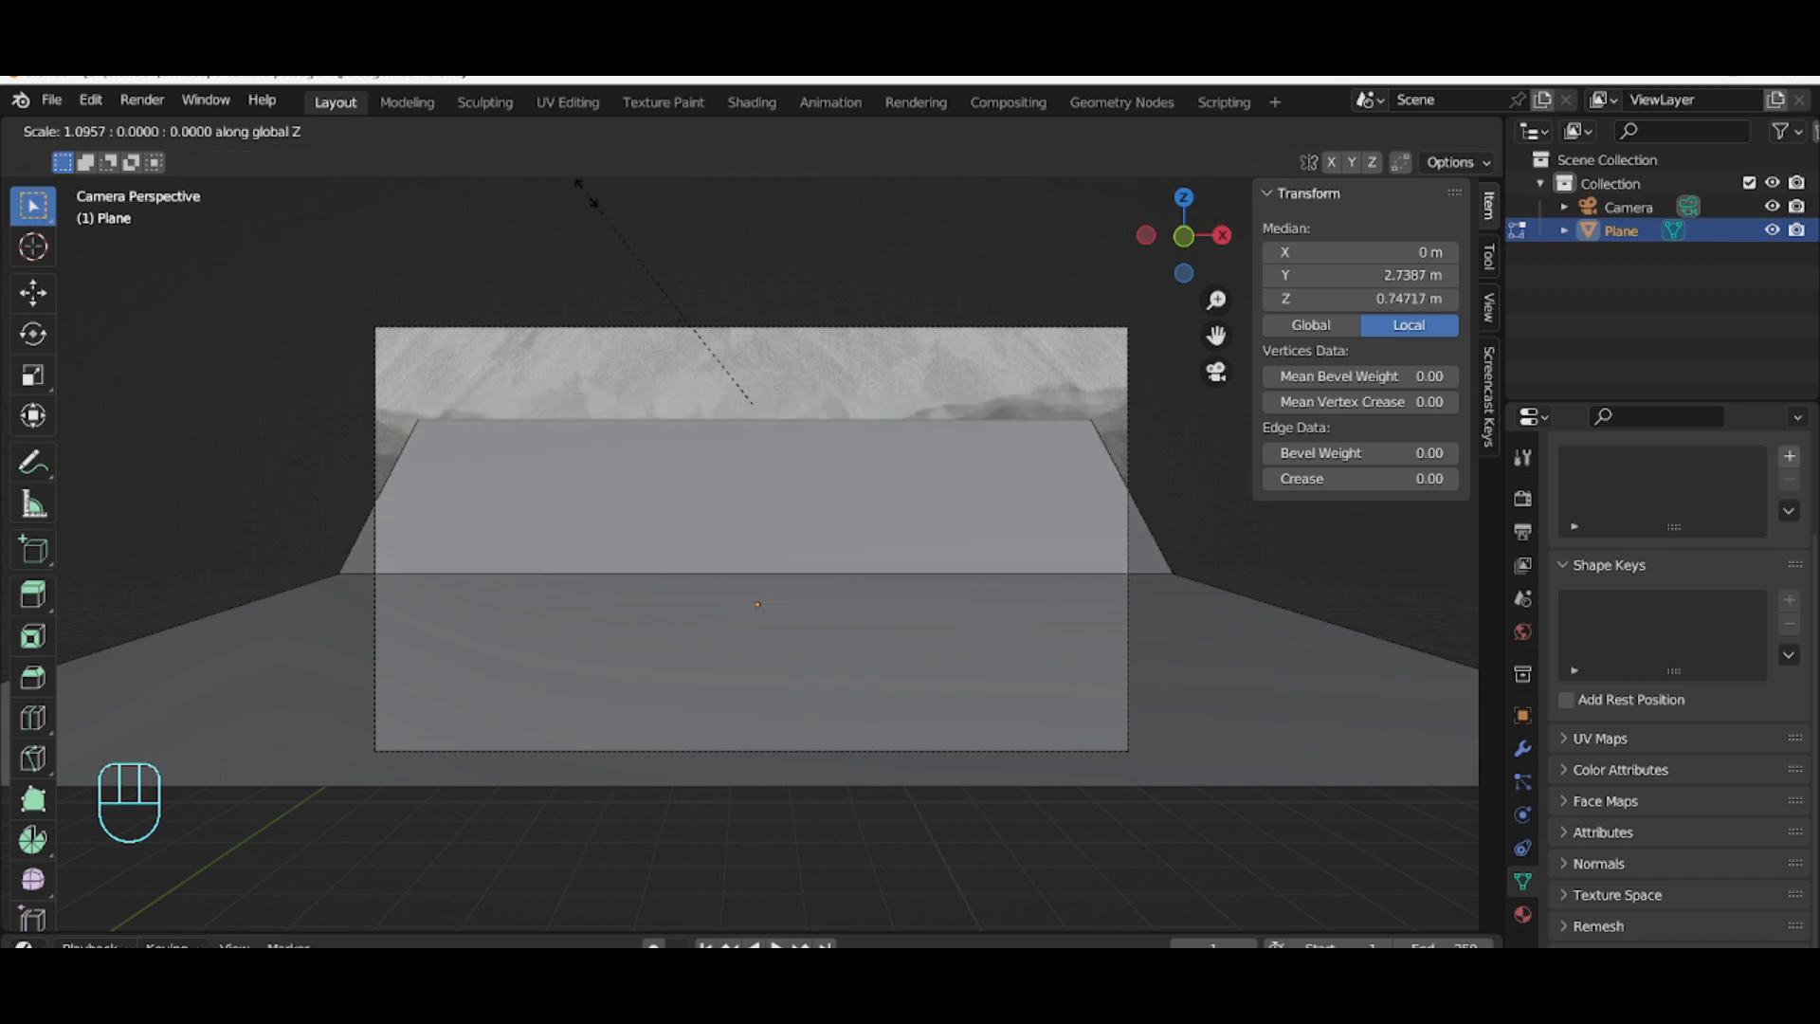
left_click(586, 193)
key("g")
key("z")
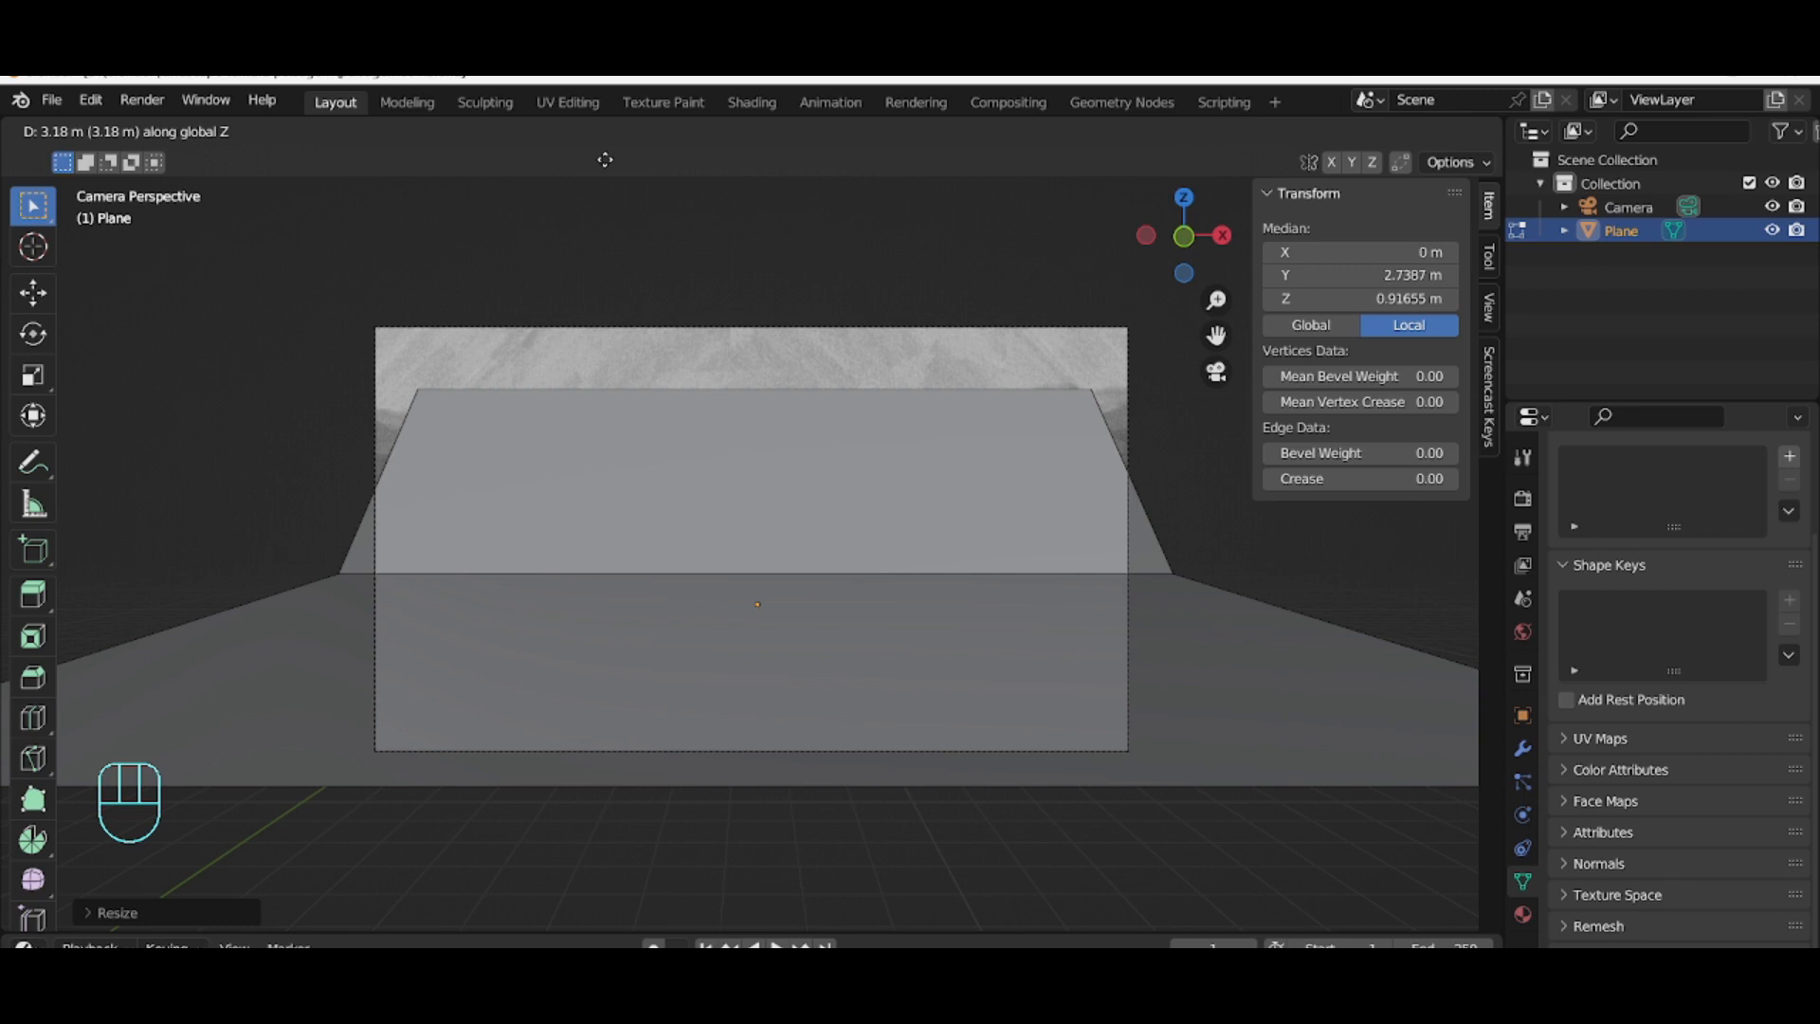
left_click(609, 156)
Step: Examine the wall's profile from the right orthographic side view, then return to the camera view
key("g")
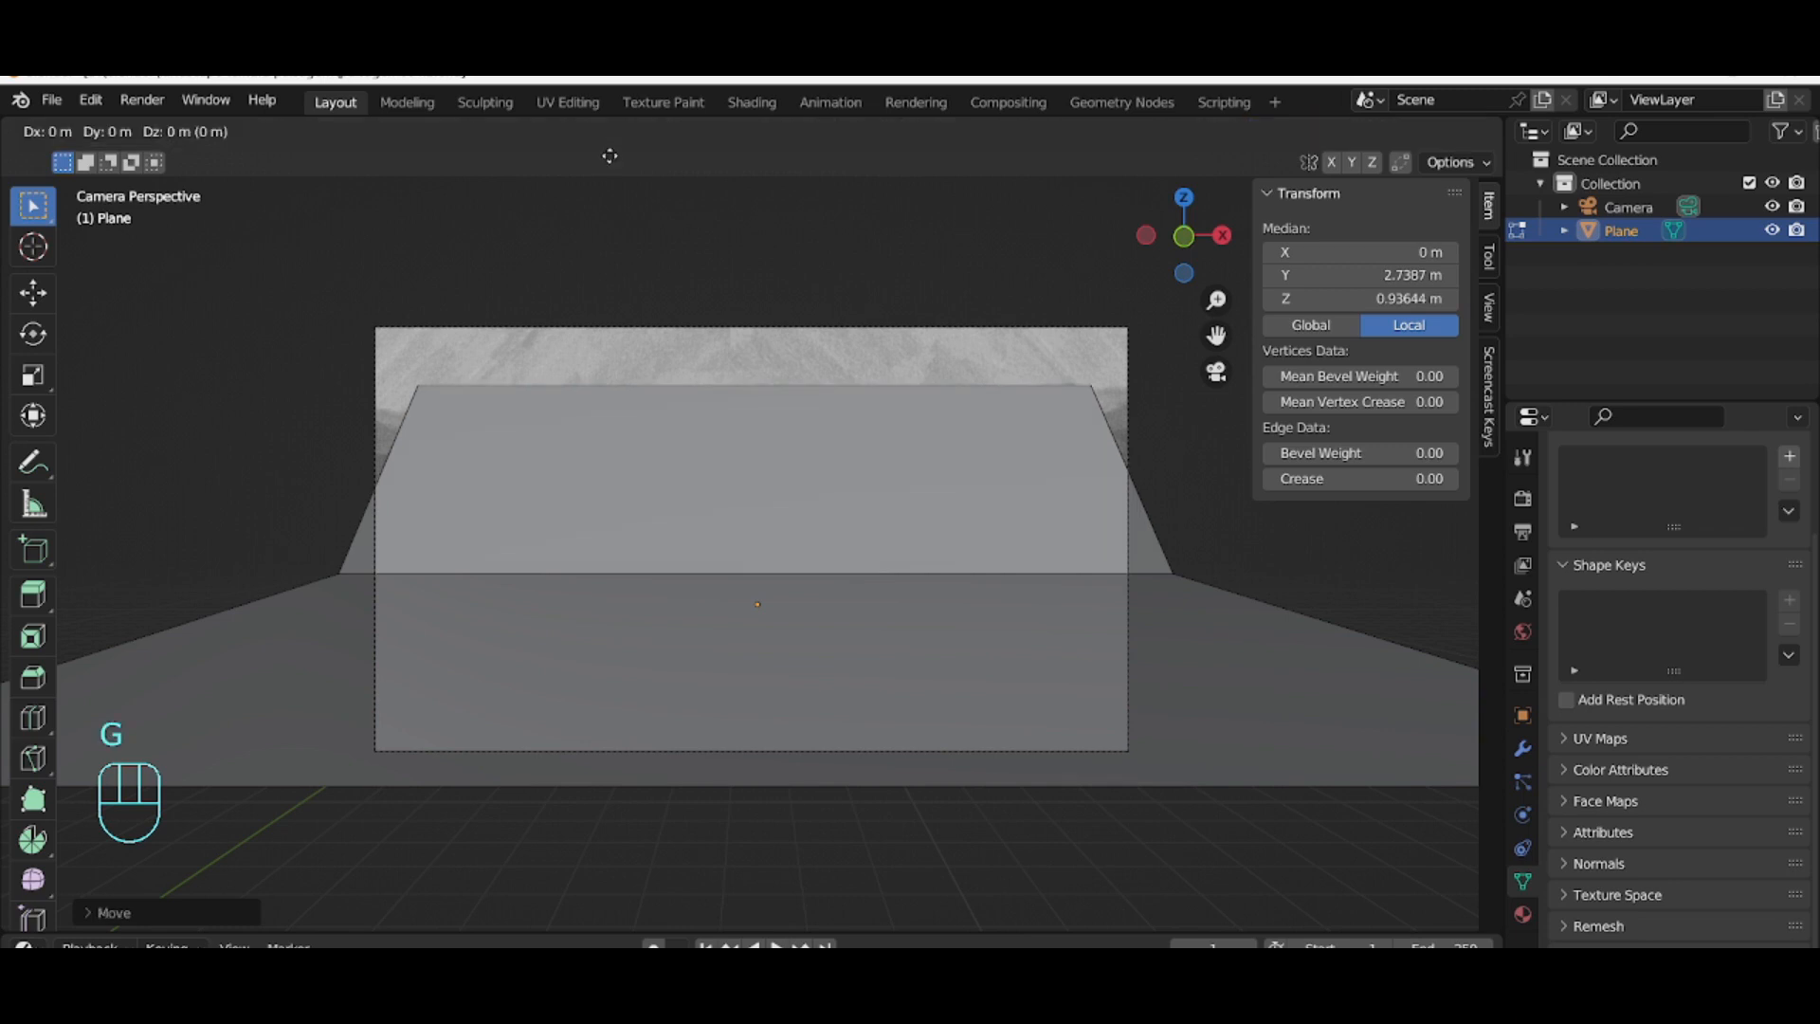
left_click(610, 156)
key("s")
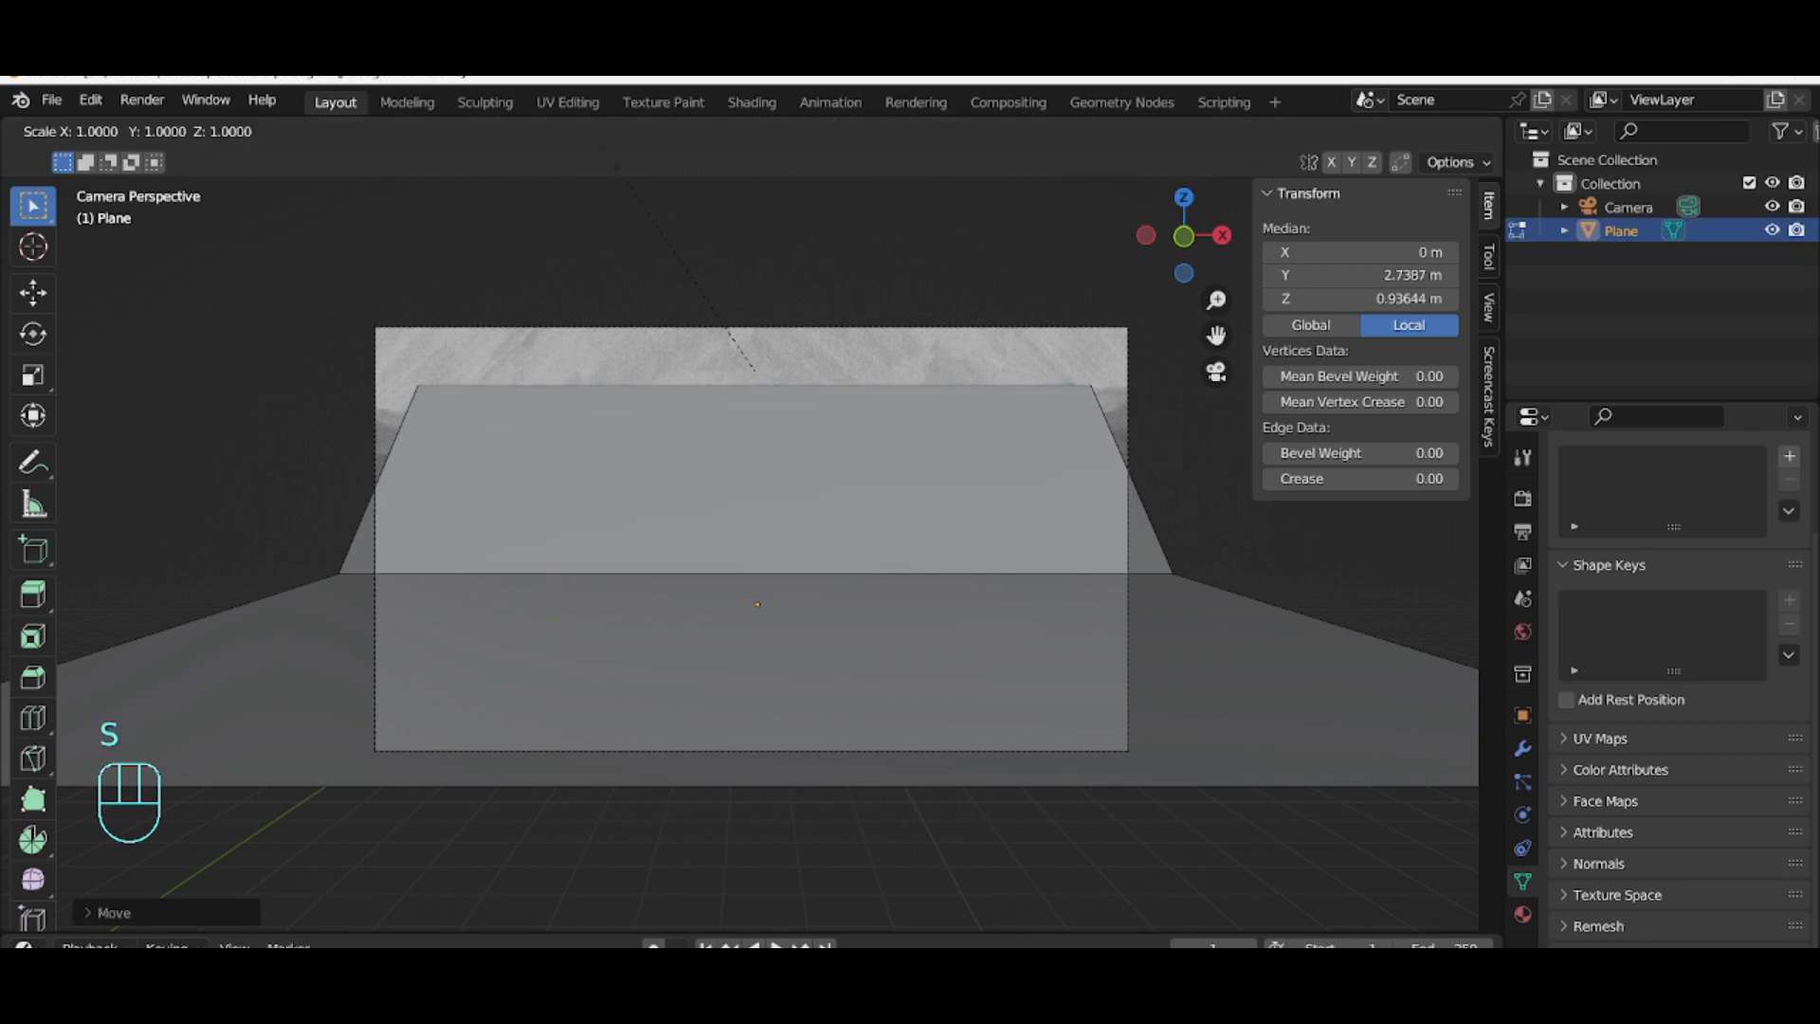
key("y")
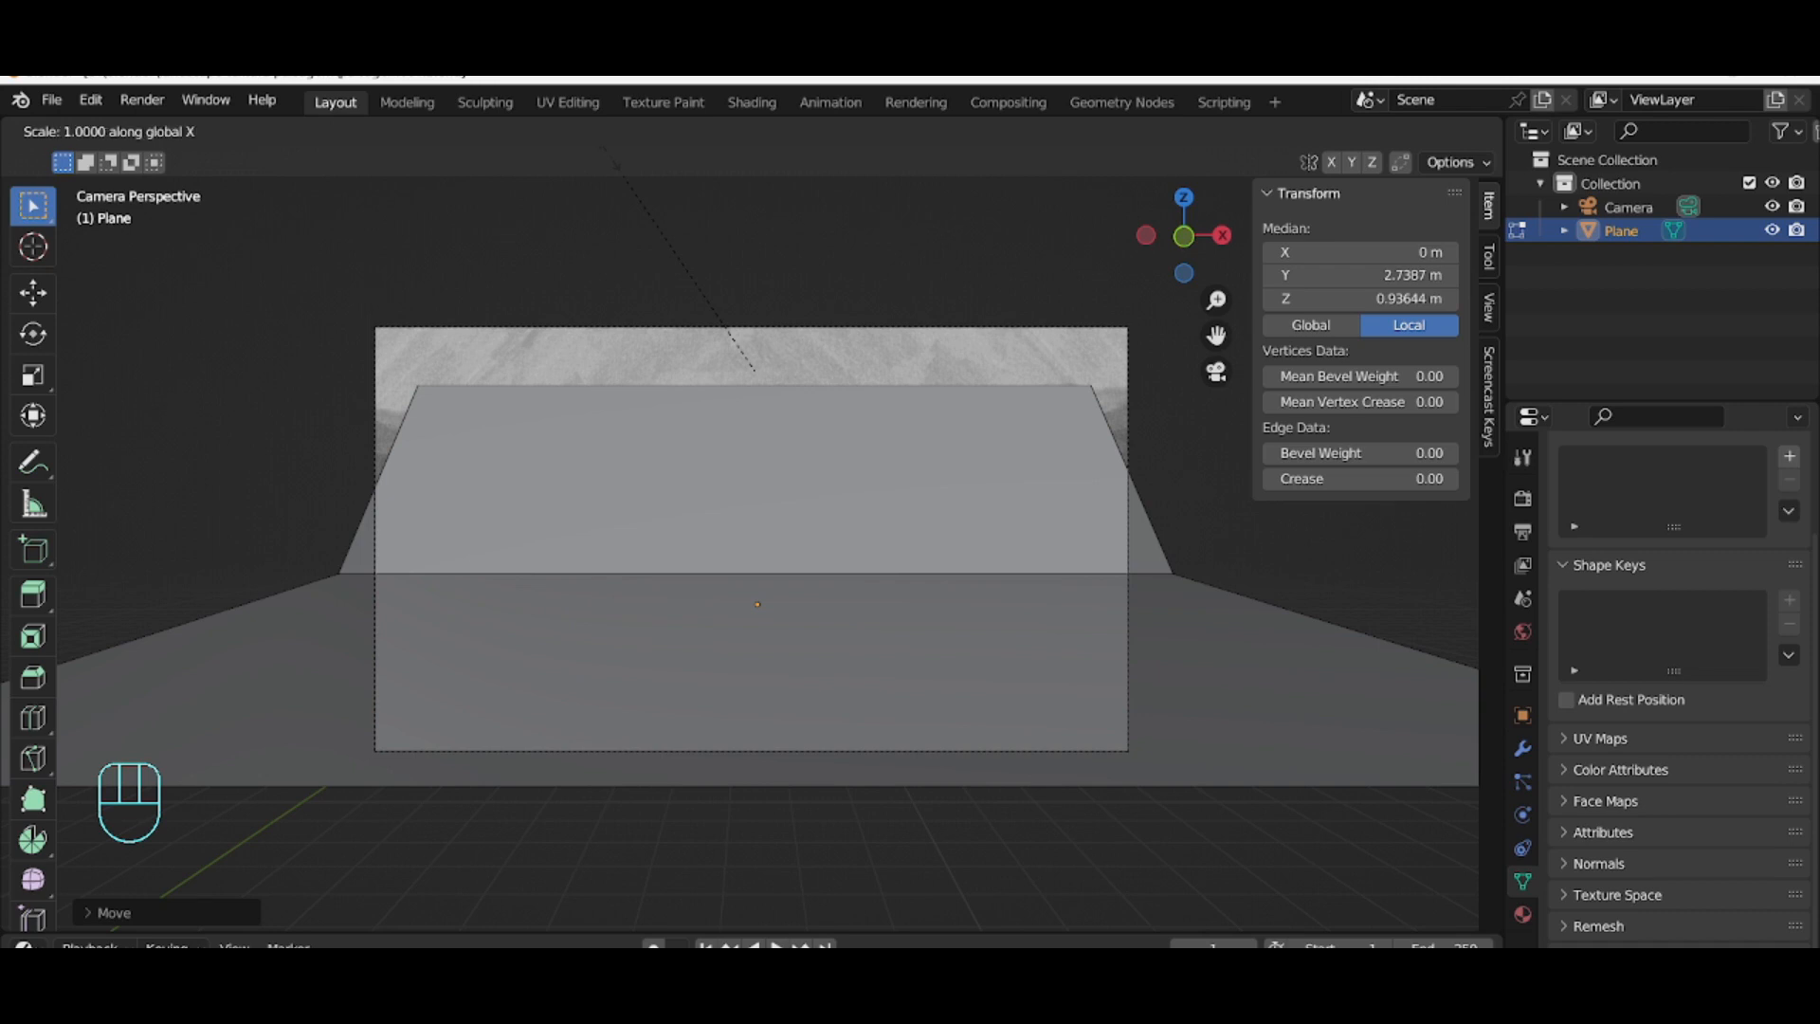
left_click(515, 324)
left_click(553, 309)
middle_click_drag(553, 309, 330, 344)
key("KP_1")
key("KP_3")
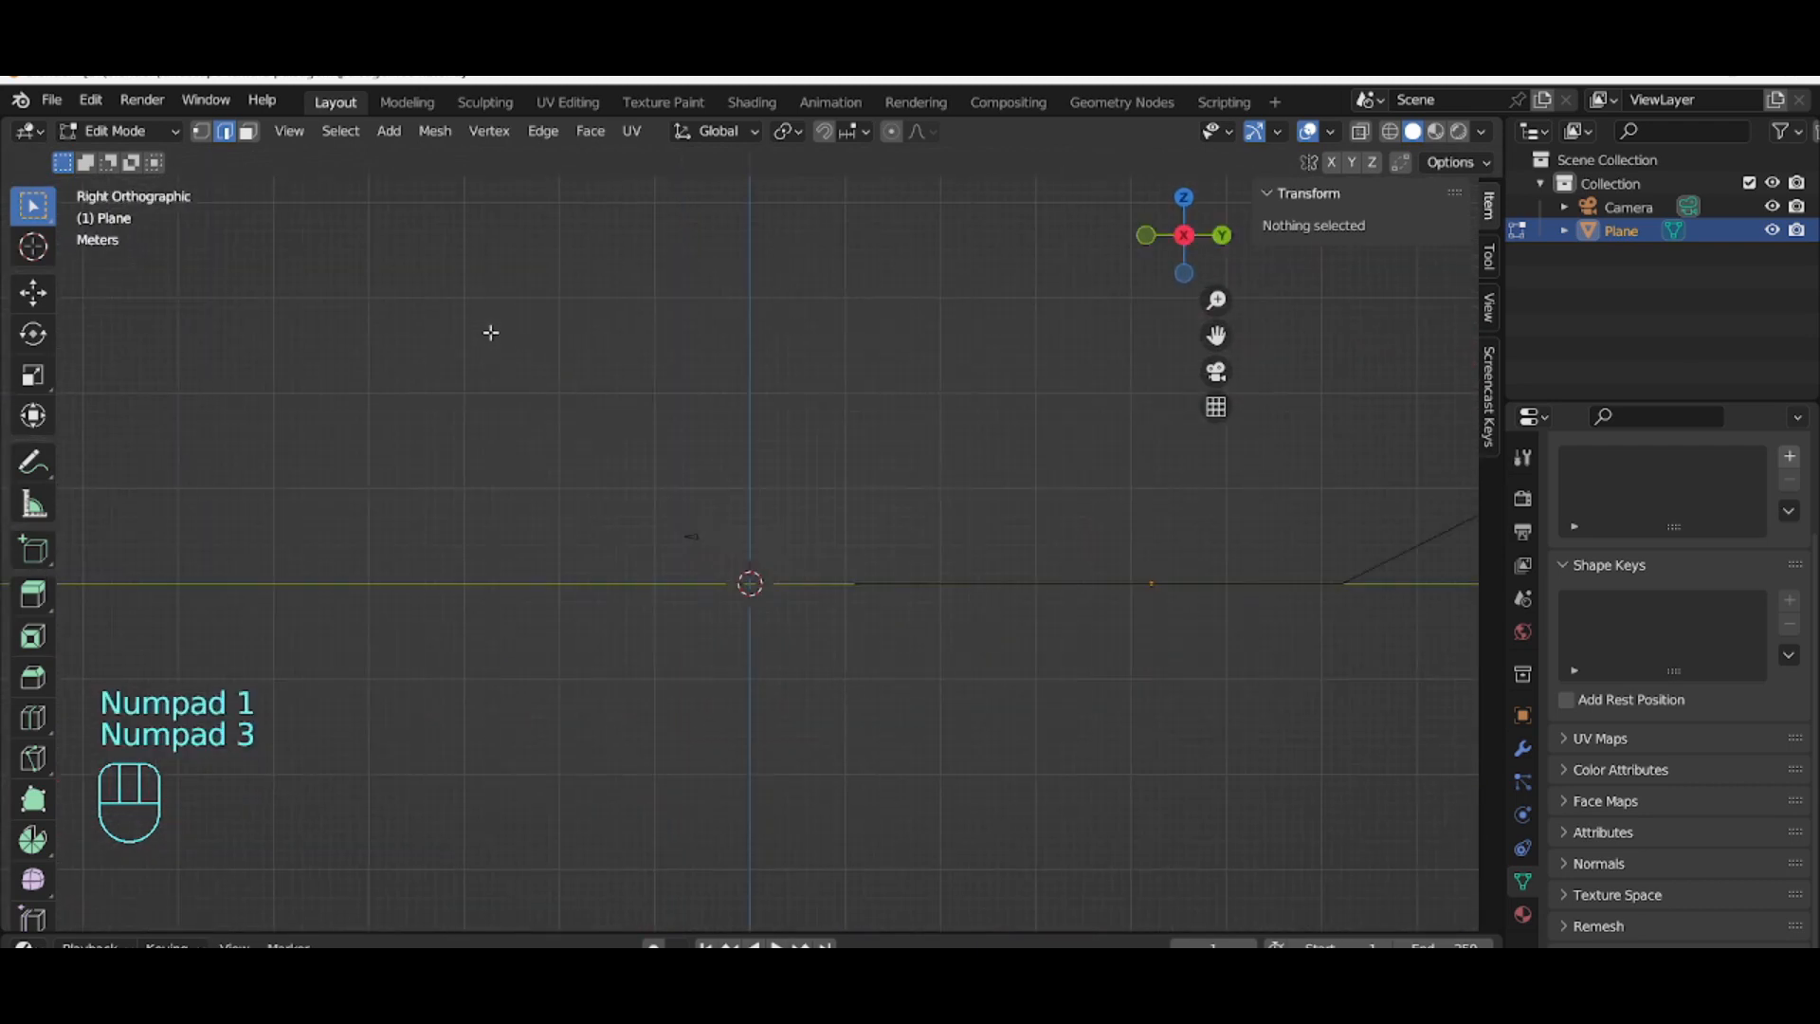
scroll(885, 337, "down", 3)
scroll(671, 547, "up", 7)
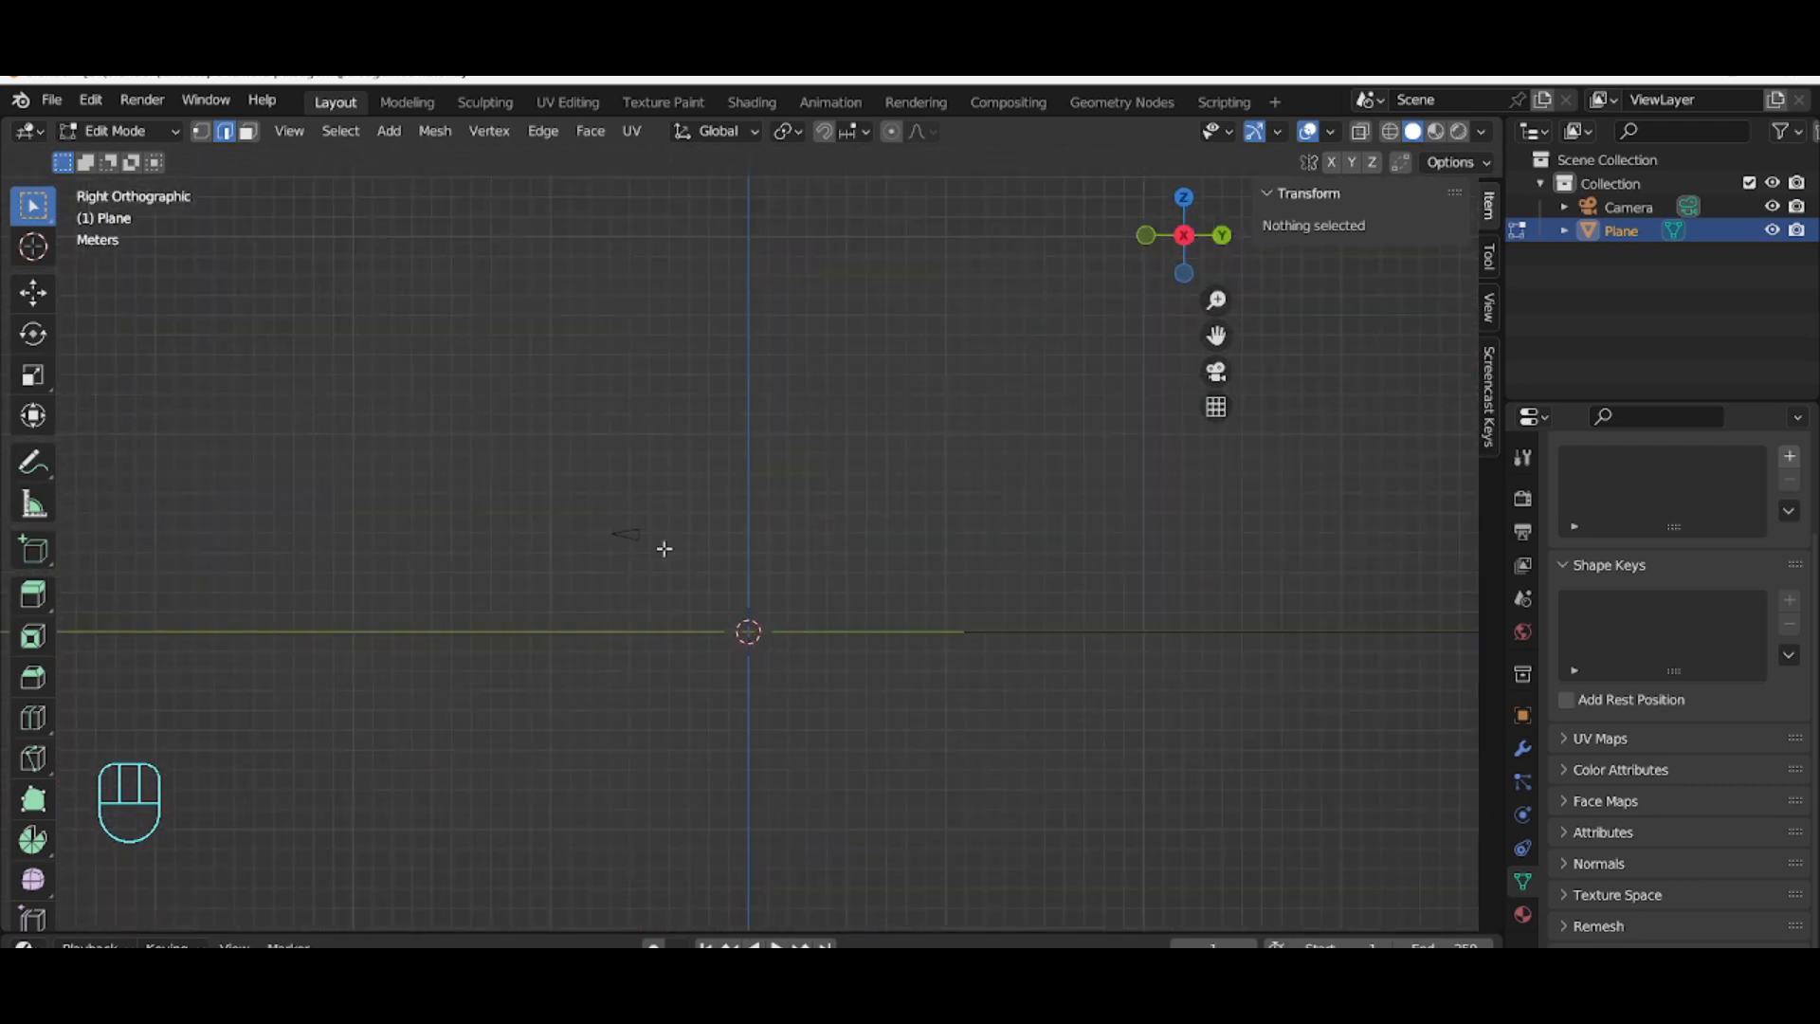
left_click_drag(1217, 336, 423, 305)
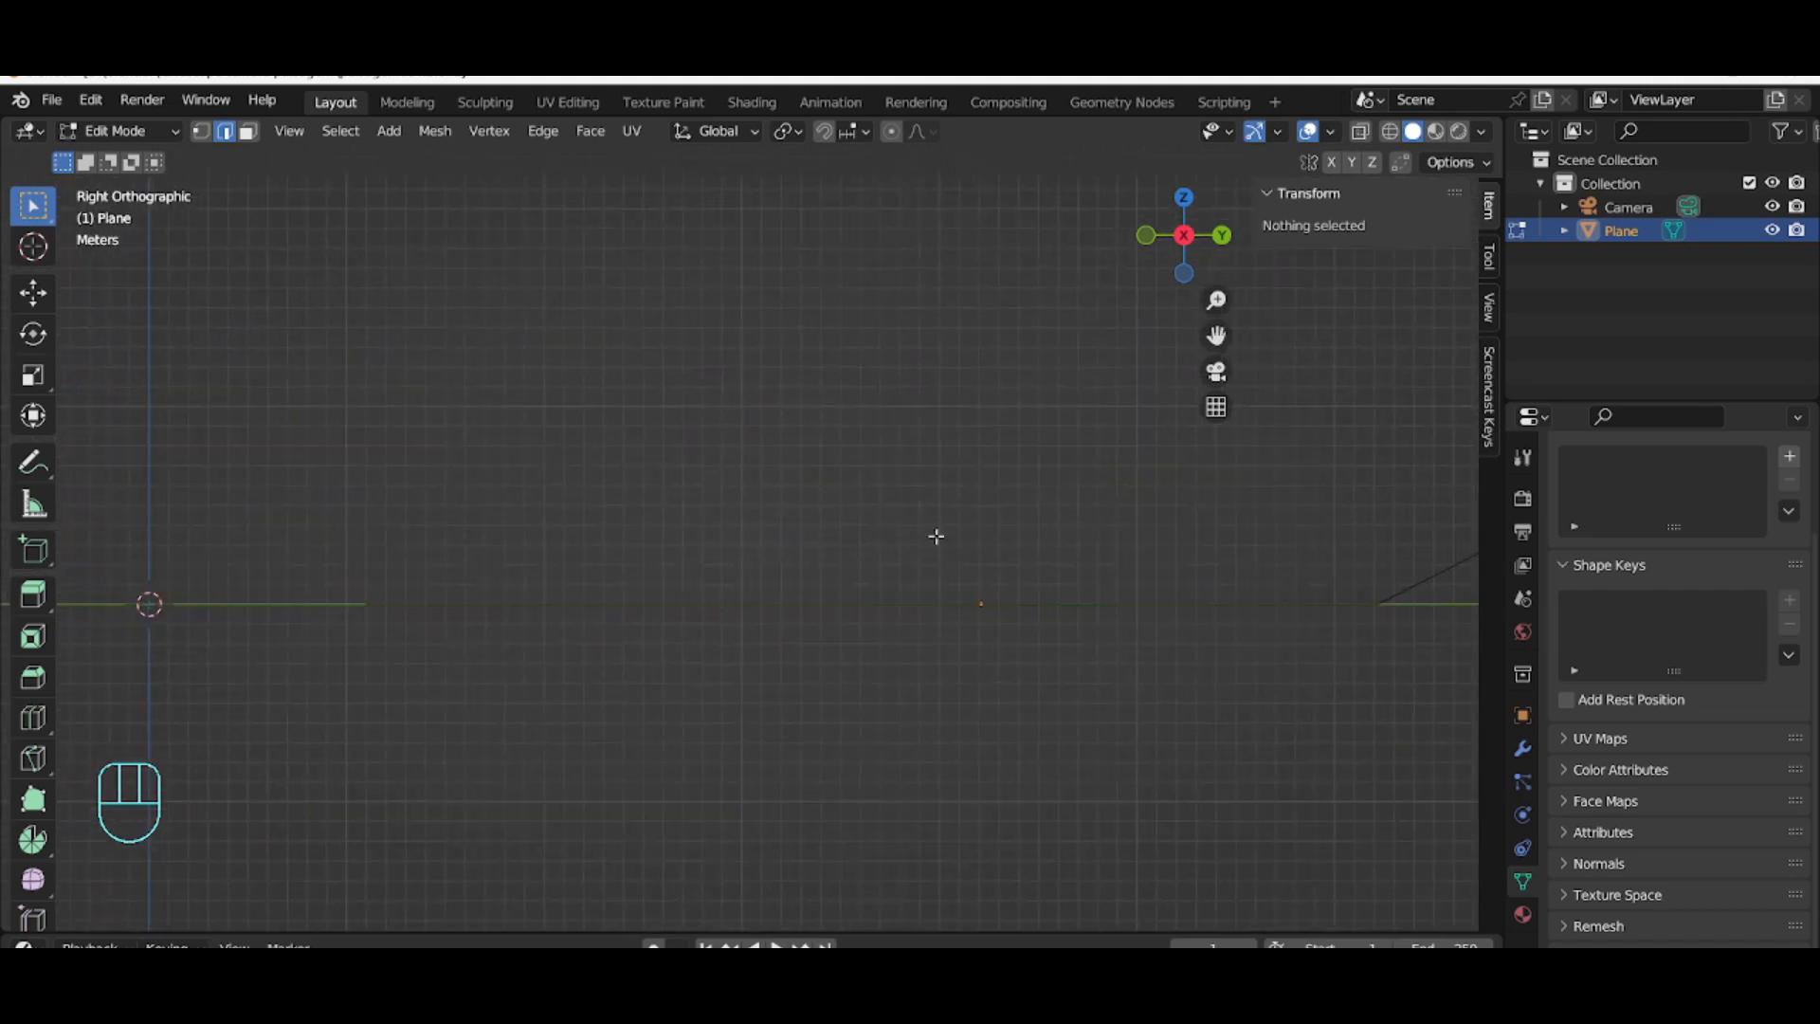
key("KP_0")
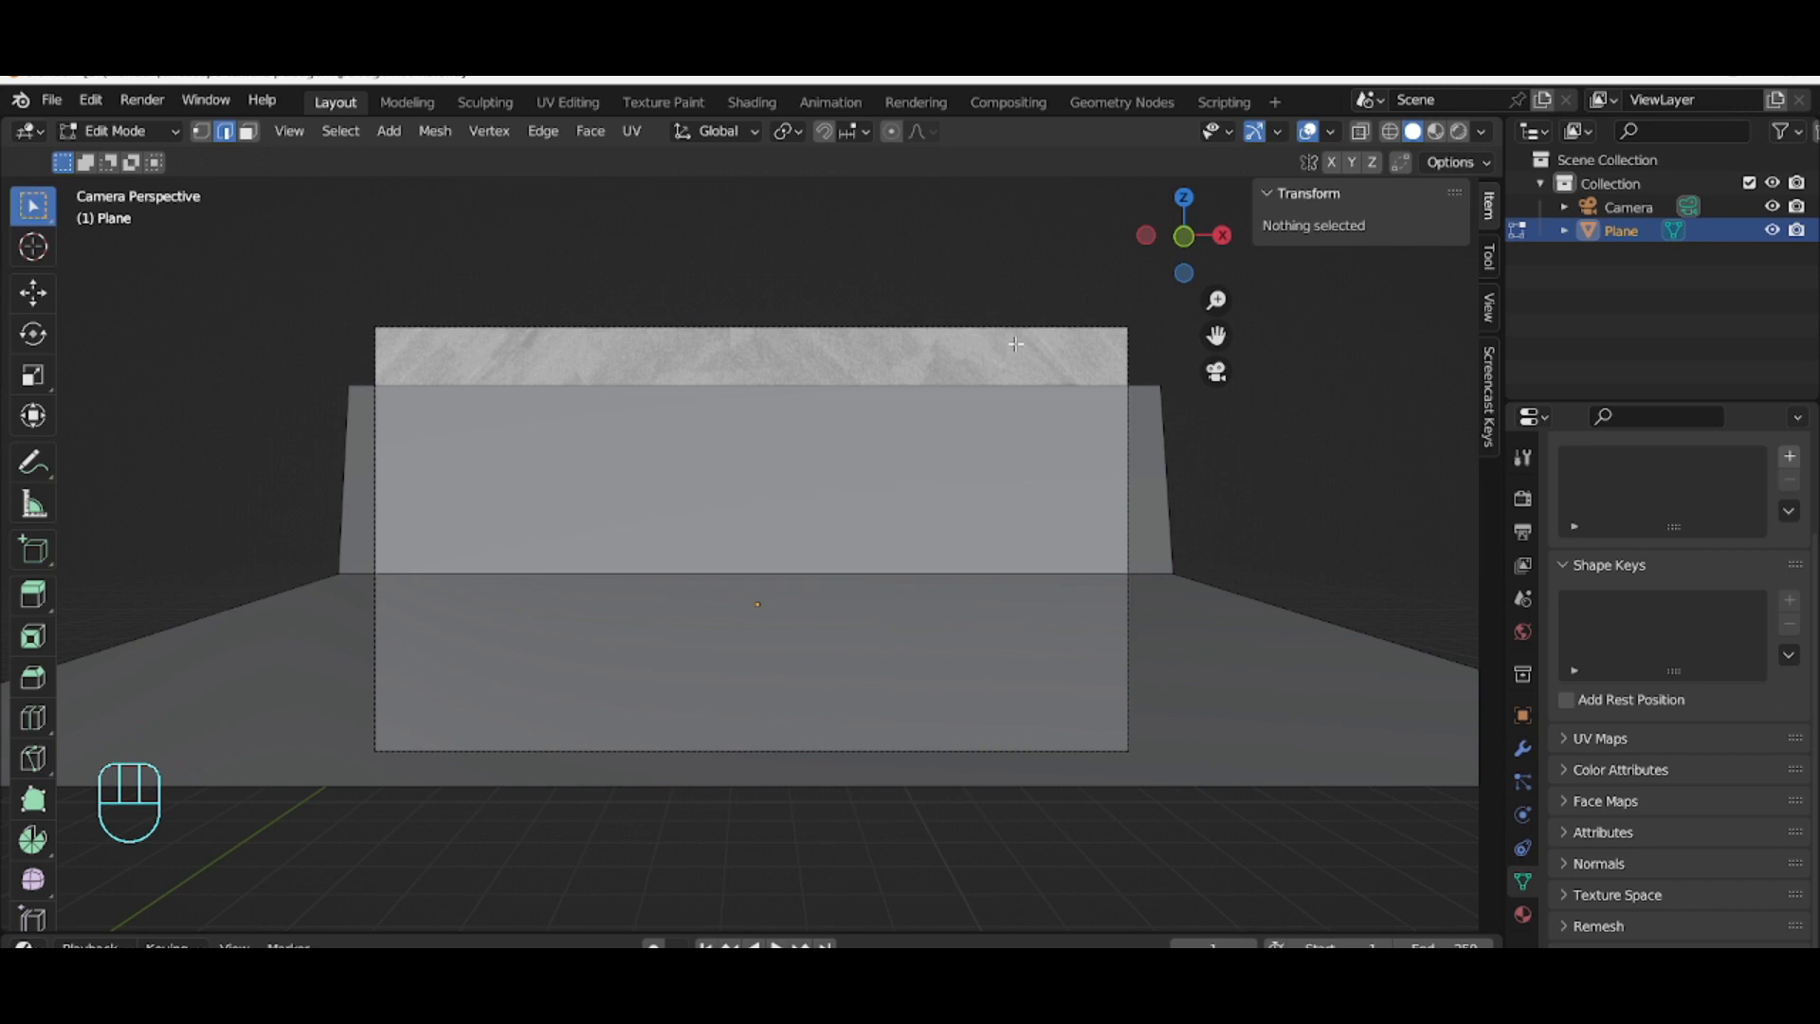
Step: Switch to Object Mode, select the camera and set its clip end to 600 m
left_click(121, 131)
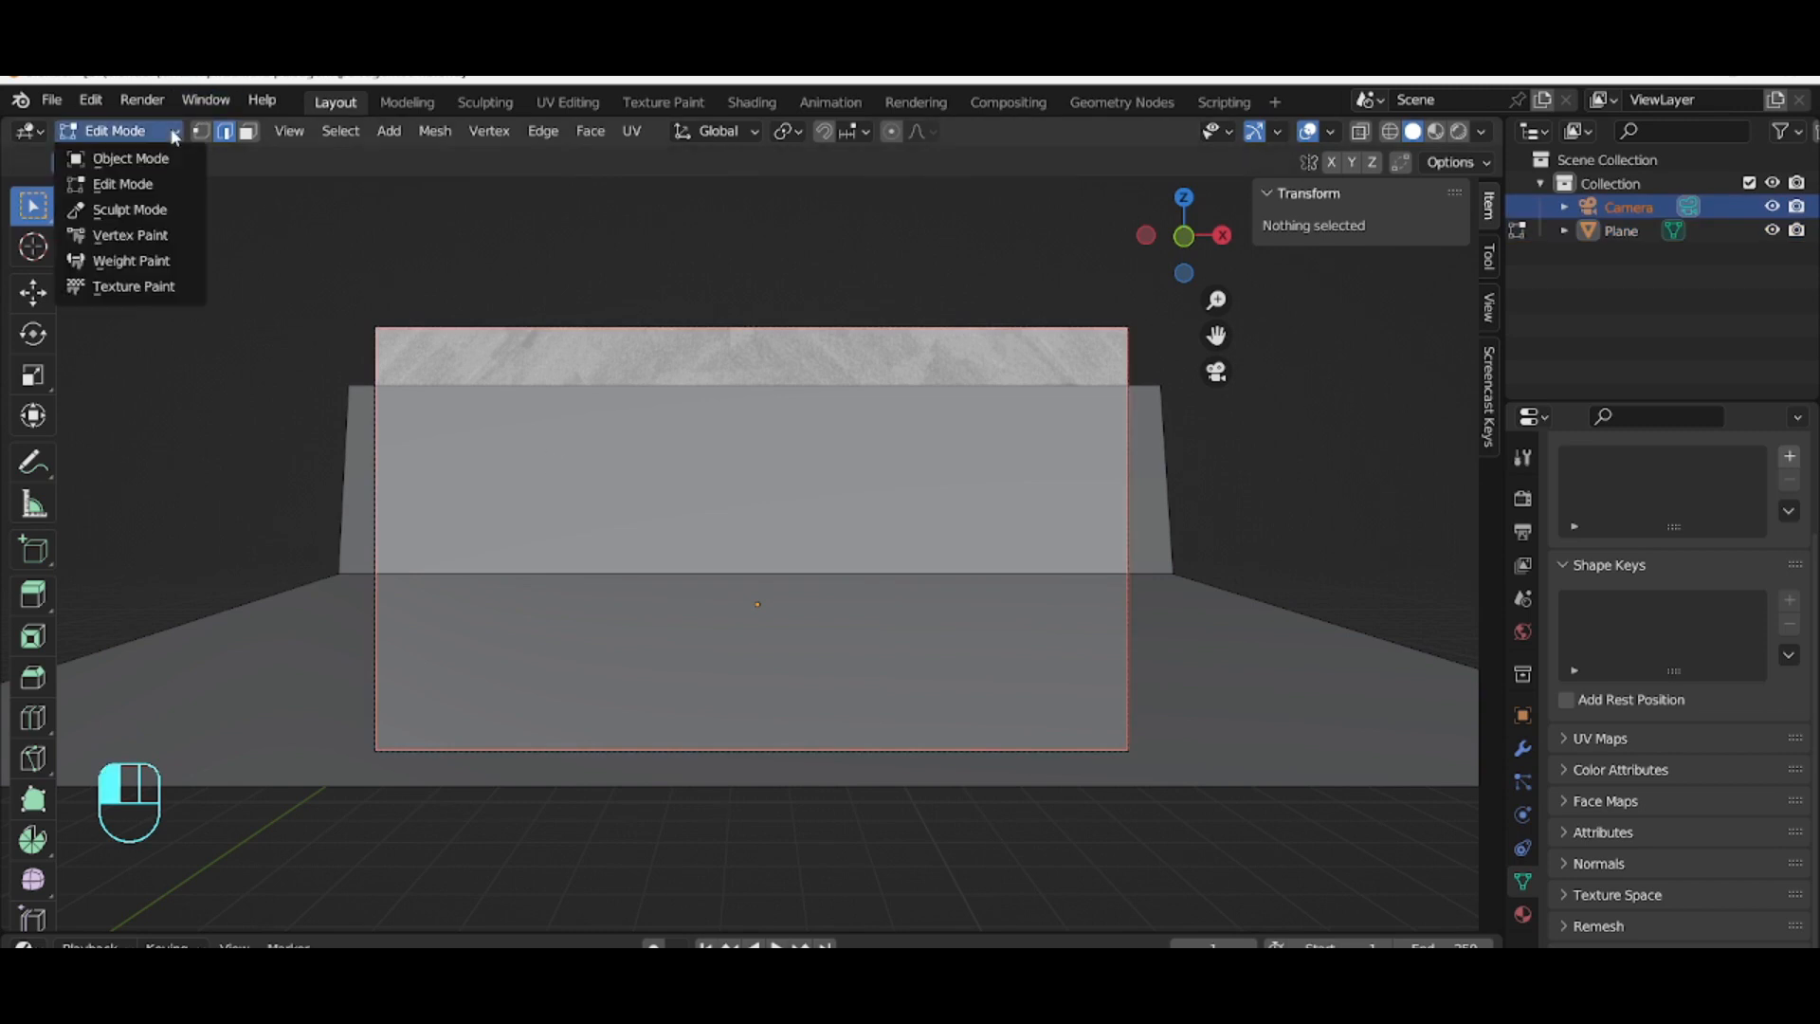
left_click(152, 157)
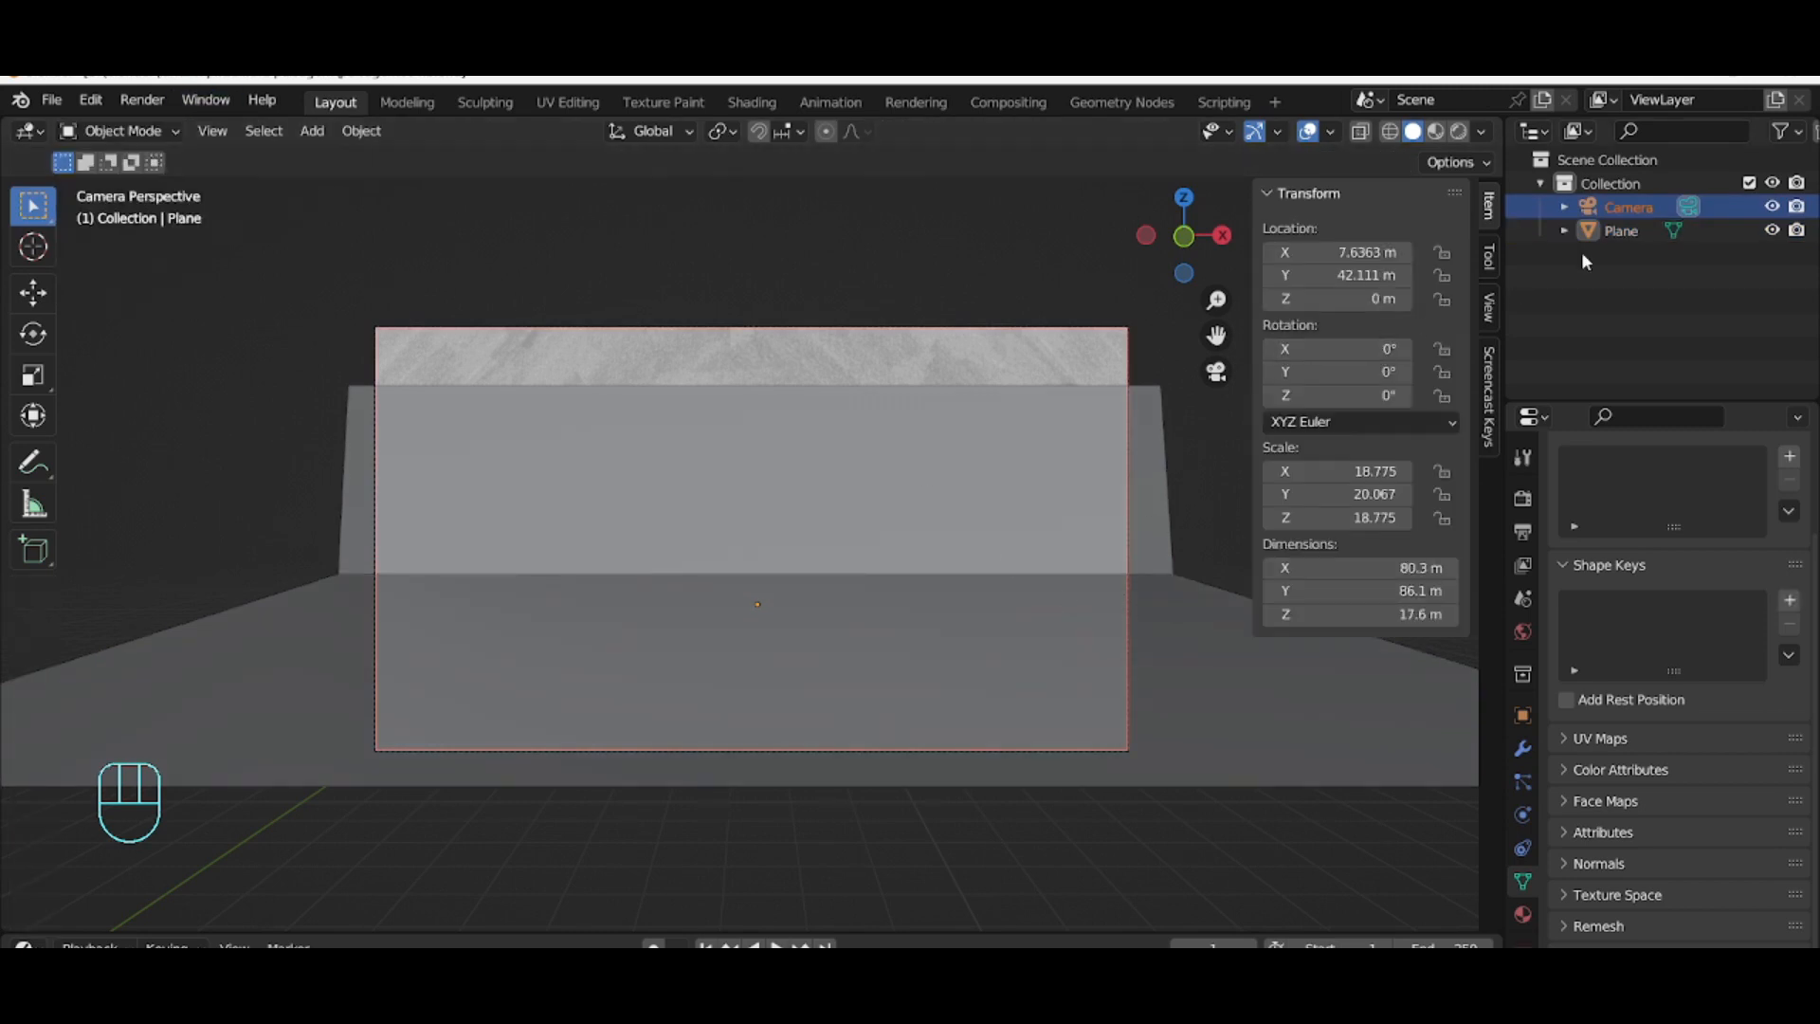
left_click(1647, 210)
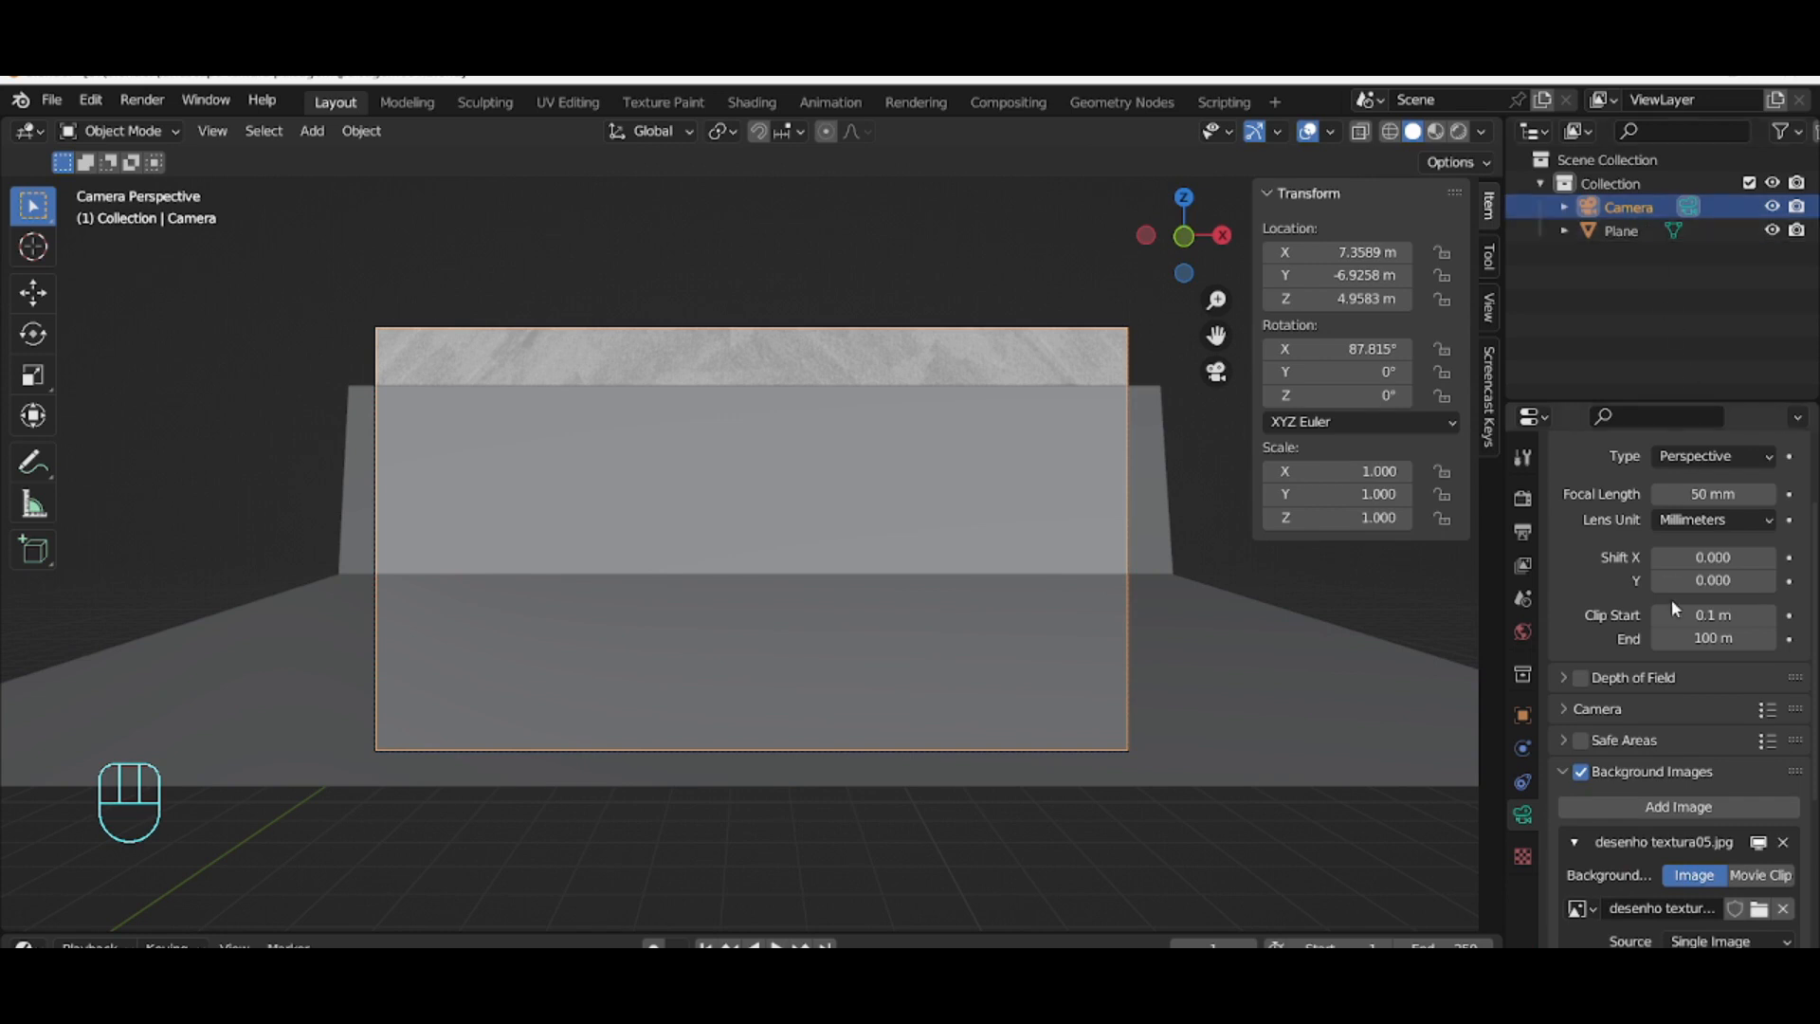
left_click(1700, 638)
left_click(1697, 638)
type("00")
key("Return")
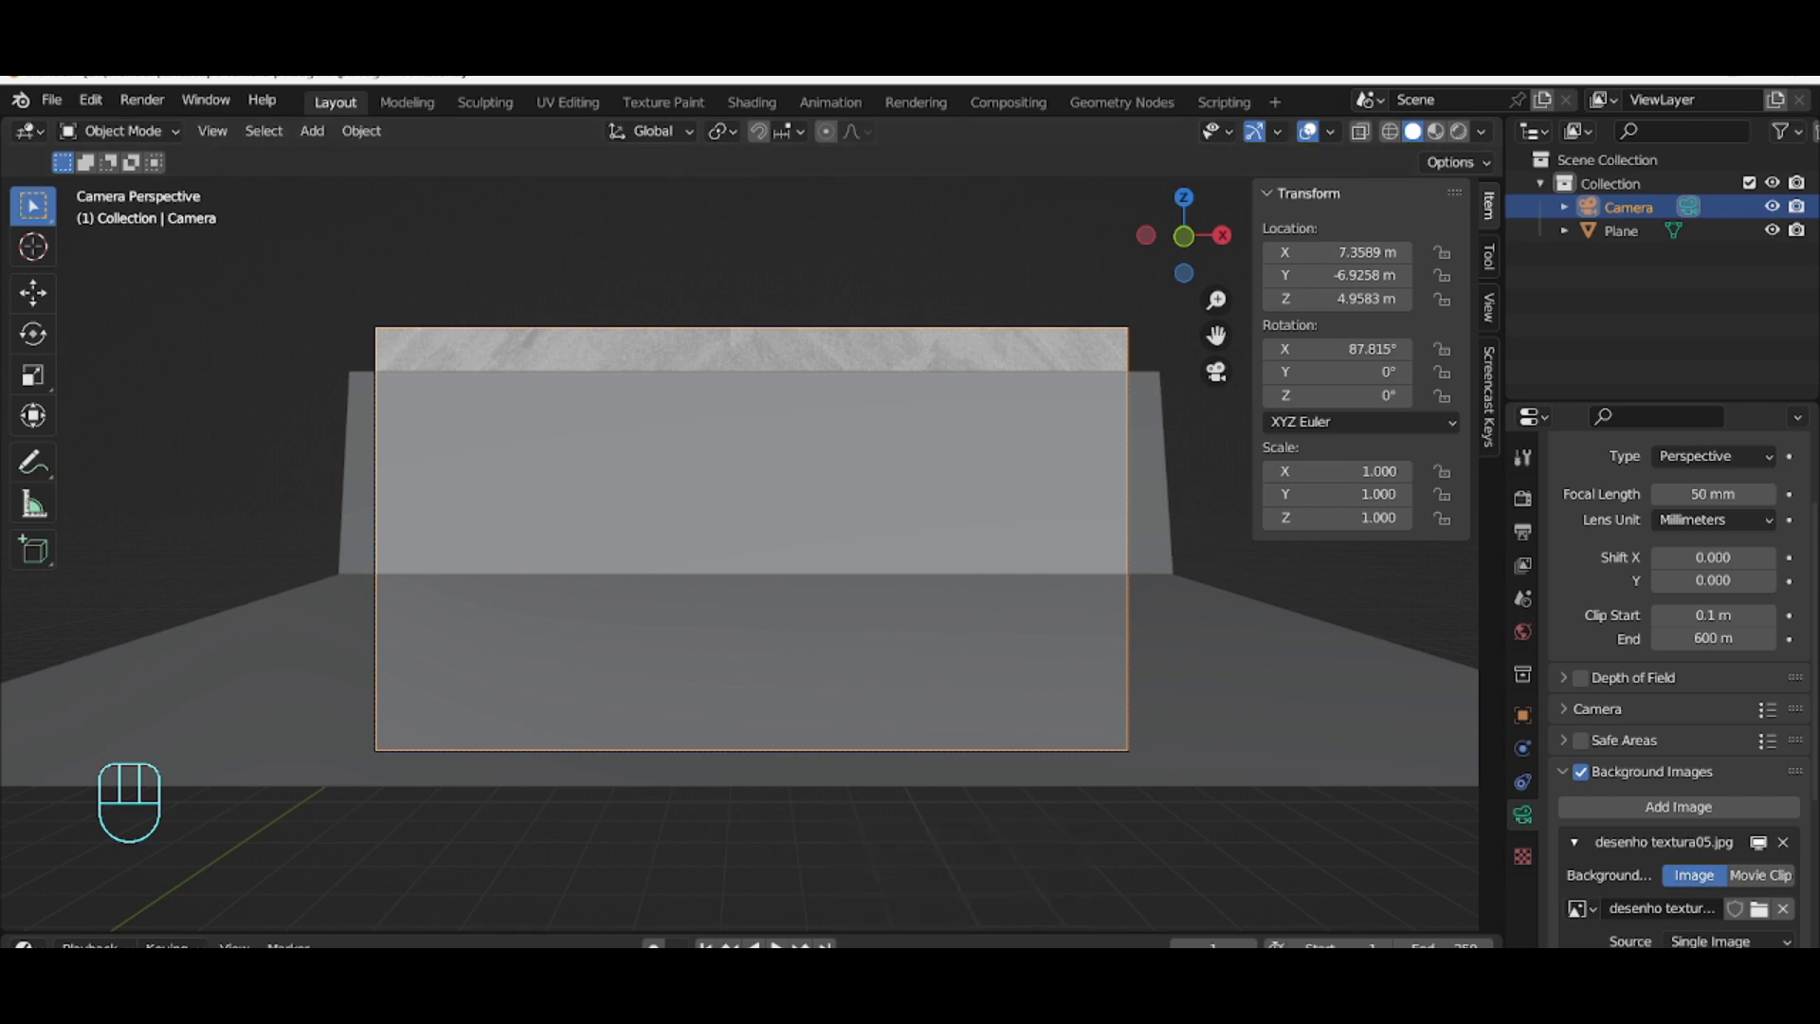
Step: Enter Edit Mode on the plane, select all its geometry and subdivide it
left_click(1156, 401)
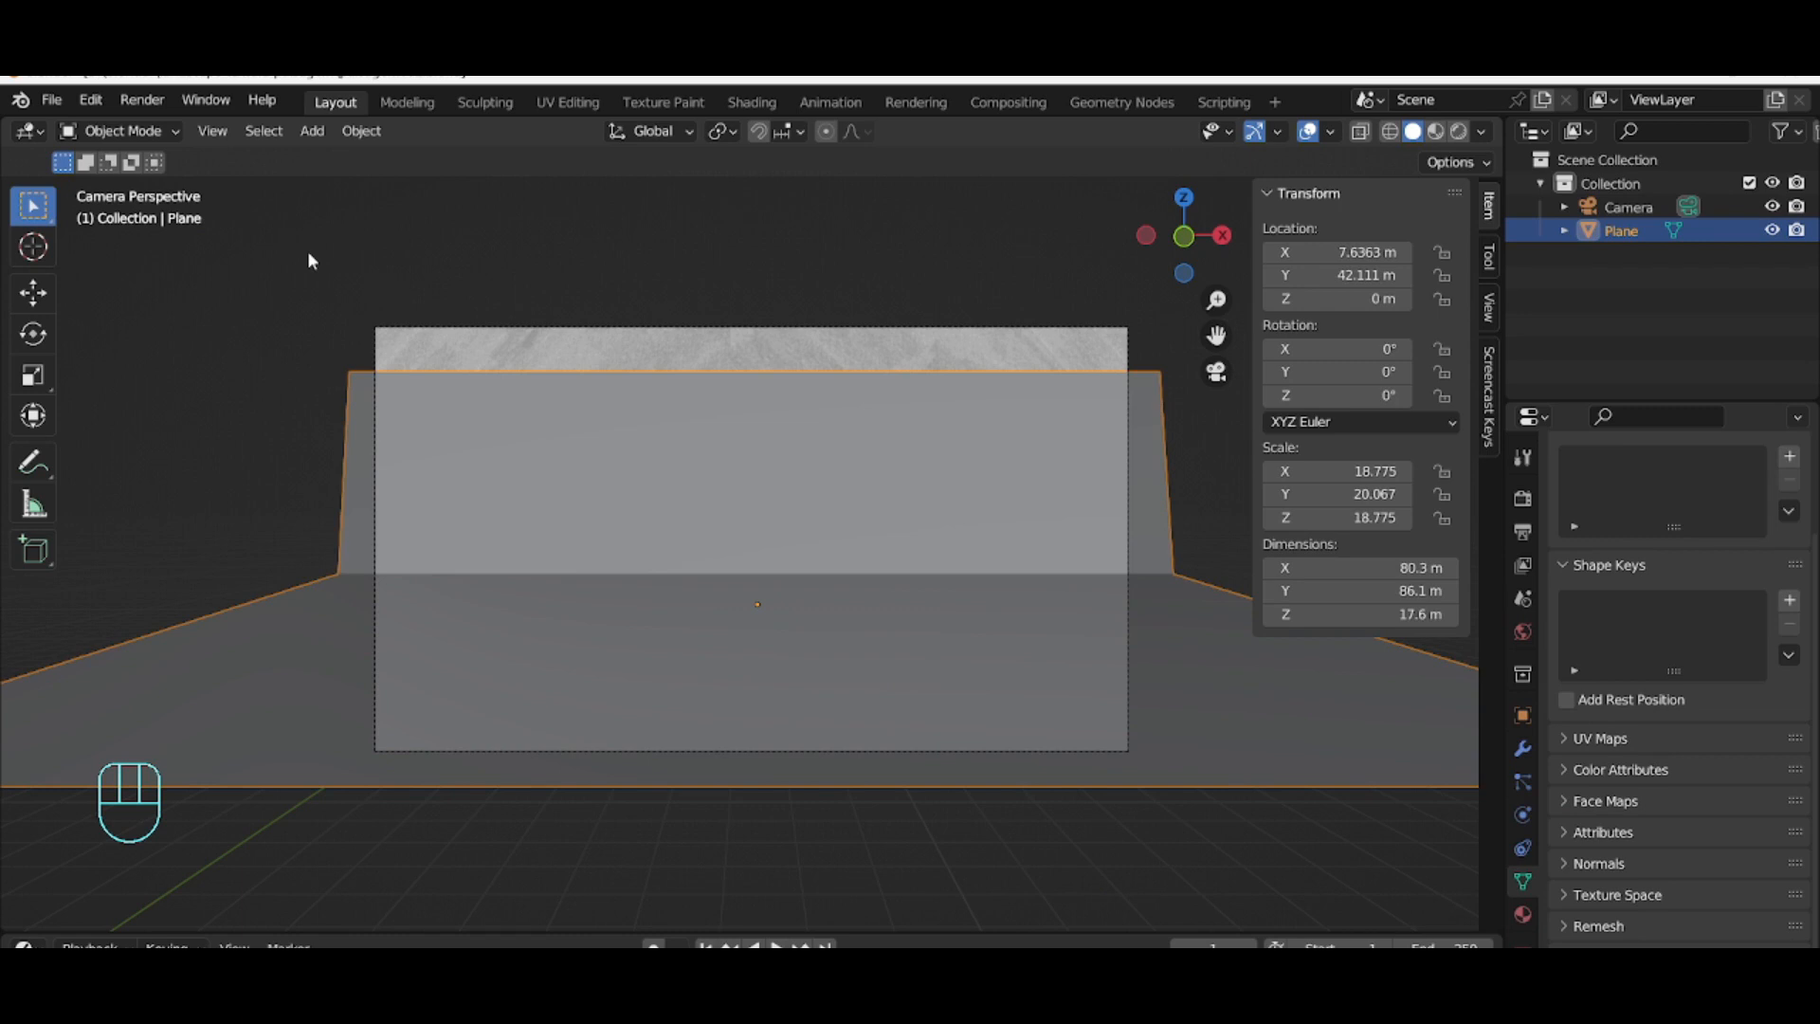
left_click(142, 131)
left_click(137, 181)
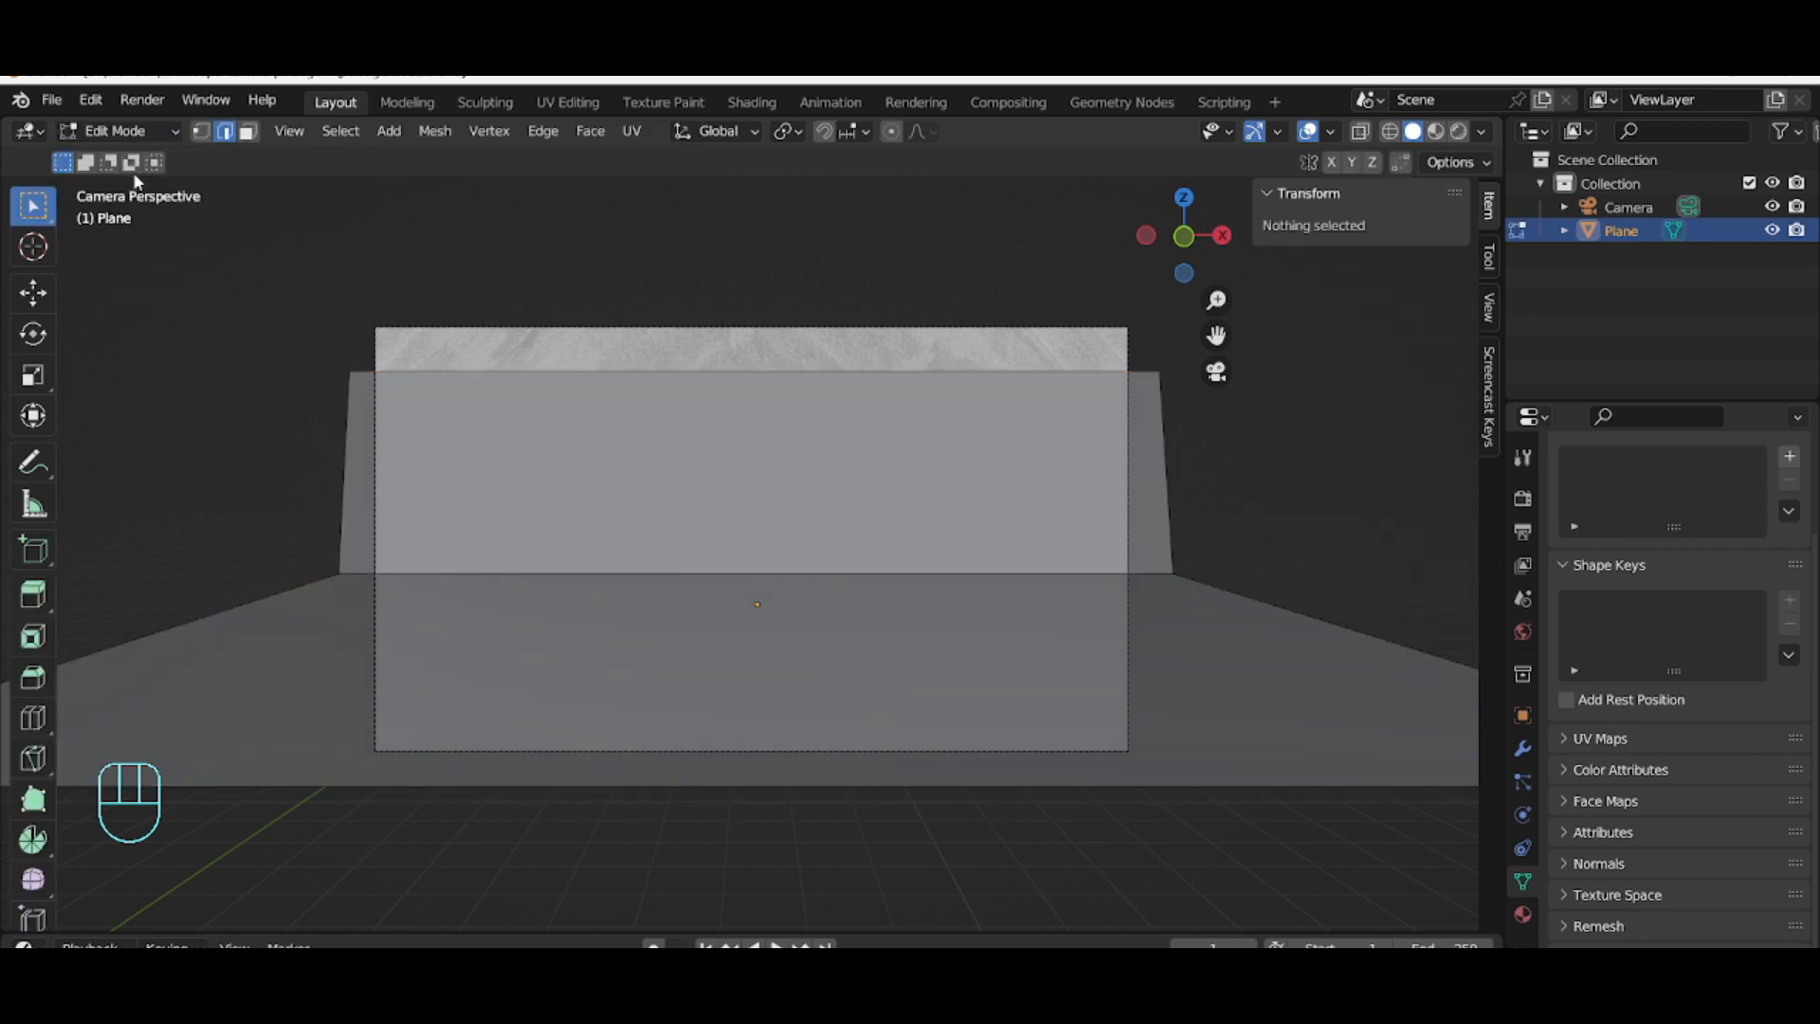
left_click(351, 461)
key("a")
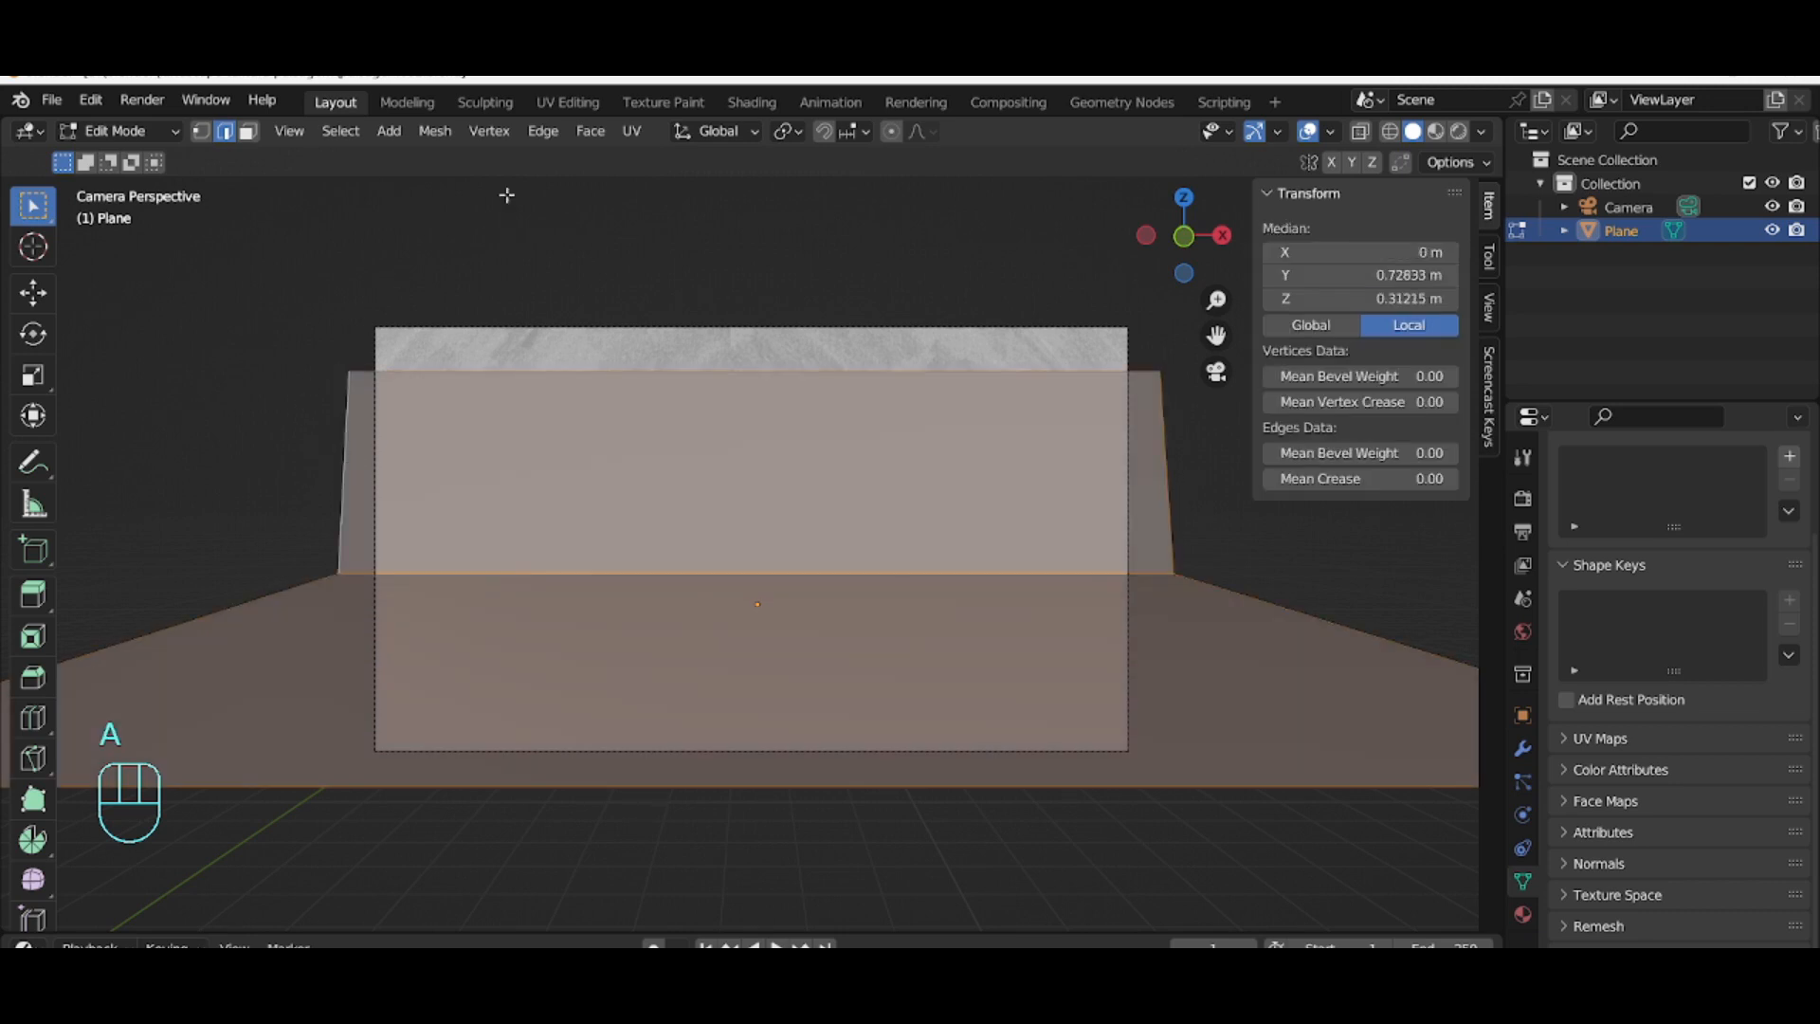
left_click(536, 132)
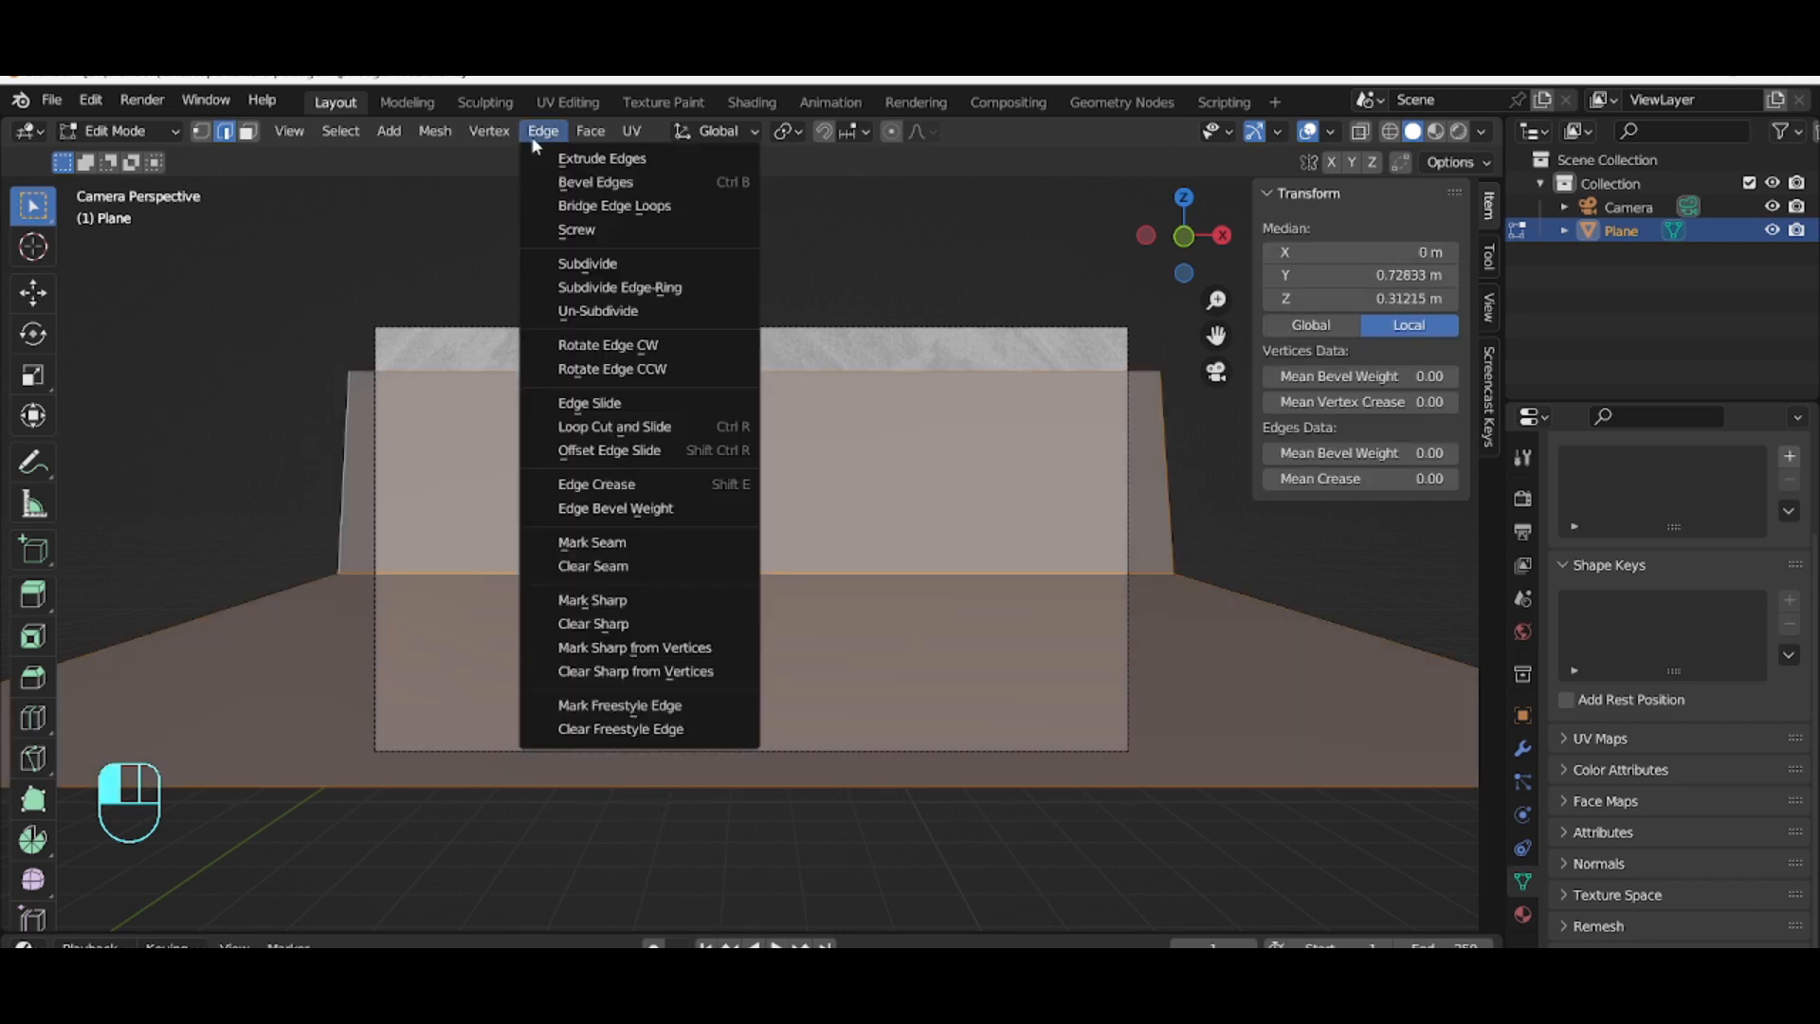
left_click(567, 265)
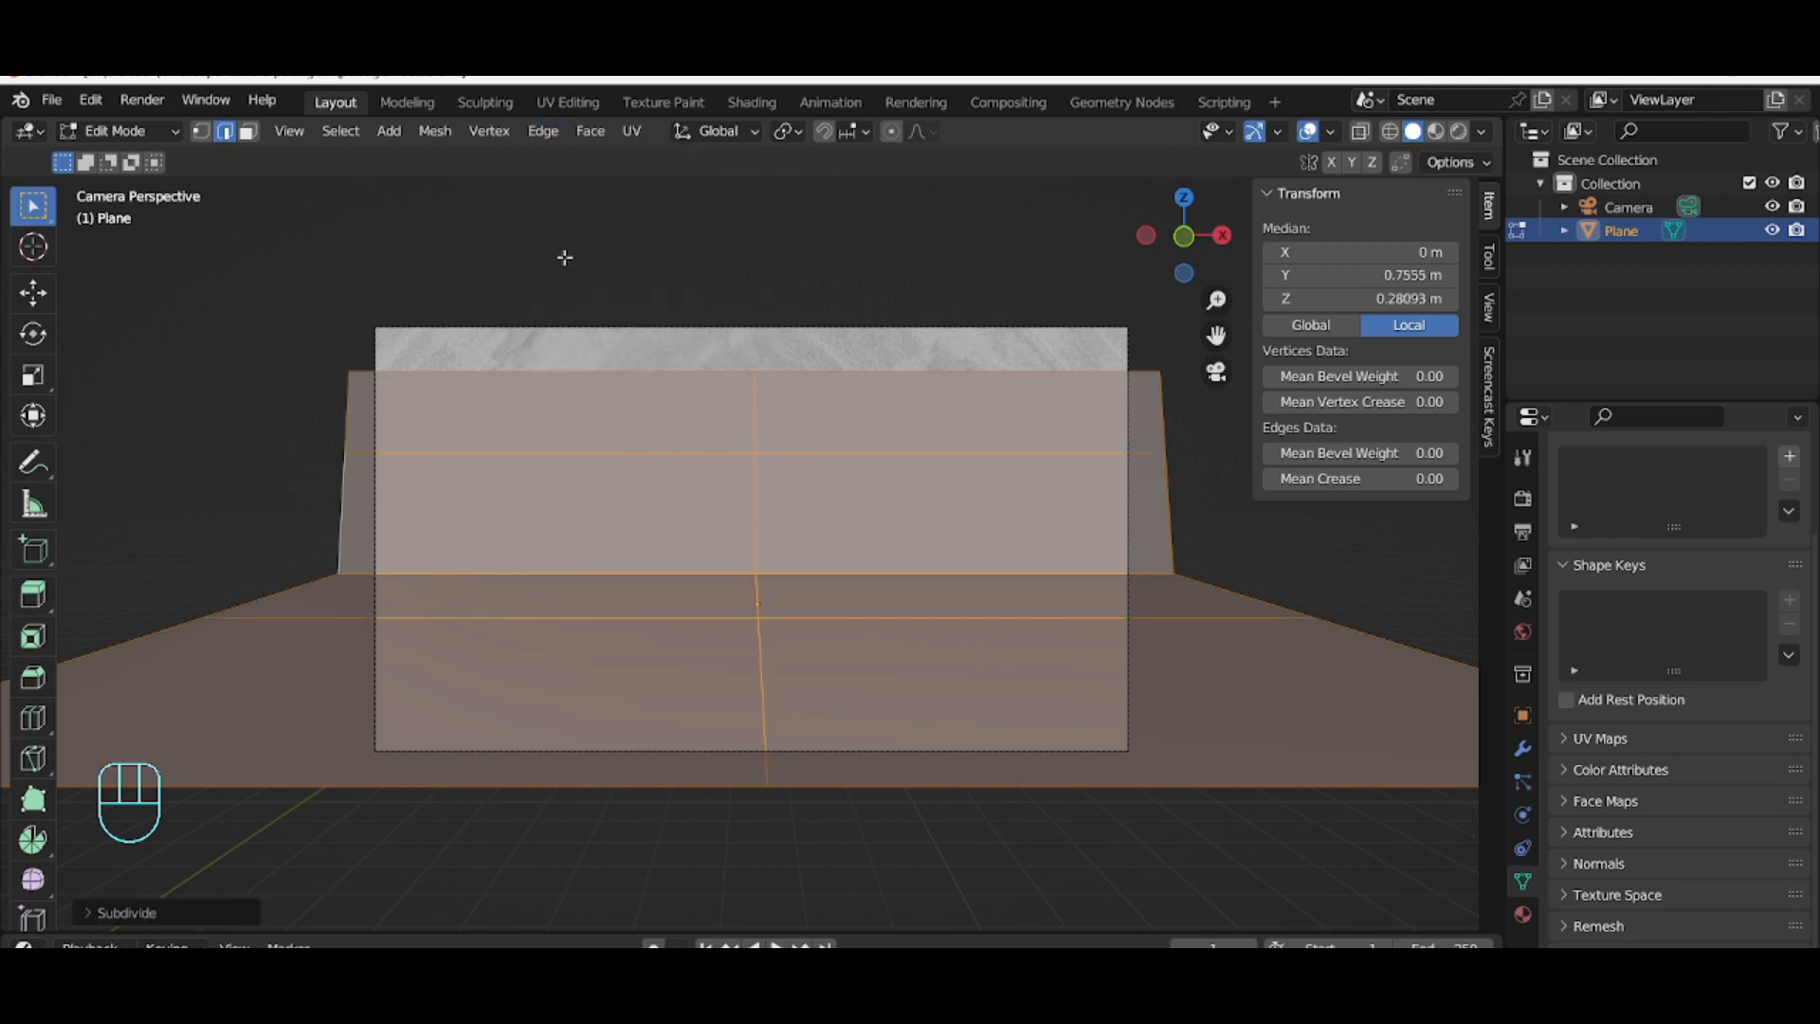
Step: Set the subdivision's number of cuts to 60
left_click(101, 913)
left_click(333, 751)
type("10")
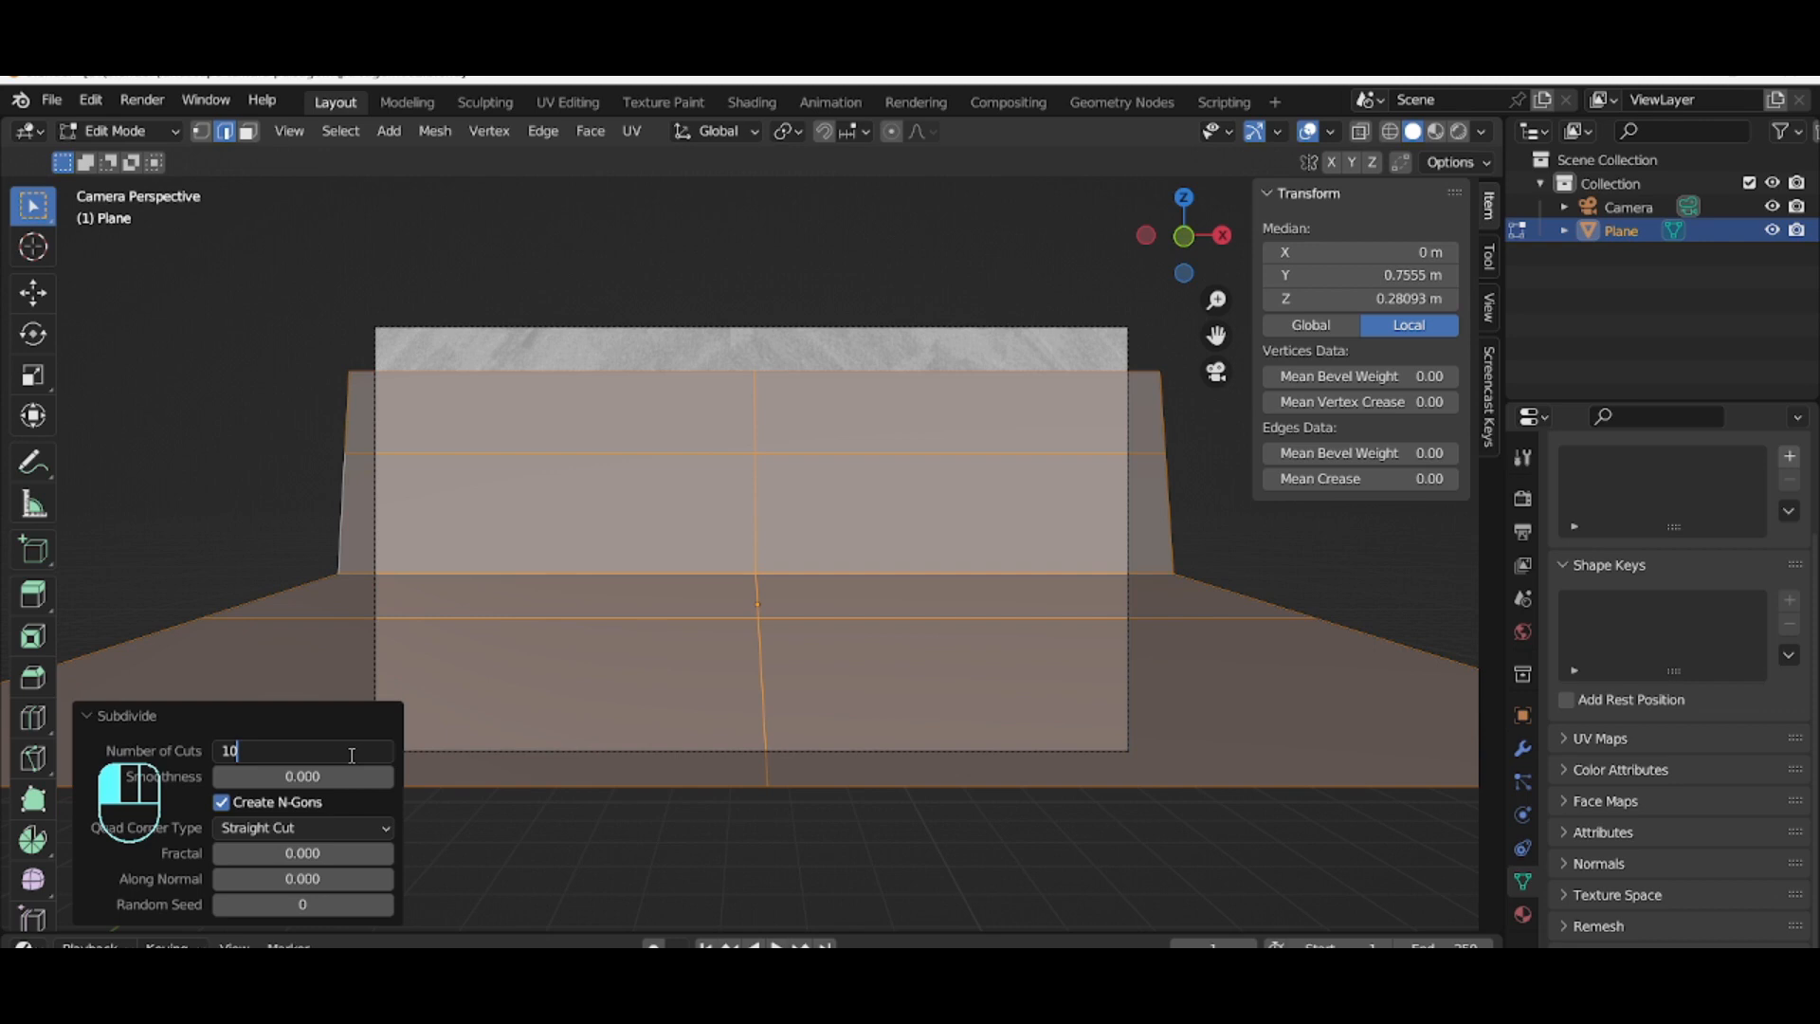
key("Return")
left_click(348, 753)
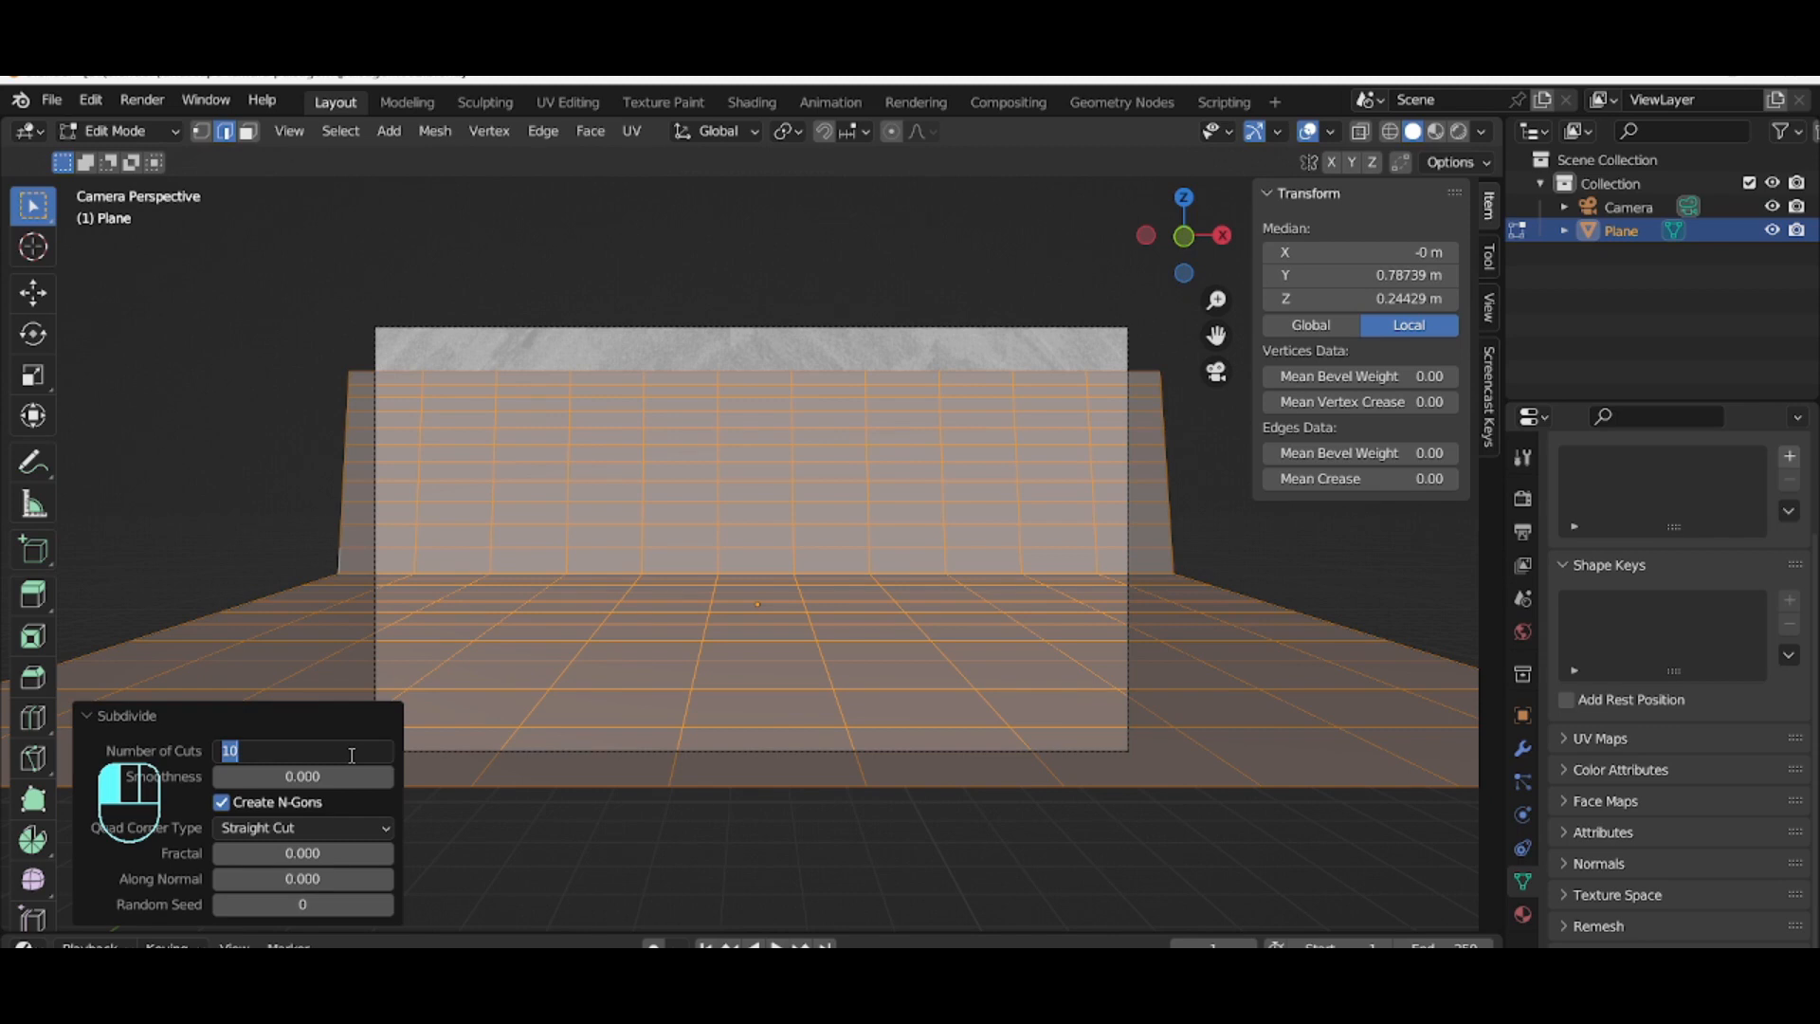
type("60")
key("Return")
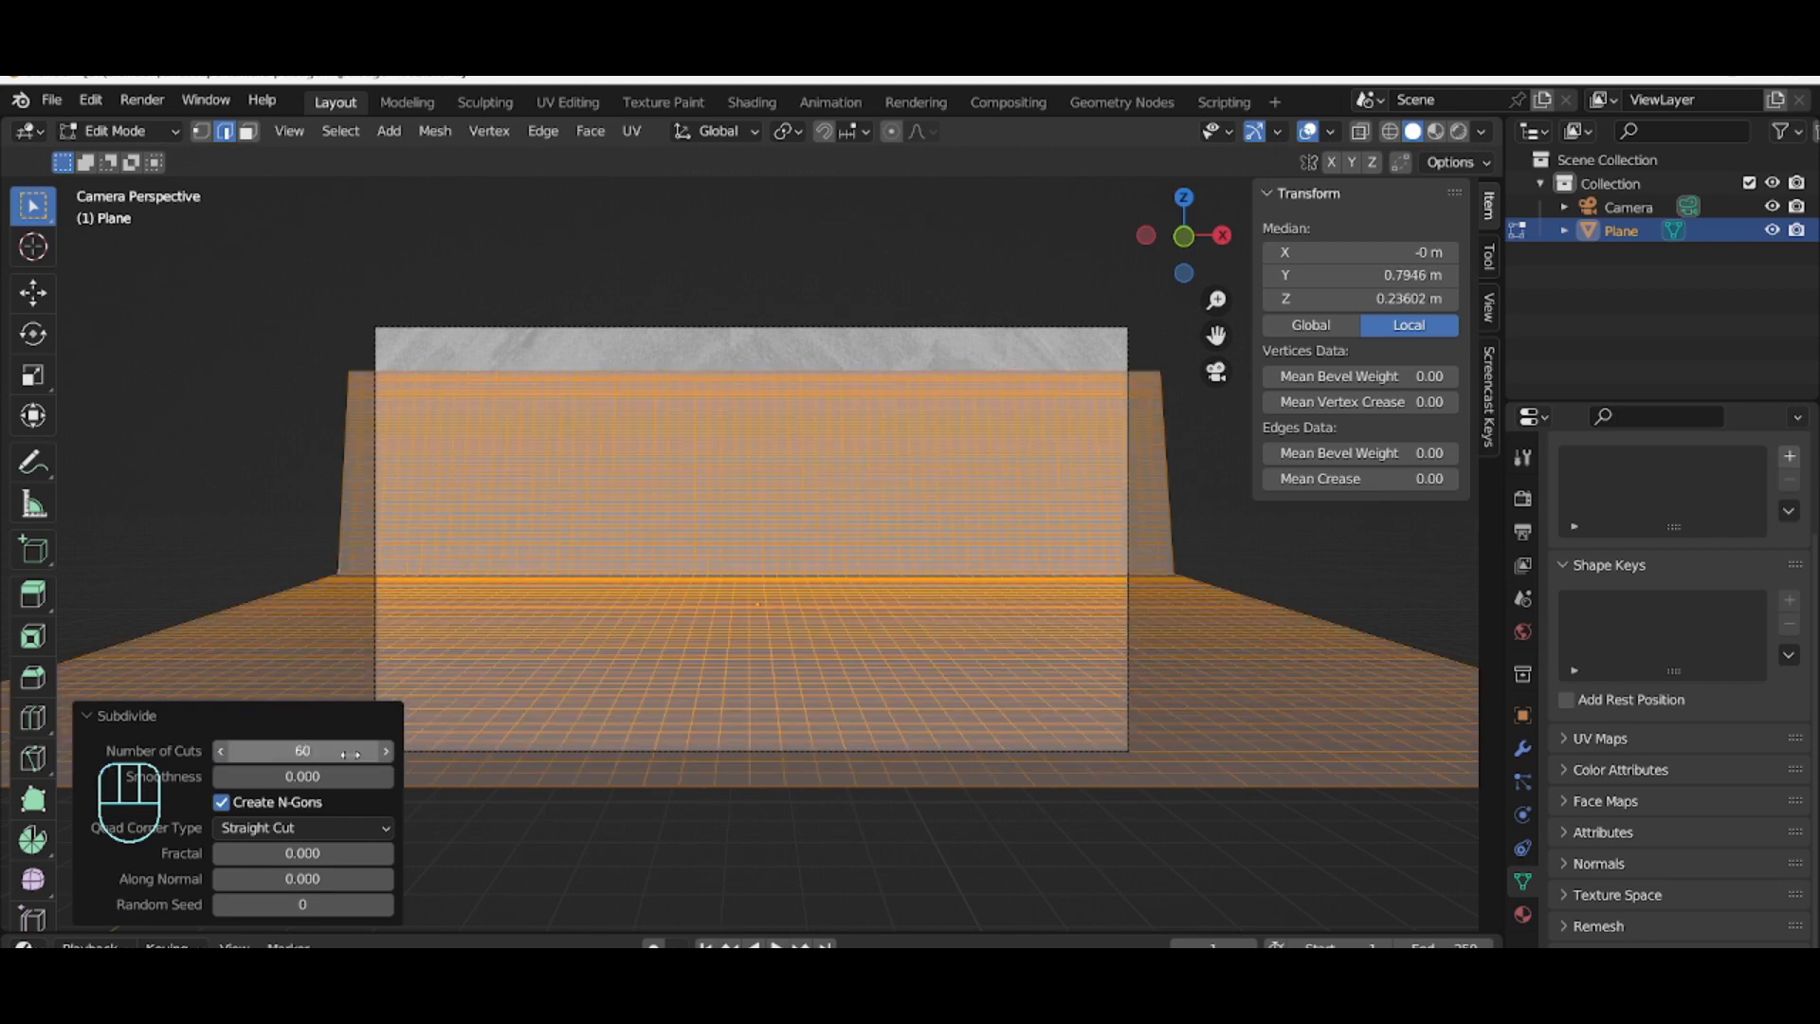
left_click(351, 754)
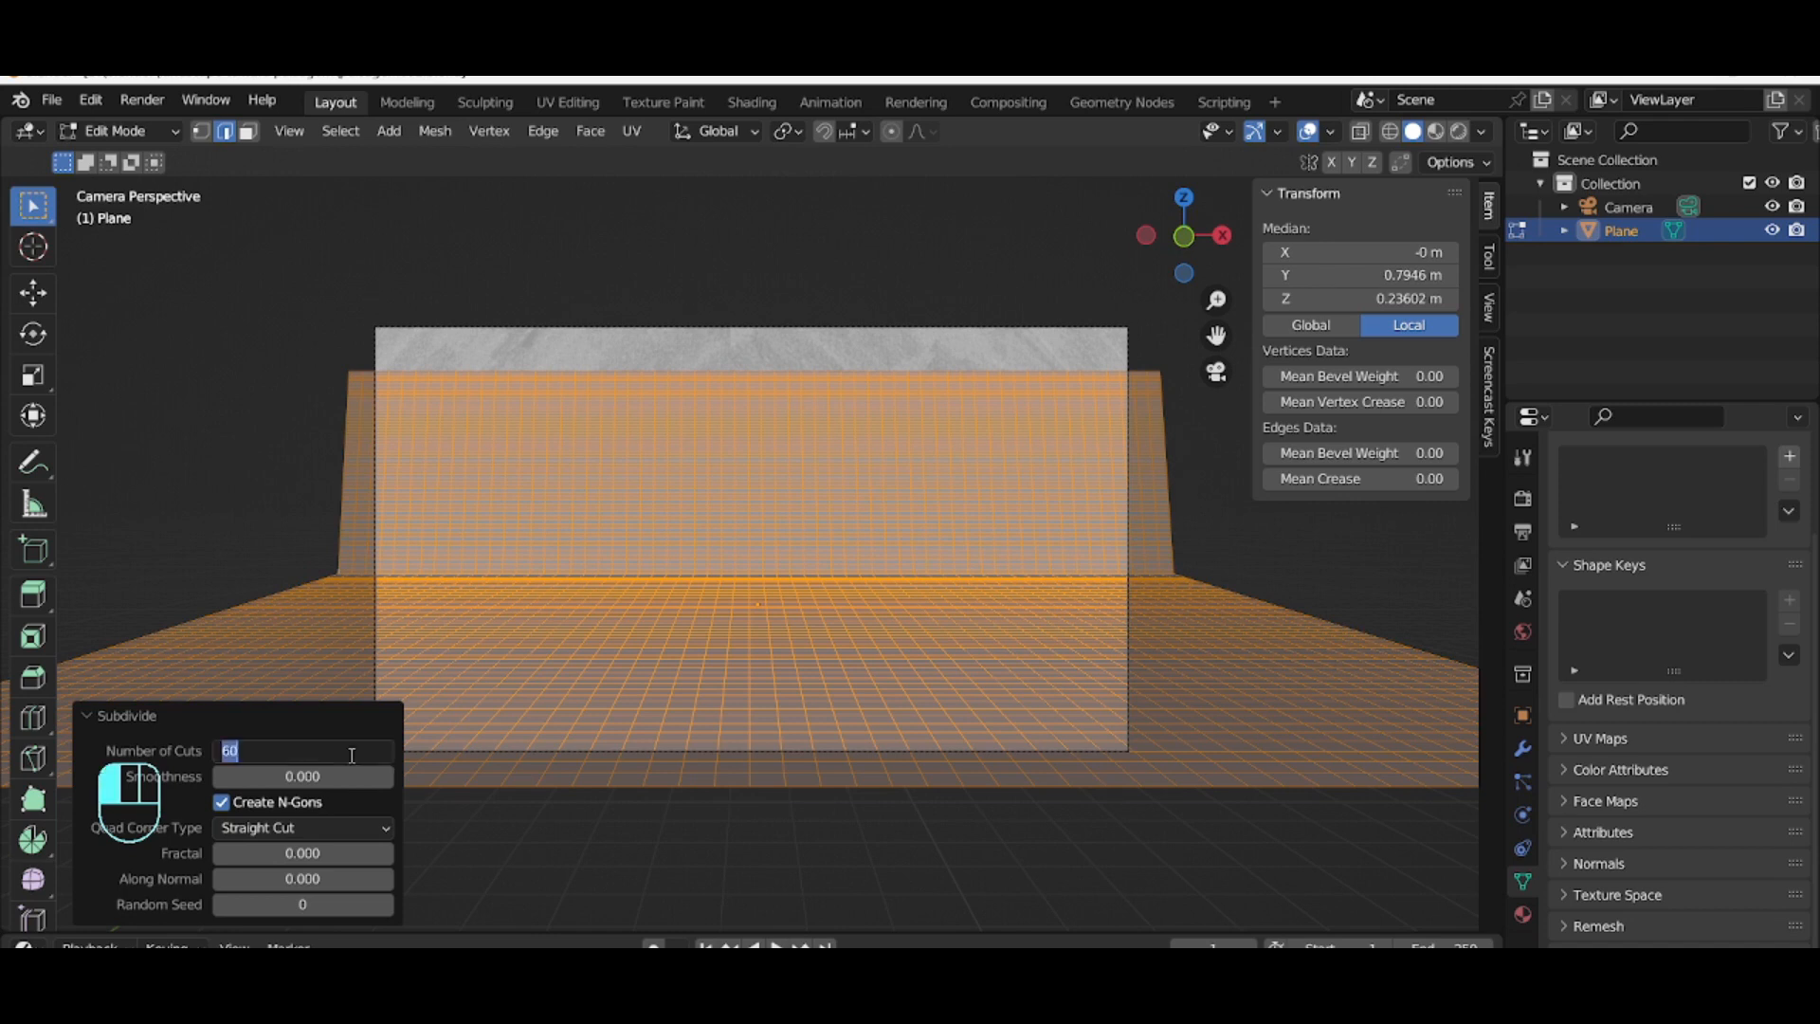
Step: Set the subdivision's number of cuts to 90
type("90")
key("Return")
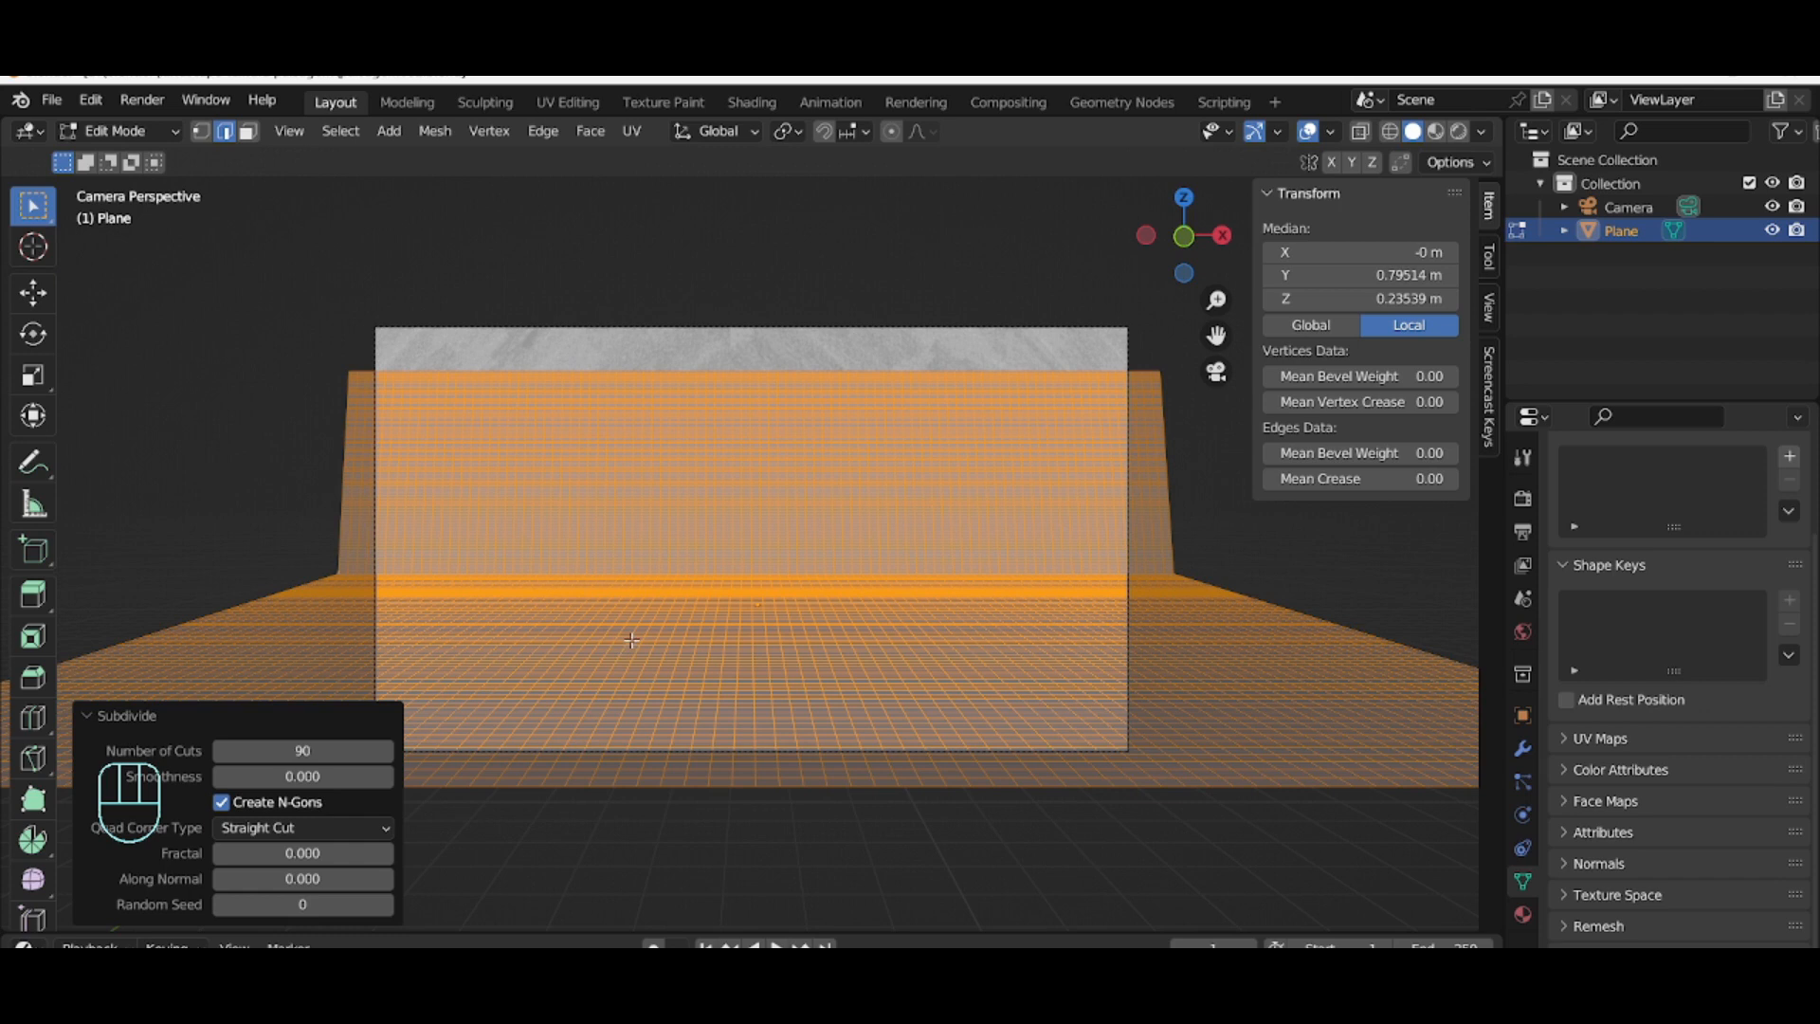
Step: Enable proportional editing, switch to vertex select mode and deselect everything
left_click(892, 130)
left_click(390, 372)
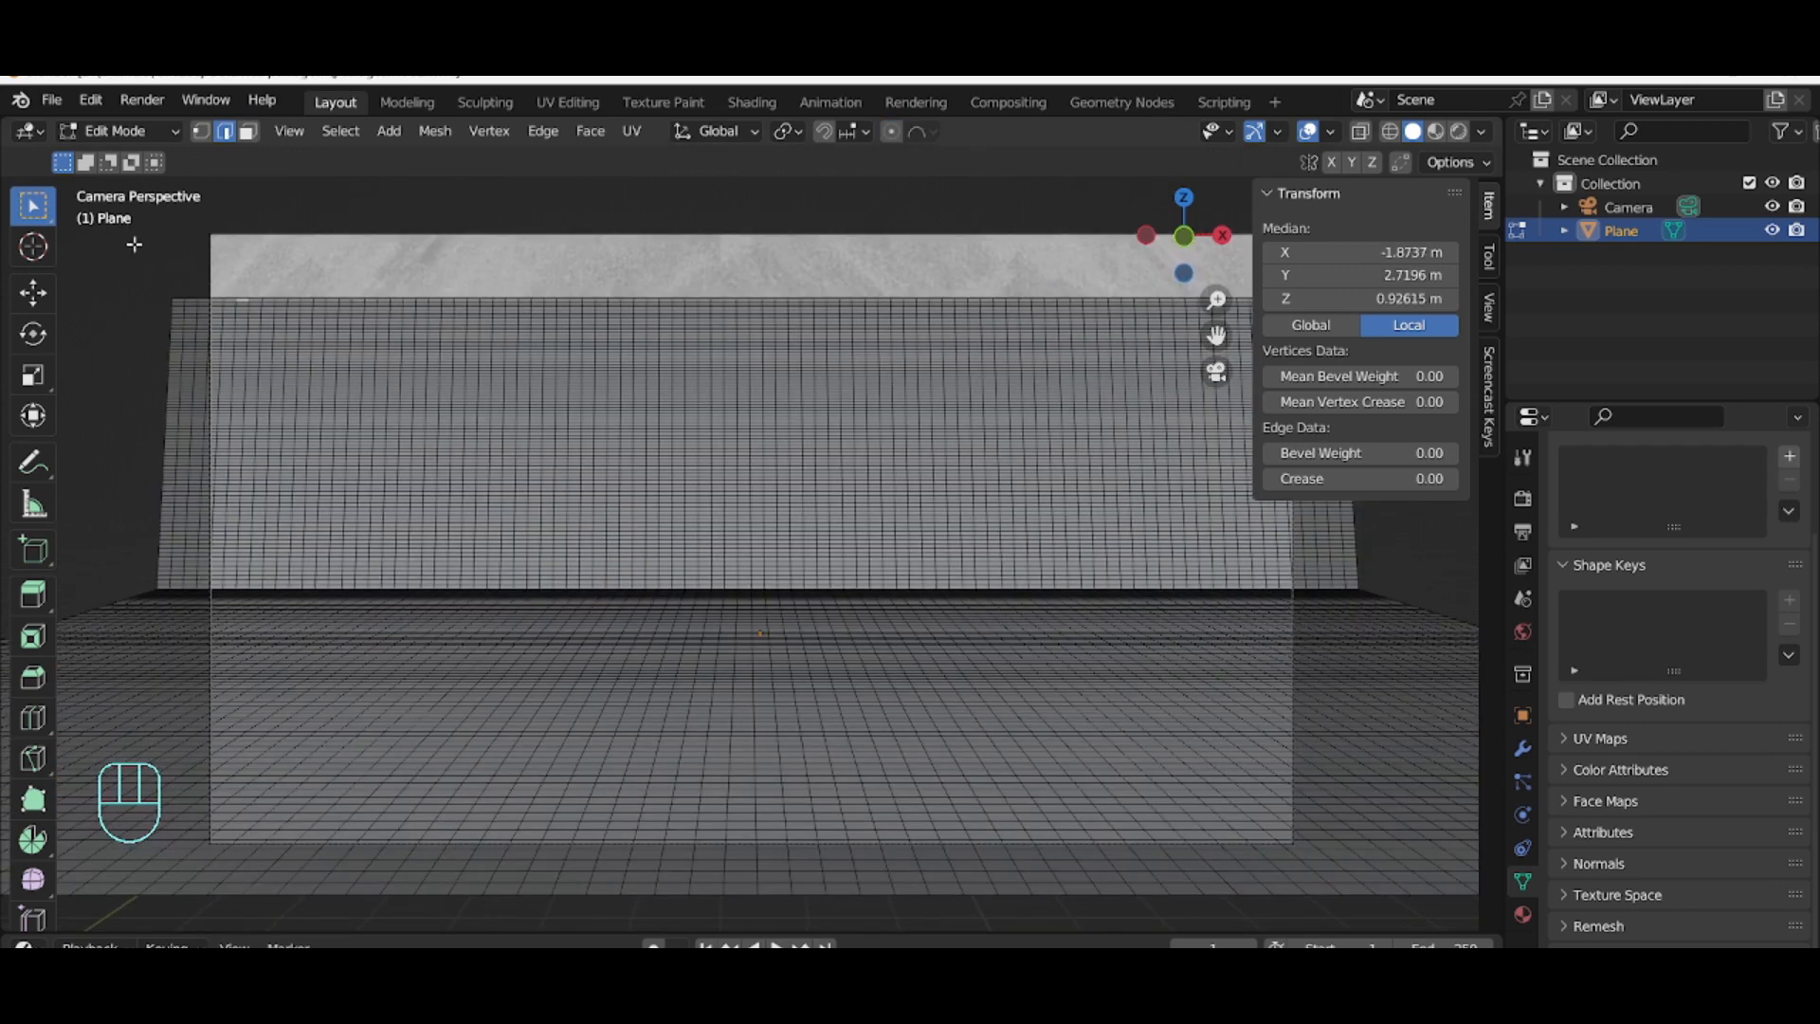
left_click(200, 130)
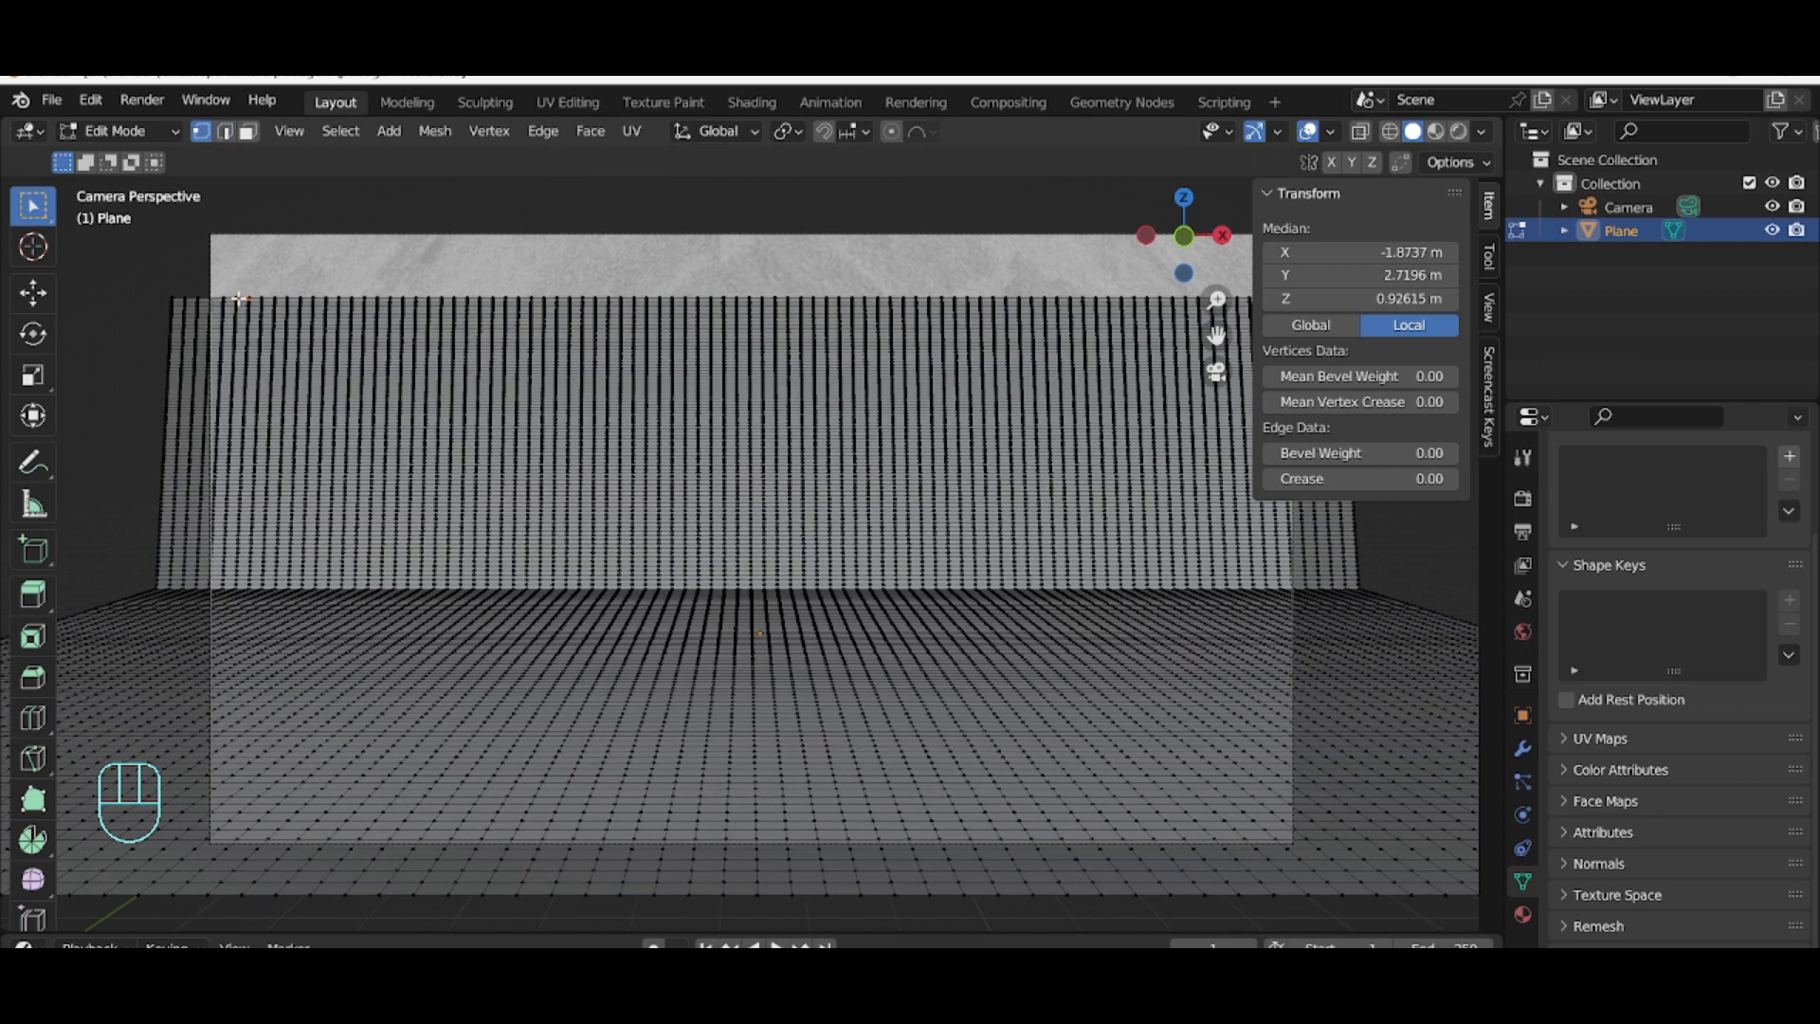
left_click(820, 207)
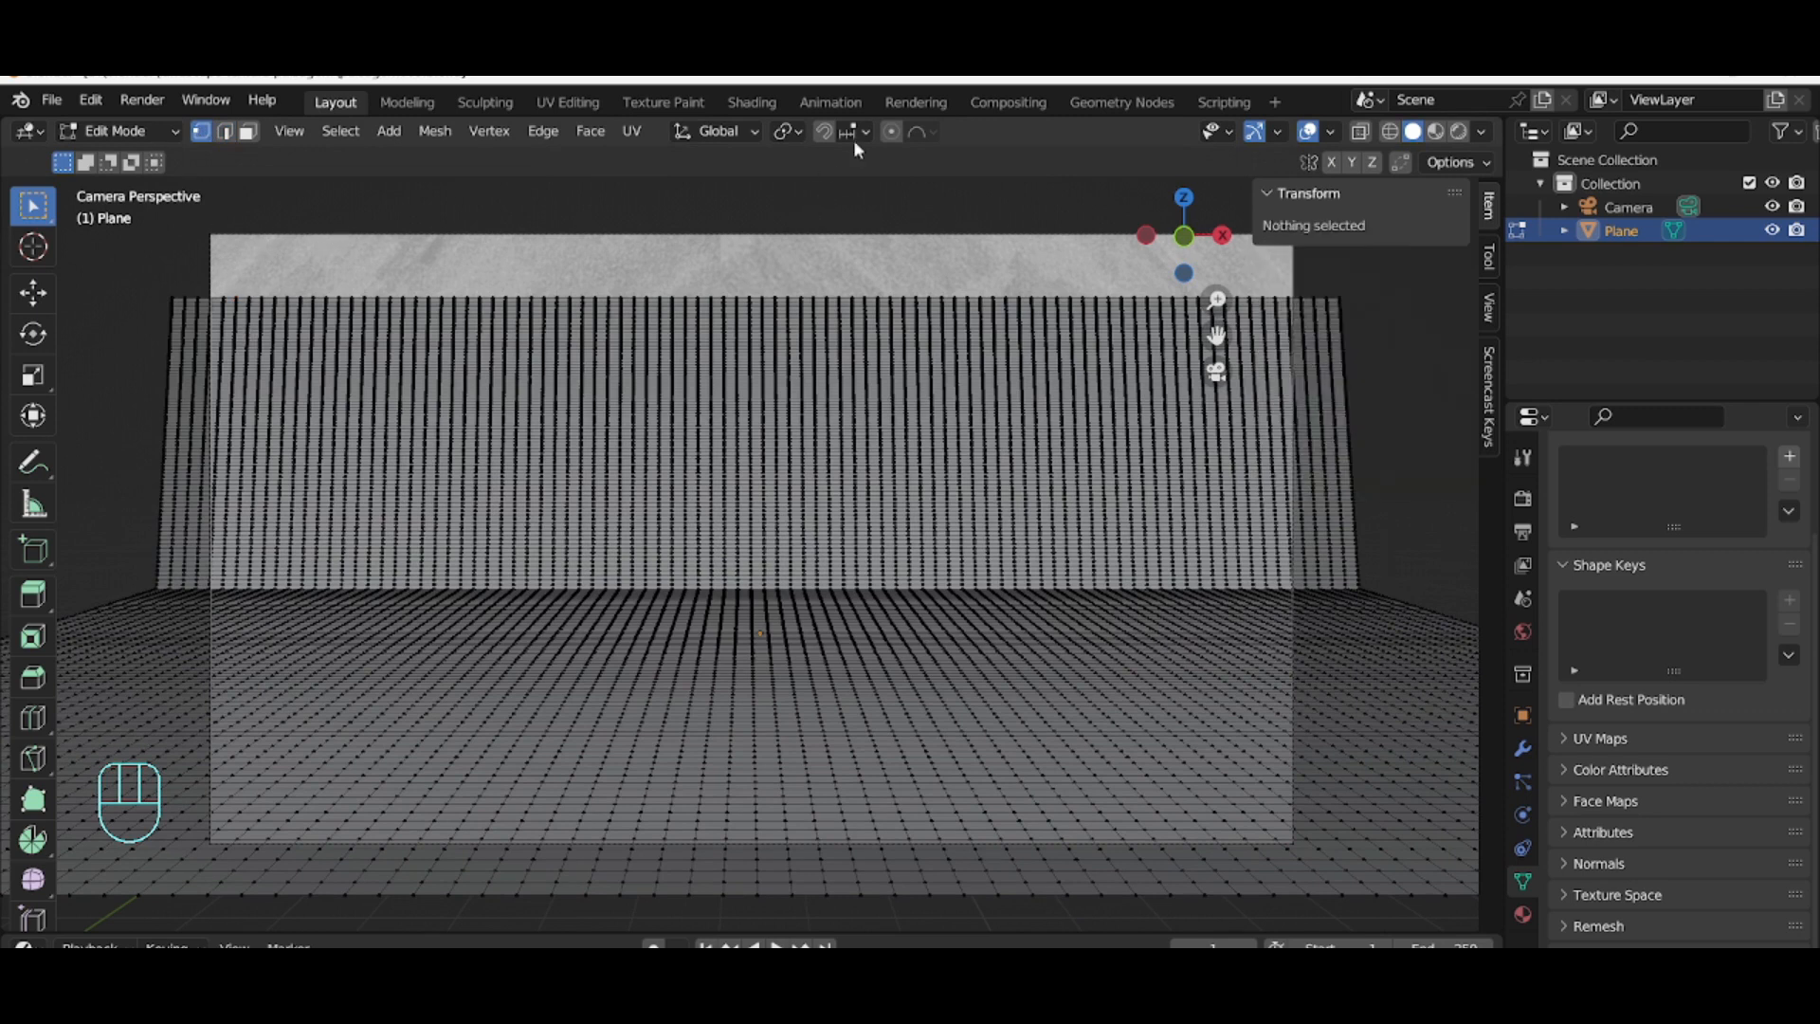
Step: Set the proportional editing falloff to Smooth and switch the viewport to wireframe display
left_click(929, 133)
left_click(913, 235)
left_click(1390, 132)
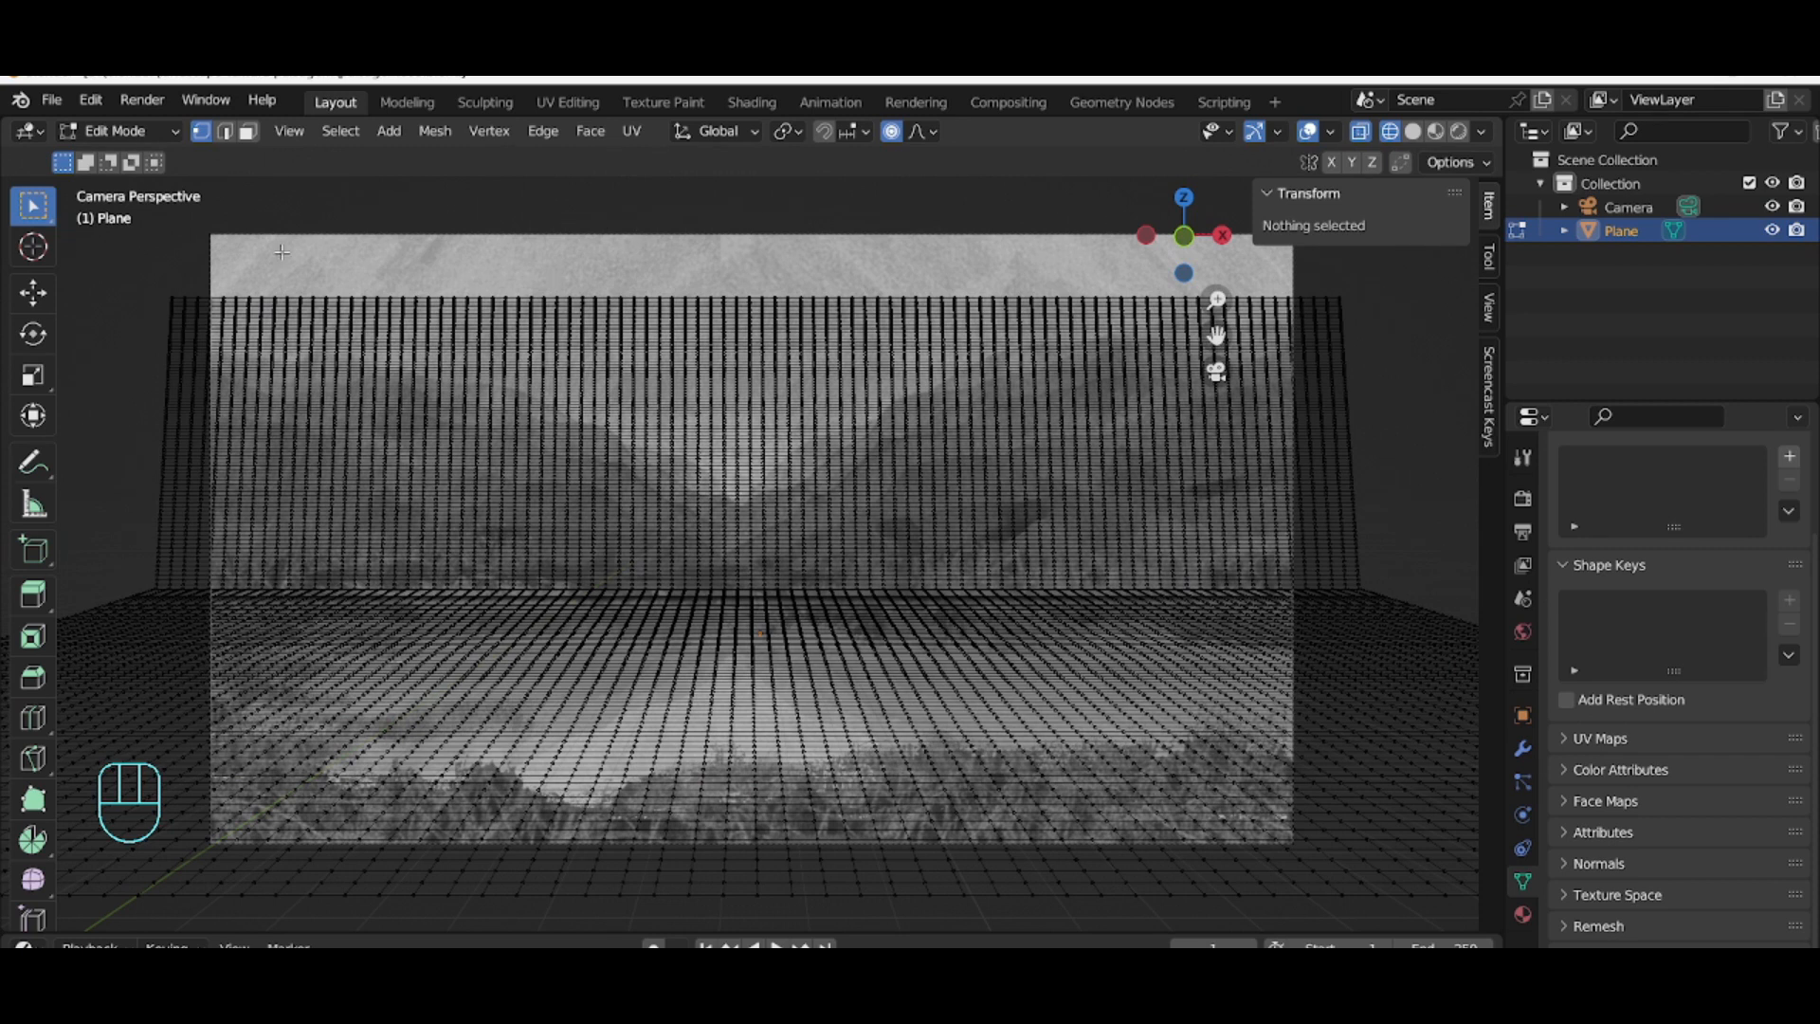
Step: Lower a top-edge vertex at the left along Z about 0.84 m, setting the proportional size to 5
left_click(237, 298)
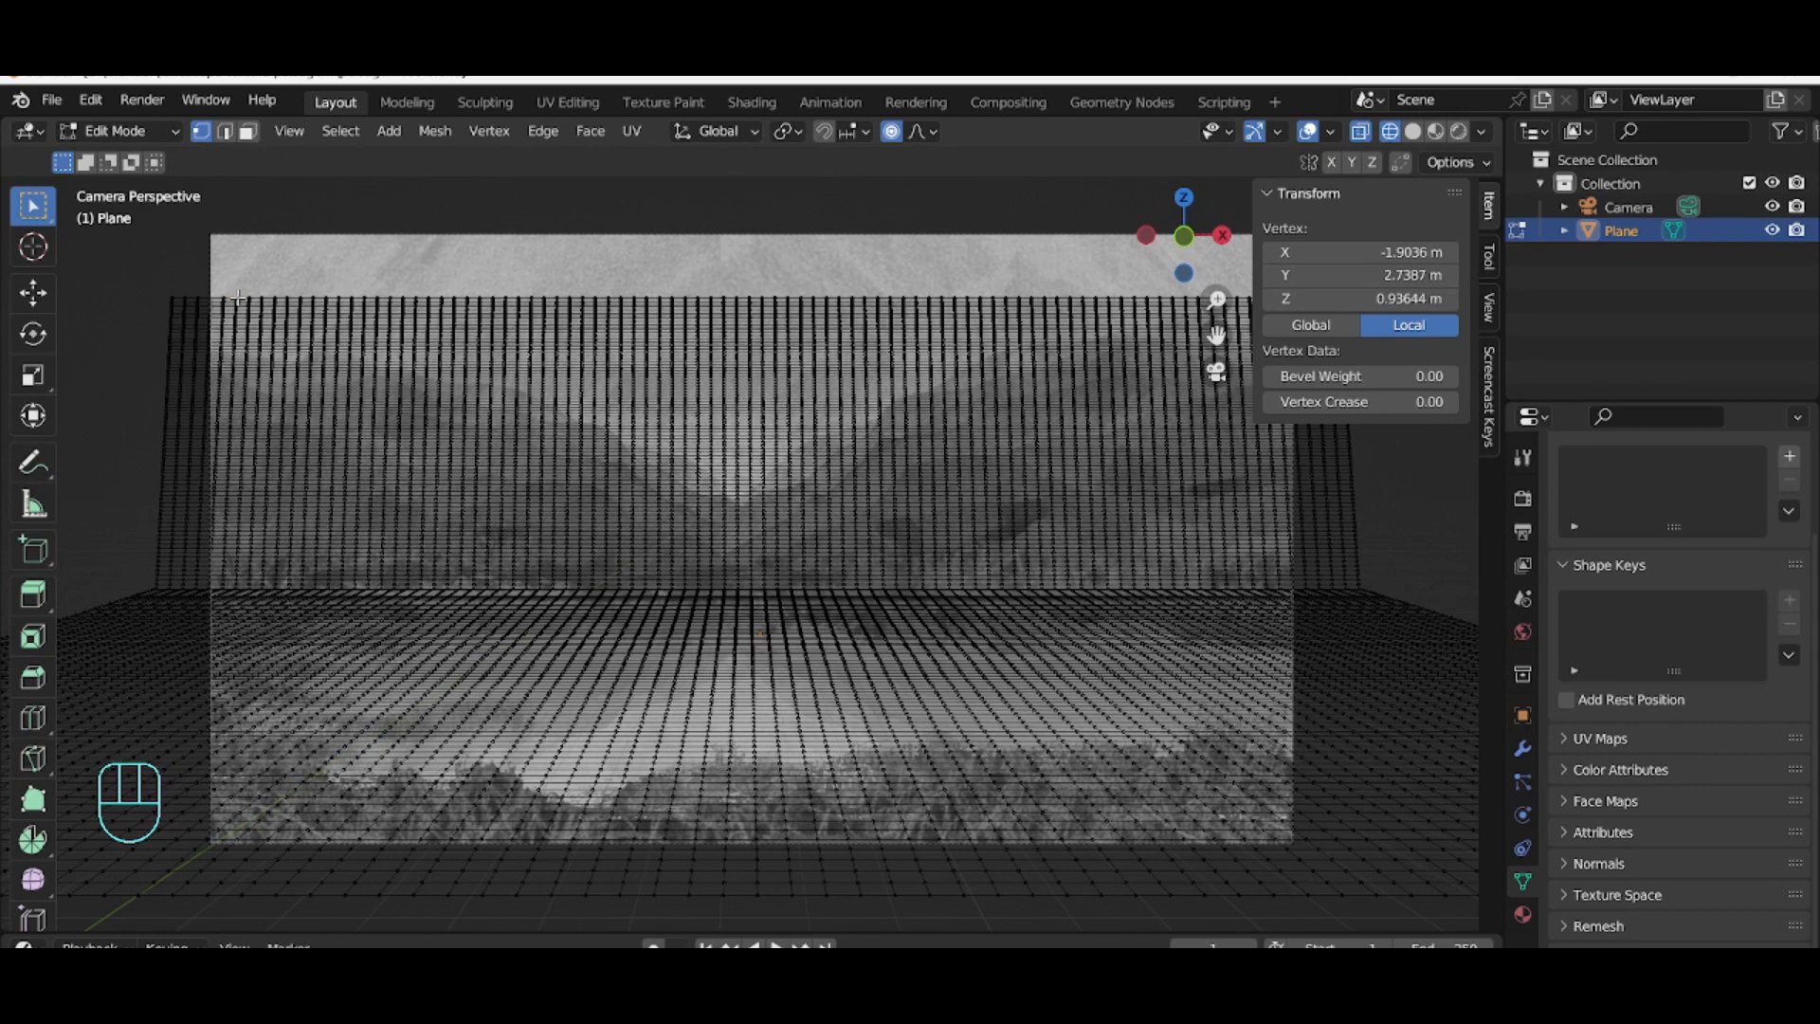
key("g")
key("z")
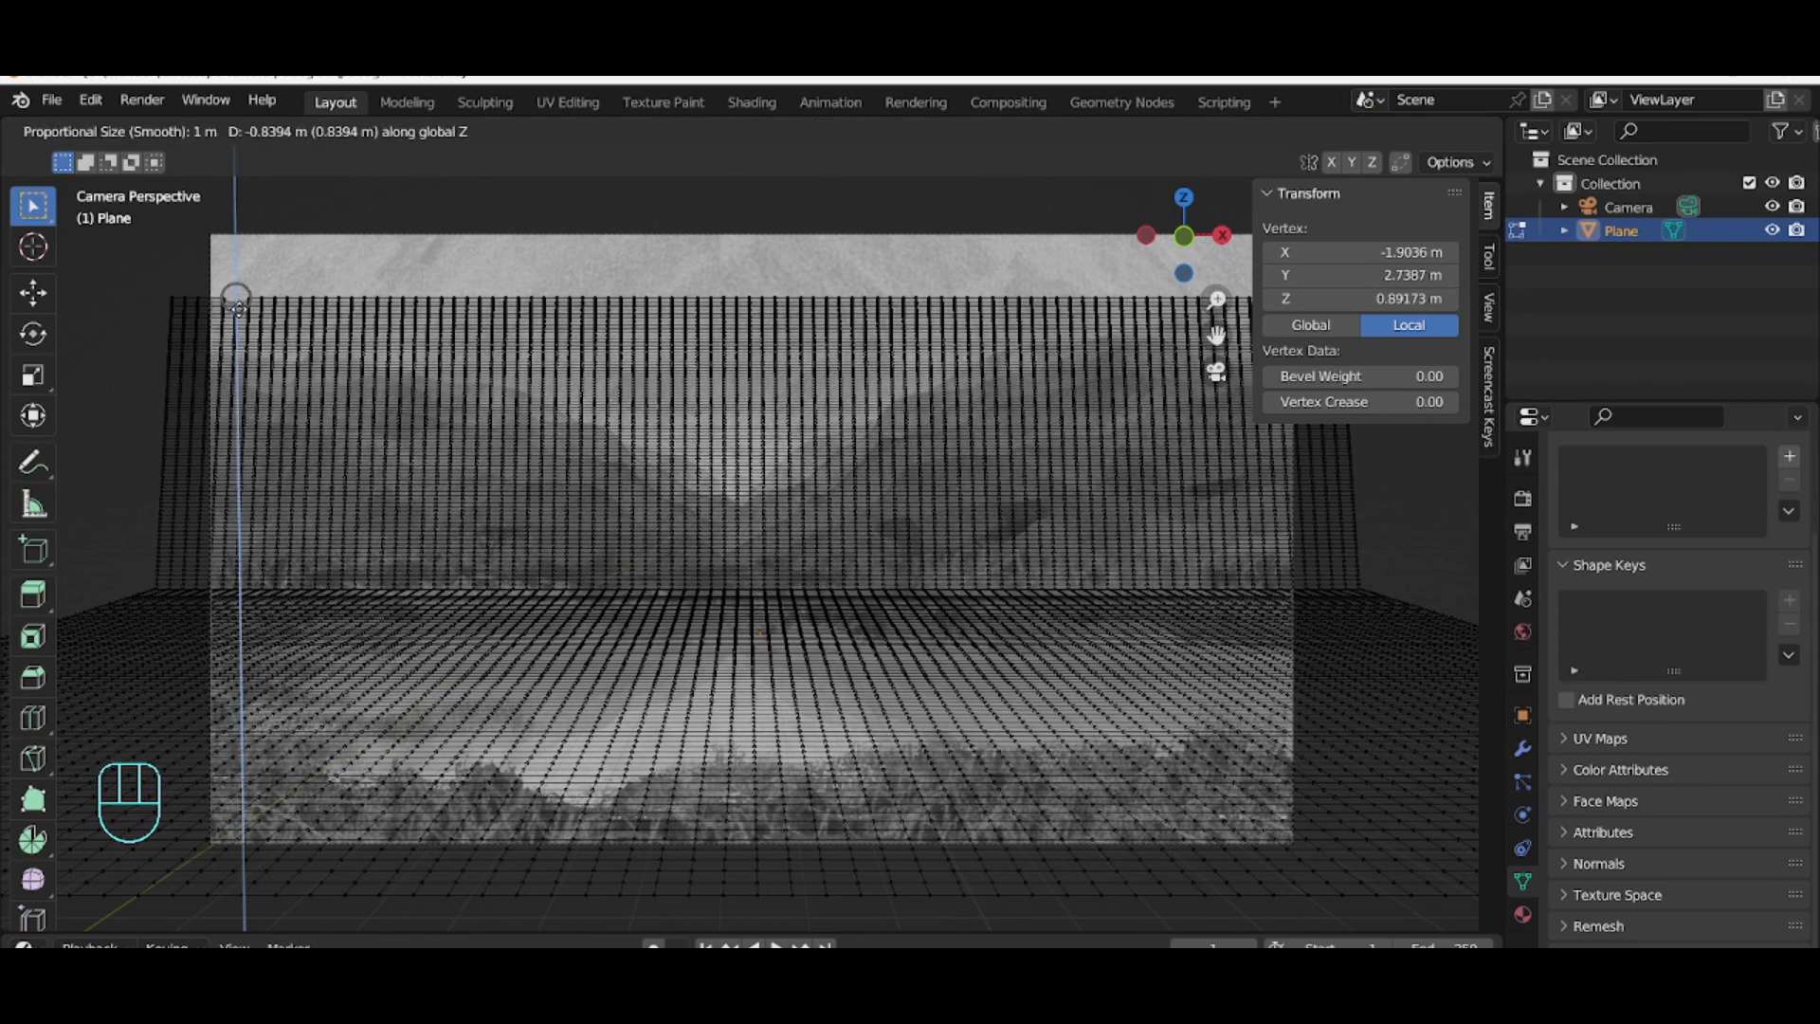
left_click(239, 308)
left_click(284, 851)
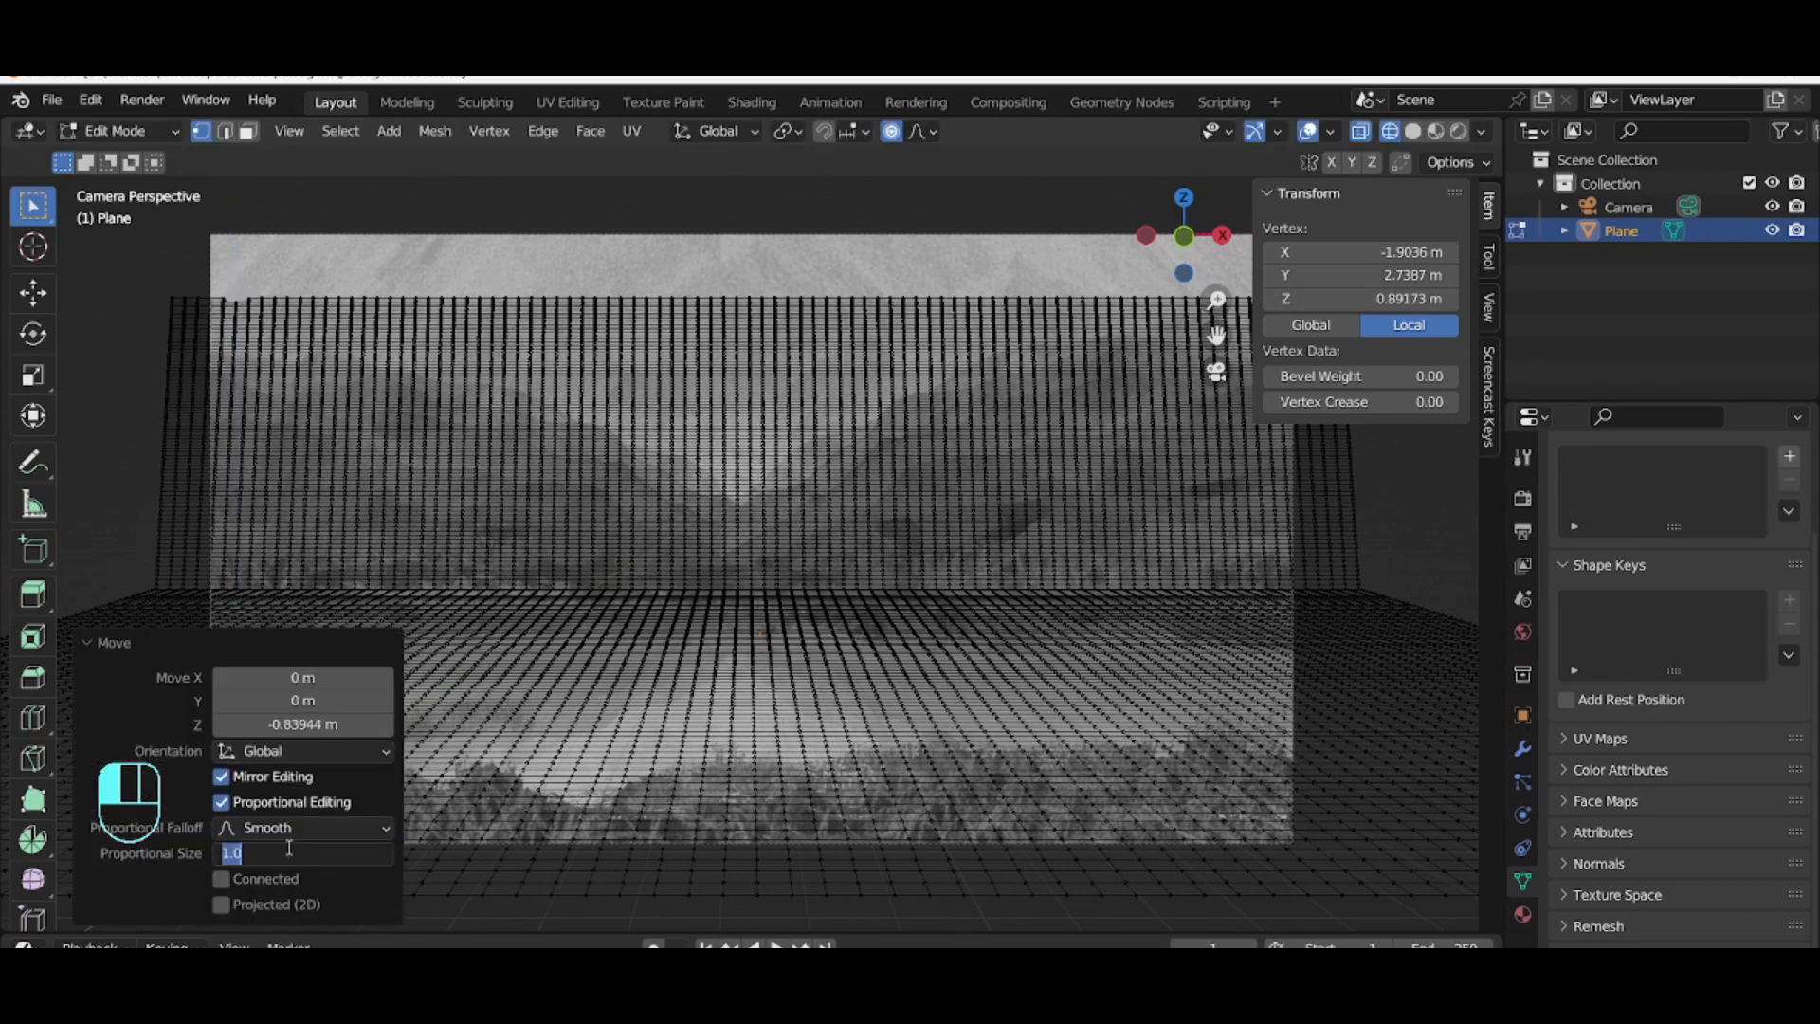
type("5")
key("Return")
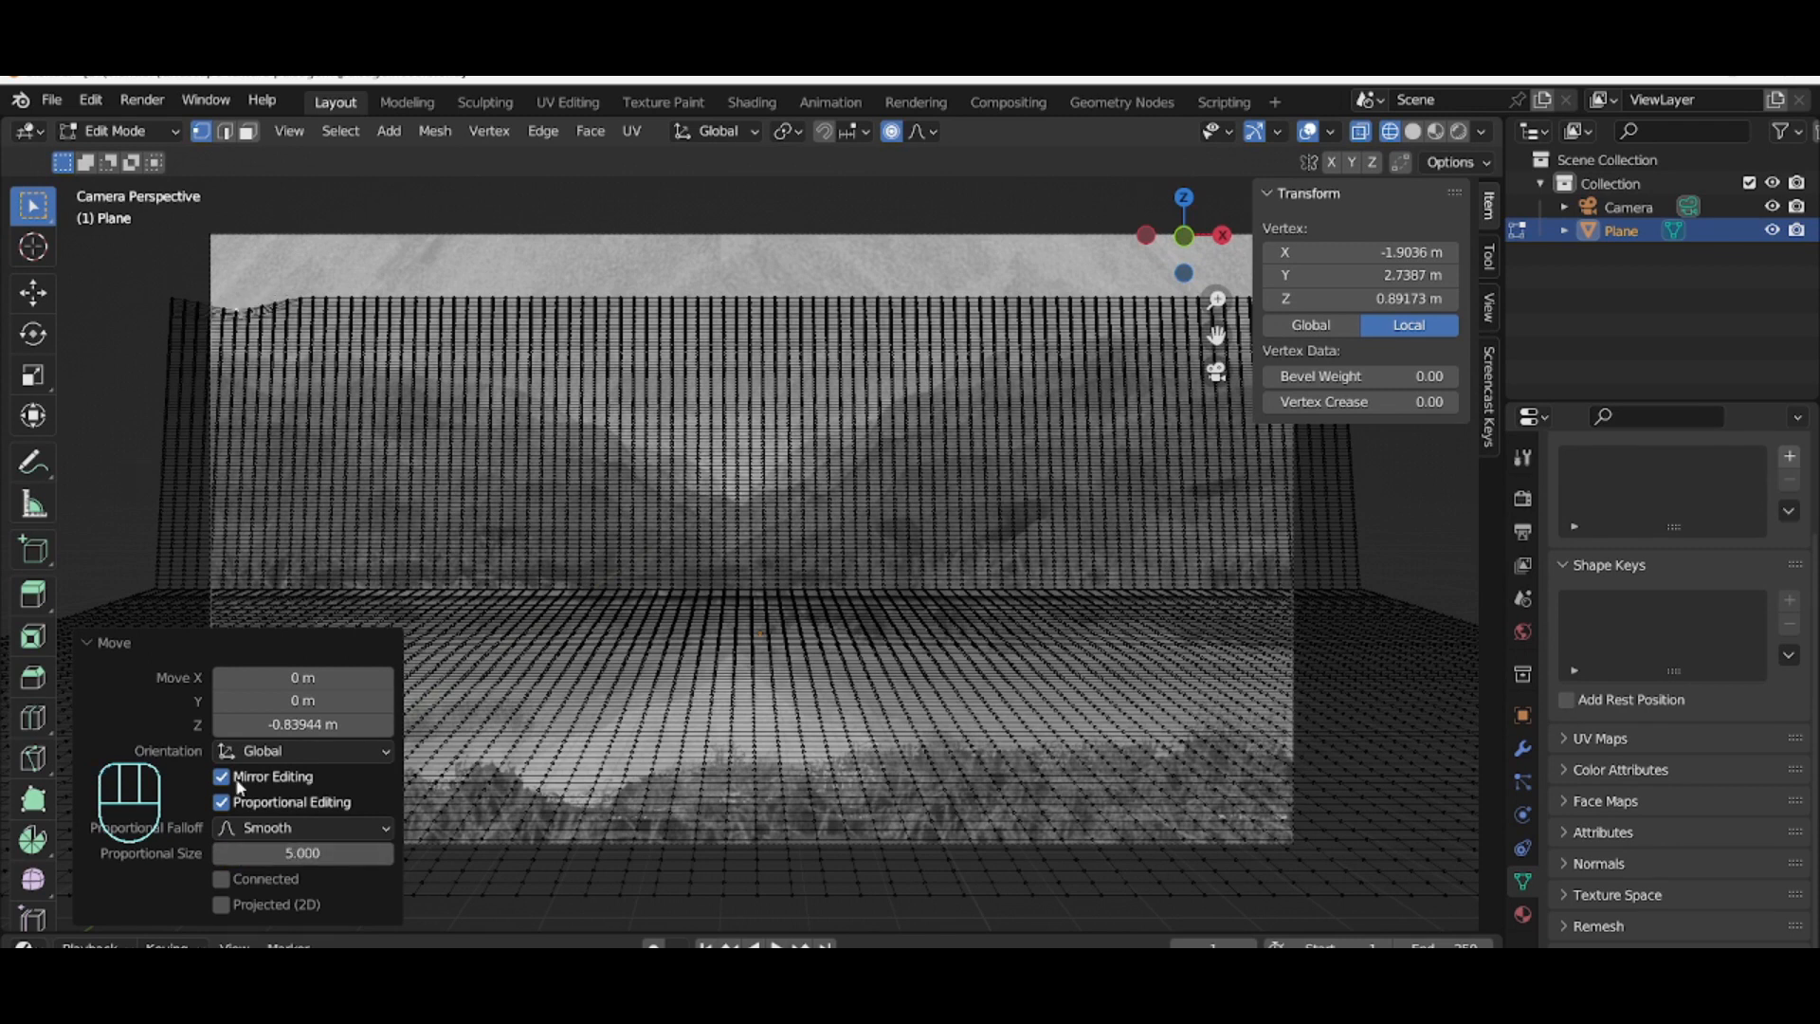
Step: Lower several top-edge vertices on the left along Z to trace the reference mountain outline
left_click(297, 295)
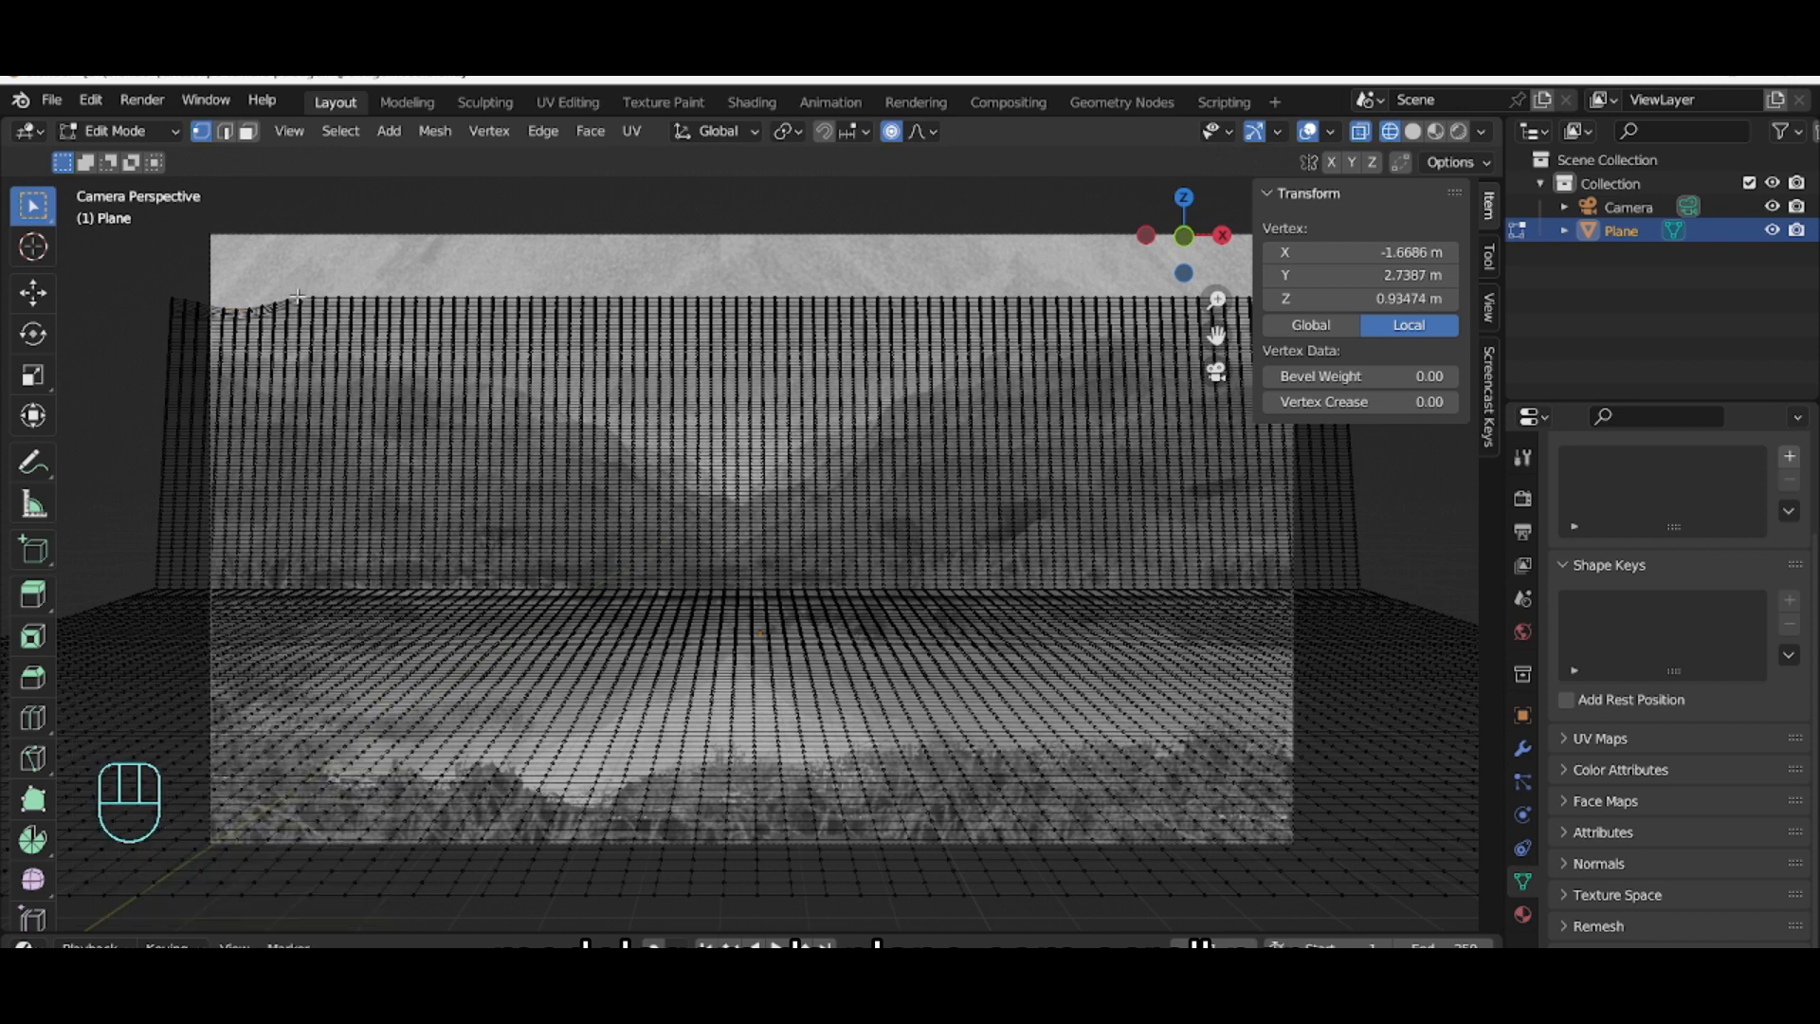
key("g")
key("z")
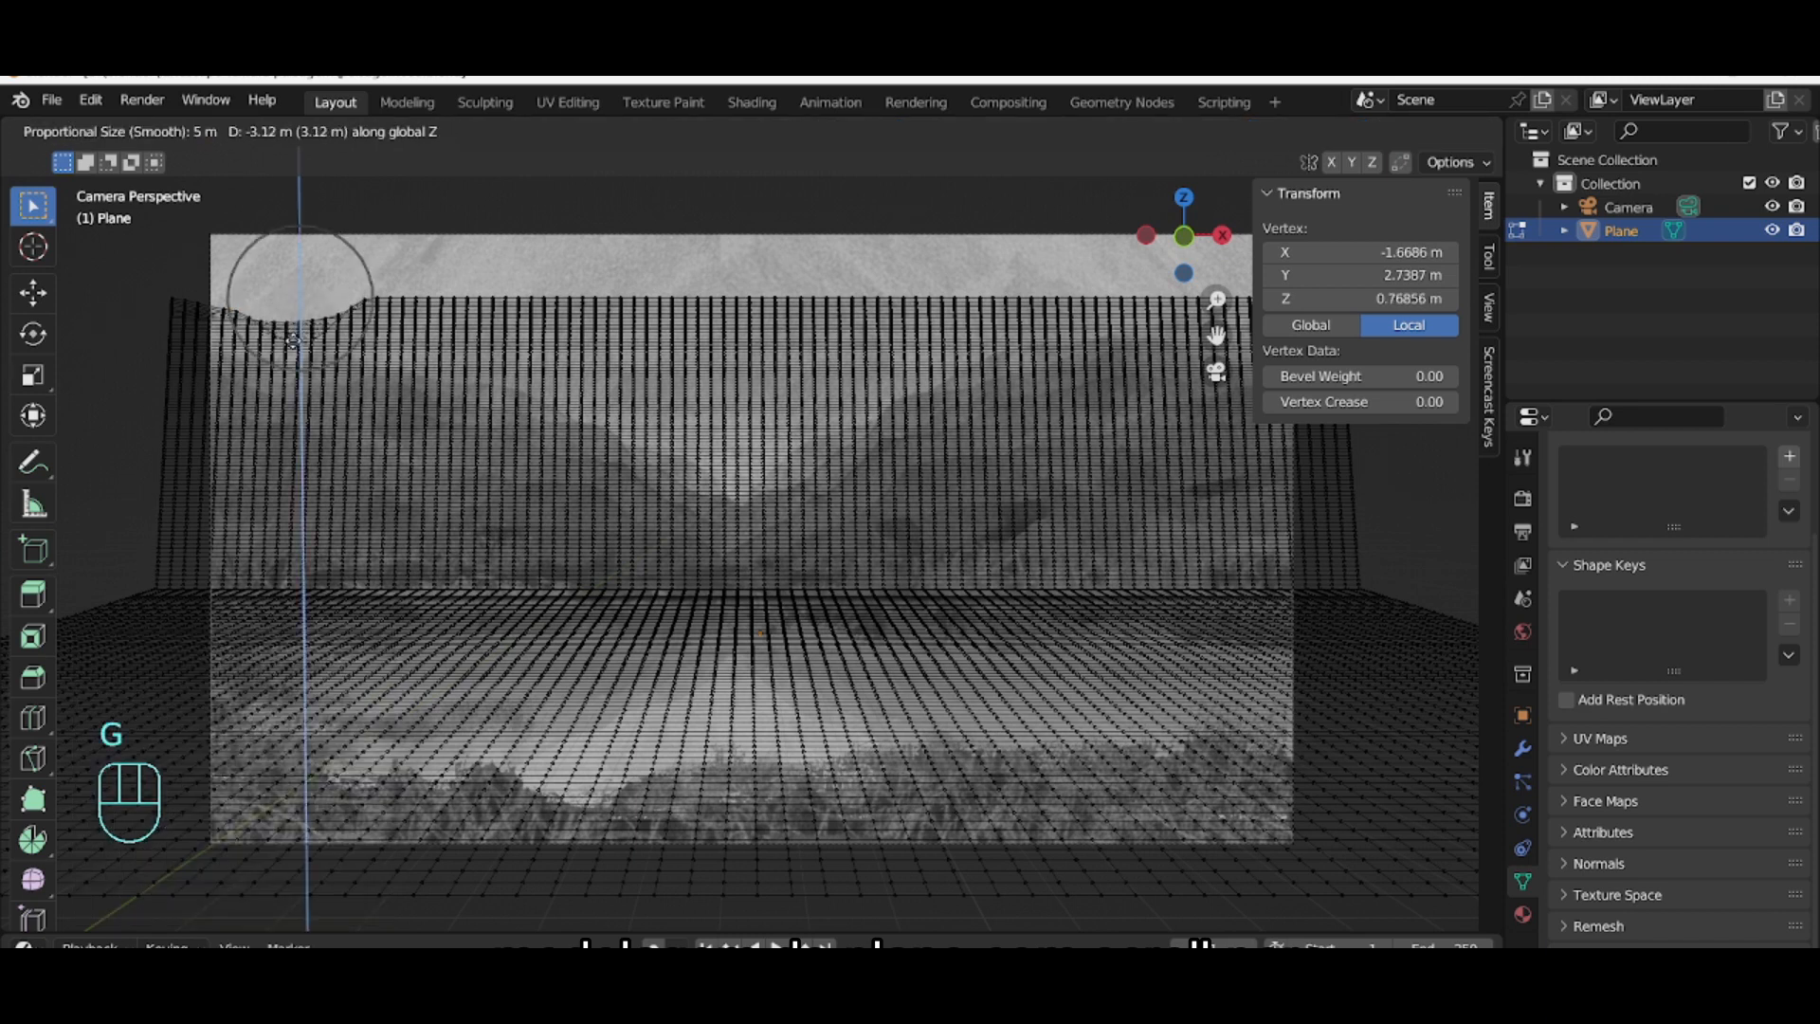
left_click(286, 352)
left_click(321, 307)
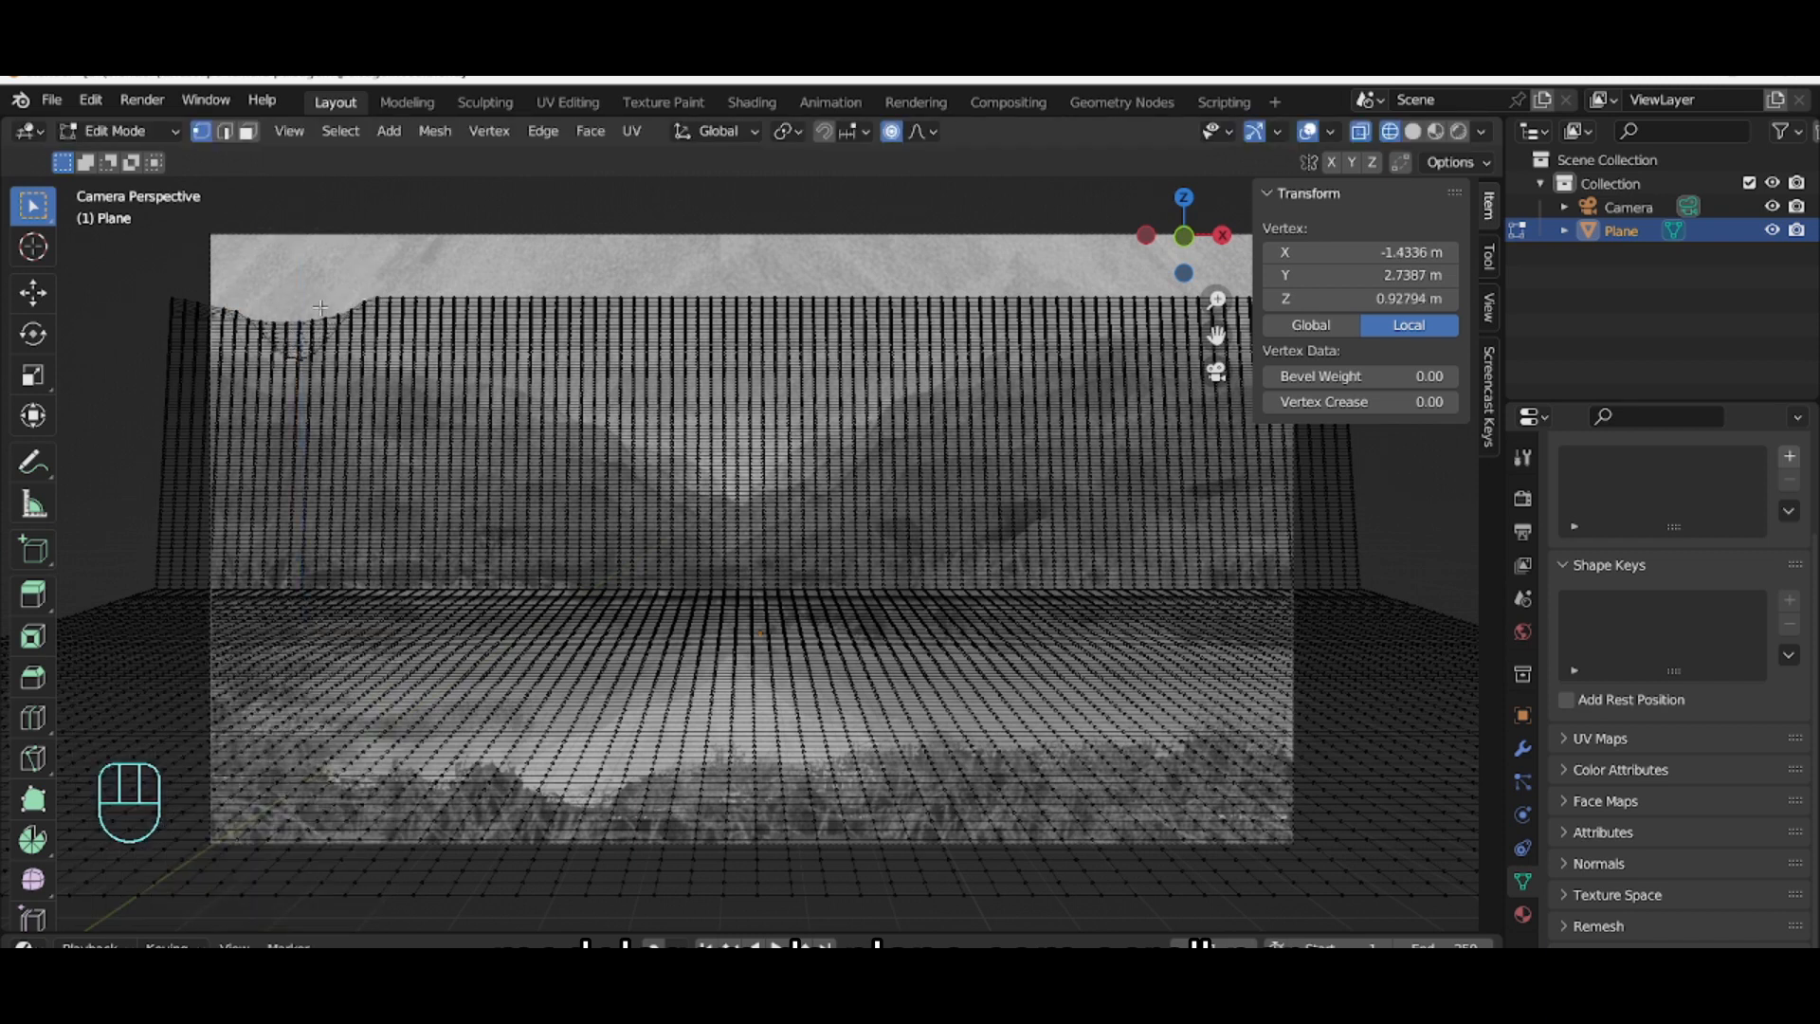
key("g")
key("z")
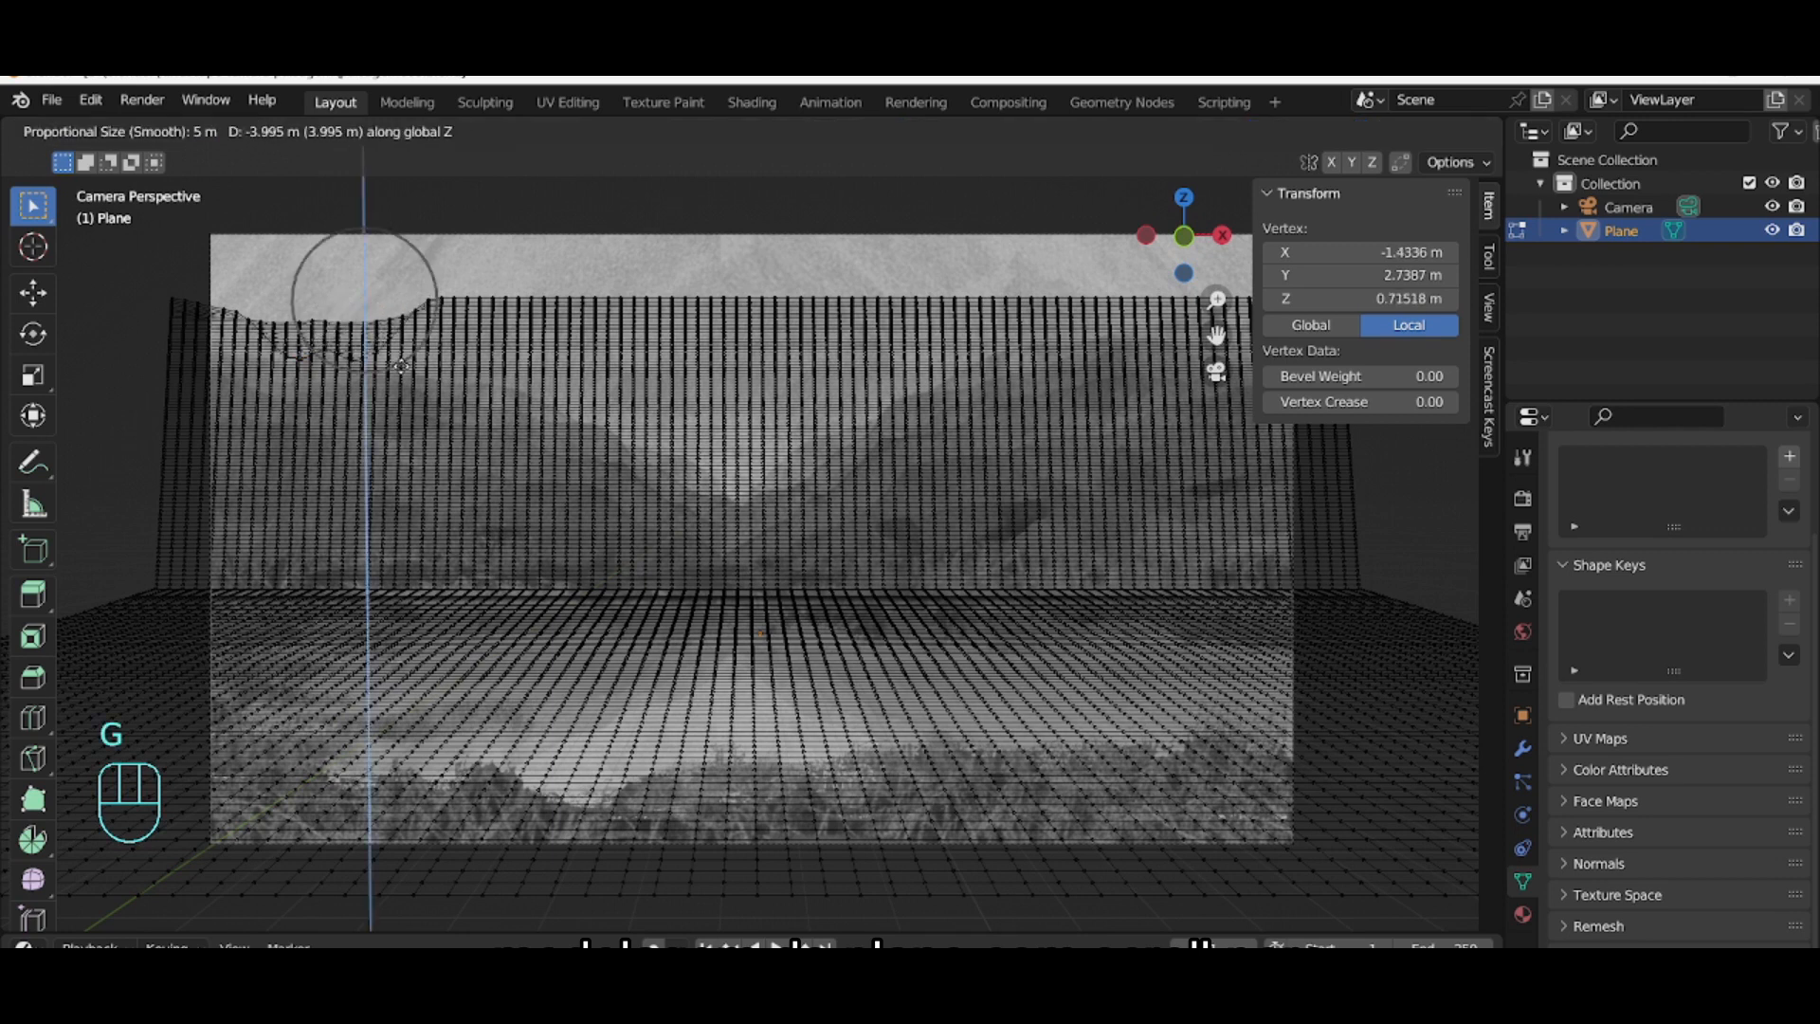
left_click(396, 362)
left_click(318, 324)
key("g")
key("z")
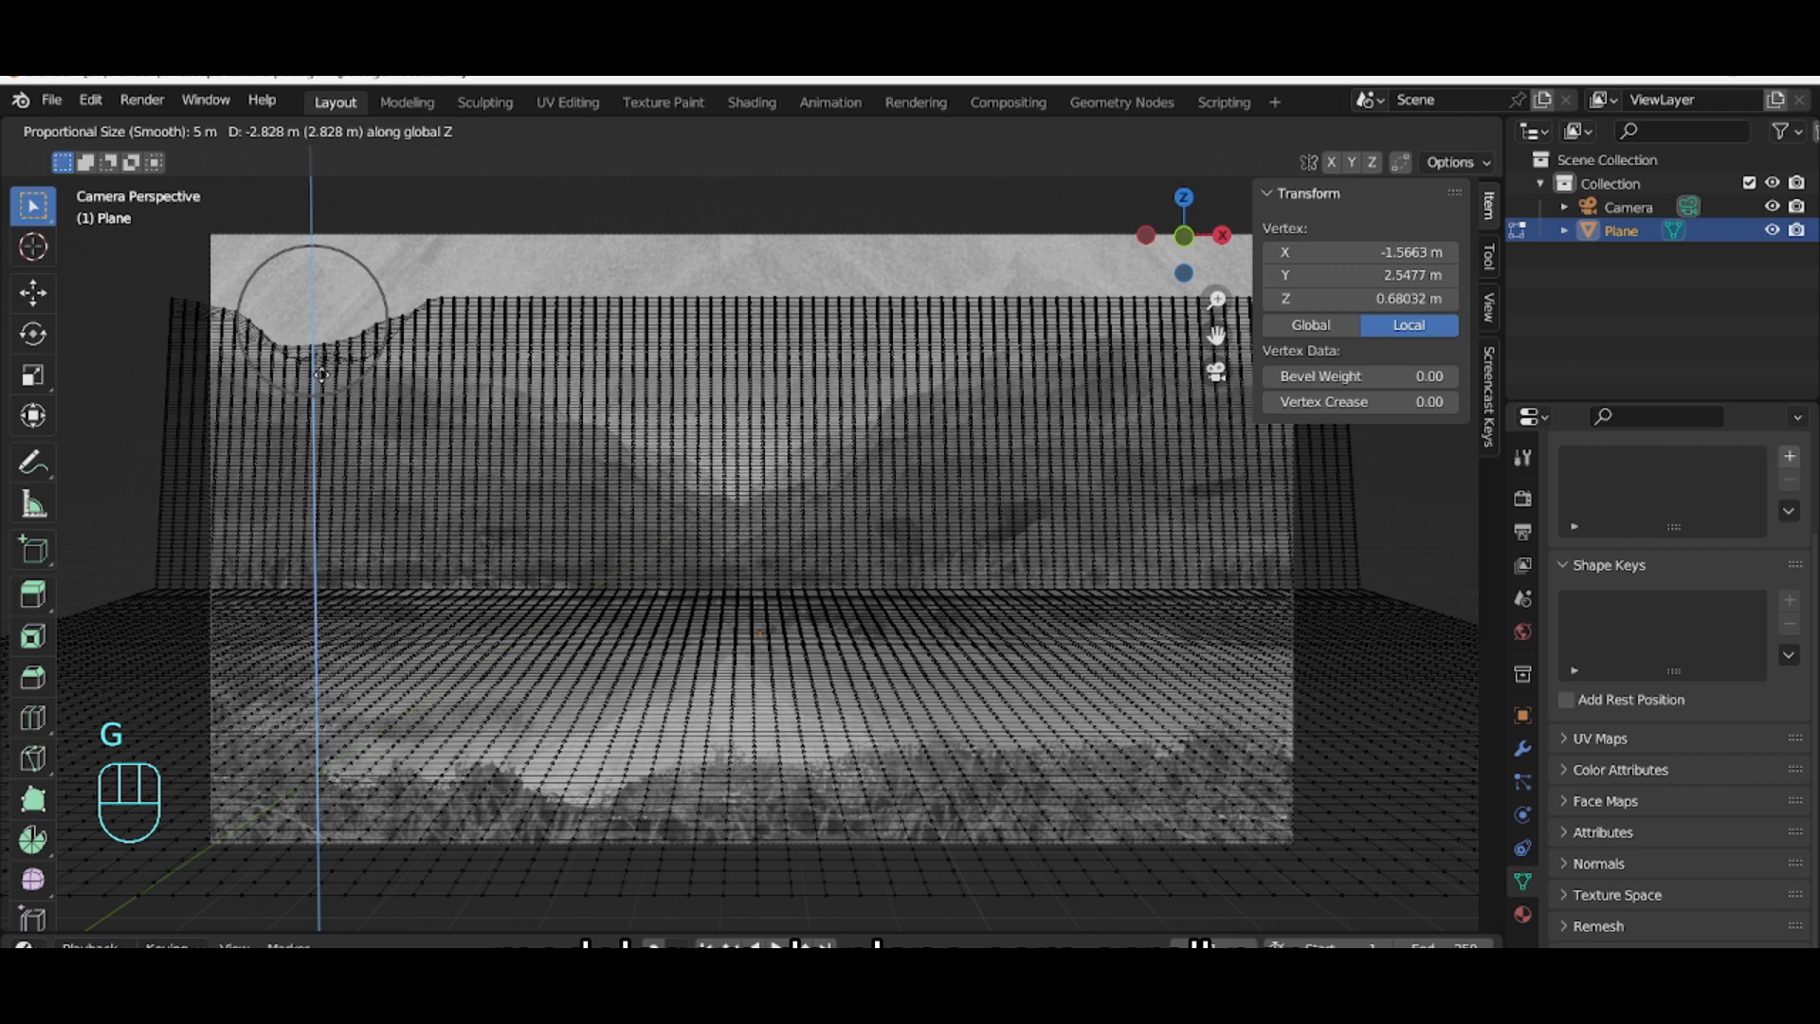
left_click(289, 403)
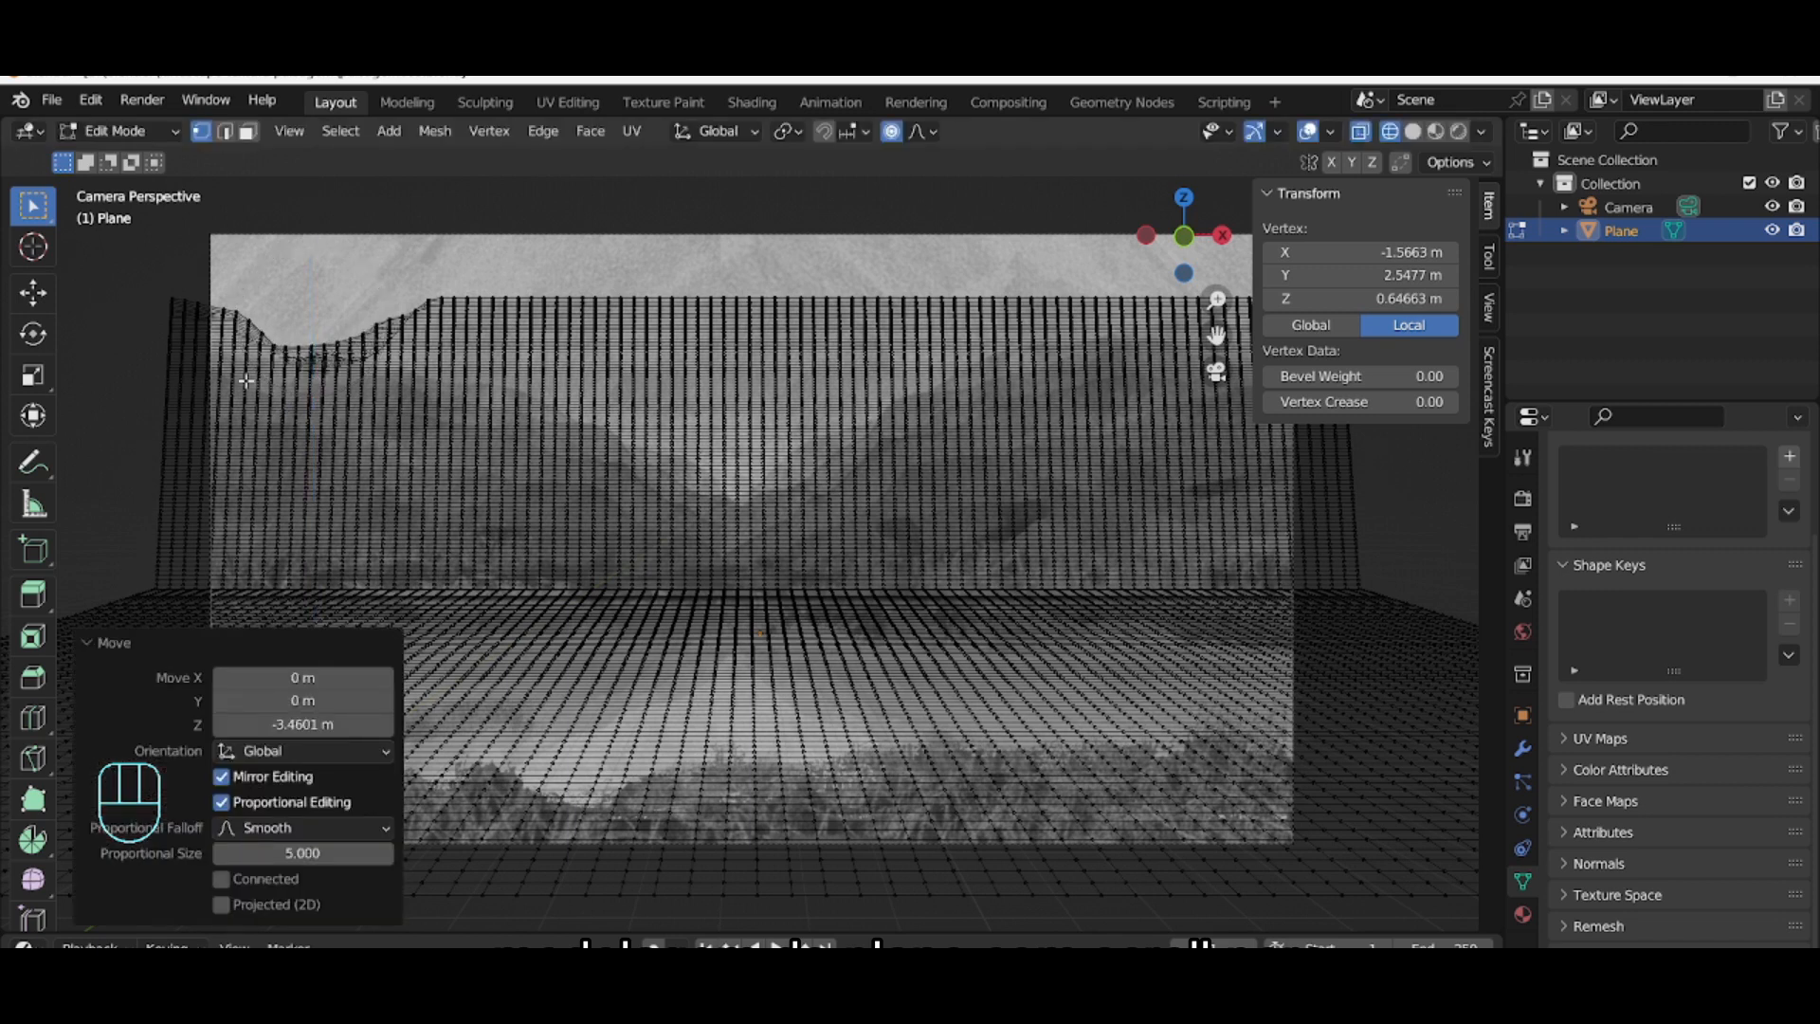
Step: Lower more top-edge vertices and box-selected groups along Z at the far left to follow the skyline
left_click(170, 299)
key("g")
key("z")
left_click(179, 350)
left_click(168, 322)
key("g")
key("z")
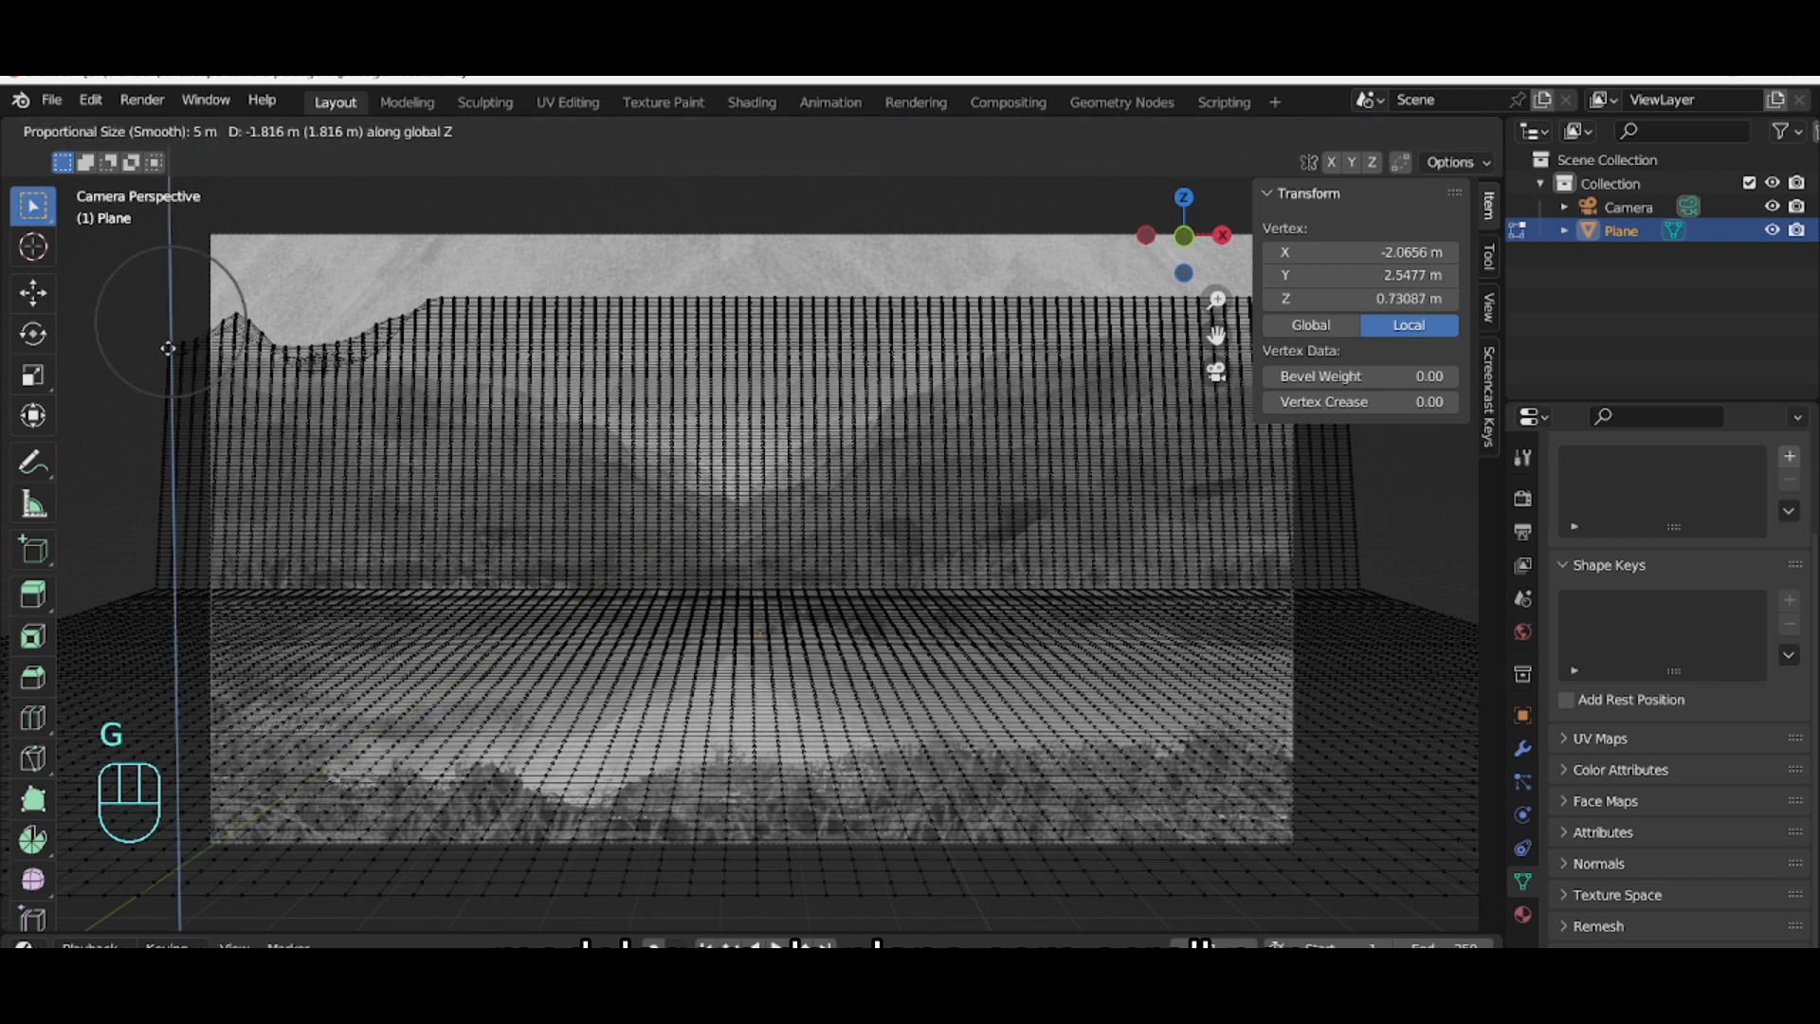
left_click(194, 349)
left_click_drag(403, 277, 512, 316)
key("g")
key("z")
left_click(477, 345)
left_click_drag(392, 297, 503, 348)
key("g")
key("z")
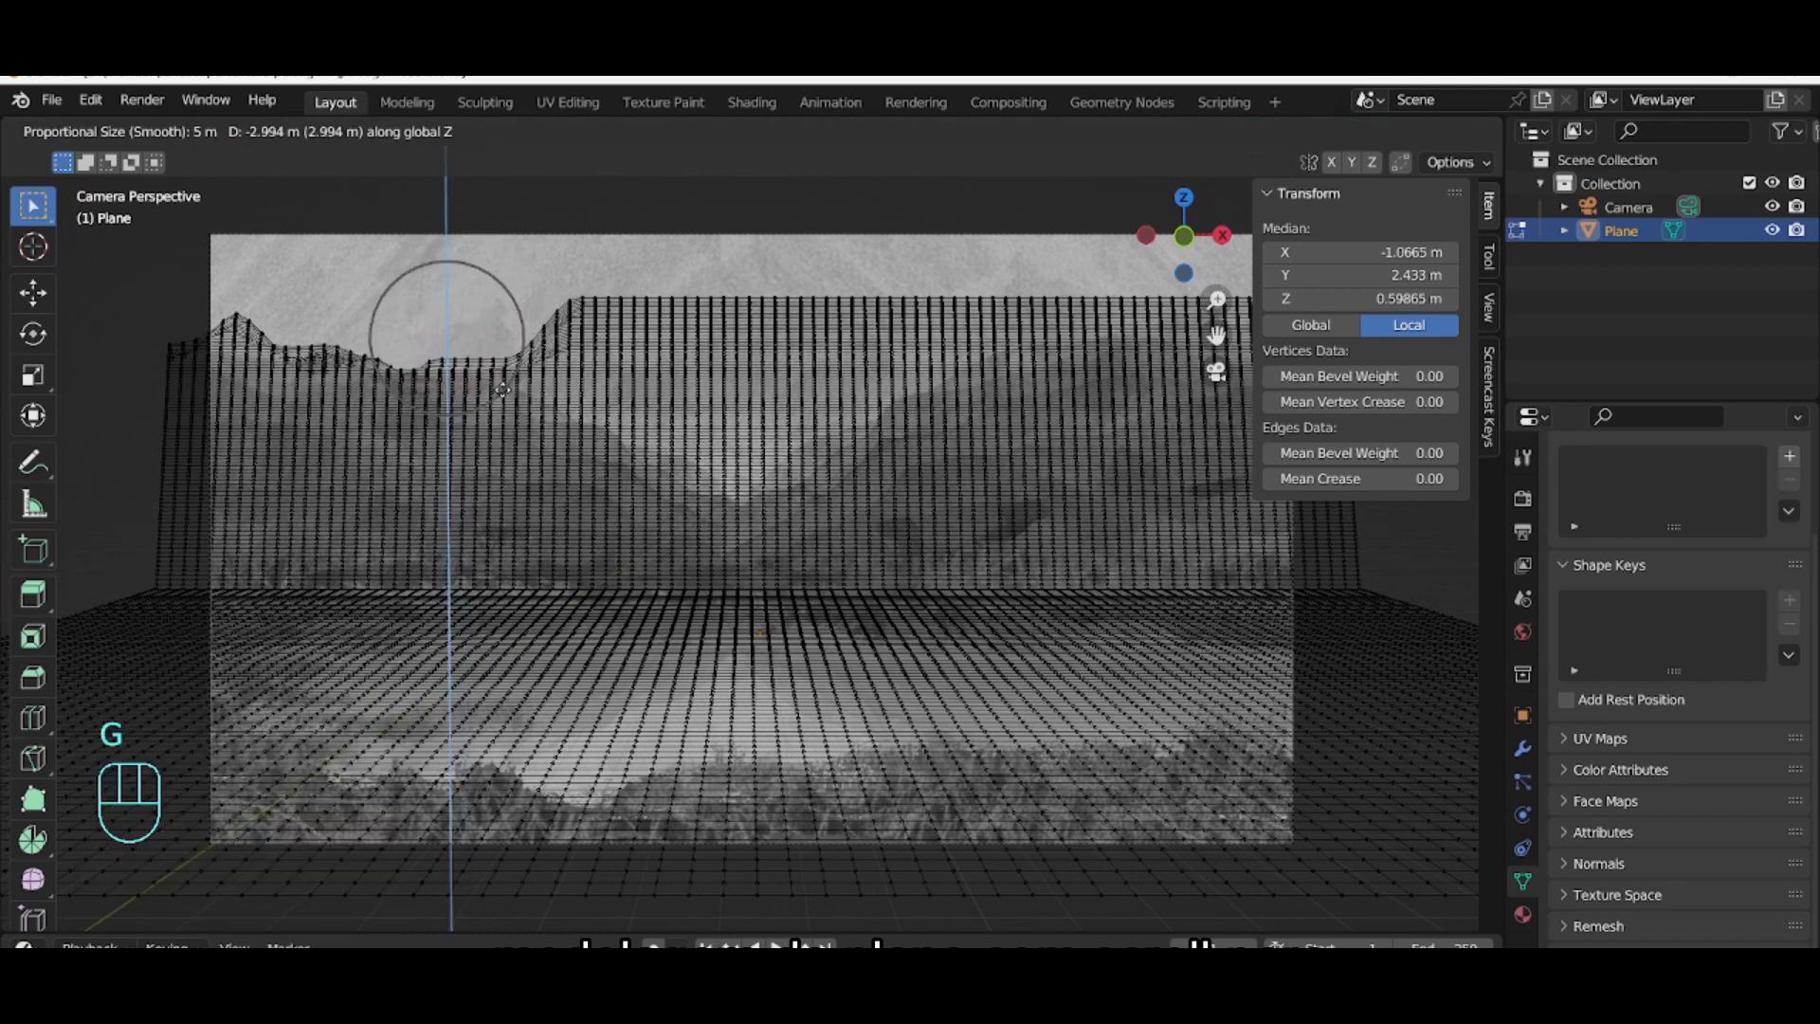
left_click(501, 379)
Step: Box-select a block of top vertices in the centre and lower them along Z to carve the valley dip
left_click_drag(505, 273, 595, 327)
left_click_drag(716, 338, 688, 341)
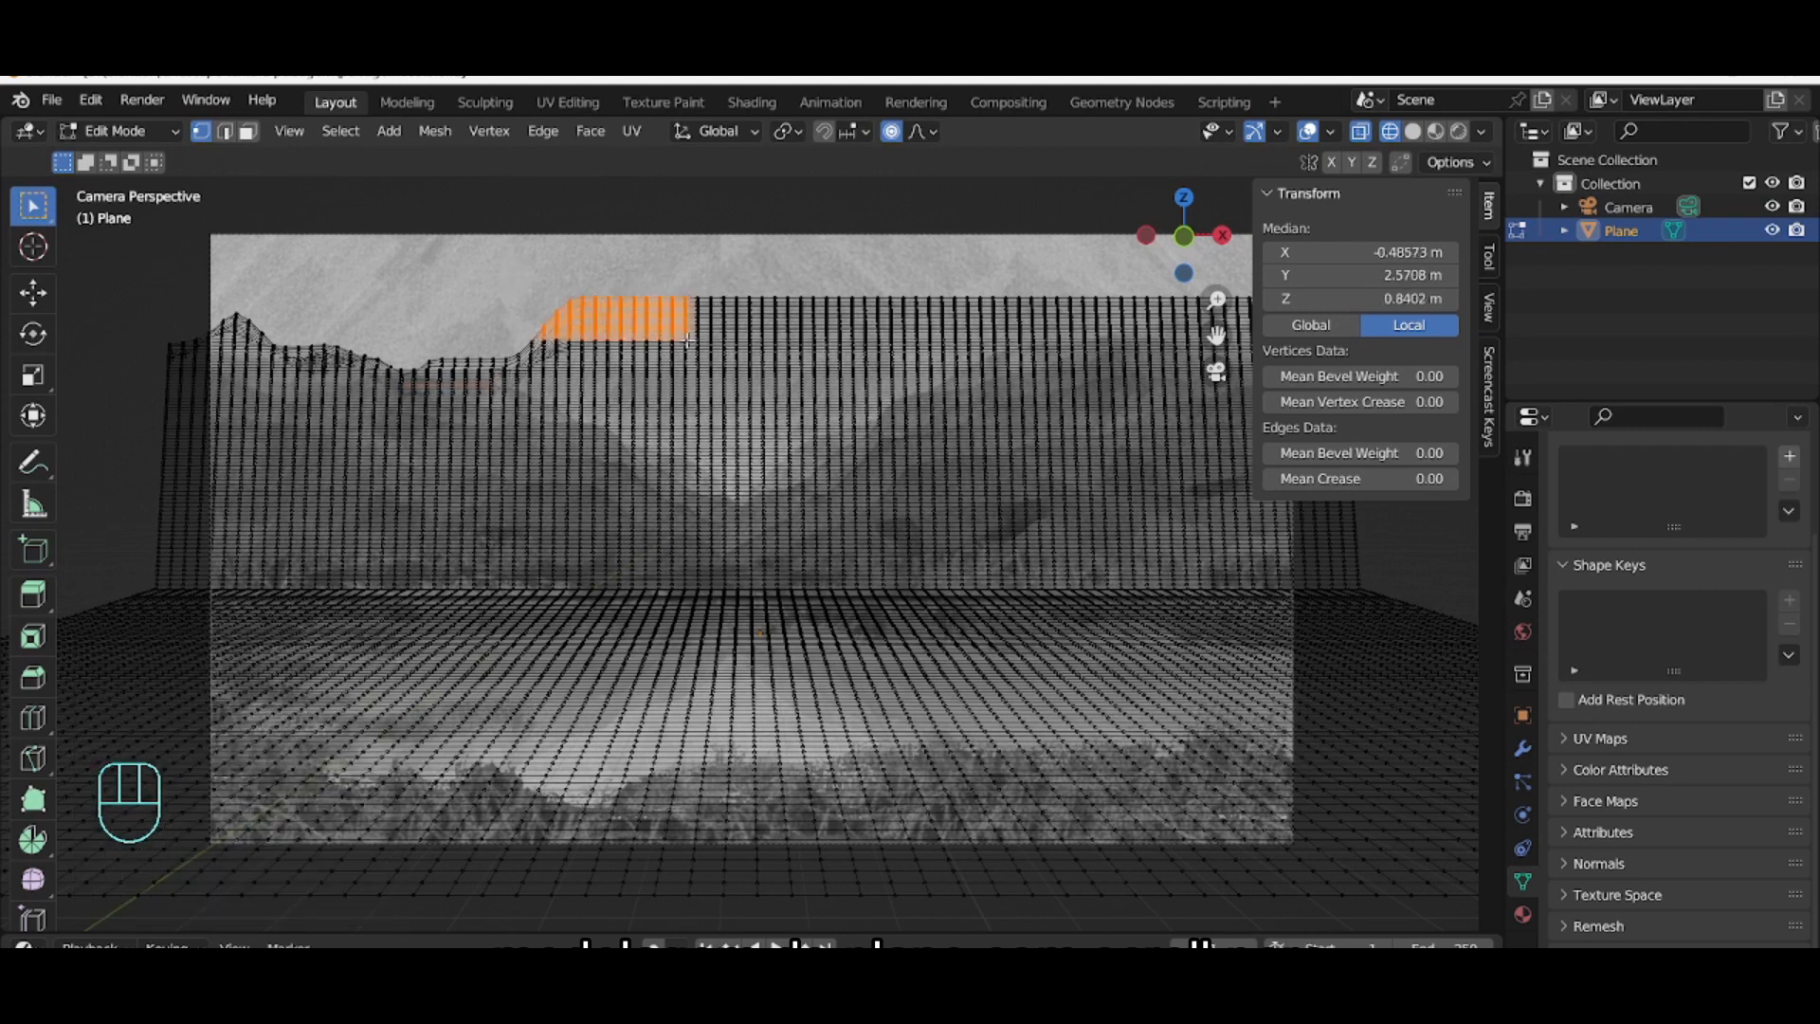
key("g")
key("z")
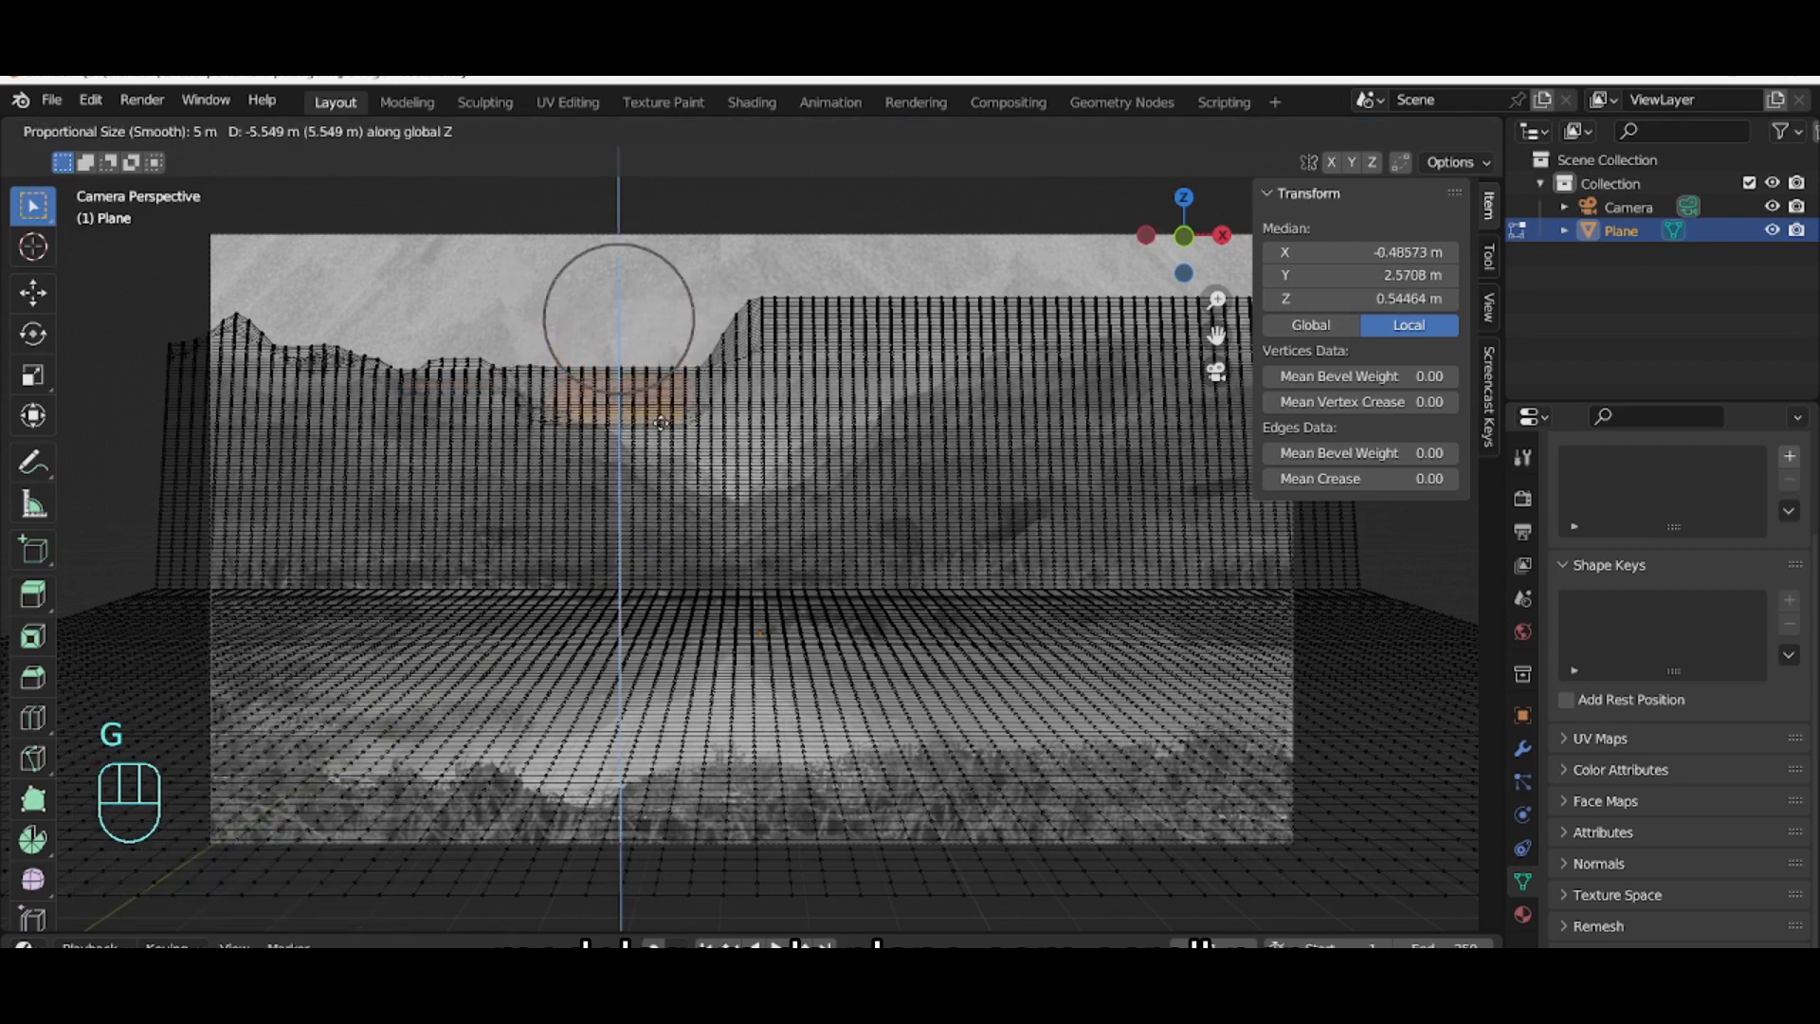
left_click(538, 324)
left_click_drag(659, 379, 659, 379)
key("g")
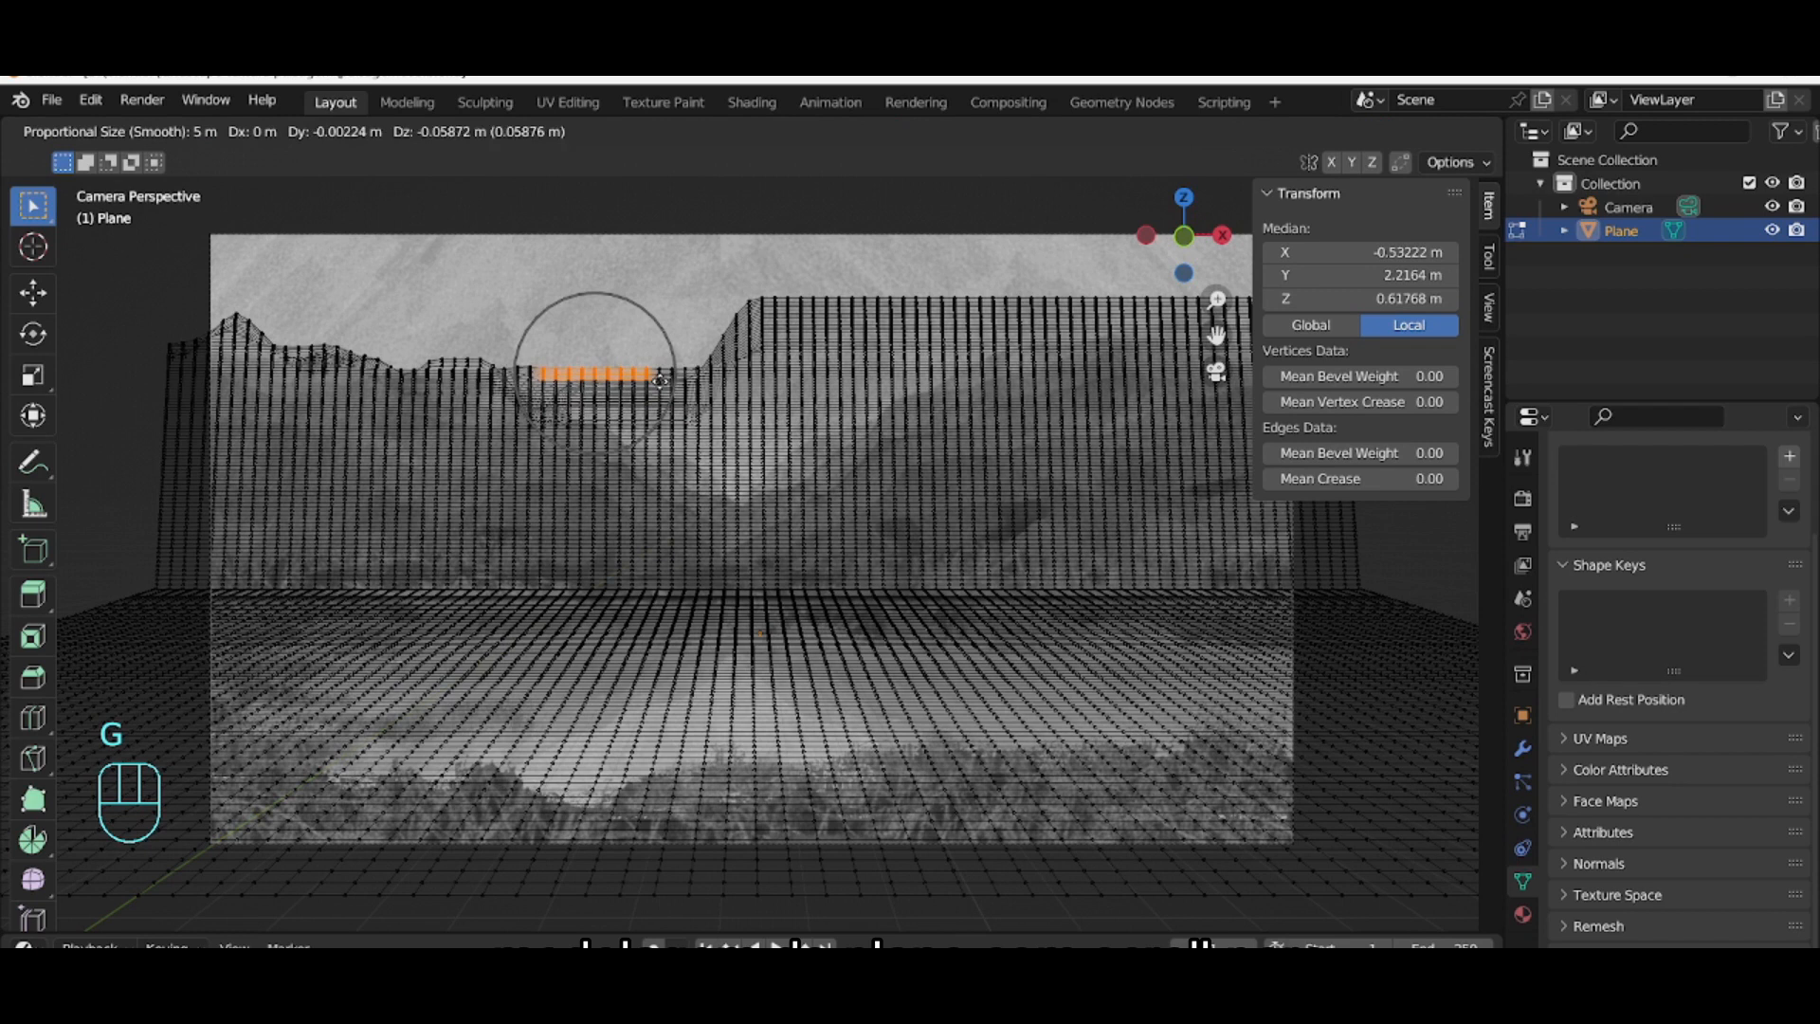
left_click(653, 431)
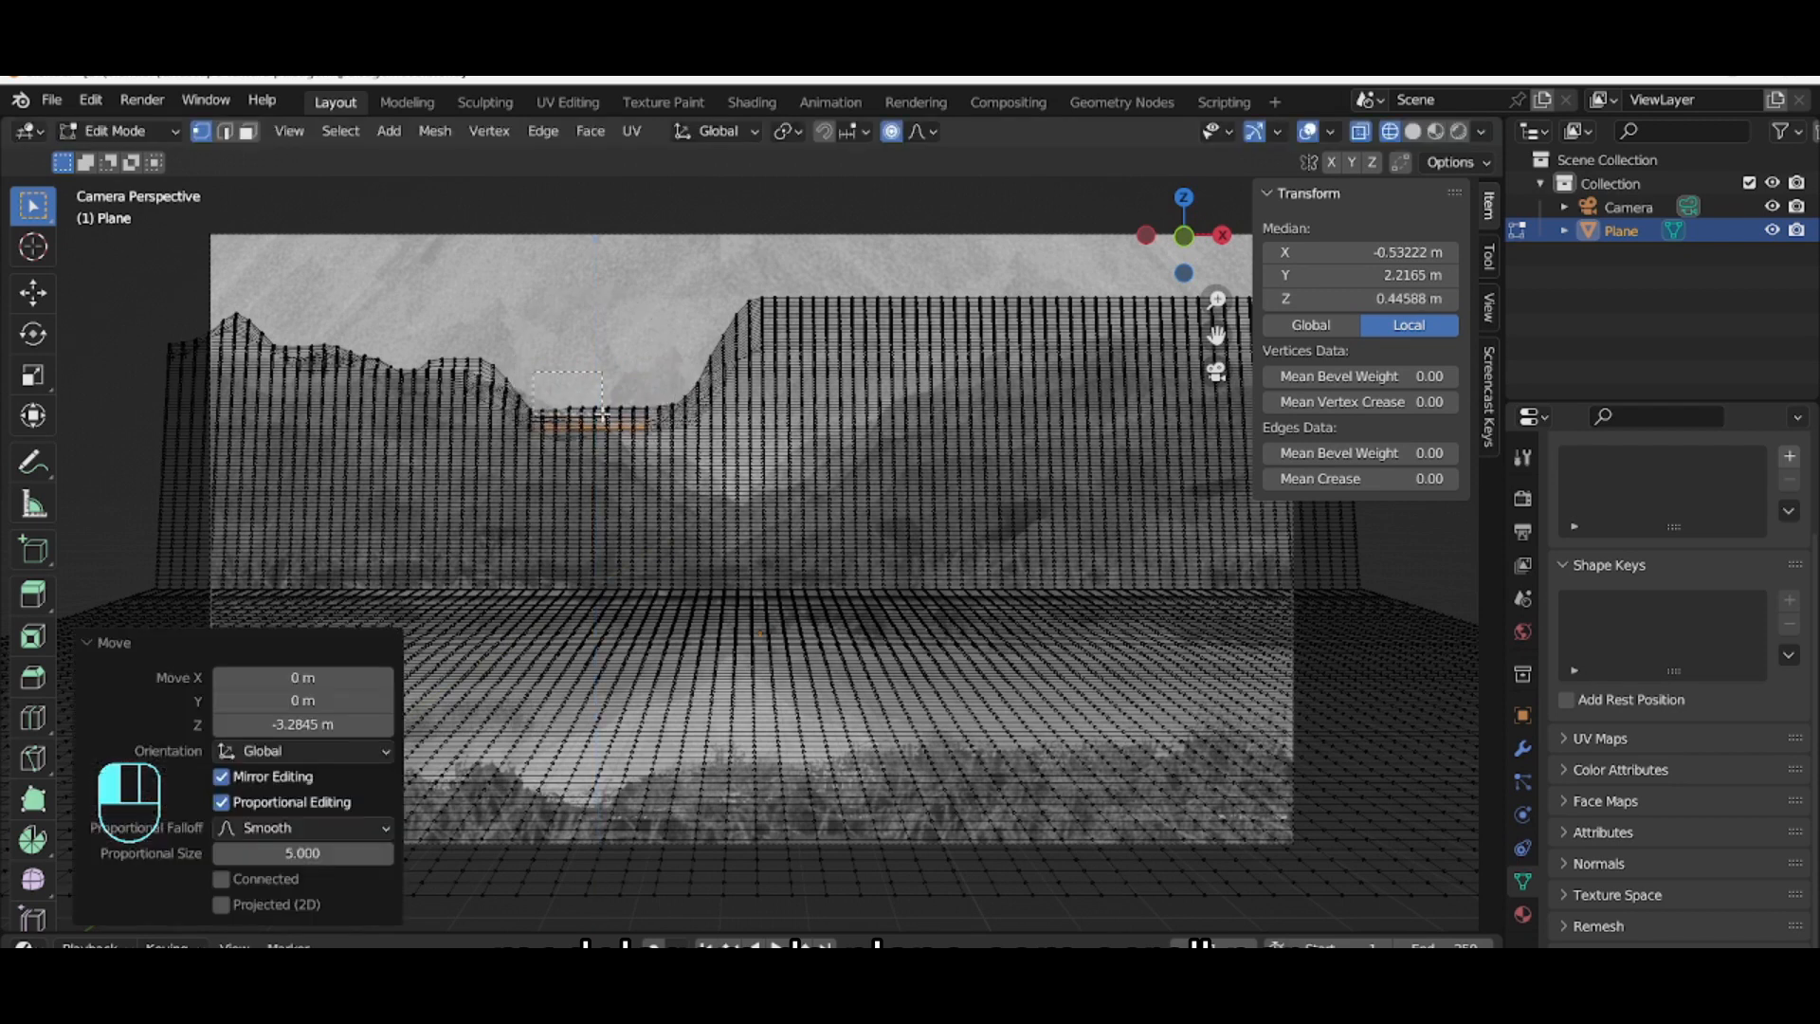
left_click_drag(603, 415, 653, 414)
key("g")
key("z")
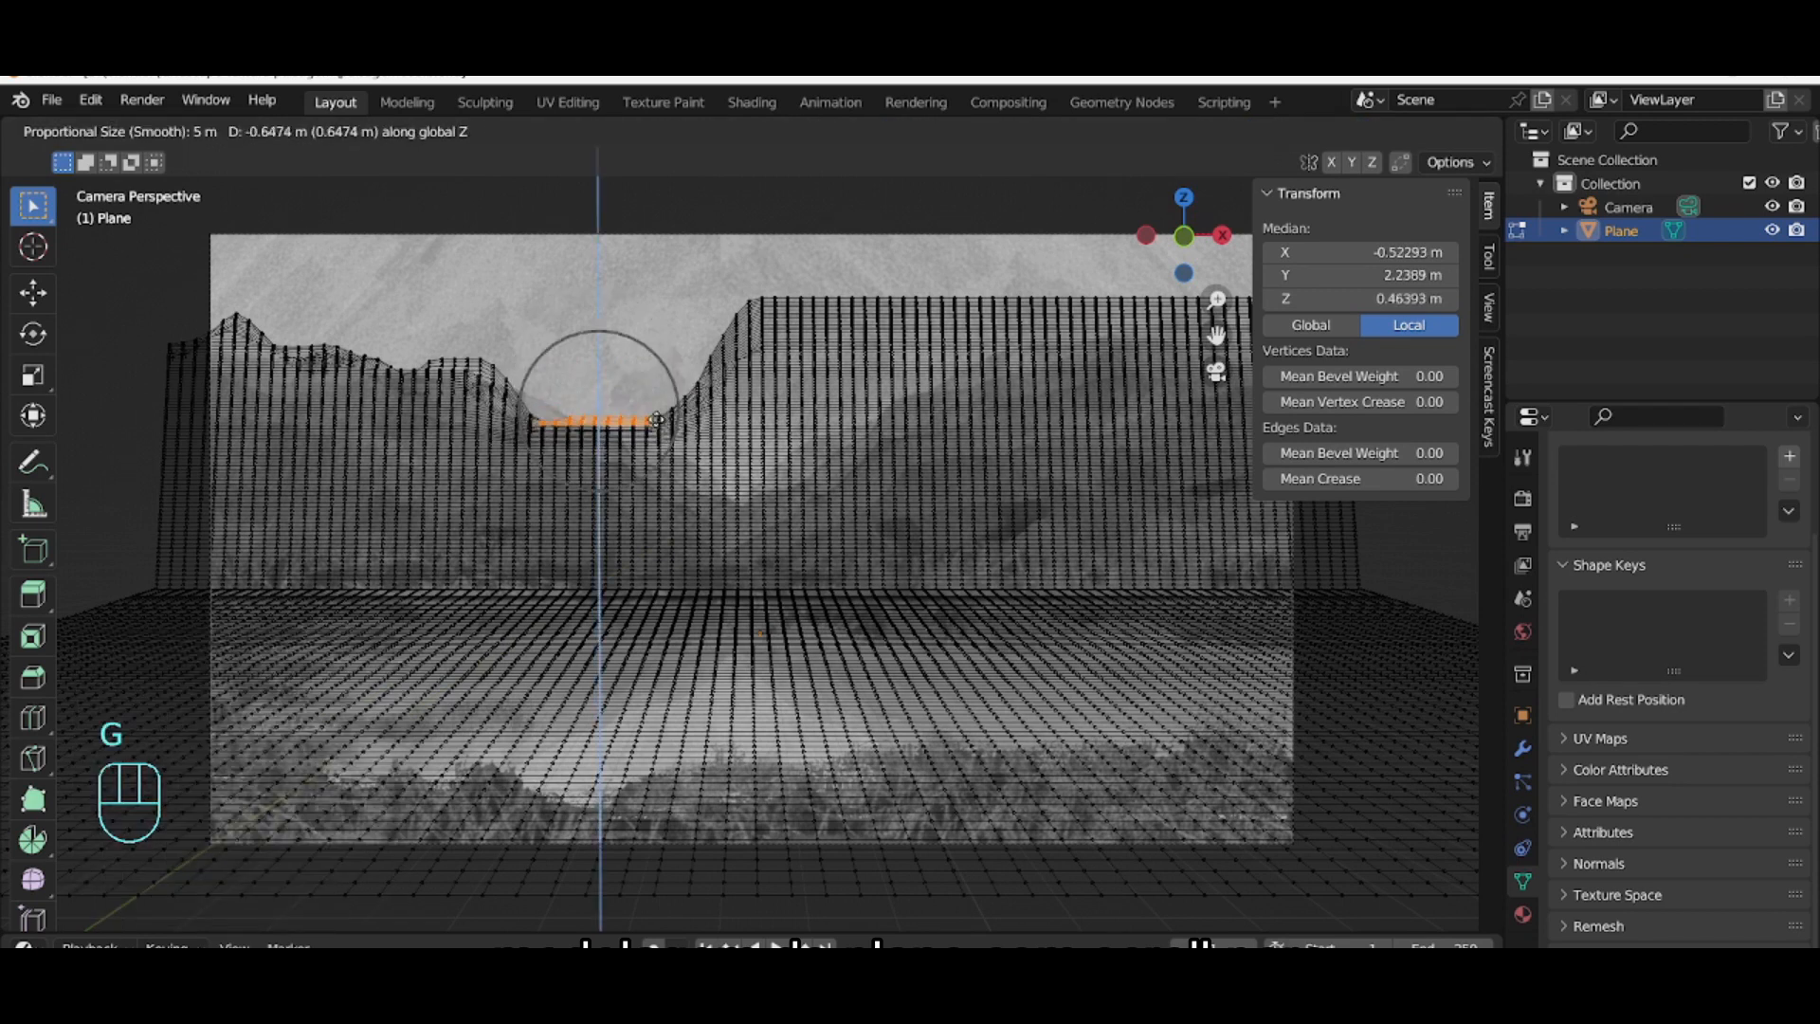
left_click(352, 333)
Step: Orbit around the terrain mesh to inspect its shape, then return to the camera view
left_click(180, 280)
middle_click_drag(179, 281, 353, 398)
scroll(354, 398, "down", 1)
middle_click_drag(157, 390, 219, 474)
middle_click_drag(141, 551, 148, 708)
scroll(248, 748, "down", 2)
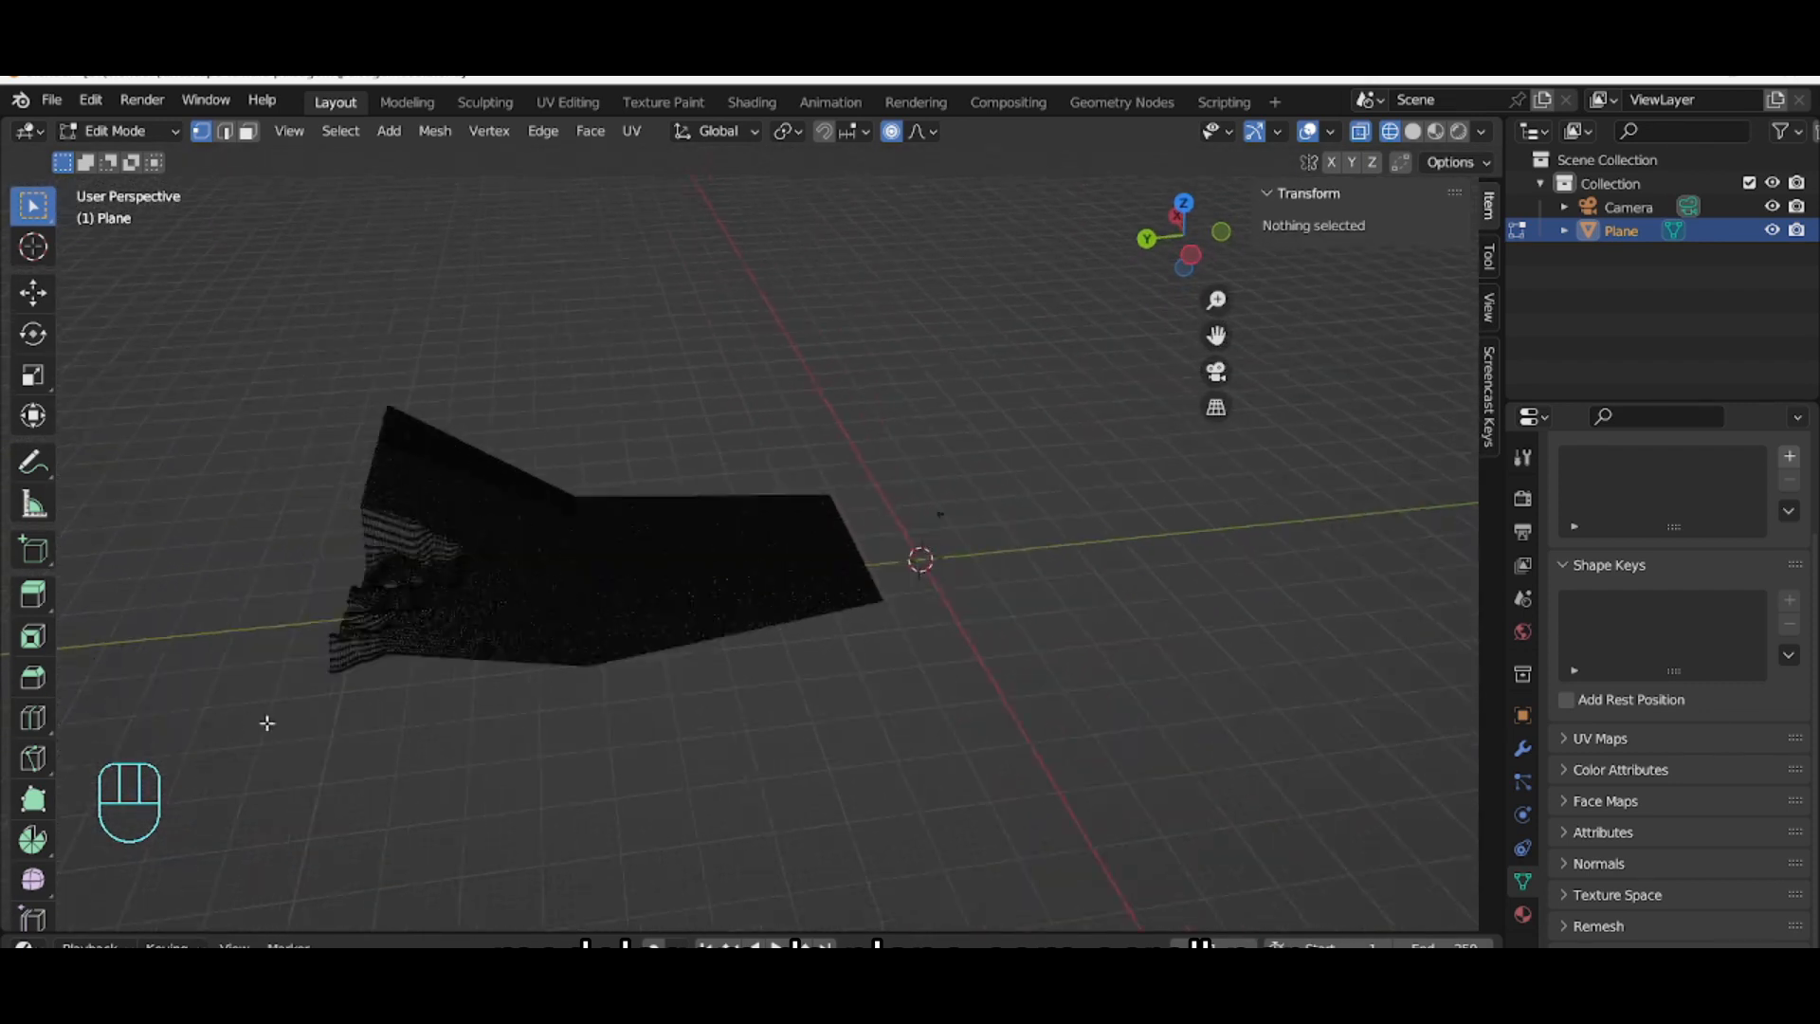
scroll(268, 745, "up", 3)
middle_click_drag(1071, 495, 1081, 503)
middle_click_drag(751, 711, 539, 641)
key("KP_0")
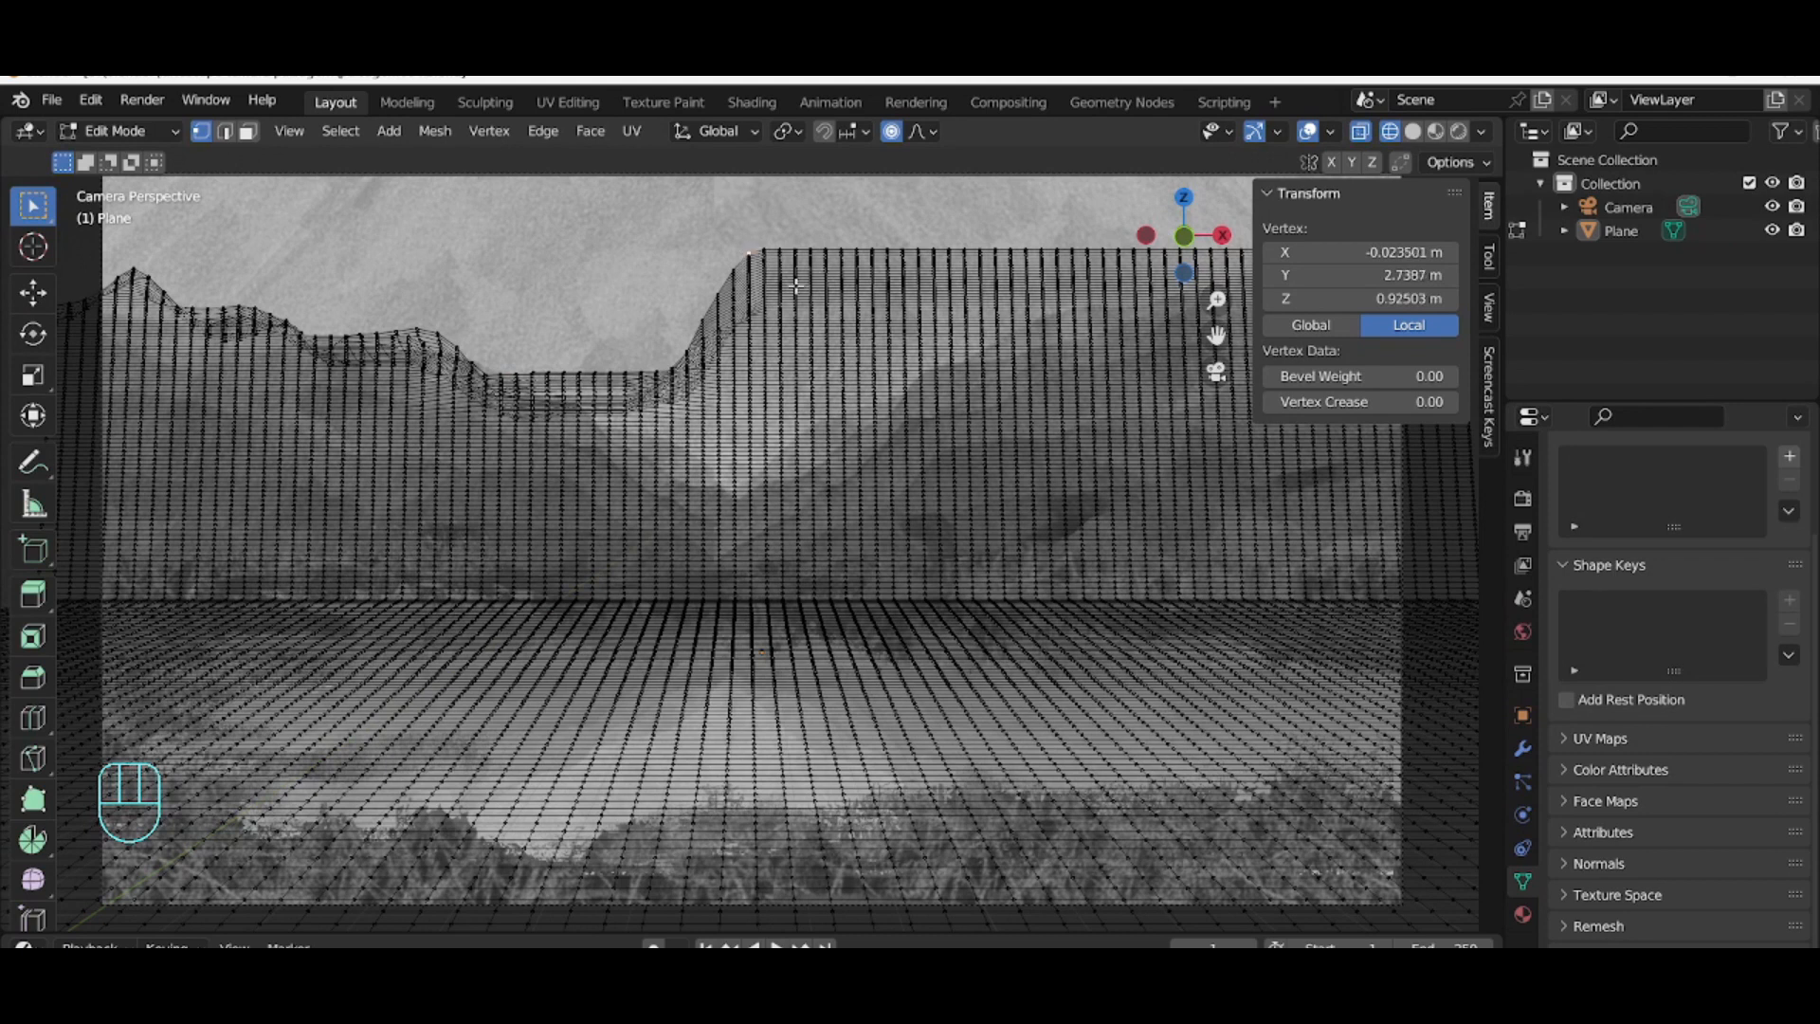
Step: Move a central top vertex down with a proportional size of about 30 m to widen the valley
key("g")
scroll(853, 380, "down", 15)
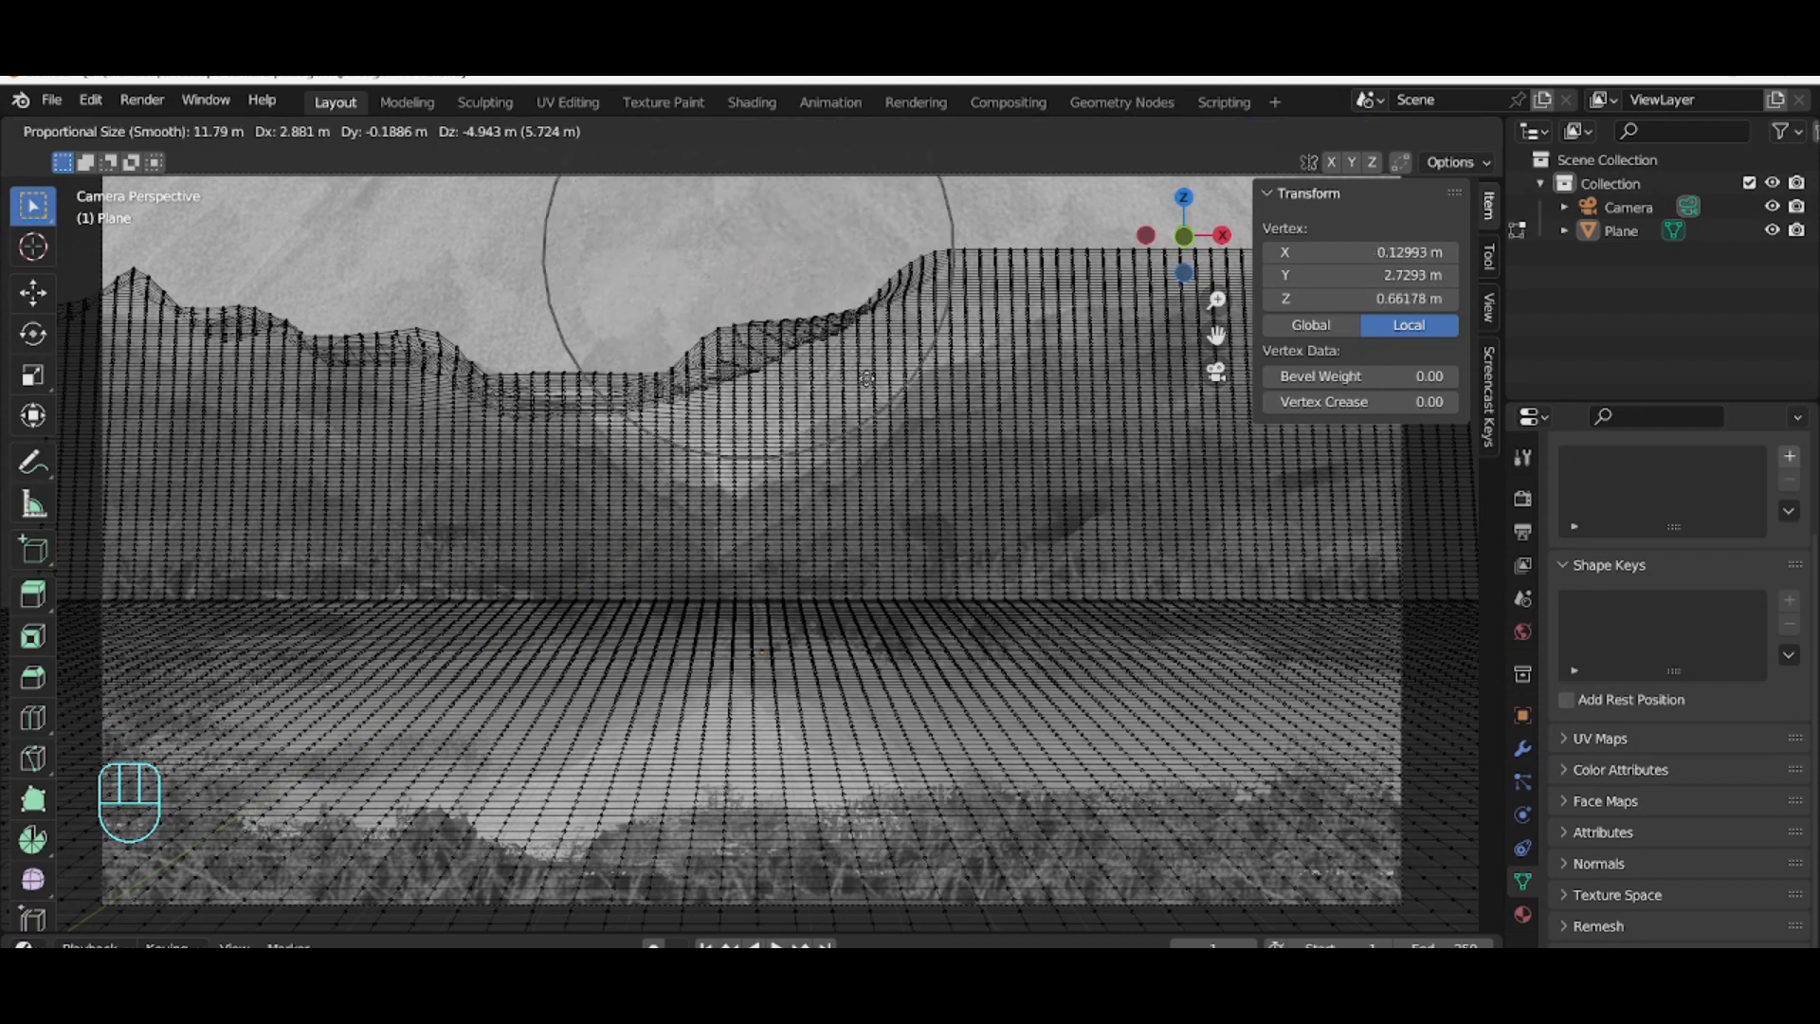
scroll(882, 426, "down", 4)
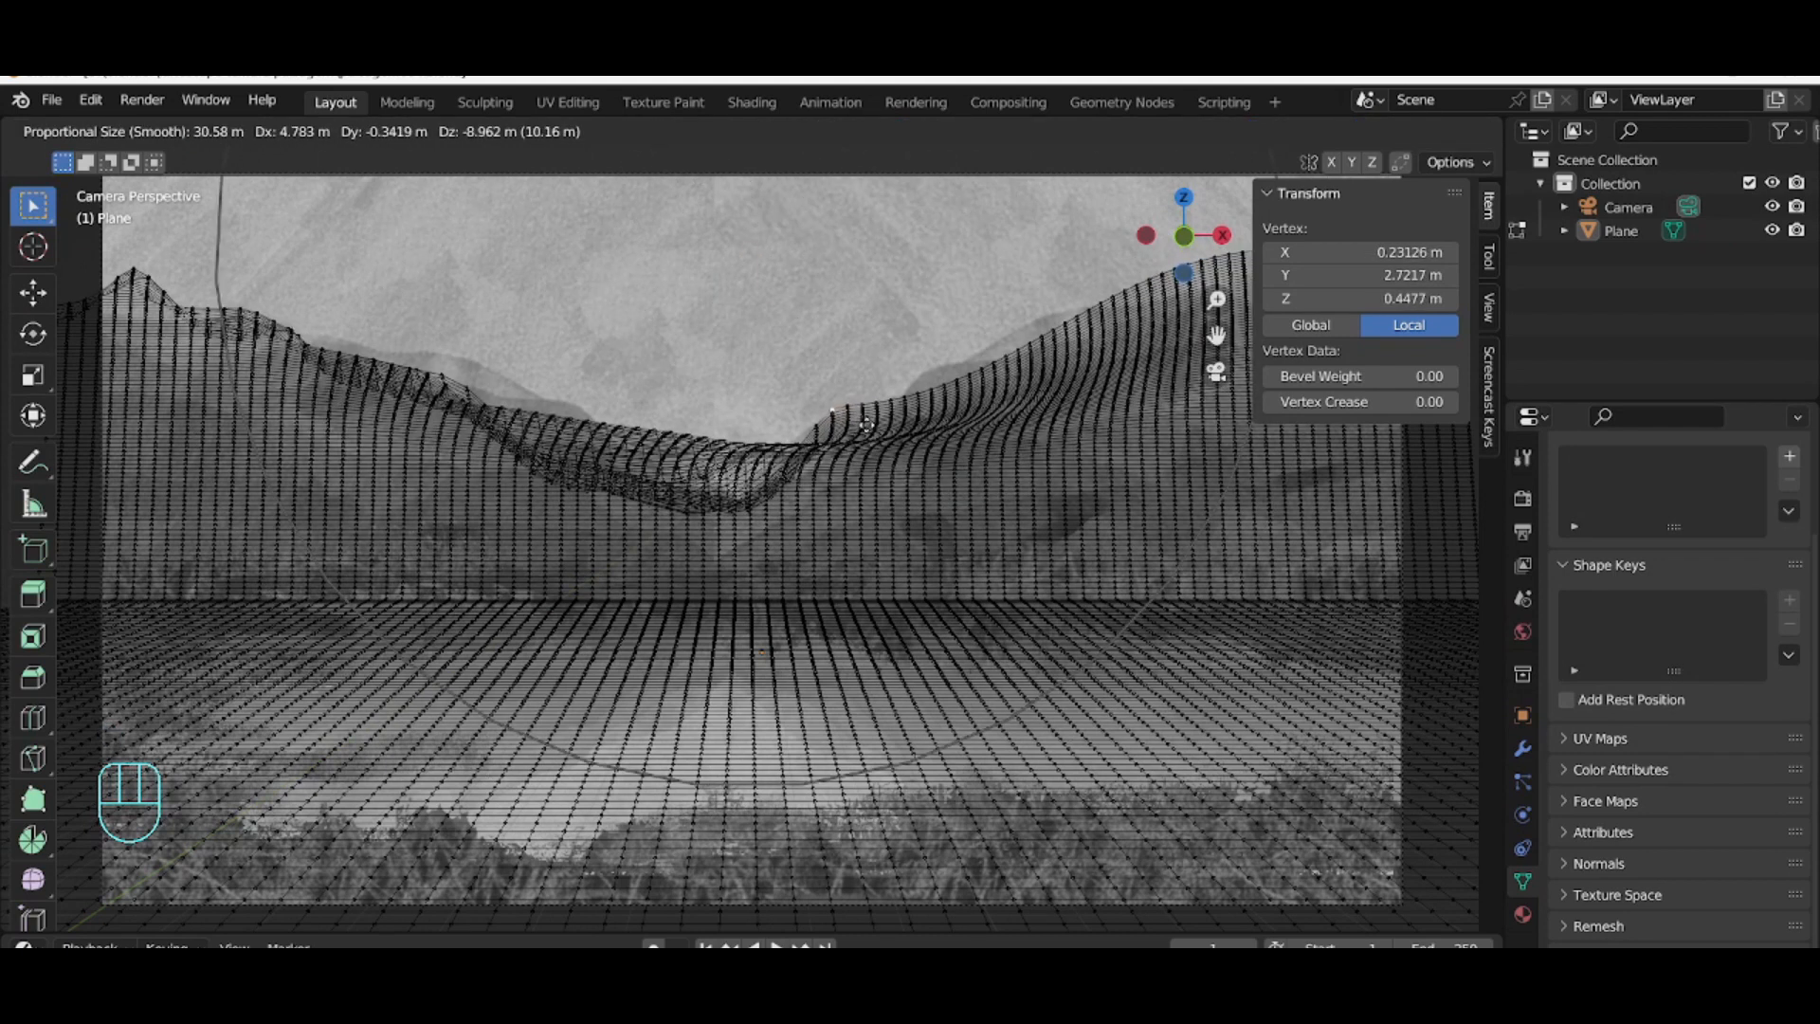
left_click(865, 425)
Step: Adjust a vertex on the left slope along Z with a proportional size of about 14 m
left_click(436, 376)
key("g")
key("z")
scroll(431, 377, "up", 12)
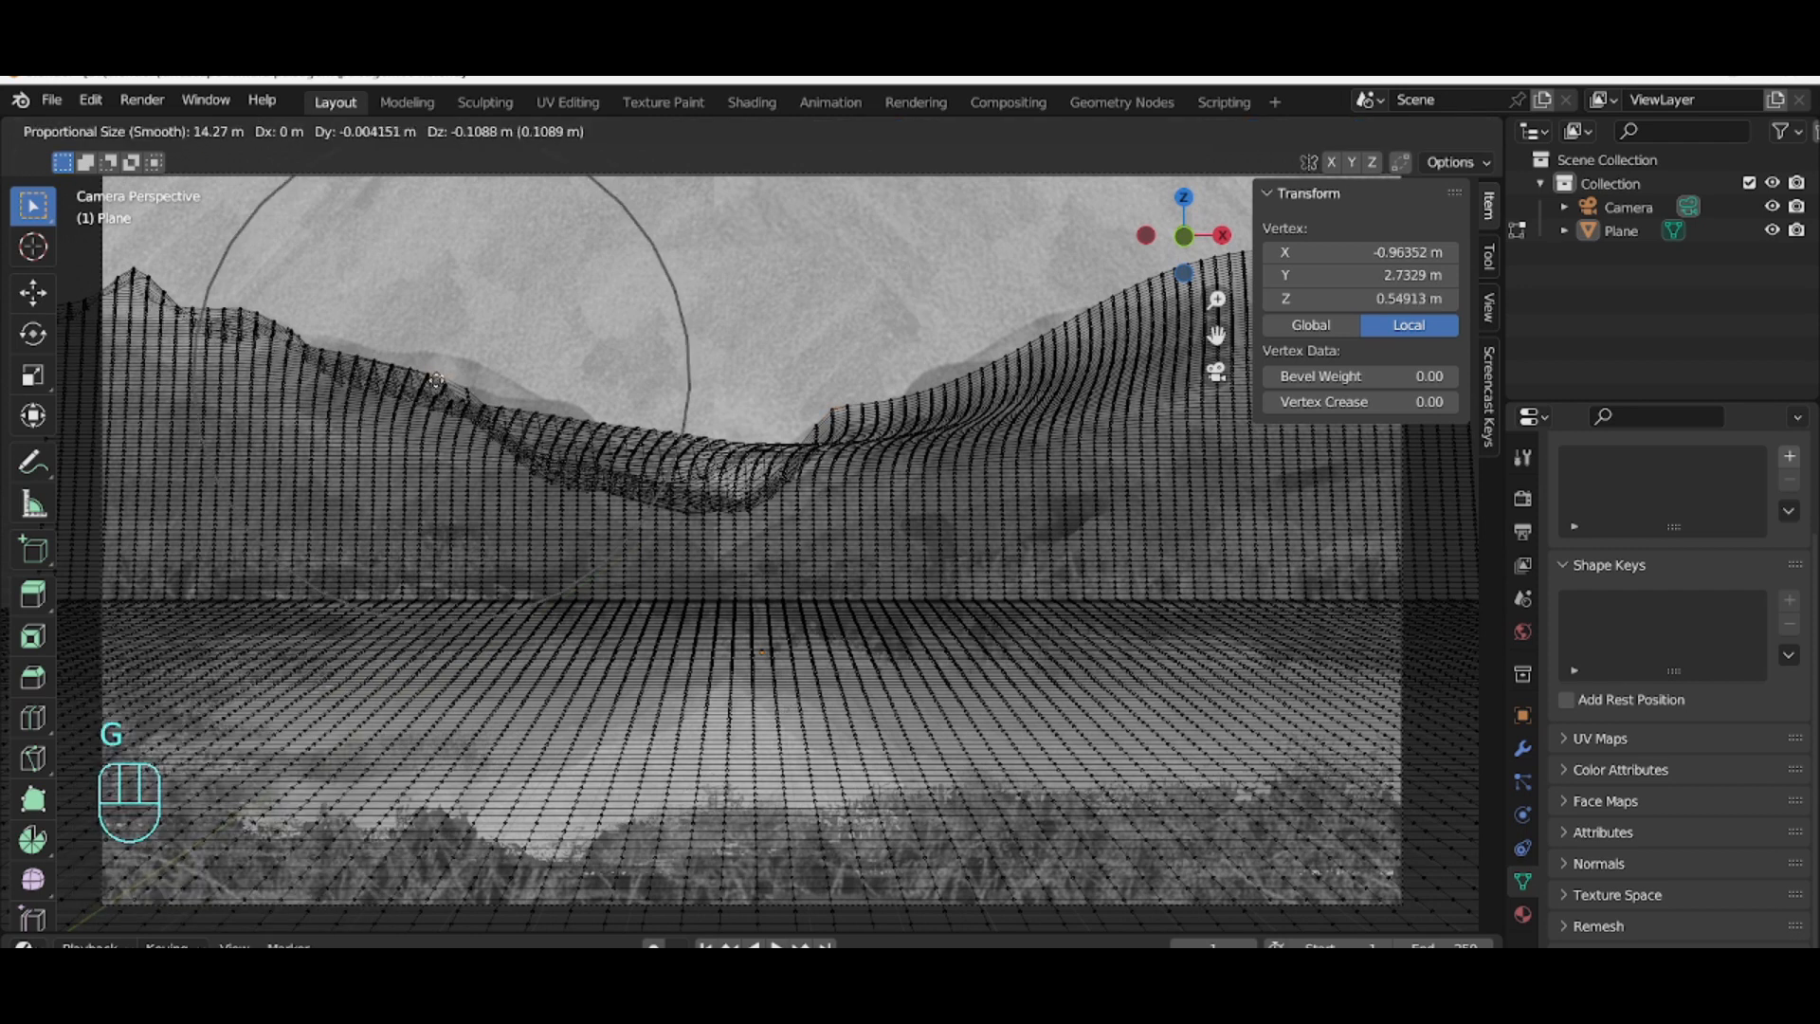
left_click(402, 384)
middle_click_drag(620, 662, 723, 667)
key("KP_0")
Step: Refine several vertices along the left slope by moving them to match the reference hillside
left_click(367, 343)
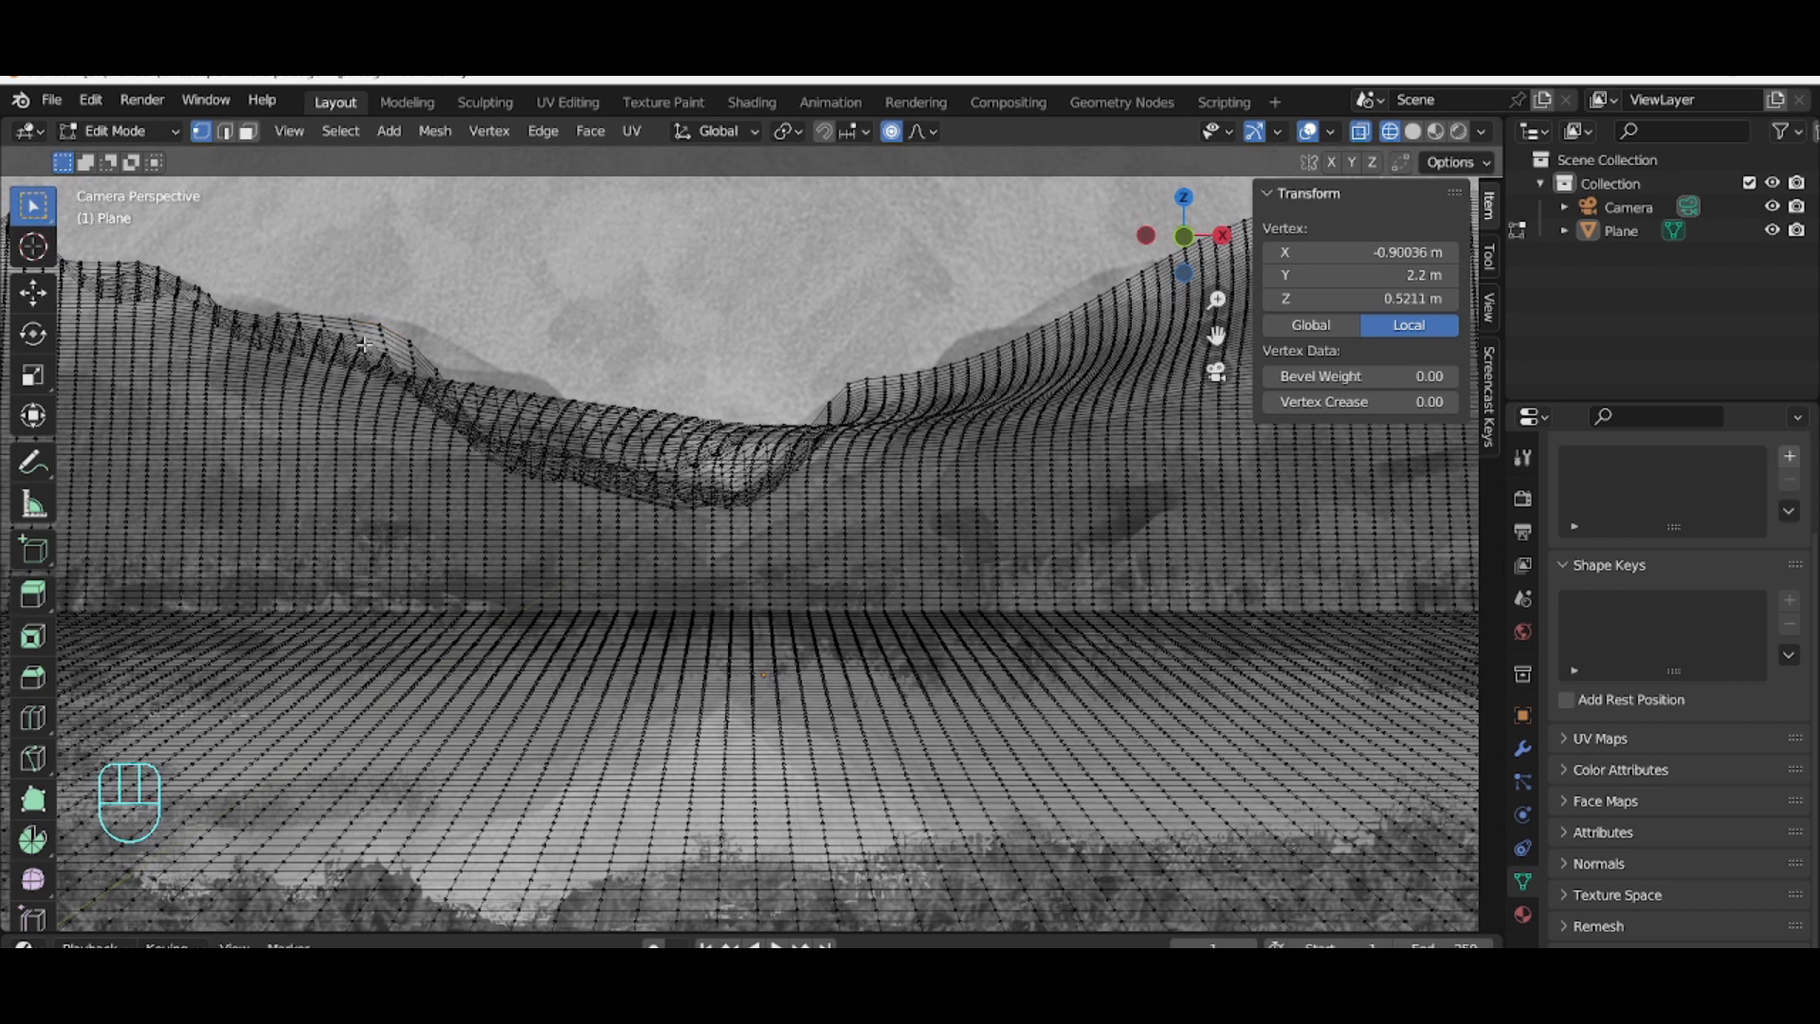
key("g")
key("z")
left_click(235, 309)
left_click(235, 309)
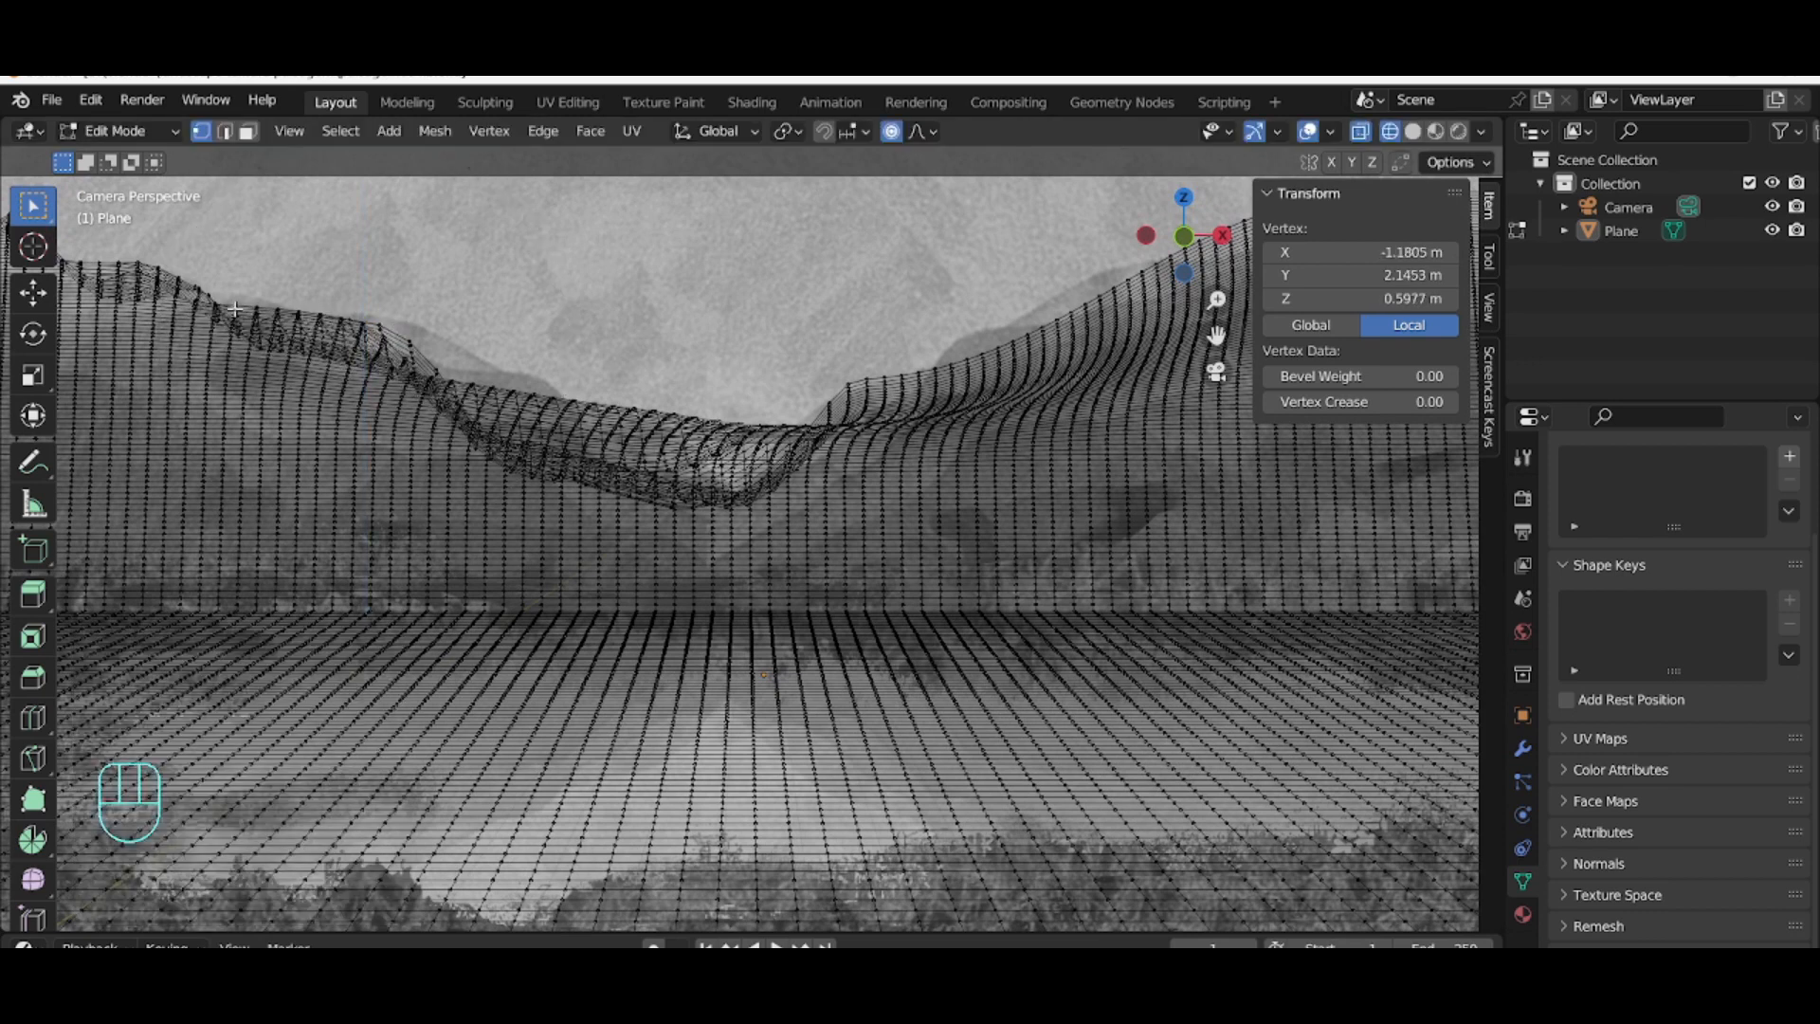
key("g")
key("z")
scroll(237, 307, "up", 9)
left_click(237, 306)
left_click(411, 344)
key("g")
scroll(443, 329, "down", 11)
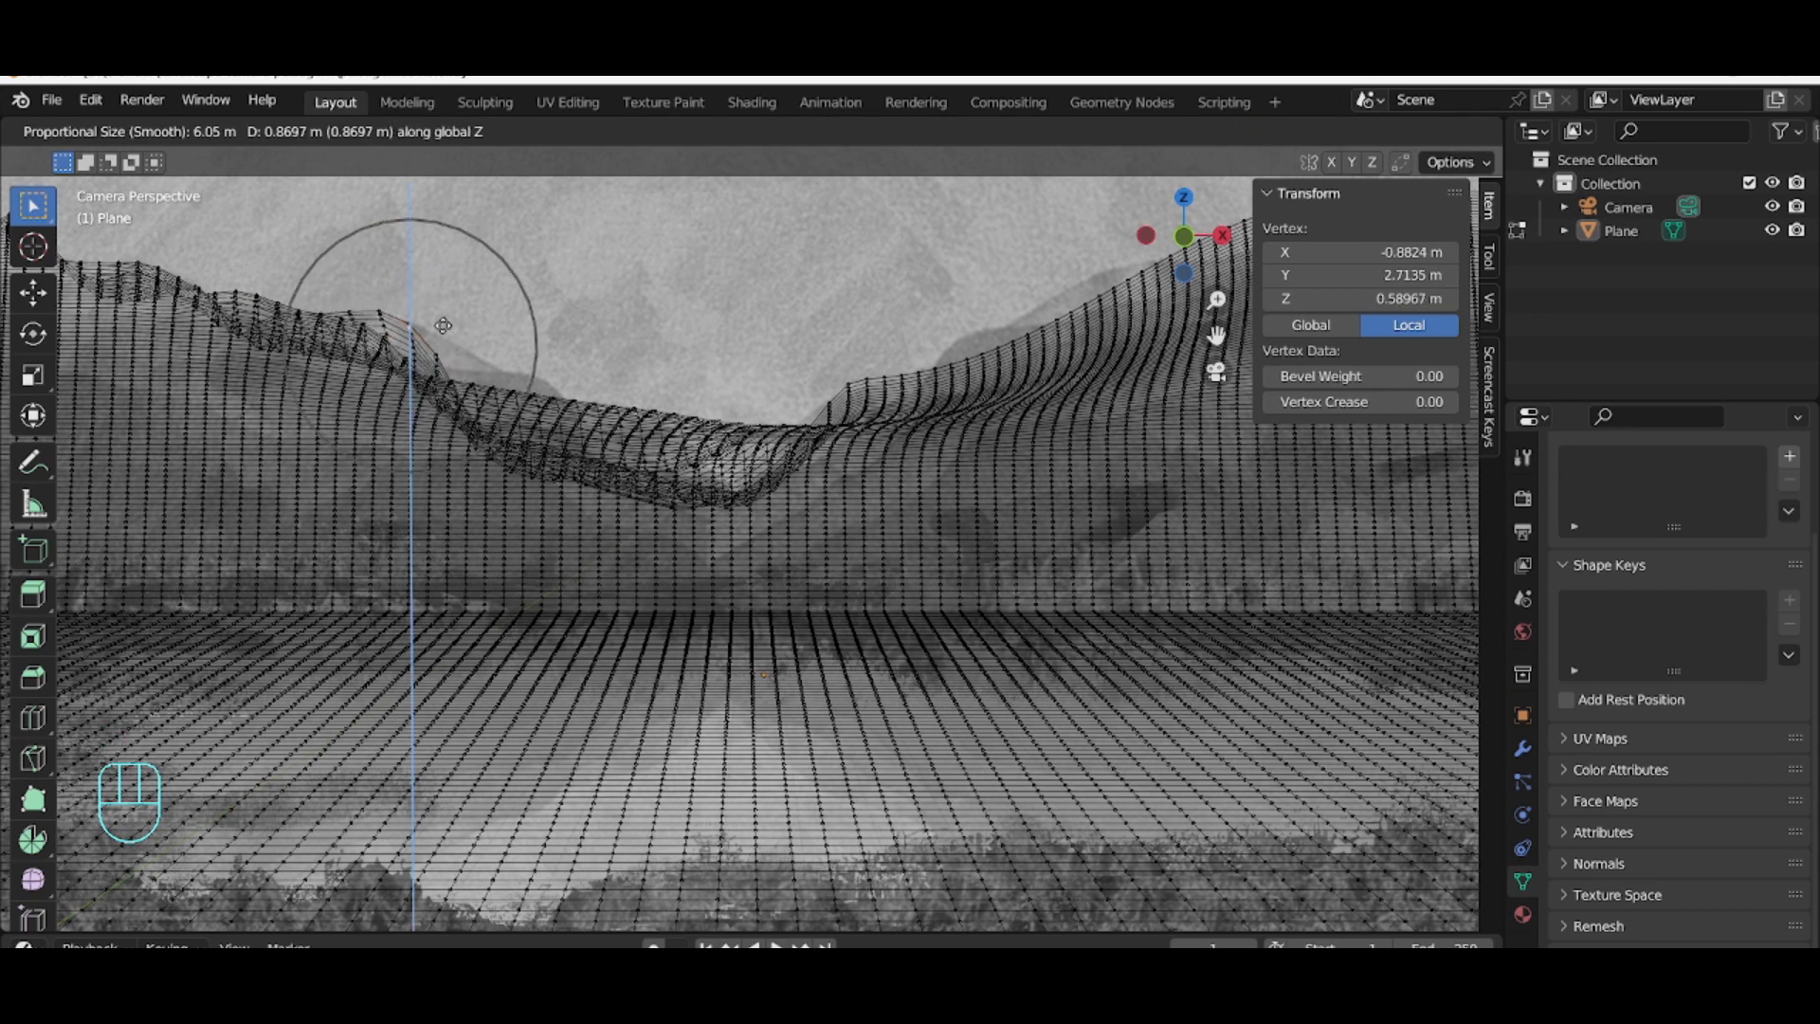
left_click(443, 327)
Step: Move more left-slope vertices near the valley to follow the reference contour
left_click(458, 385)
key("g")
left_click(436, 361)
left_click(434, 356)
key("g")
scroll(438, 359, "down", 6)
left_click(497, 364)
left_click(464, 413)
key("g")
key("z")
scroll(502, 384, "up", 5)
scroll(507, 375, "down", 2)
left_click(580, 409)
Step: Lower vertices on the valley's left side along Z to match the reference image
left_click(635, 401)
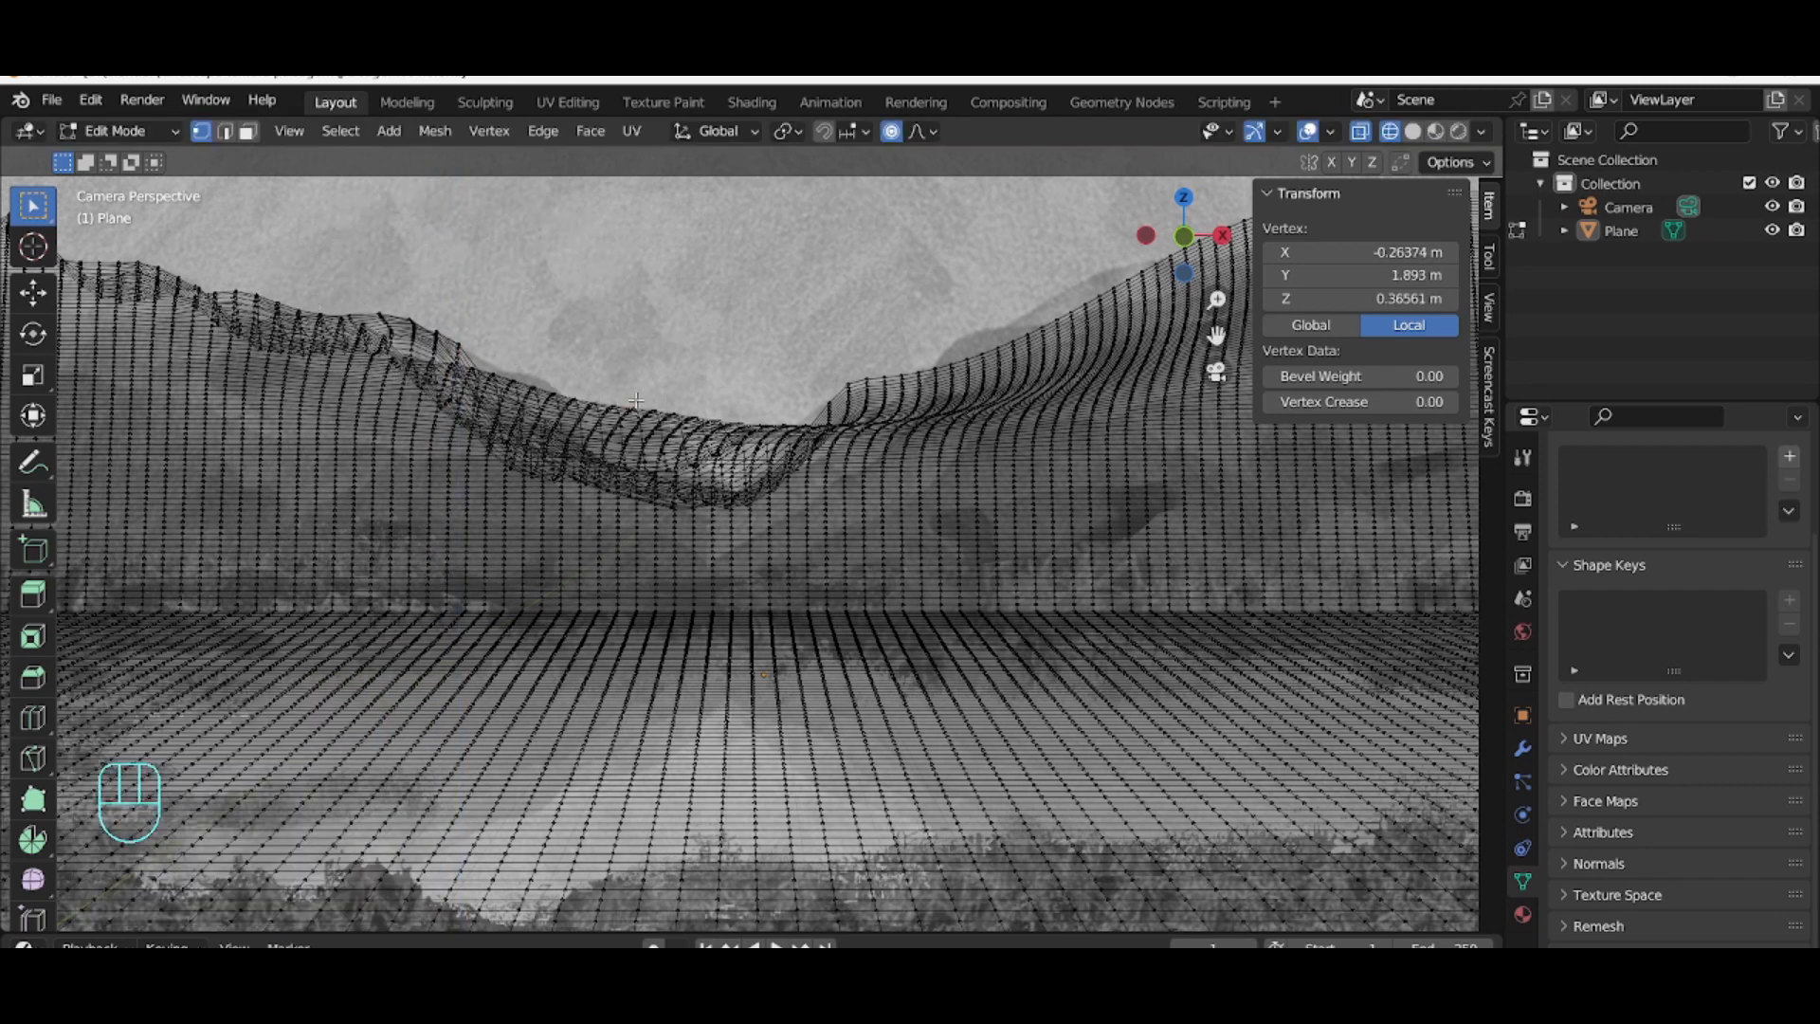
key("g")
key("z")
left_click(658, 437)
left_click(556, 390)
key("g")
key("z")
left_click(563, 382)
left_click(640, 410)
key("g")
key("z")
scroll(640, 412, "up", 5)
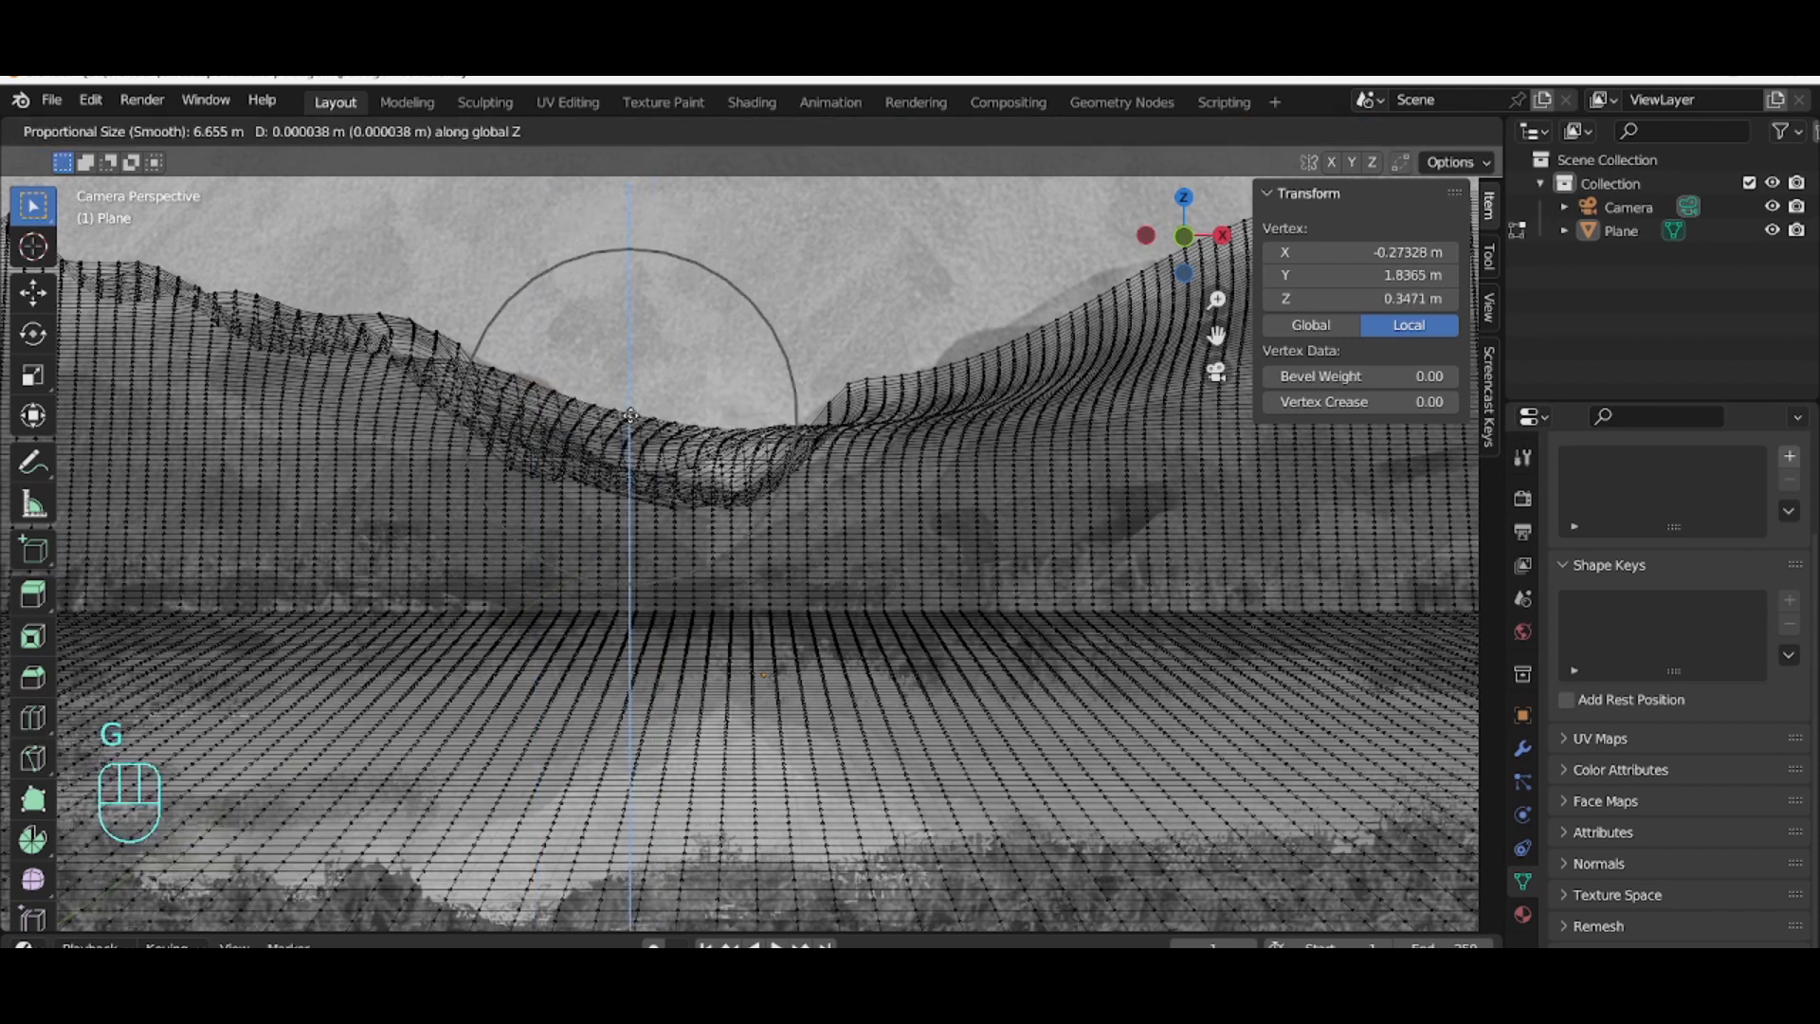
left_click(640, 426)
Step: Select a few valley-bottom vertices and lower them about 1.1 m along Z with a proportional size of about 3.4 m
left_click(714, 421)
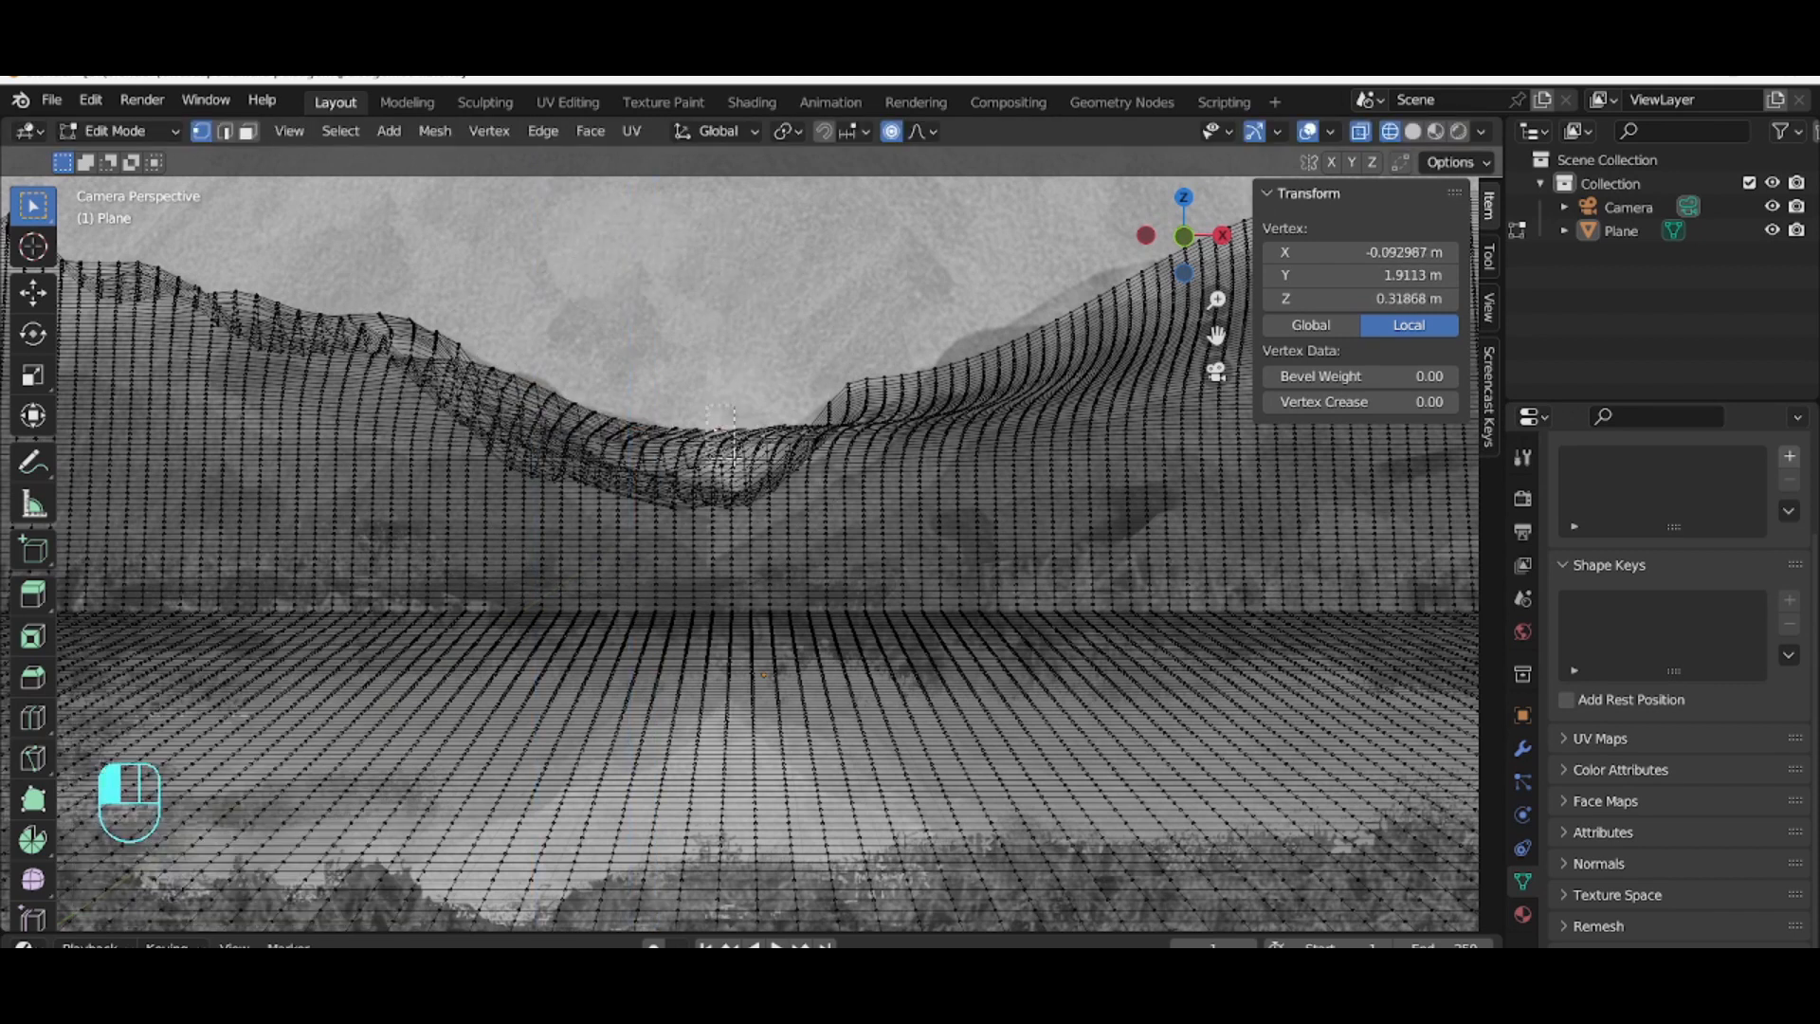
left_click_drag(735, 460, 736, 463)
key("g")
key("z")
scroll(738, 462, "up", 4)
left_click(751, 483)
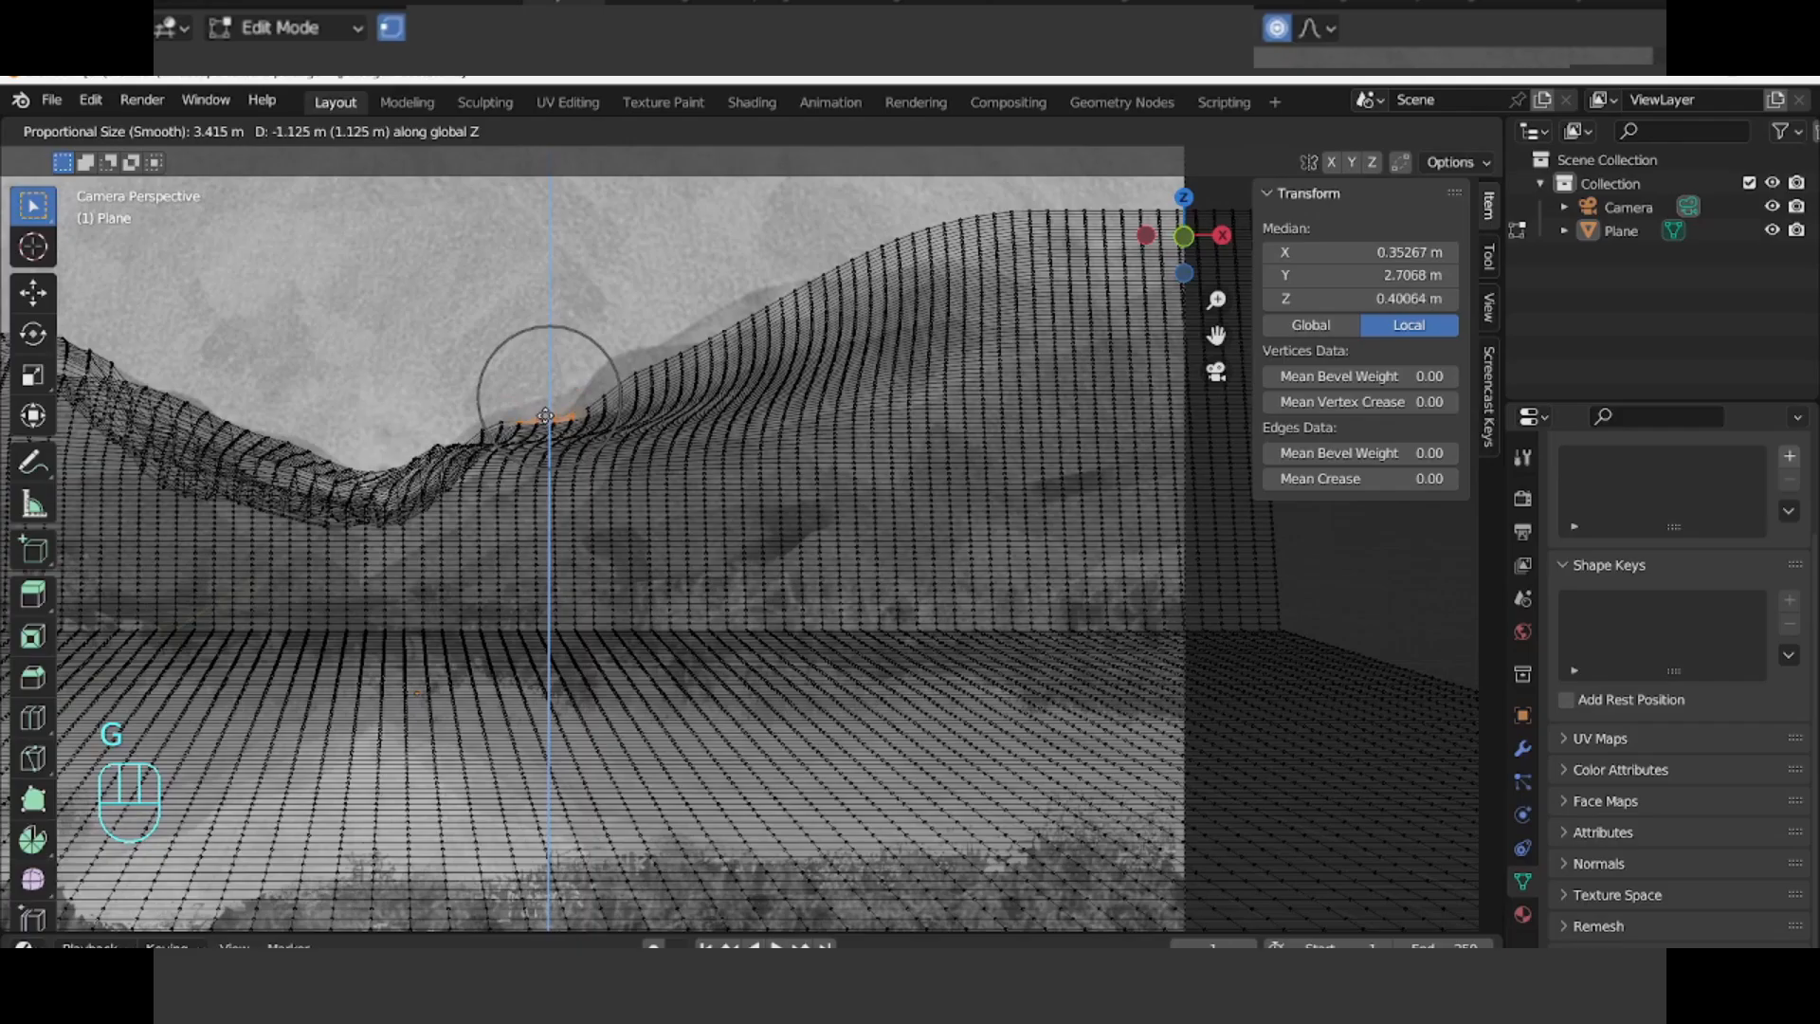
Step: Box-select vertices on the slope right of the valley and raise them about 0.77 m along Z with proportional size about 4.1 m
left_click(589, 398)
left_click_drag(592, 353, 677, 388)
key("g")
key("z")
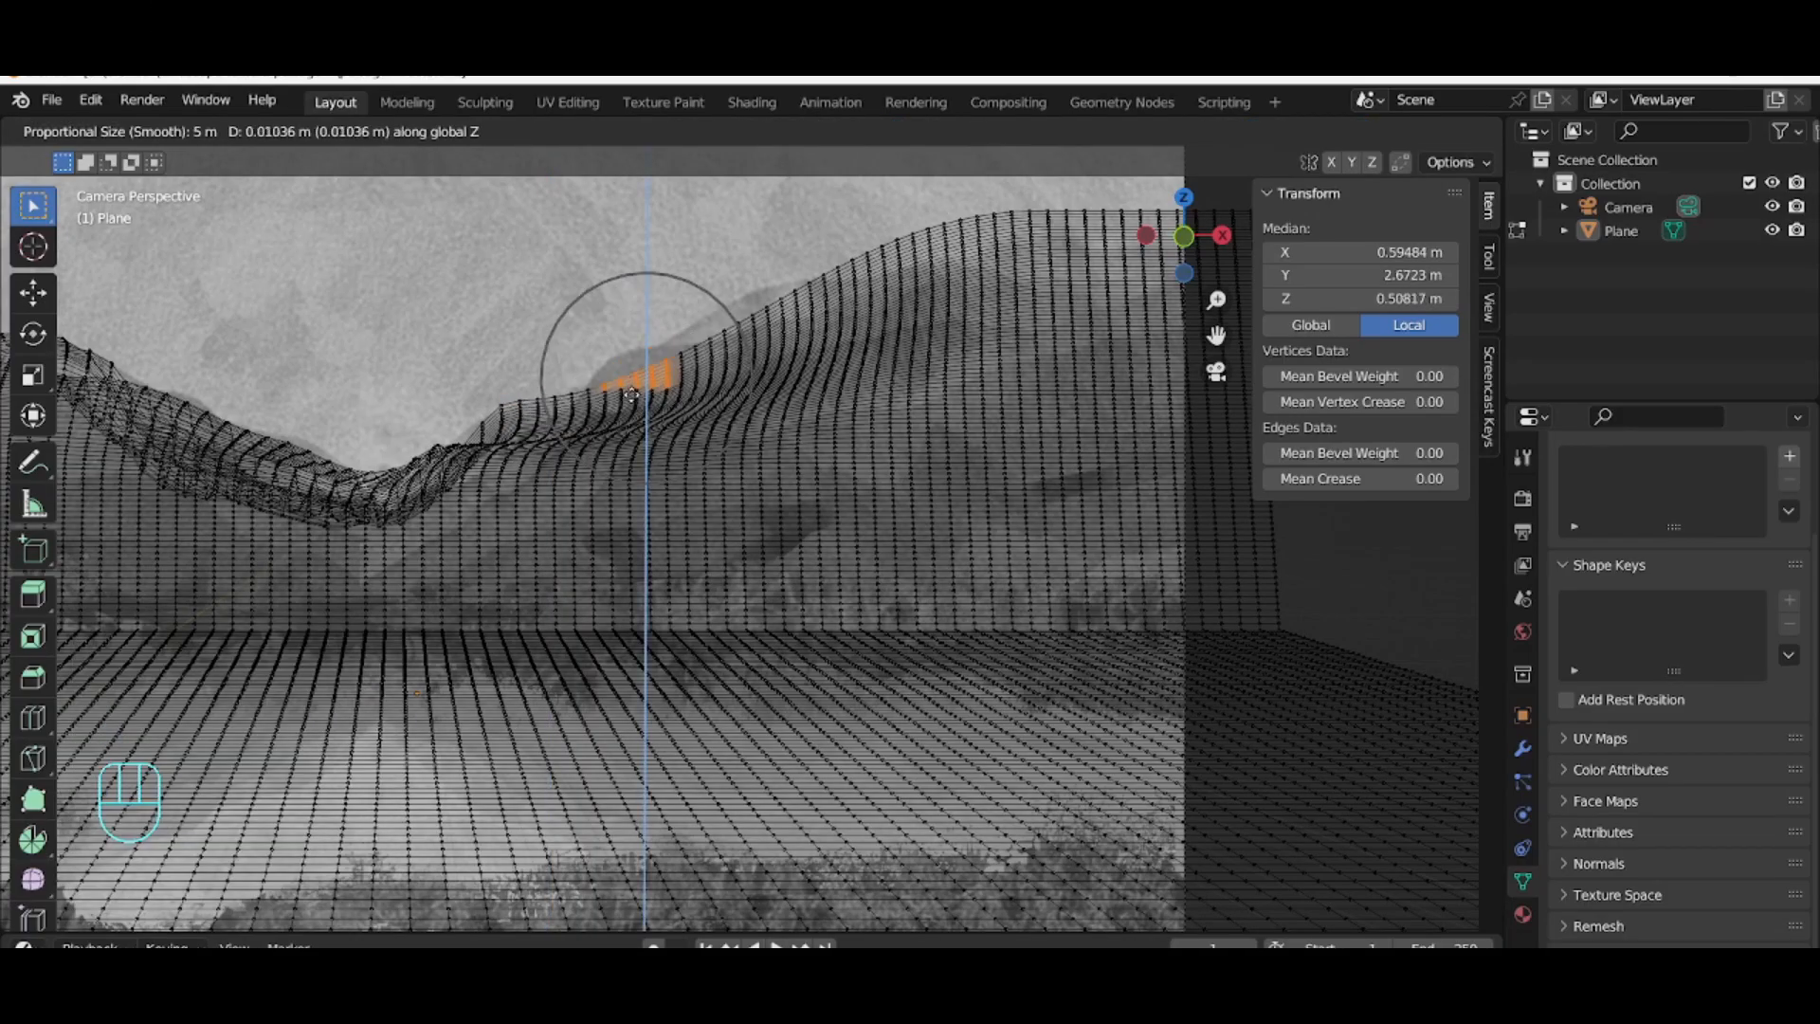
key("z")
scroll(659, 410, "down", 2)
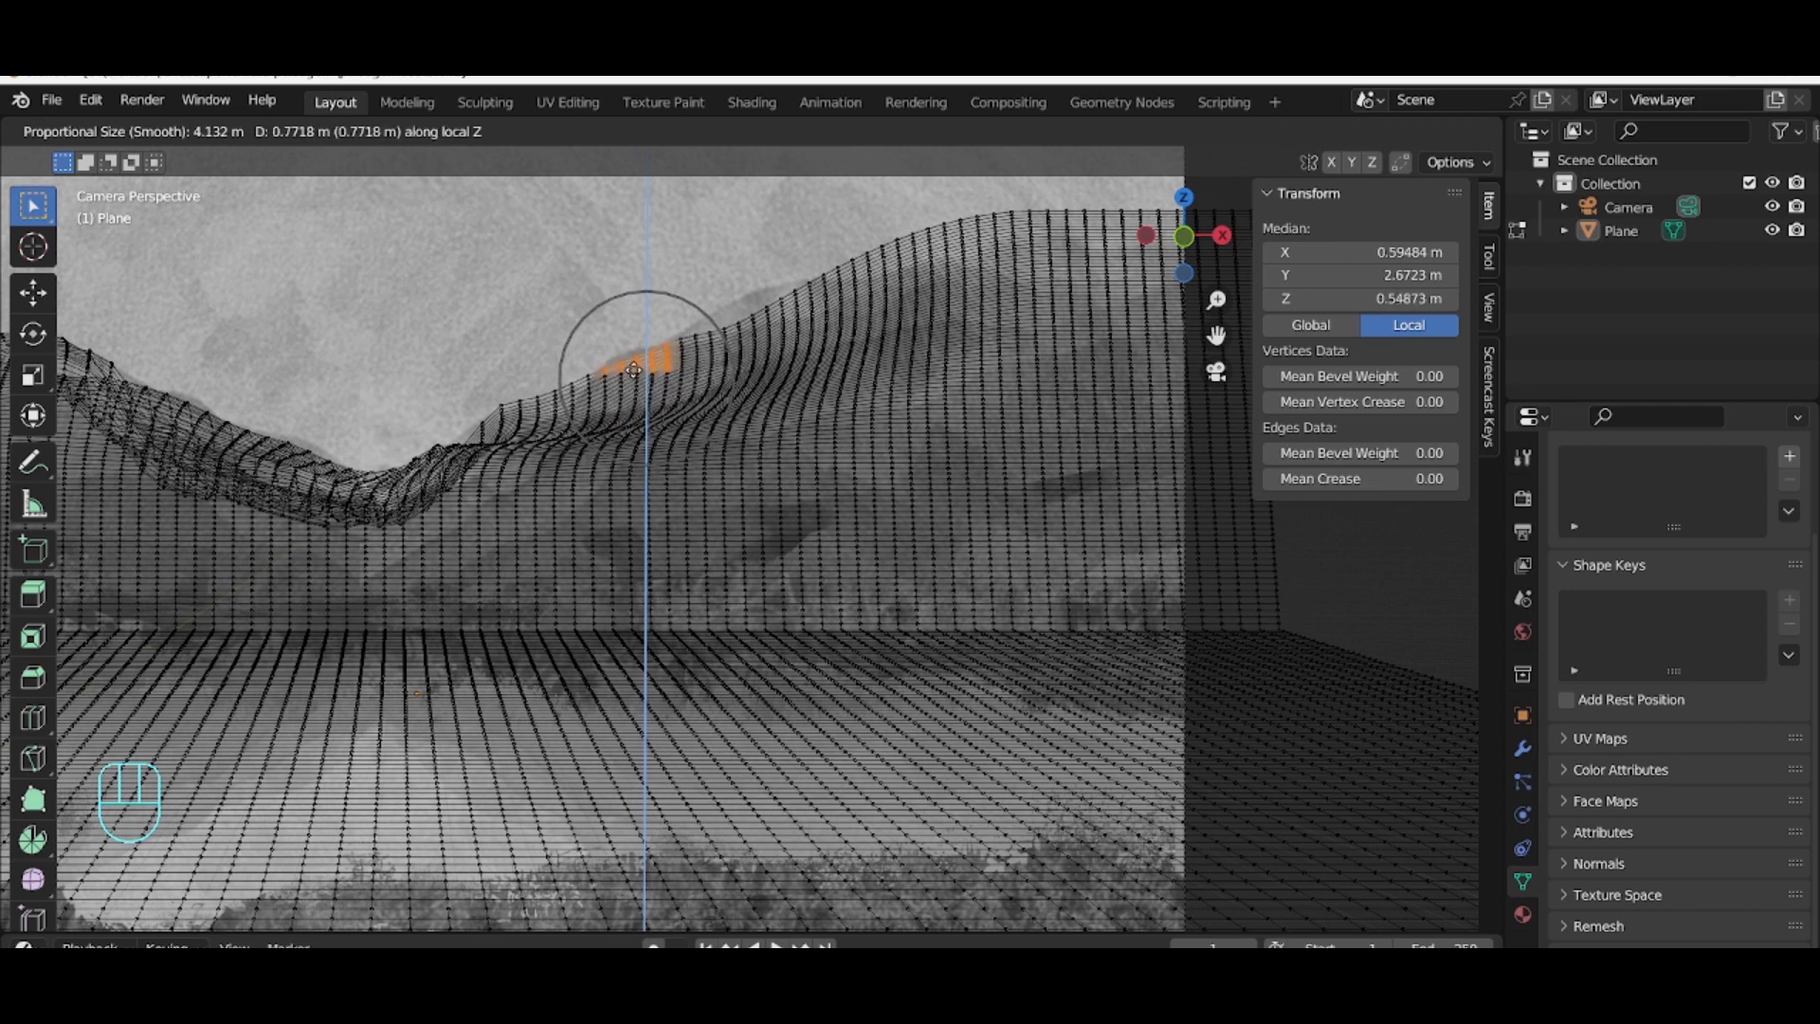
left_click(717, 356)
Step: Move three vertices along the right hill's ridge along Z to follow the reference skyline
left_click(738, 321)
key("g")
key("z")
left_click(737, 290)
left_click(928, 228)
key("g")
key("z")
left_click(927, 258)
left_click(853, 260)
key("g")
key("z")
left_click(1049, 256)
Step: Box-select vertices near the right peak and lower them about 1.34 m along Z with proportional size about 3.4 m
left_click_drag(1128, 214, 1131, 218)
key("g")
key("z")
scroll(1133, 227, "up", 2)
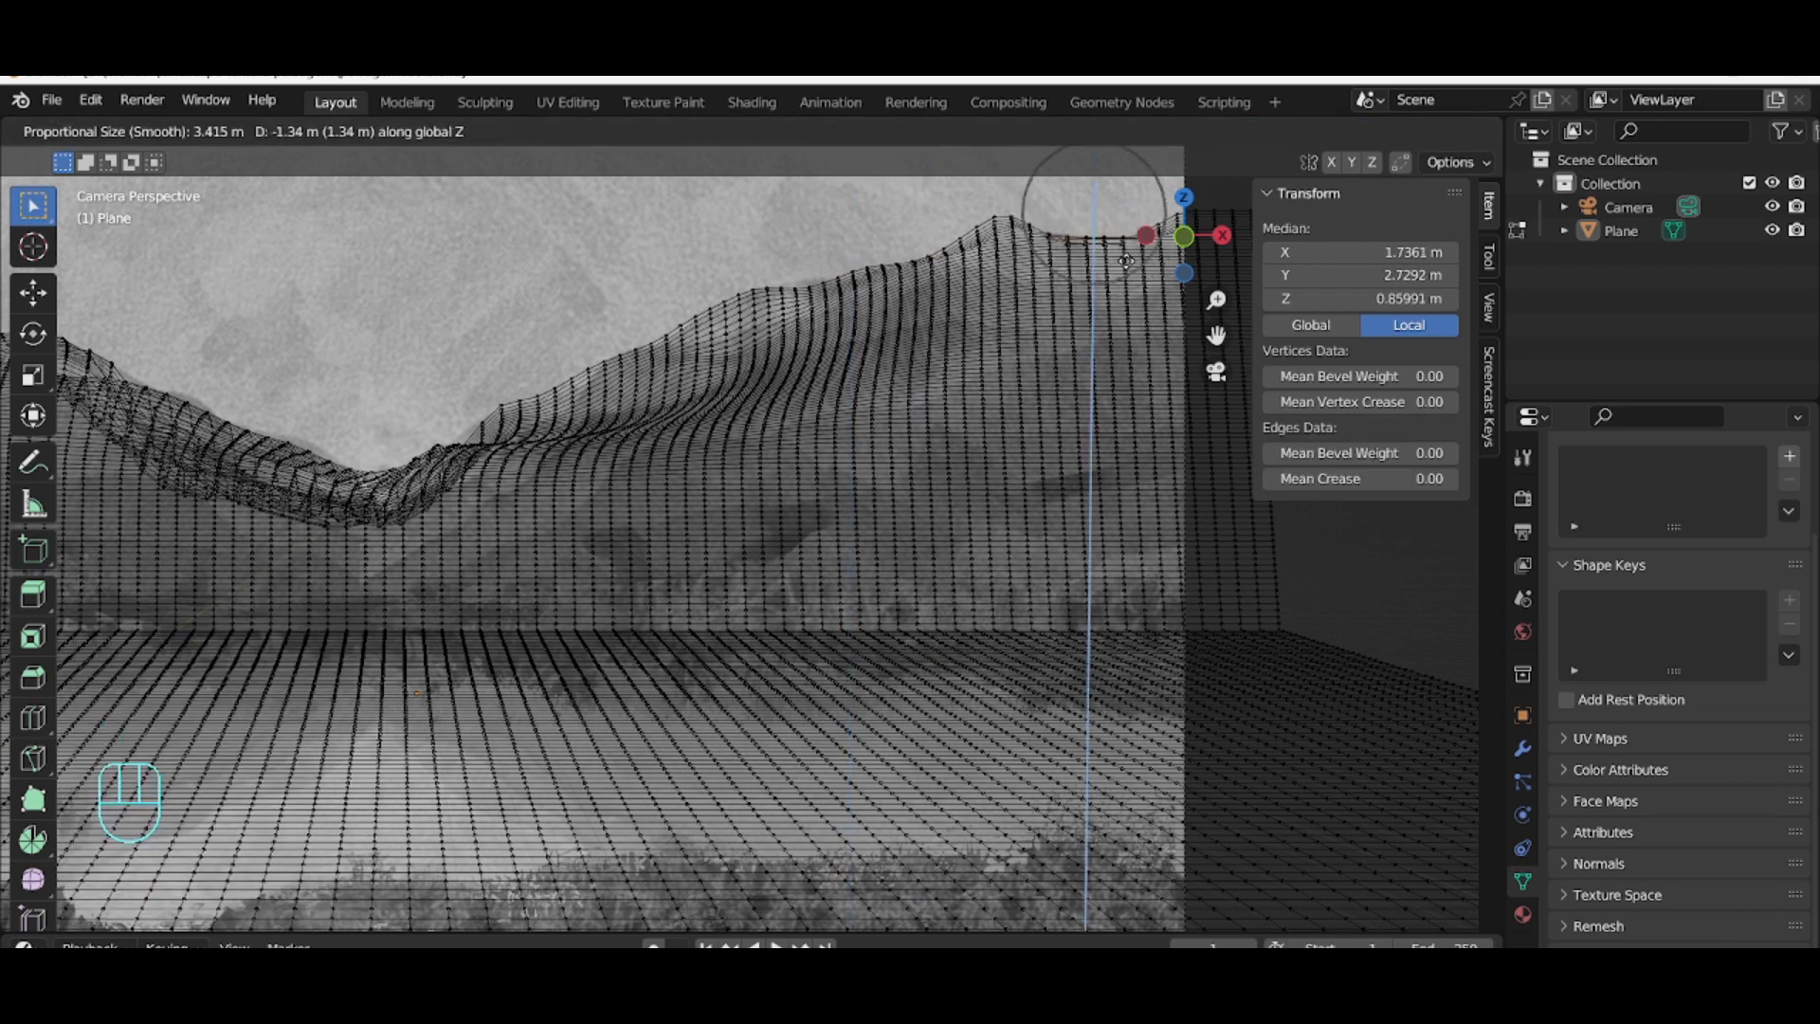
left_click(1139, 246)
Step: Adjust a vertex and a small group on the slope right of the valley along Z to follow the reference contour
left_click(560, 381)
key("g")
key("z")
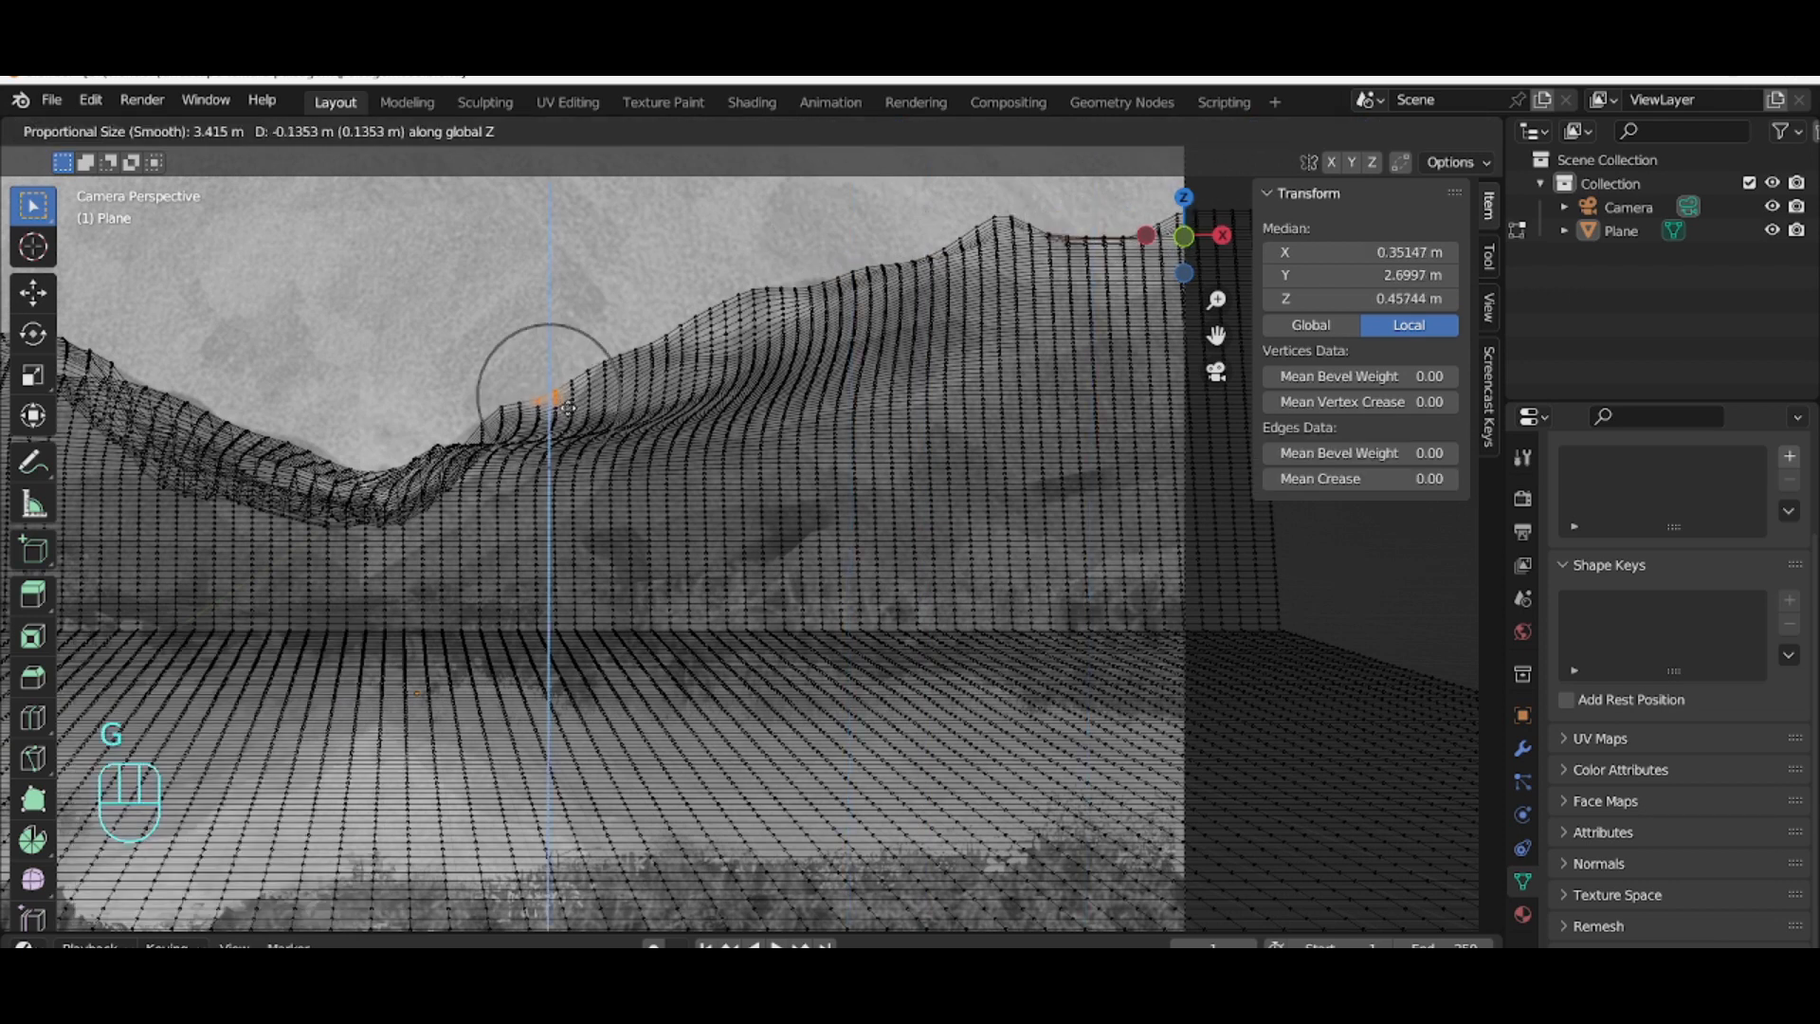
left_click(578, 408)
left_click_drag(584, 402, 633, 419)
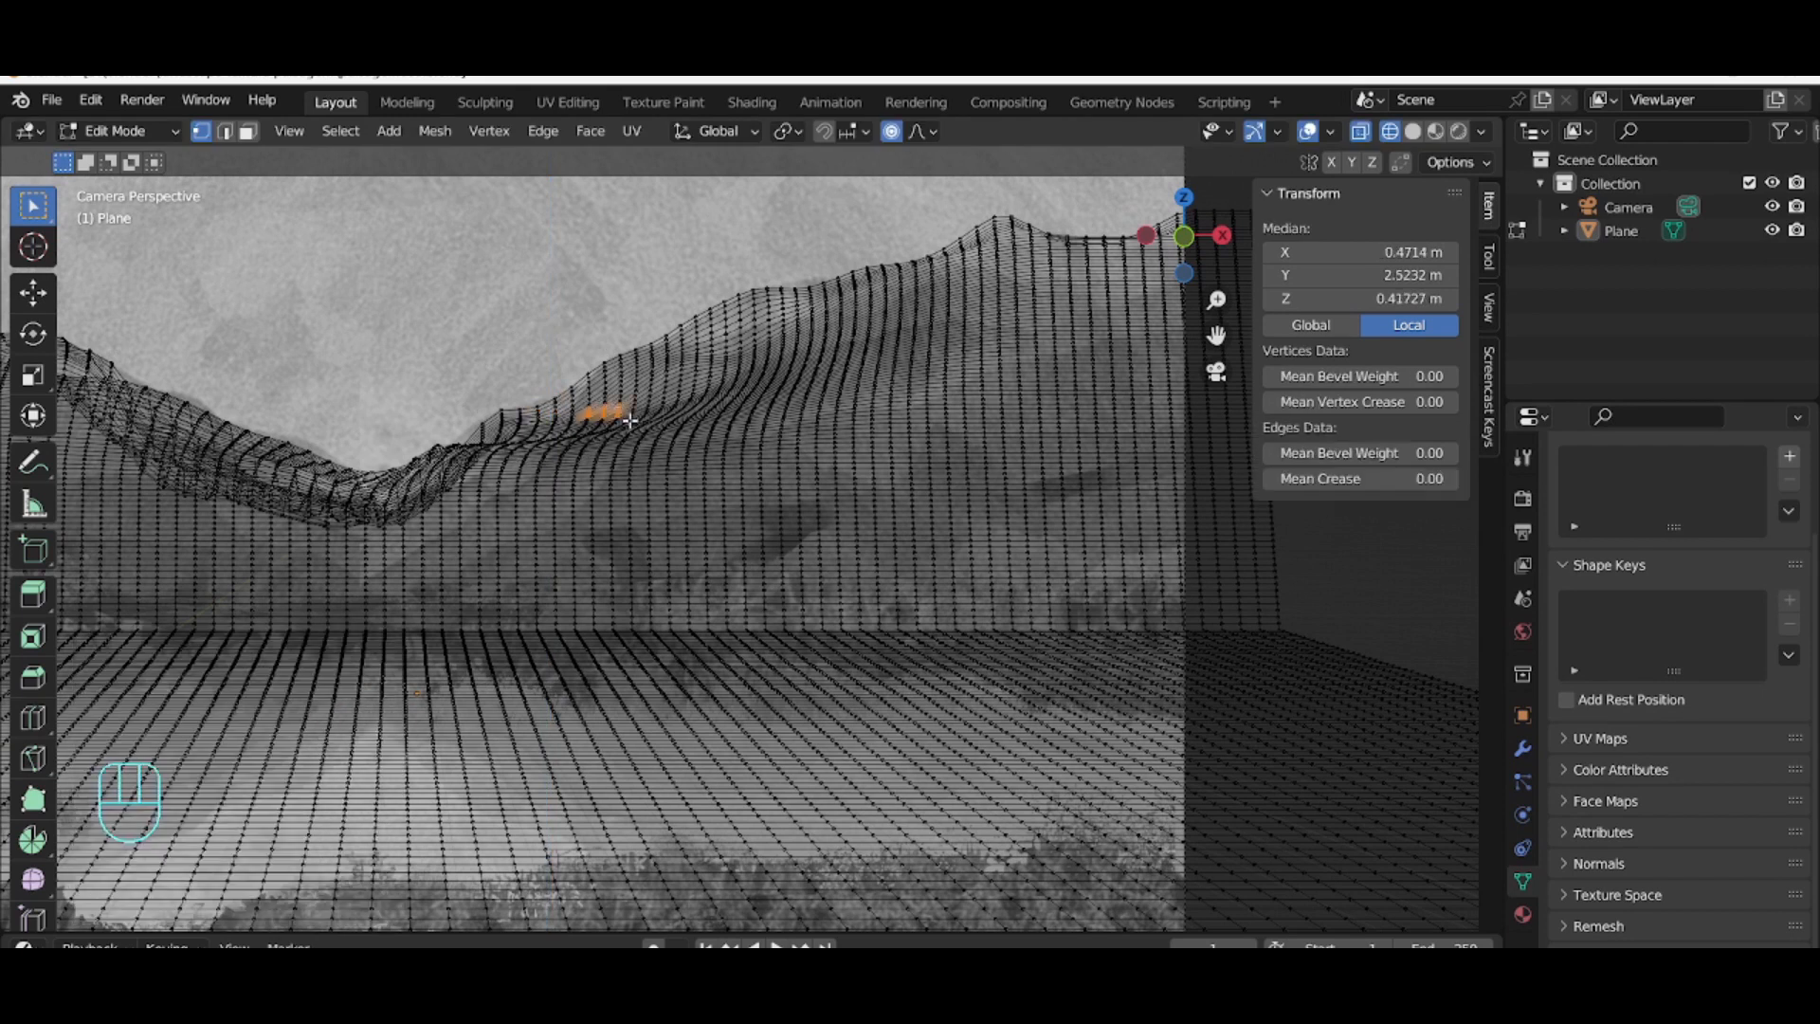
key("g")
key("z")
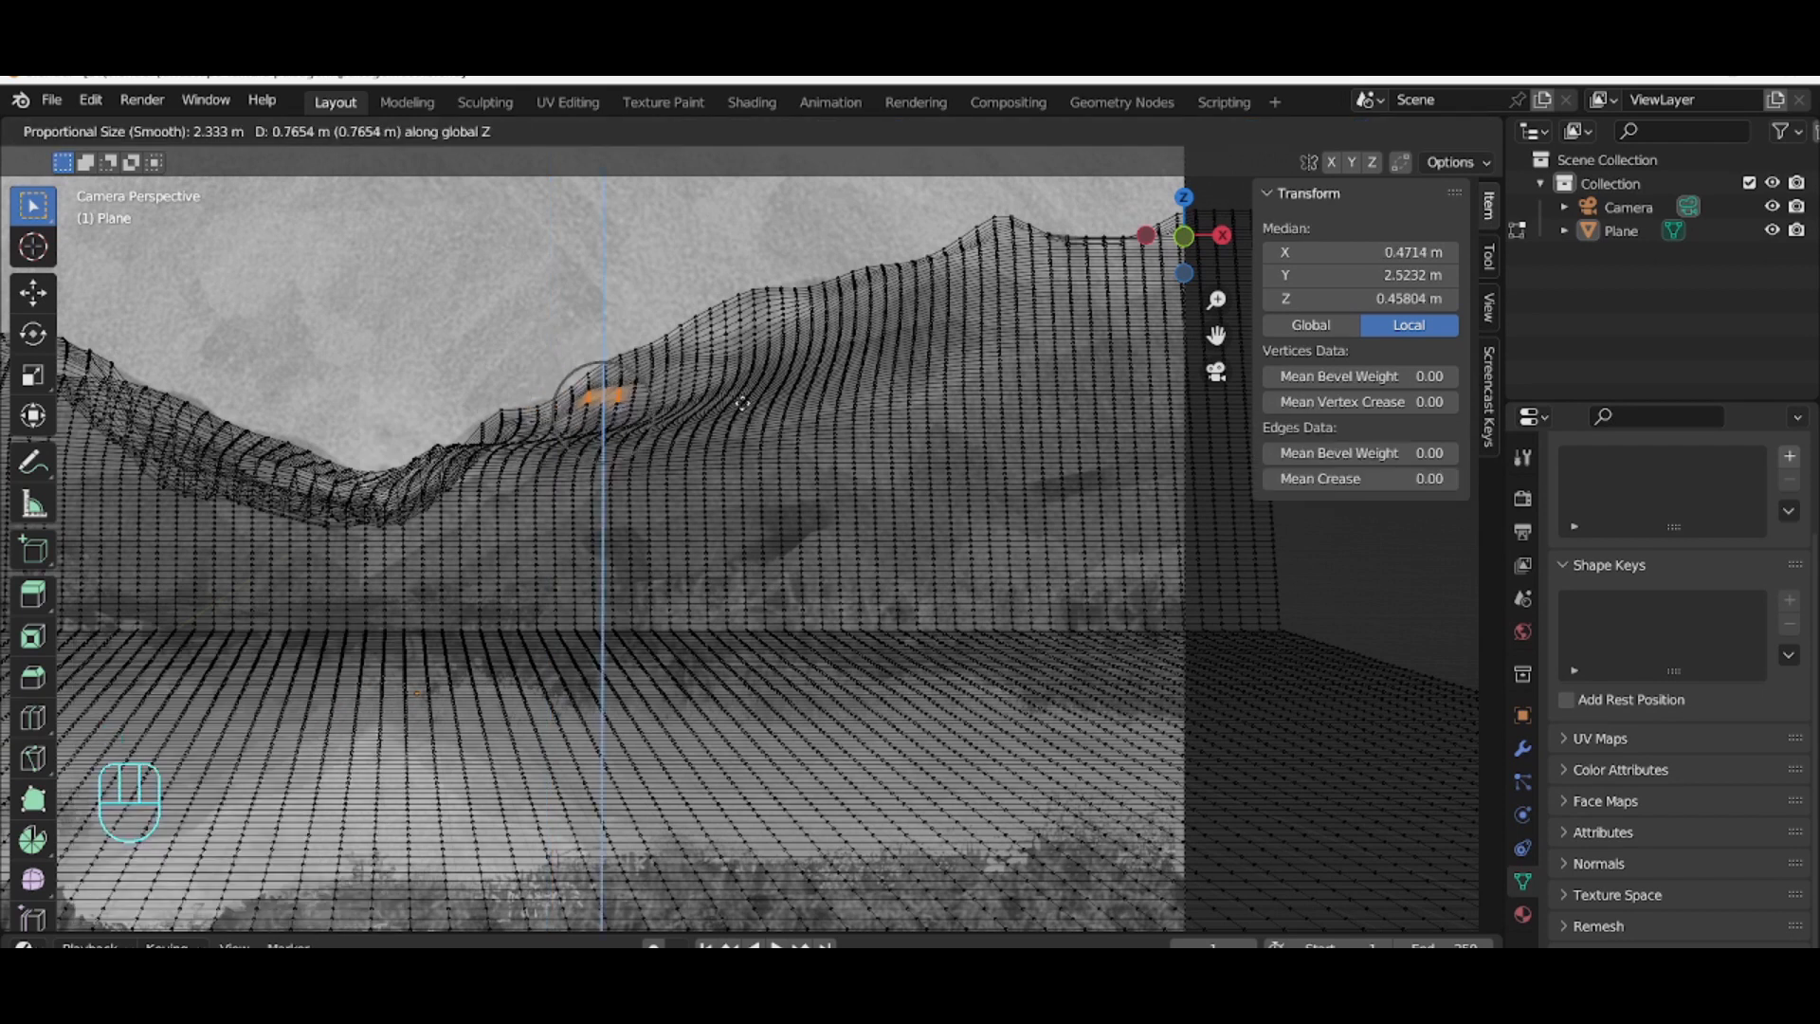
left_click(782, 364)
Step: Box-select two vertex groups lower on the right slope and move each along Z to match the reference
left_click(635, 454)
left_click_drag(601, 468, 732, 487)
key("g")
key("z")
left_click(706, 418)
left_click(698, 436)
left_click_drag(694, 429, 659, 447)
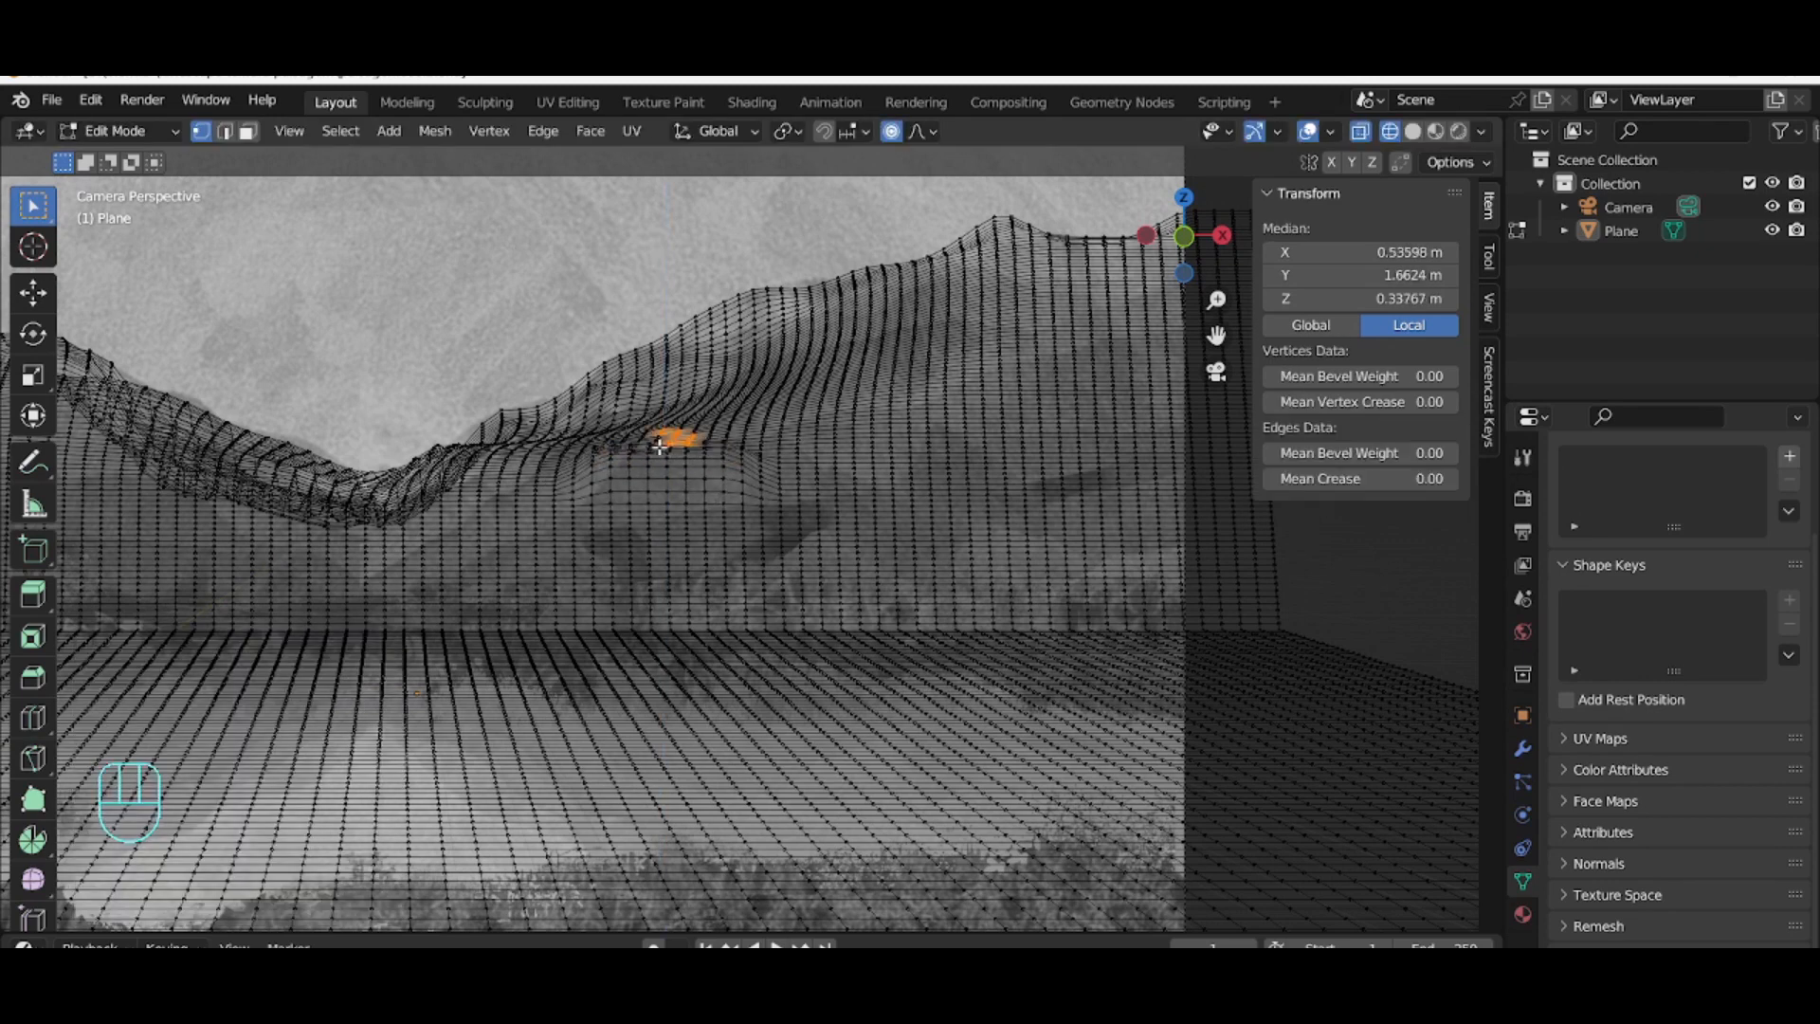
key("g")
key("z")
left_click(668, 422)
Step: Box-select vertices at the valley bottom near the left hill and move them along Z
left_click(851, 519)
middle_click_drag(826, 527, 658, 641)
key("KP_0")
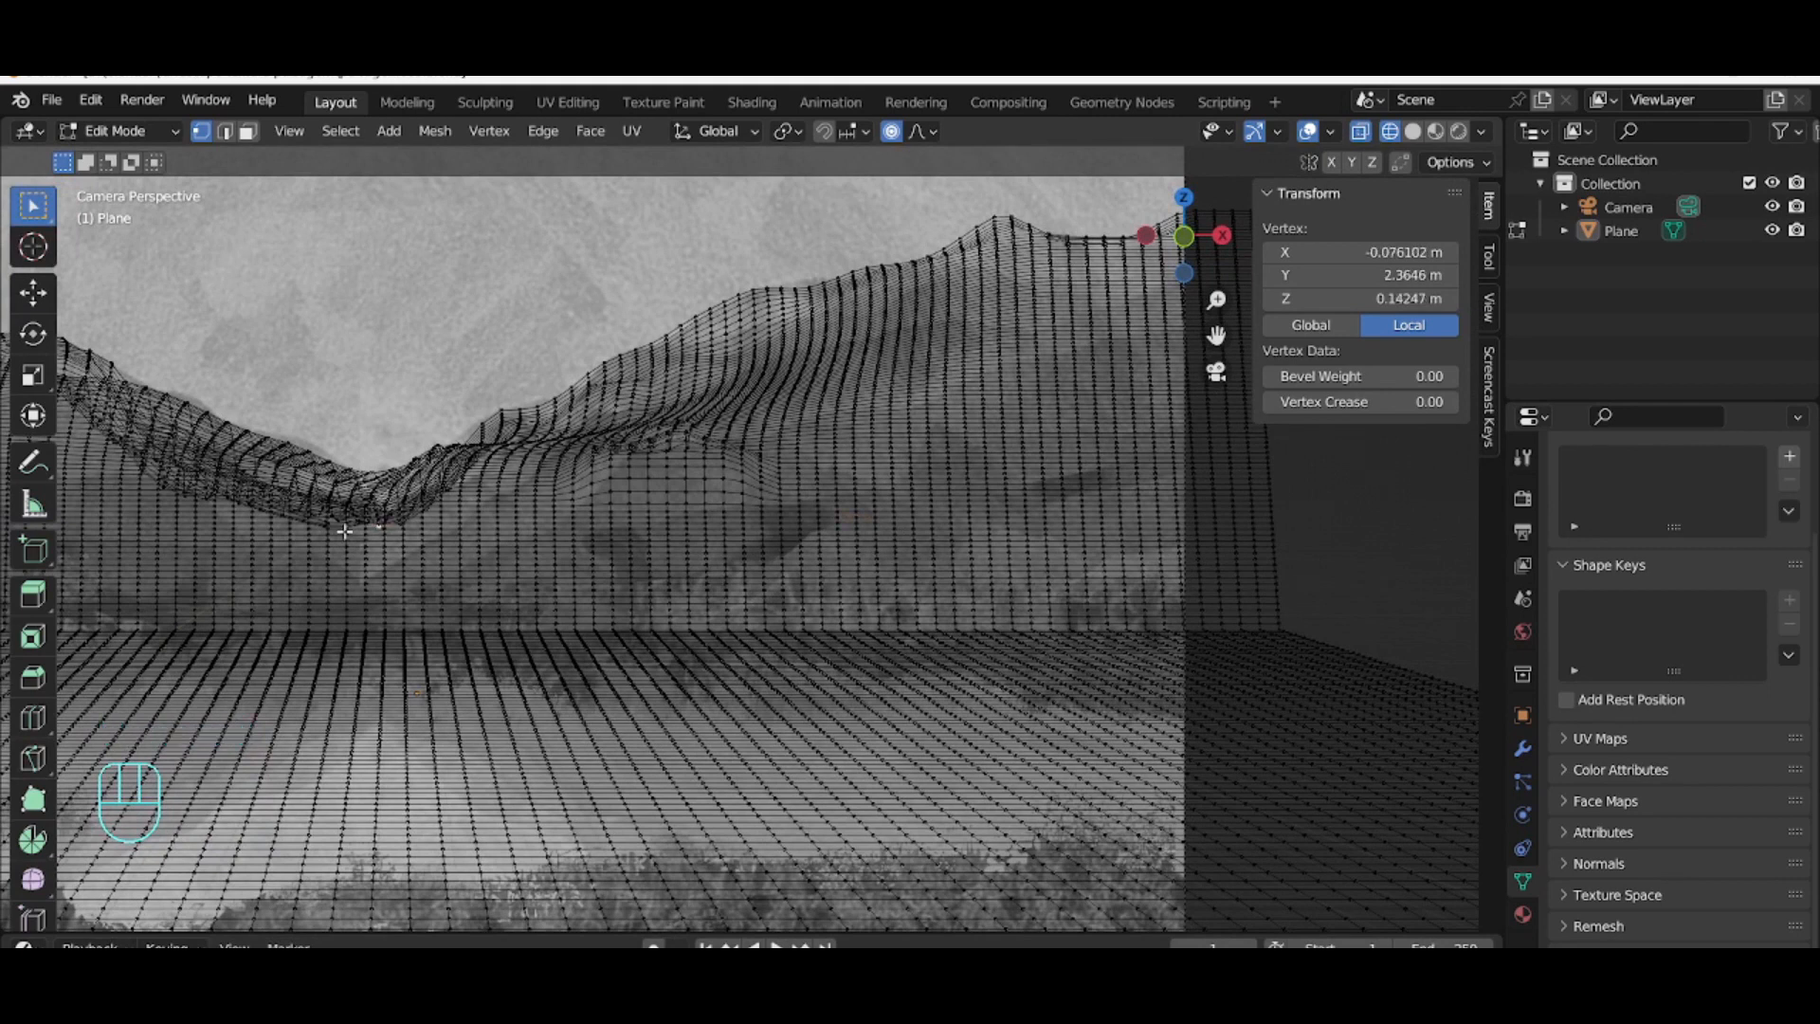
left_click_drag(344, 531, 395, 542)
key("g")
key("z")
scroll(399, 559, "down", 15)
left_click(403, 563)
Step: Select a vertex on the right hillside and move it freely to match the reference shape
left_click(517, 542)
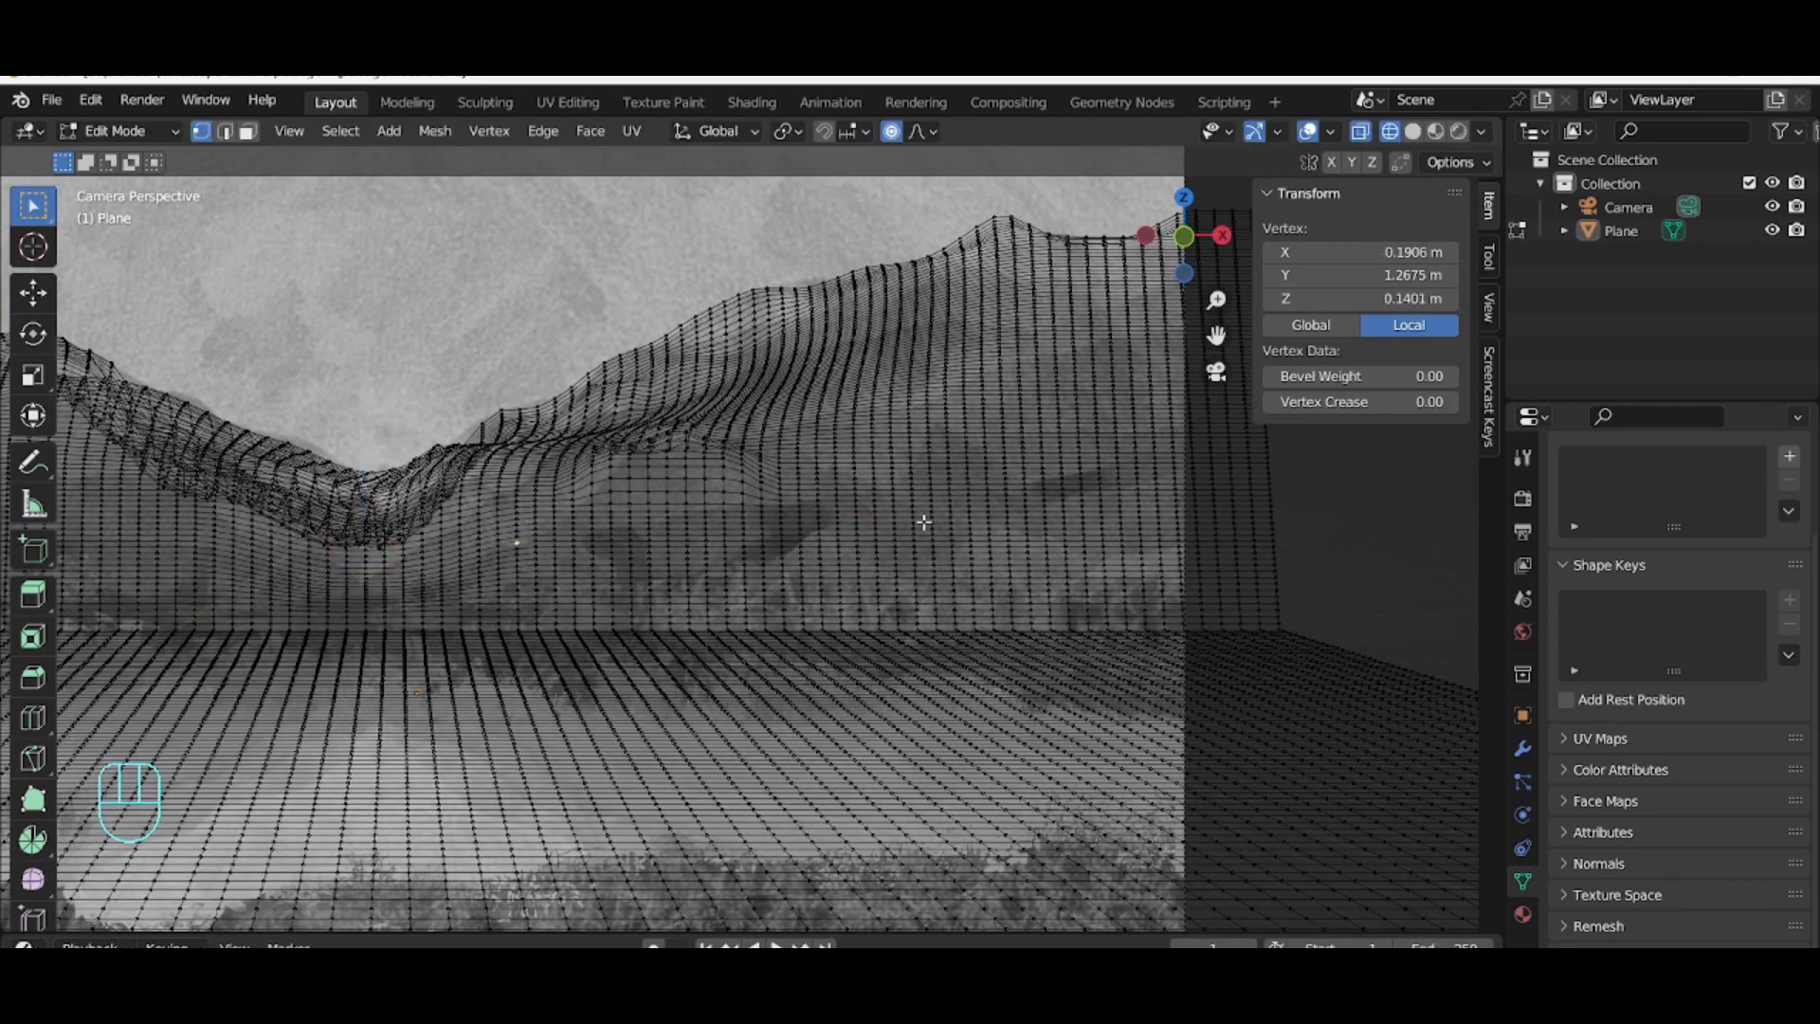
scroll(933, 460, "up", 1)
left_click(957, 453)
key("g")
left_click(972, 406)
Step: Move two vertices on the lower right hillside along Z to match the reference
left_click(833, 532)
key("g")
key("z")
scroll(835, 528, "up", 3)
left_click(844, 520)
left_click(1114, 569)
key("g")
key("z")
left_click(1112, 532)
Step: Orbit around the terrain to examine its overall shape, then return to the camera view
middle_click_drag(1112, 532, 638, 478)
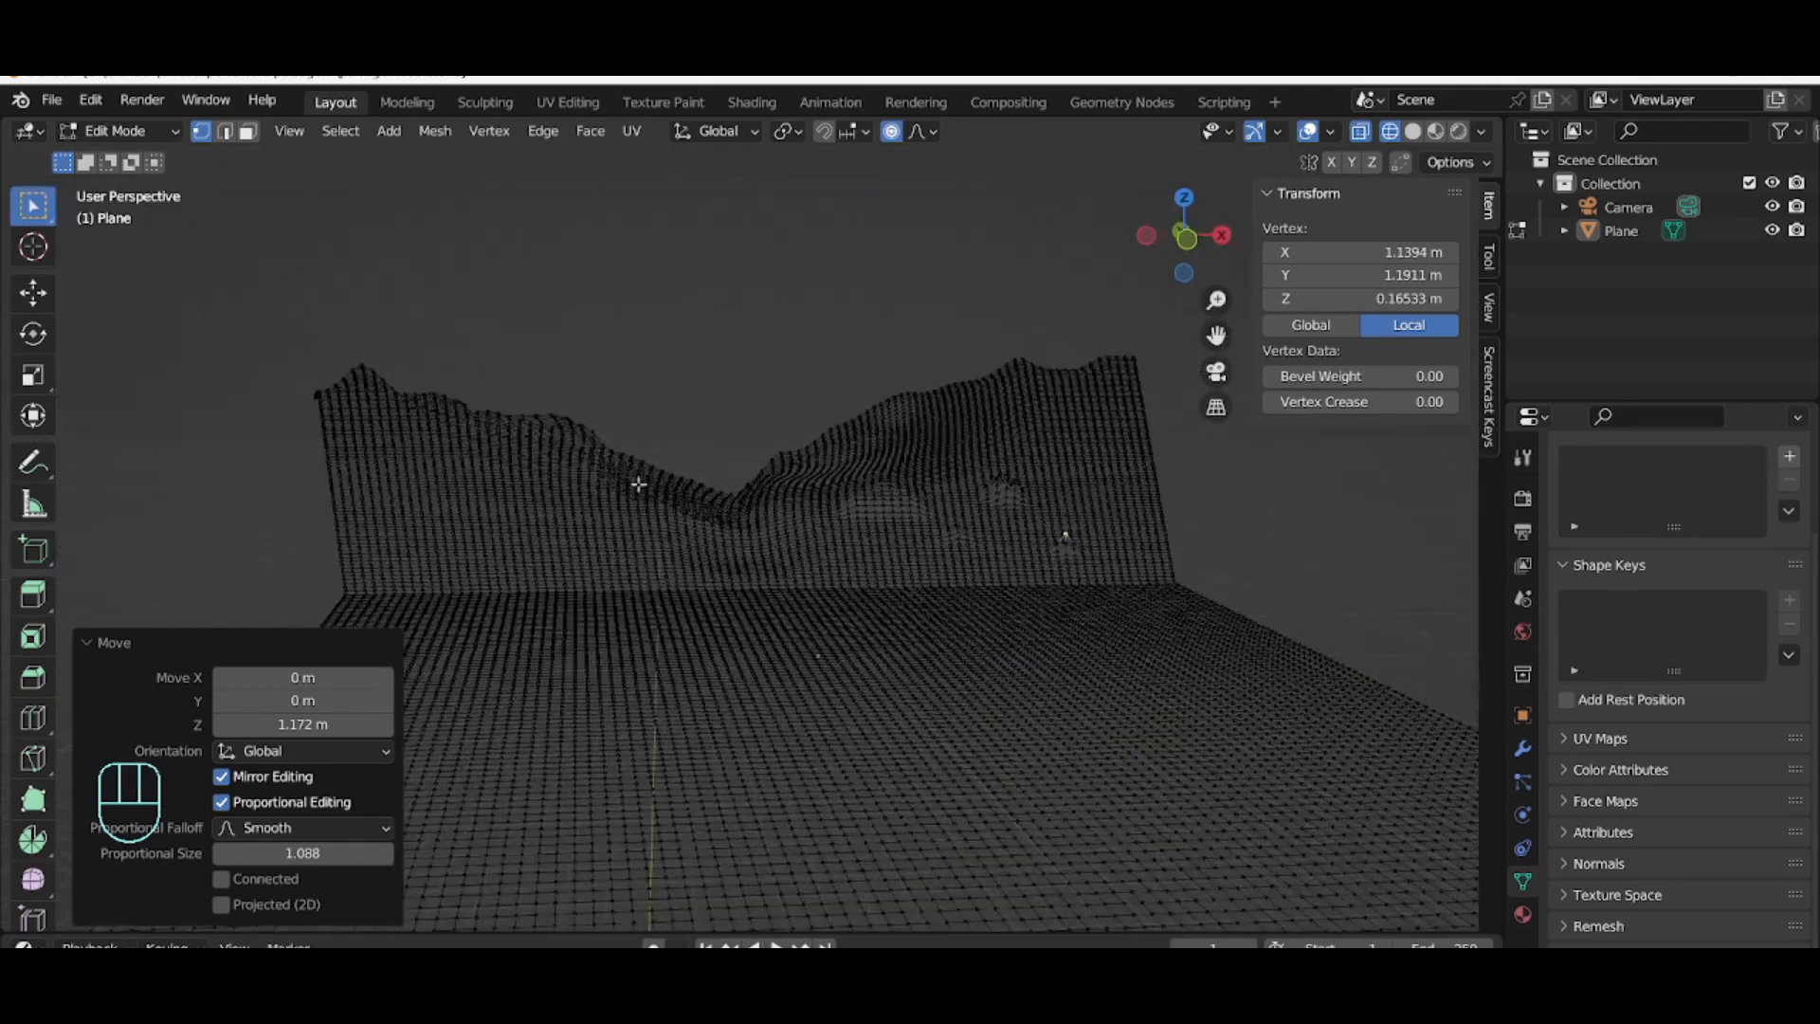
left_click(753, 523)
key("KP_0")
middle_click_drag(626, 410, 597, 439)
key("KP_0")
scroll(370, 529, "down", 2)
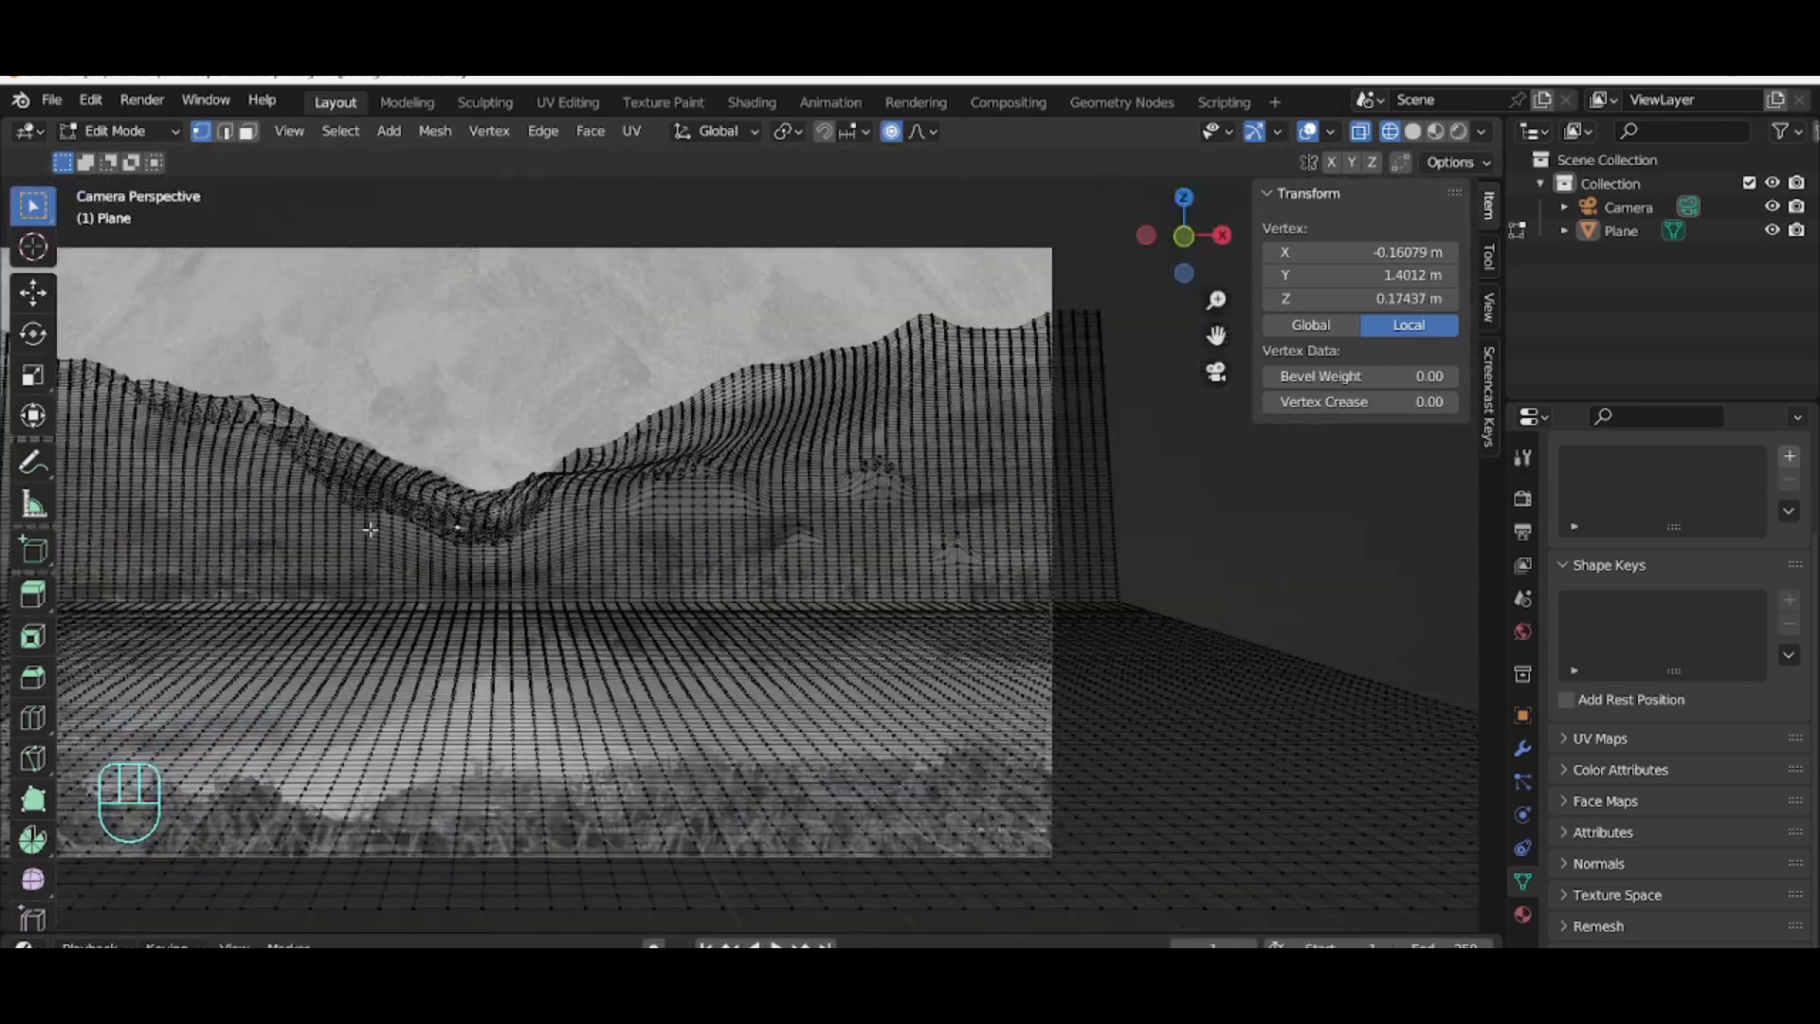
left_click_drag(1216, 335, 1396, 341)
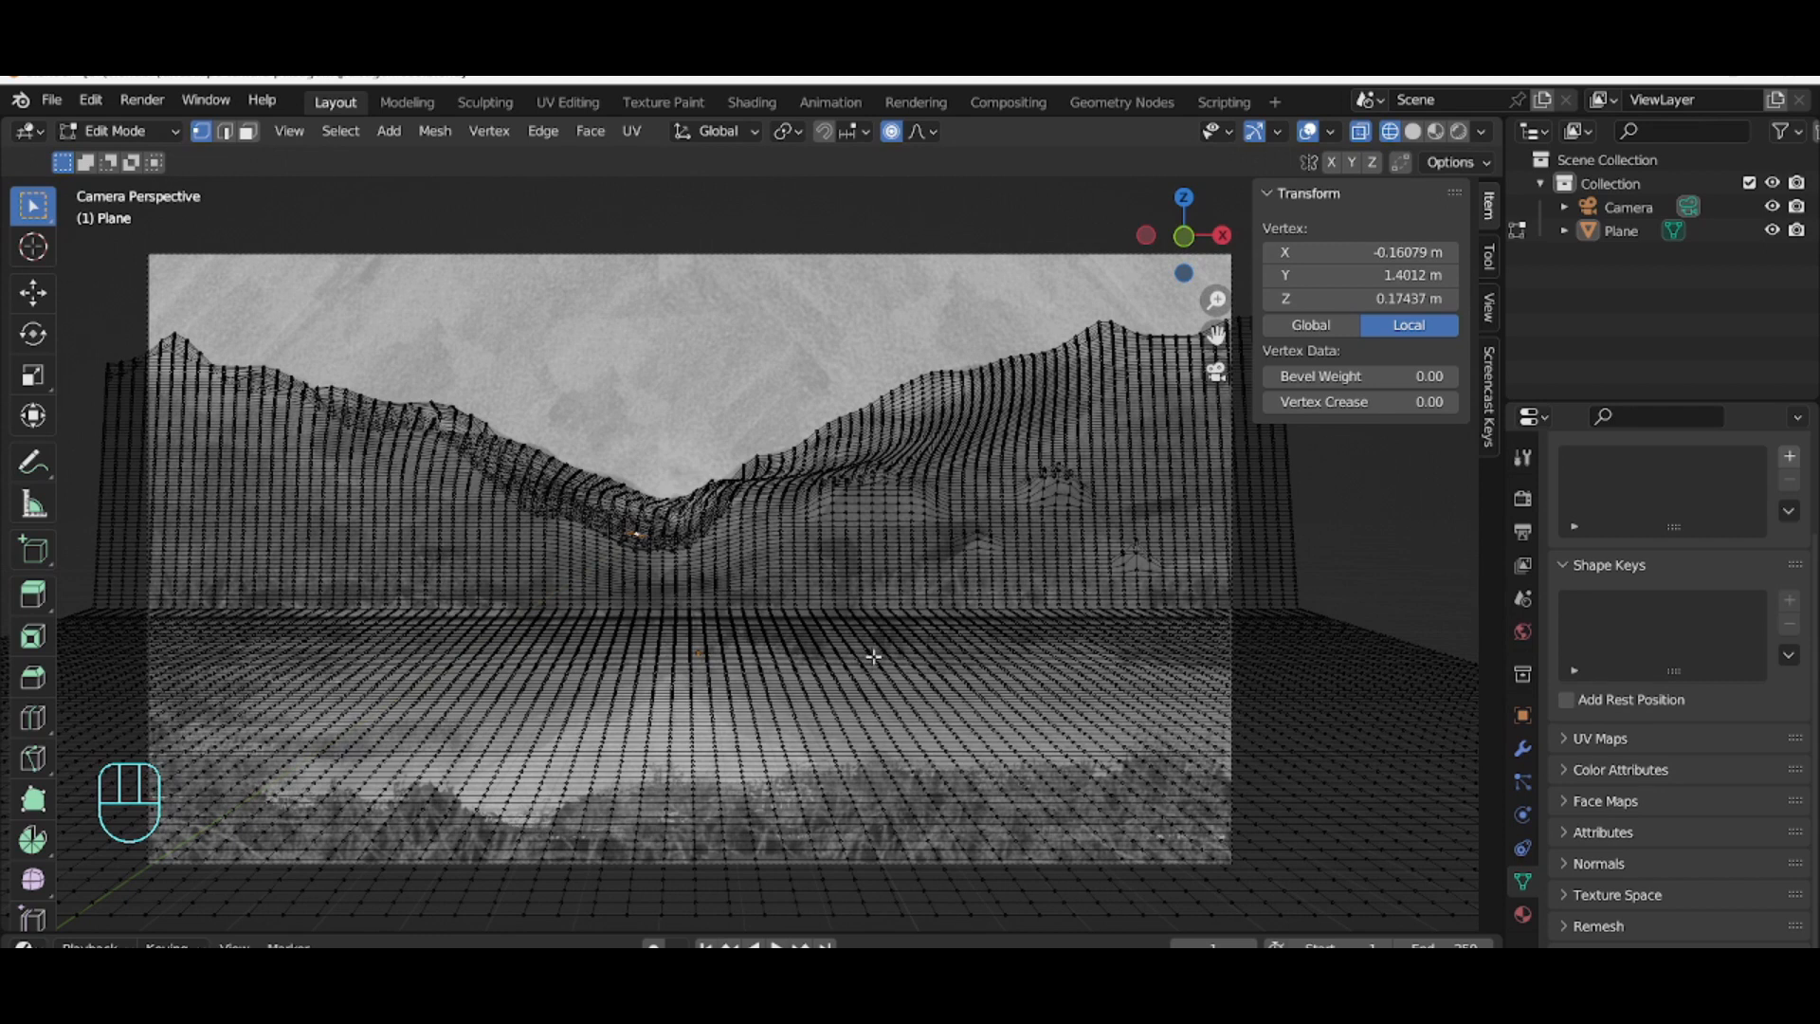
Step: Box-select vertices below the valley dip and lower them about 0.29 m along Z with proportional size about 2.3 m
left_click_drag(737, 552, 738, 552)
key("g")
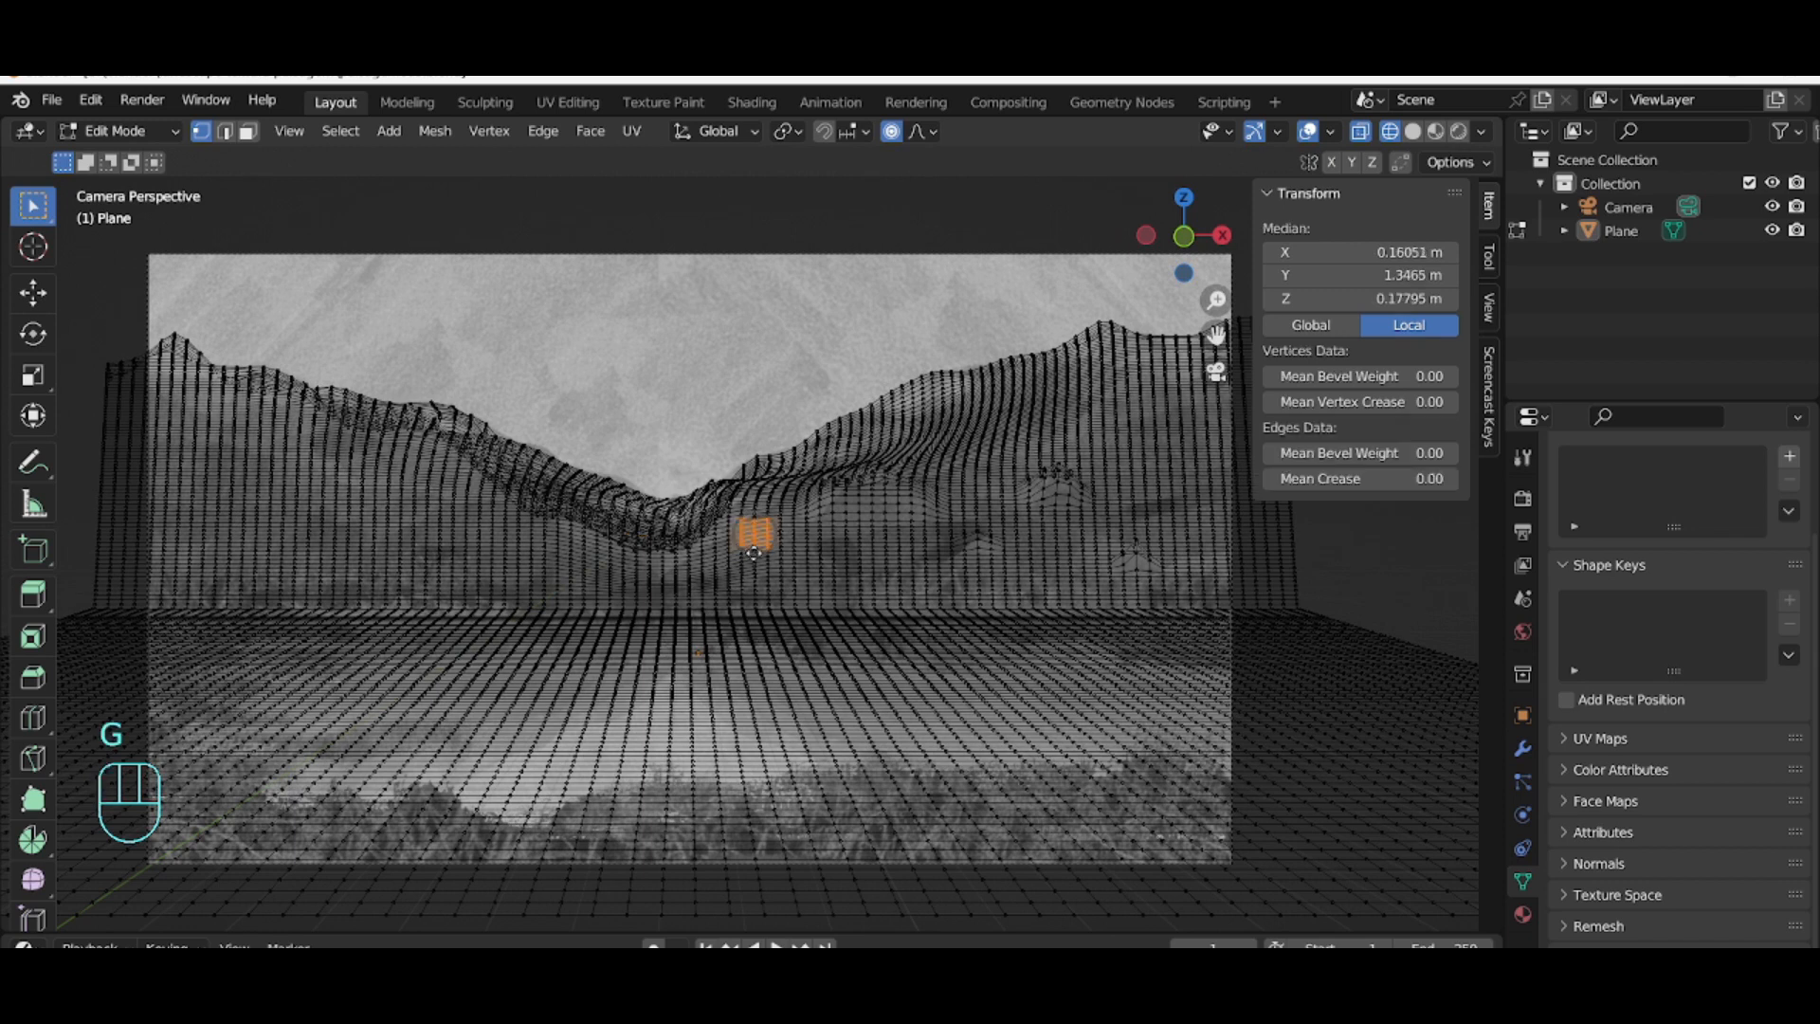
key("z")
scroll(764, 569, "down", 5)
scroll(834, 559, "down", 1)
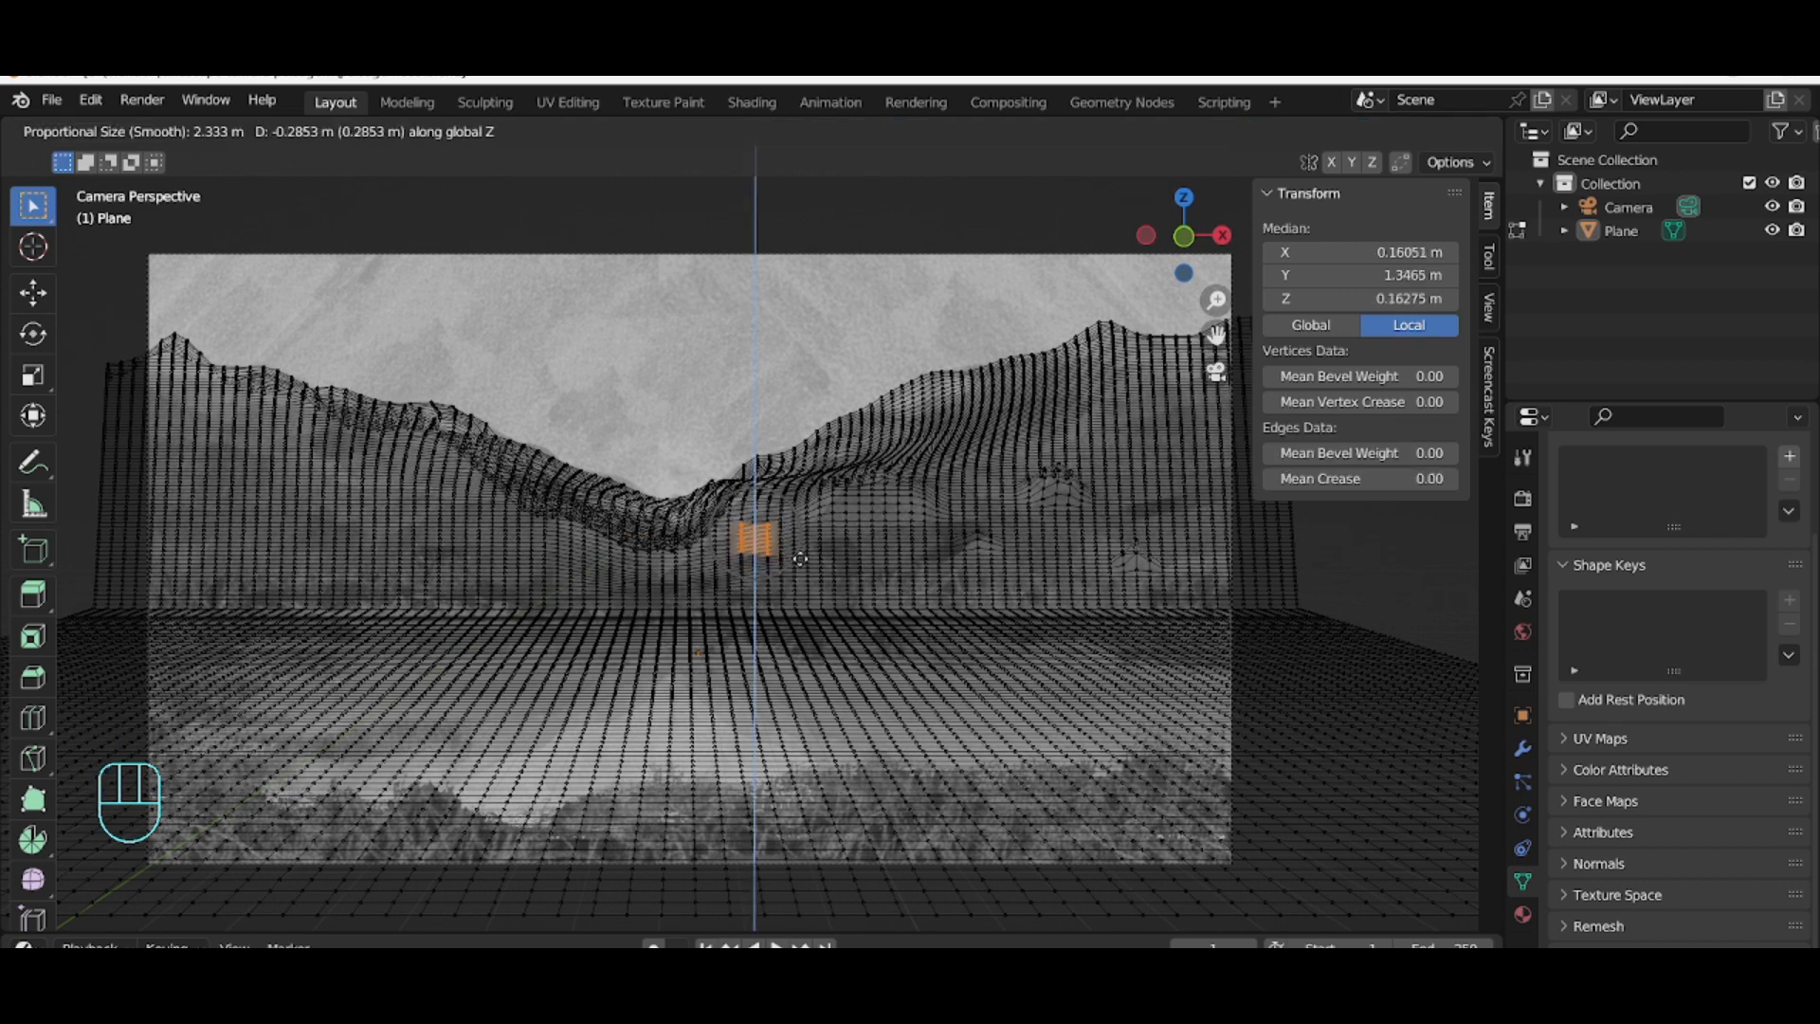
left_click(888, 545)
Step: Box-select vertices near the right edge of the reference and lower them about 2.12 m along Z with proportional size about 3.4 m
left_click_drag(845, 502, 914, 544)
key("g")
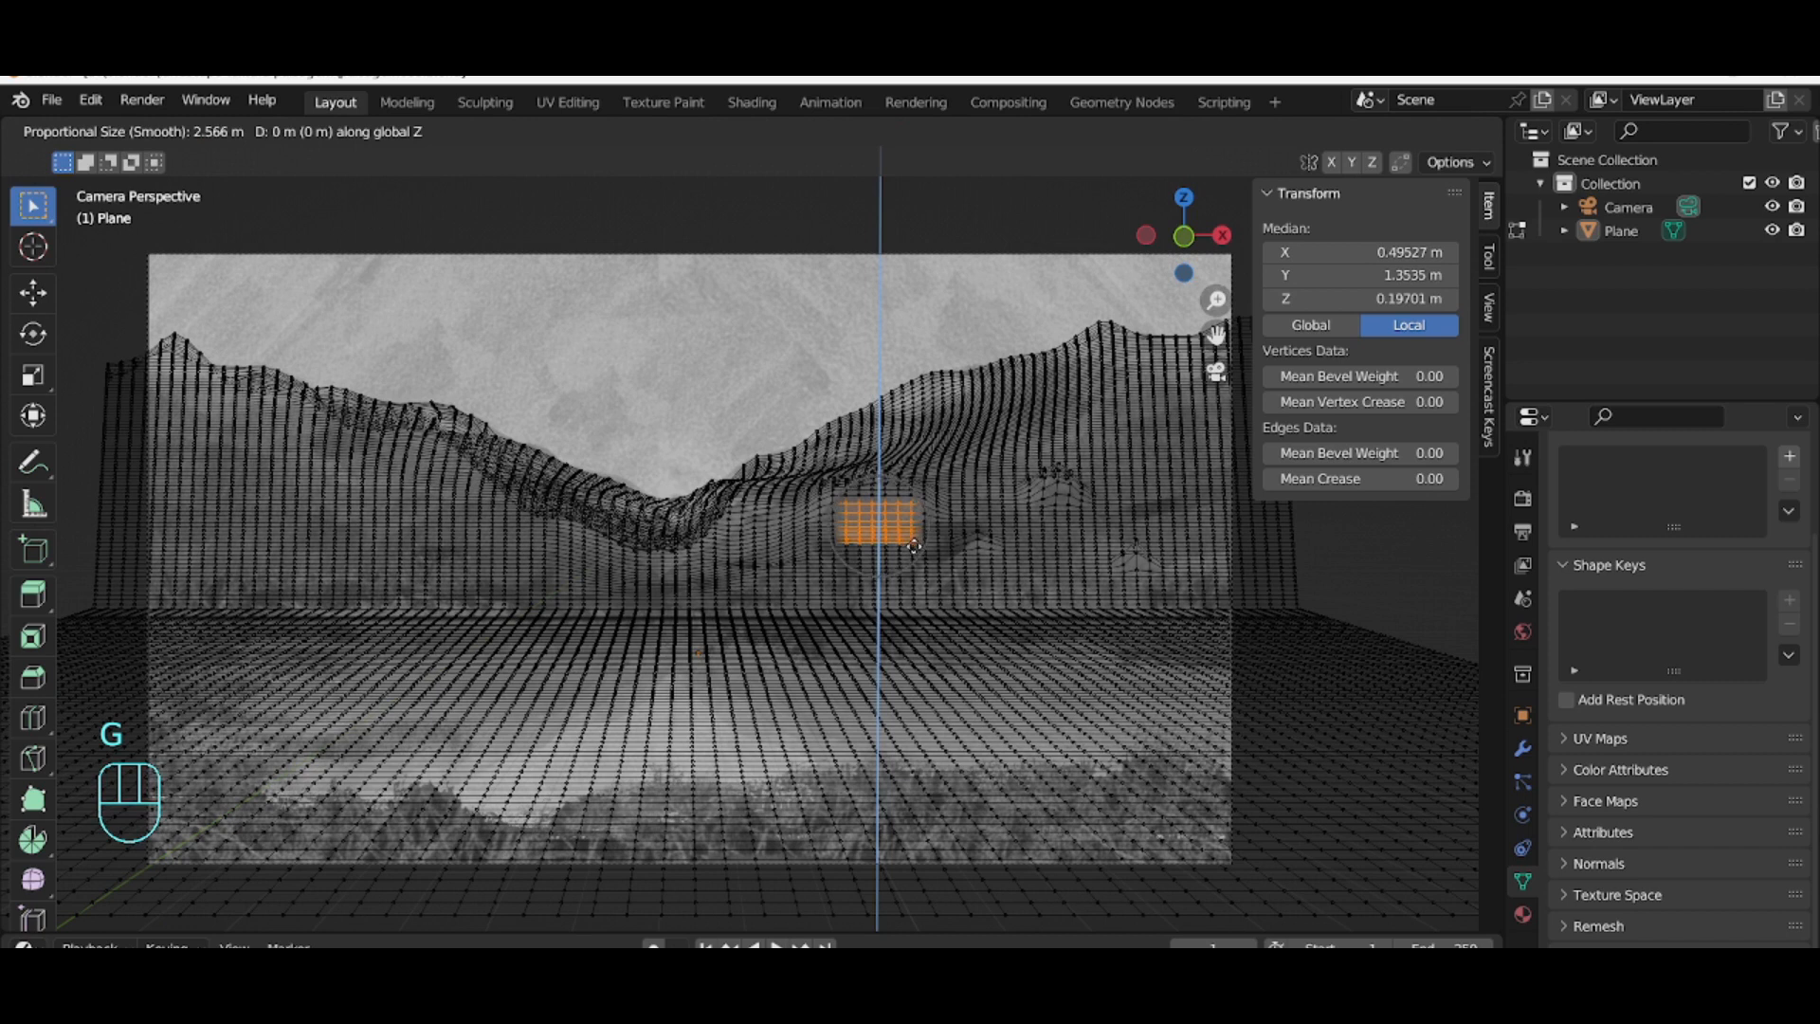
left_click(913, 546)
left_click_drag(1128, 422, 1233, 527)
key("g")
key("z")
scroll(1233, 527, "down", 2)
scroll(1227, 537, "down", 1)
left_click(1223, 554)
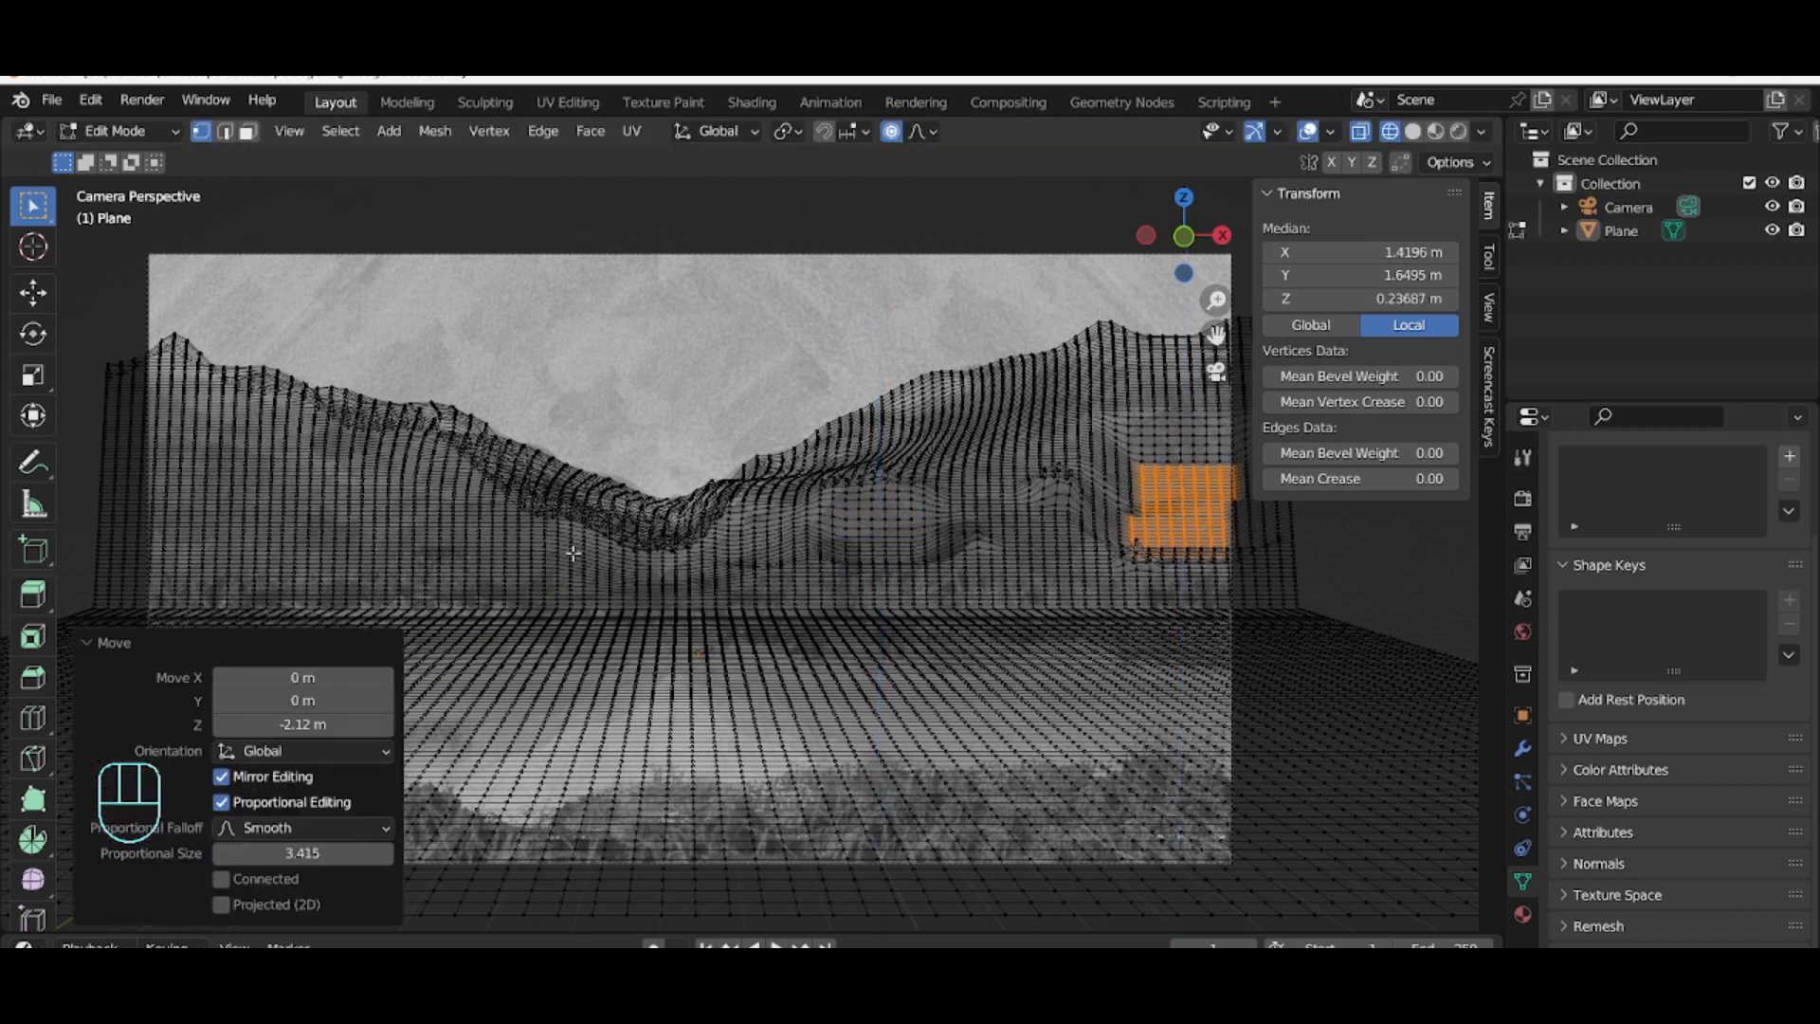
Step: Box-select two vertex groups on the left hill and move each along Z to match the reference
left_click_drag(332, 452, 417, 476)
key("g")
key("z")
left_click(412, 479)
left_click_drag(183, 402, 266, 445)
key("g")
key("z")
left_click(264, 471)
Step: Box-select vertices low on the left side and lower them about 1.06 m along Z with proportional size 5.5 m
left_click_drag(196, 517, 277, 546)
key("g")
key("z")
scroll(306, 519, "down", 1)
left_click(306, 522)
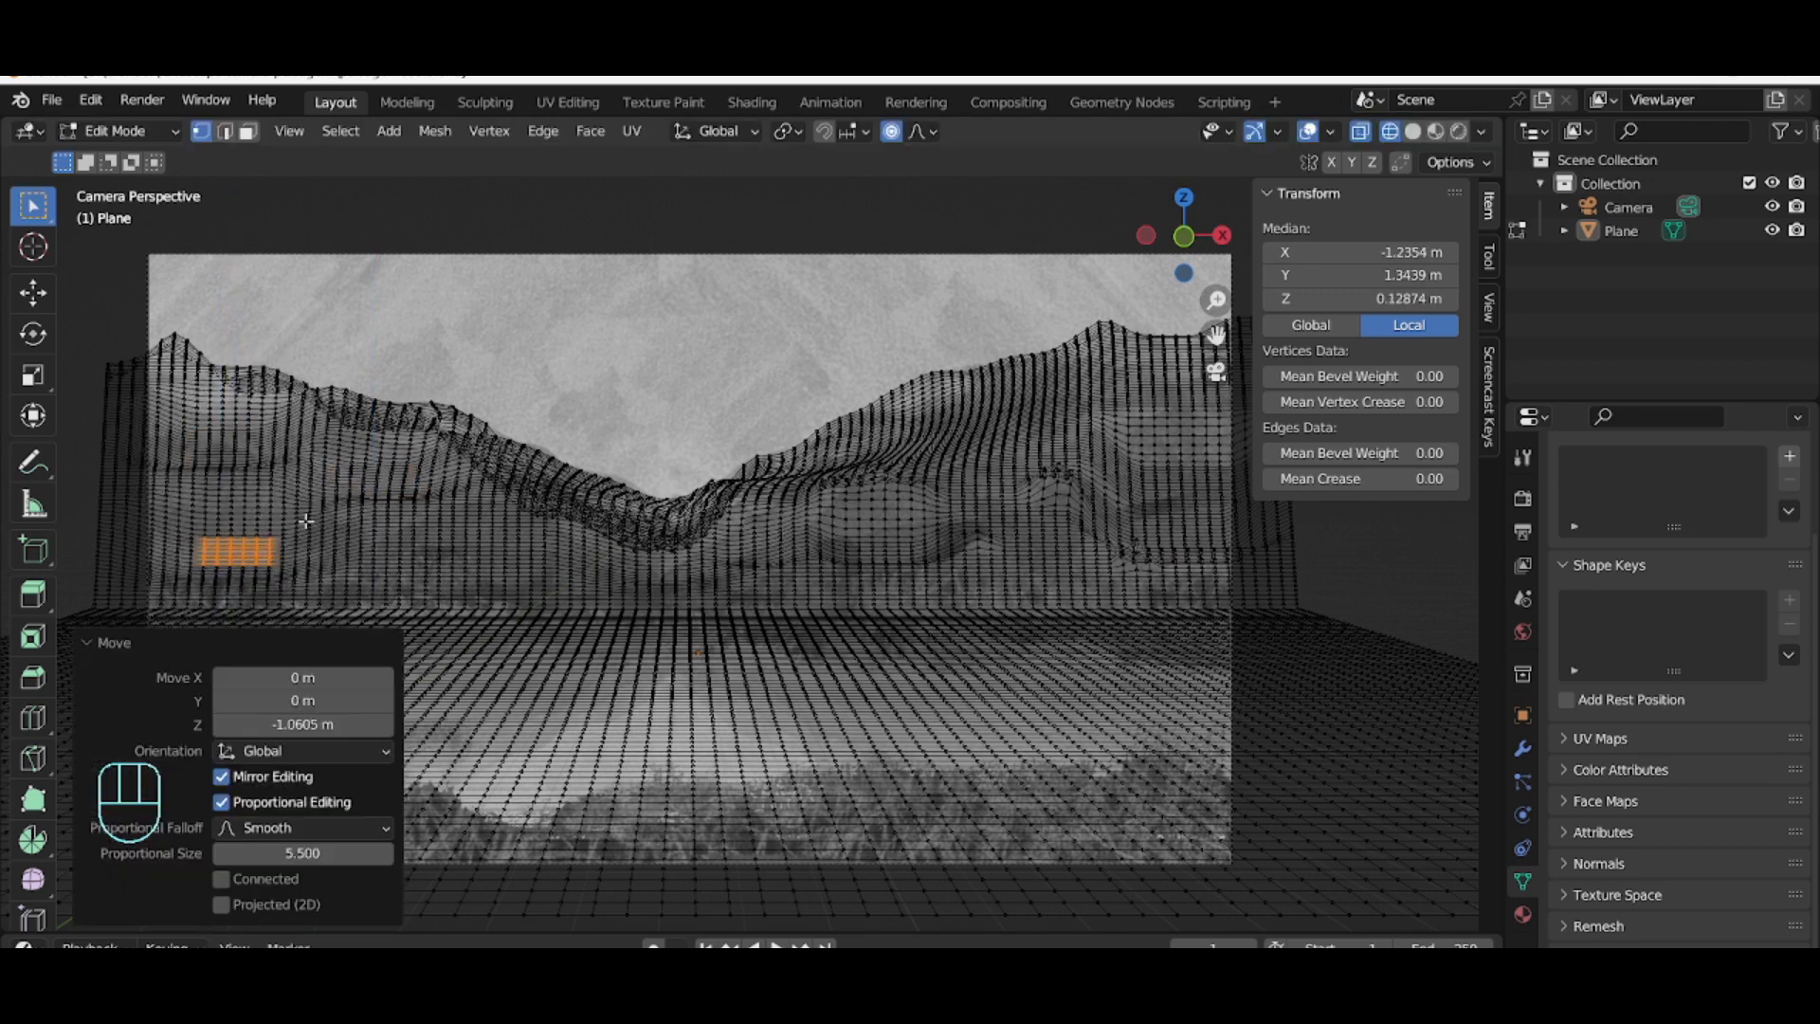
Step: Move two individual vertices on the lower left slope along Z
left_click(312, 534)
left_click(324, 533)
key("g")
key("z")
scroll(328, 515, "up", 7)
left_click(332, 503)
left_click(452, 527)
key("g")
key("z")
scroll(452, 526, "up", 1)
left_click(455, 509)
Step: Move three vertices along the lower right slope along Z to follow the reference
left_click(820, 565)
key("g")
key("z")
left_click(982, 546)
left_click(1090, 566)
key("g")
key("z")
left_click(1090, 537)
left_click(1209, 527)
key("g")
key("z")
scroll(1209, 527, "up", 1)
left_click(1210, 506)
Step: Move three vertices on the right hill along Z to match the reference contour
left_click(829, 449)
key("g")
key("z")
left_click(833, 438)
left_click(883, 438)
key("g")
key("z")
left_click(883, 429)
left_click(1075, 374)
key("g")
key("z")
left_click(1078, 364)
Step: Box-select a few left-side vertices and raise them about 1.16 m along Z with proportional size about 1.4 m
left_click_drag(218, 444, 244, 456)
key("g")
key("z")
left_click(251, 438)
Step: Move two vertices on the left part of the terrain along Z
middle_click_drag(364, 473, 492, 512)
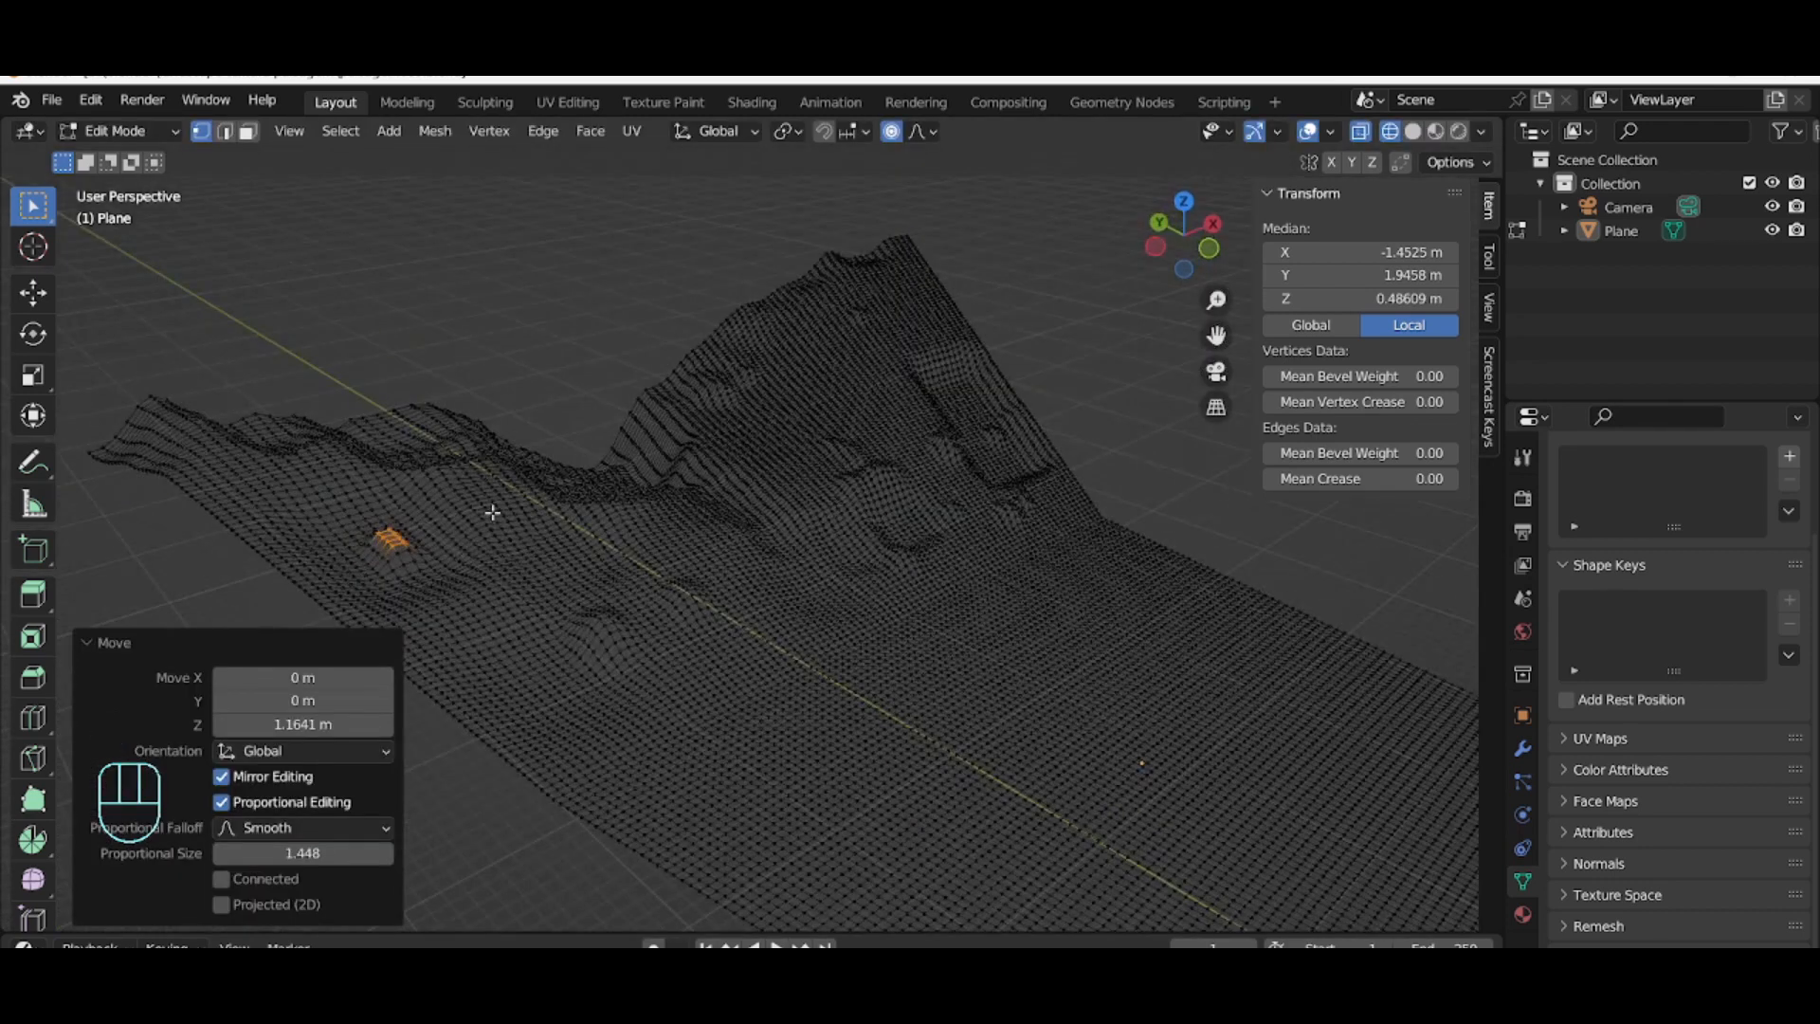
left_click(492, 512)
key("g")
key("z")
left_click(492, 504)
left_click(275, 521)
key("g")
key("z")
left_click(275, 514)
Step: Box-select a patch on the right mountain's face and move it along Z
left_click_drag(853, 391, 891, 424)
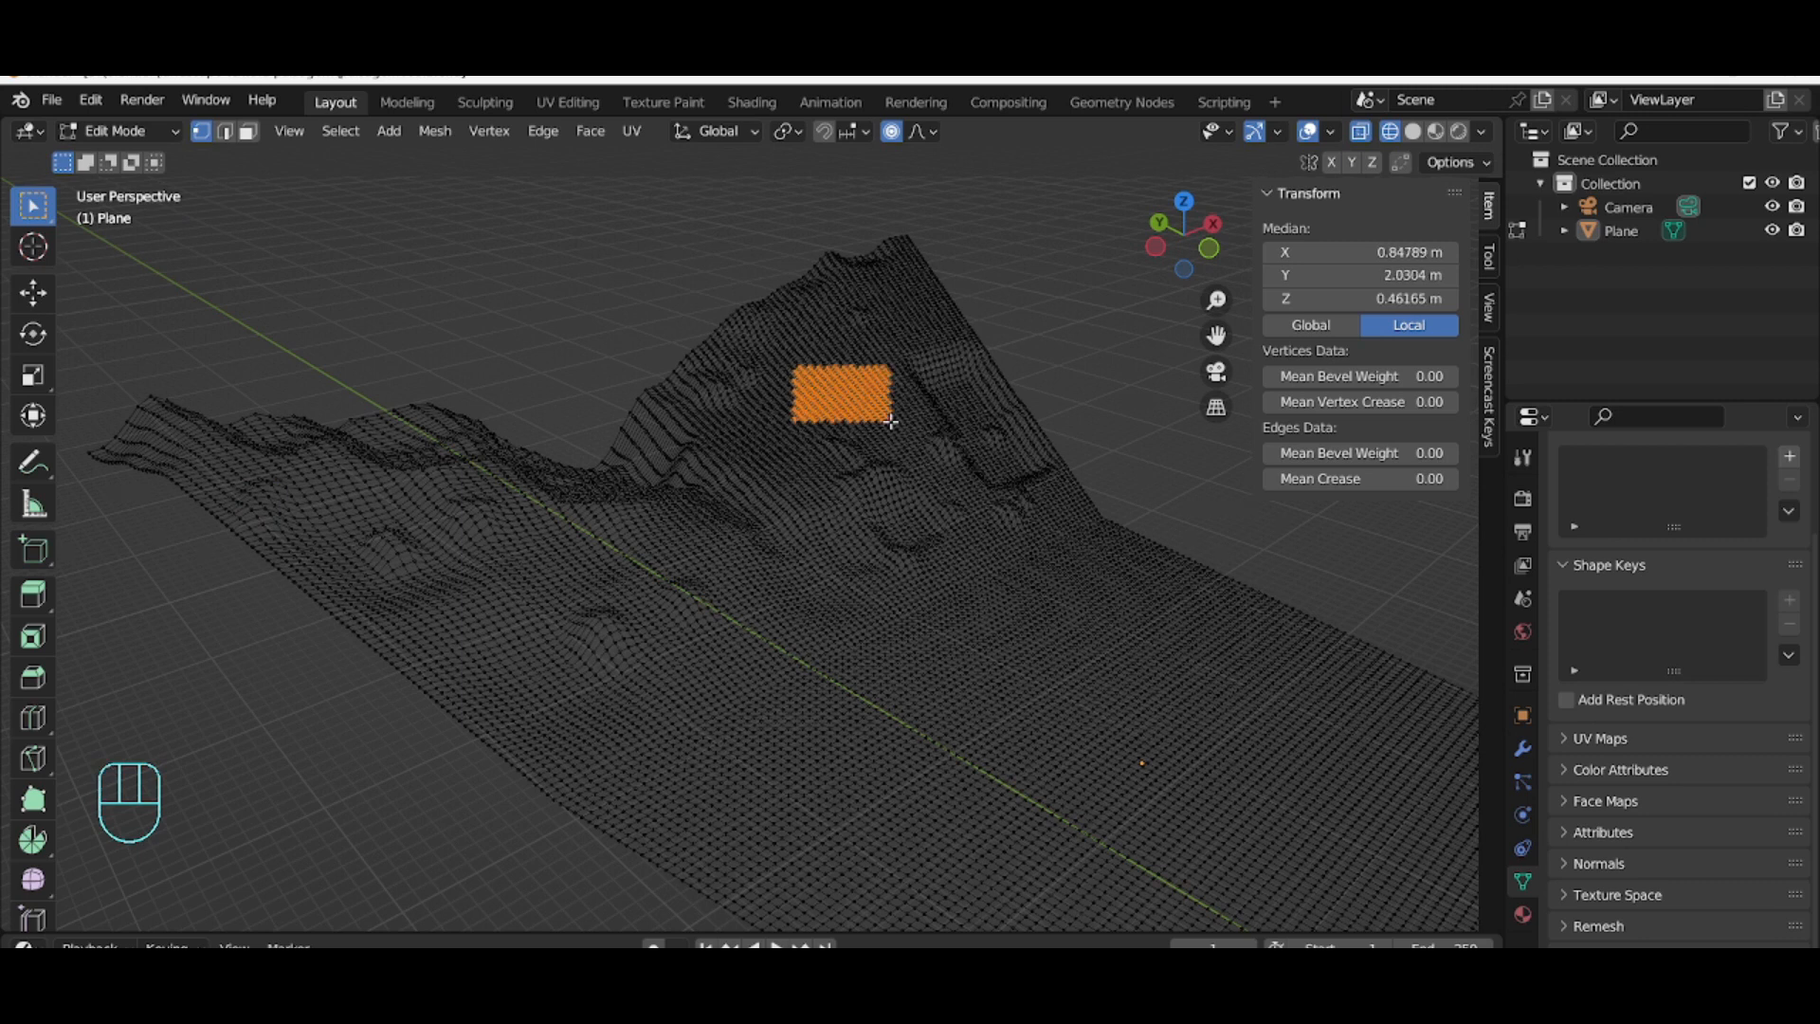
key("g")
key("z")
left_click(885, 446)
Step: Select two single terrain vertices and move each along Z in camera view to match the reference contour
left_click(887, 546)
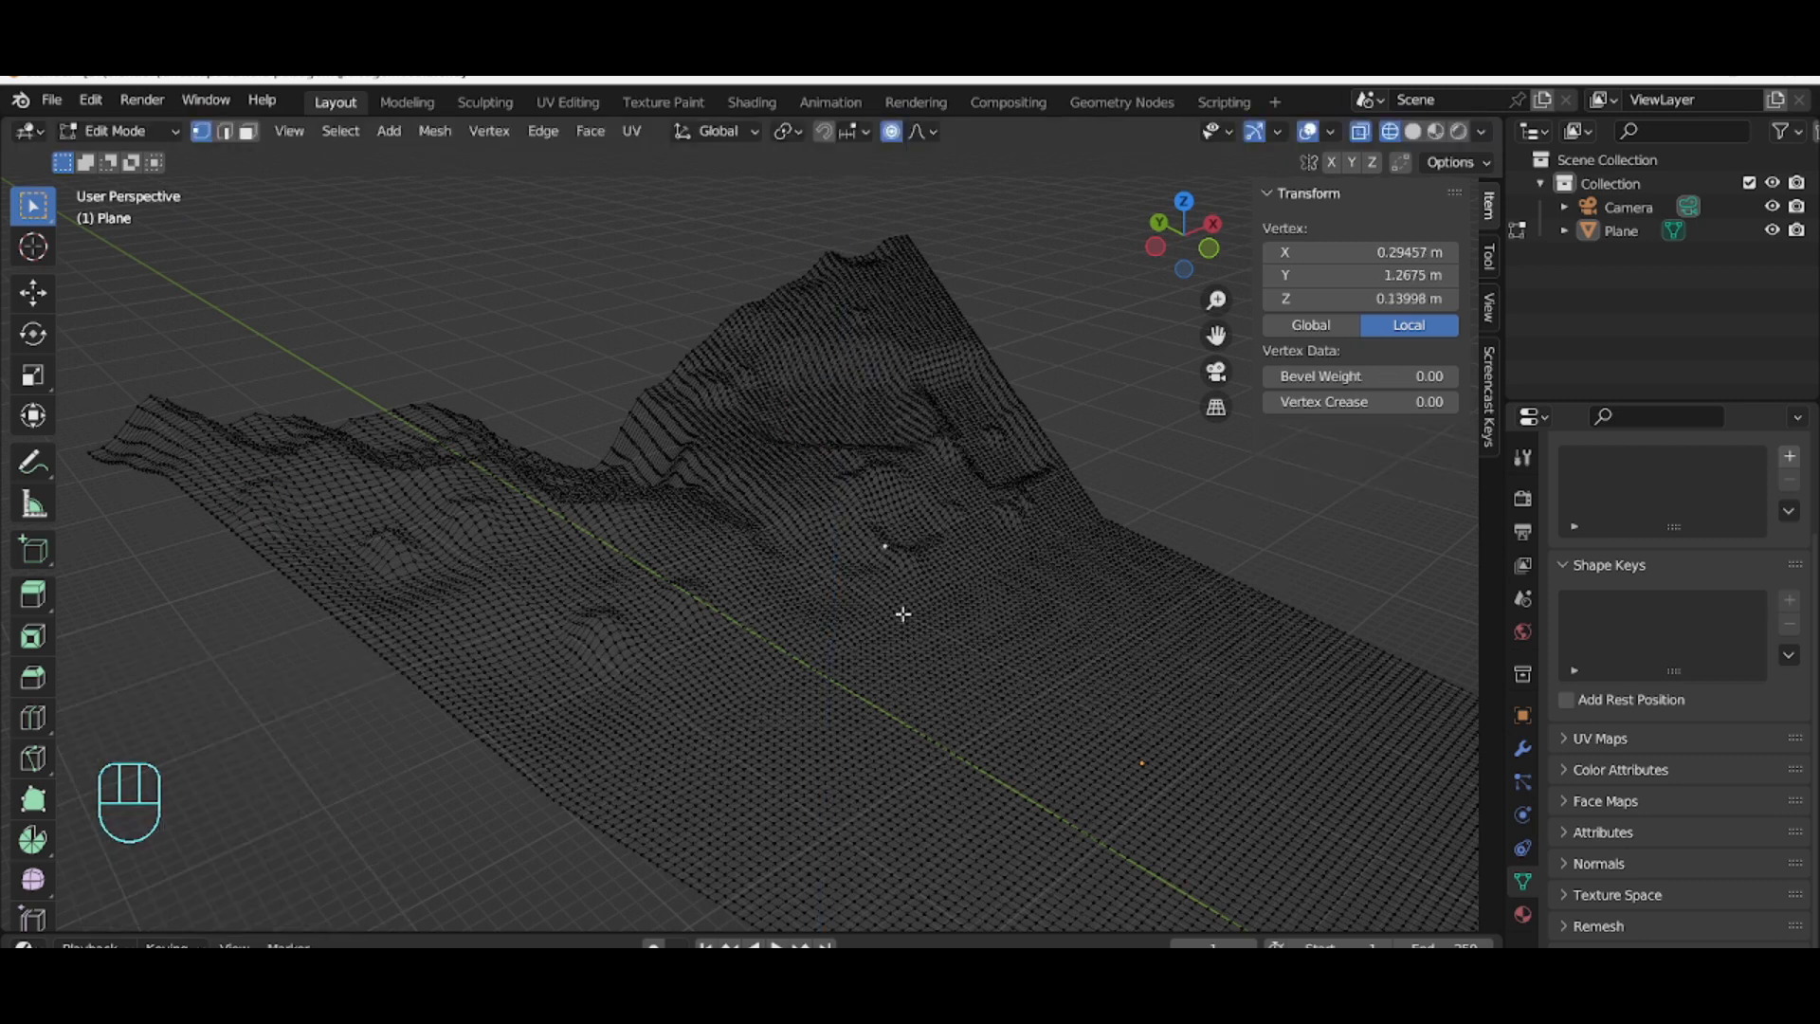
key("KP_0")
key("g")
key("z")
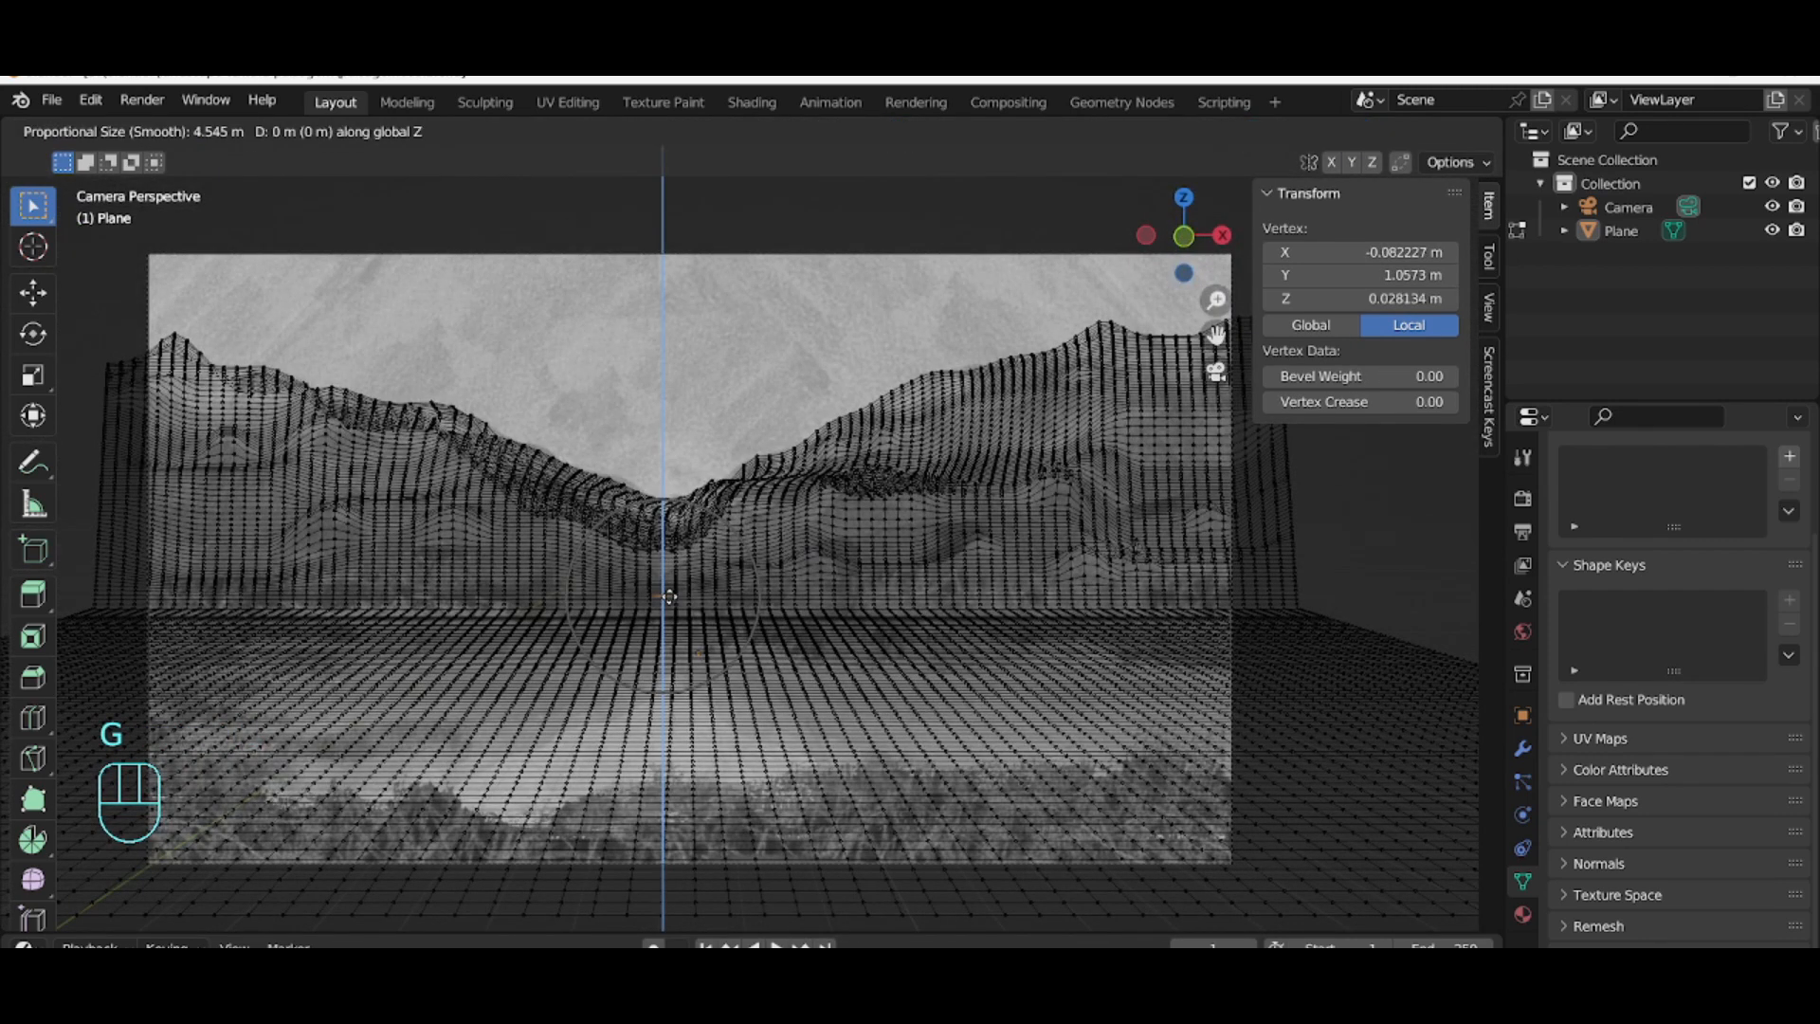
left_click(654, 578)
left_click(629, 561)
key("g")
key("z")
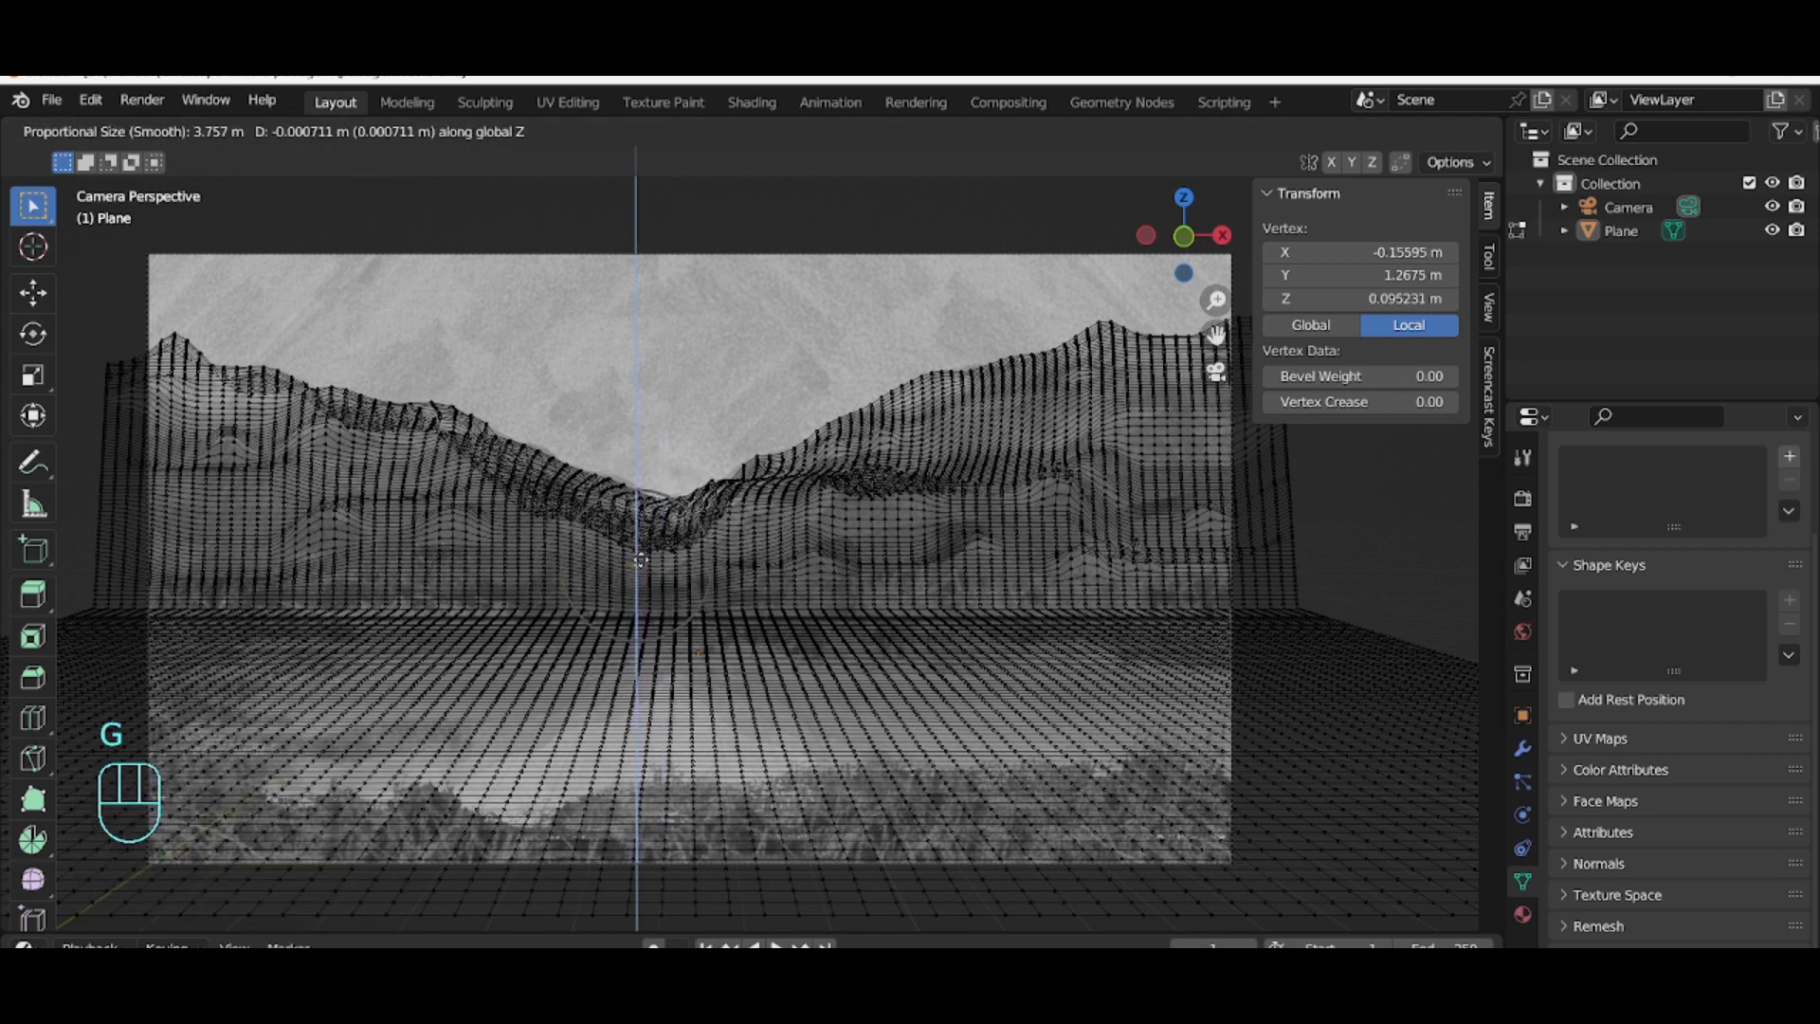
left_click(660, 649)
Step: Box-select two small vertex strips on the mid terrain and raise them along Z, the last about 0.47 m
left_click(689, 635)
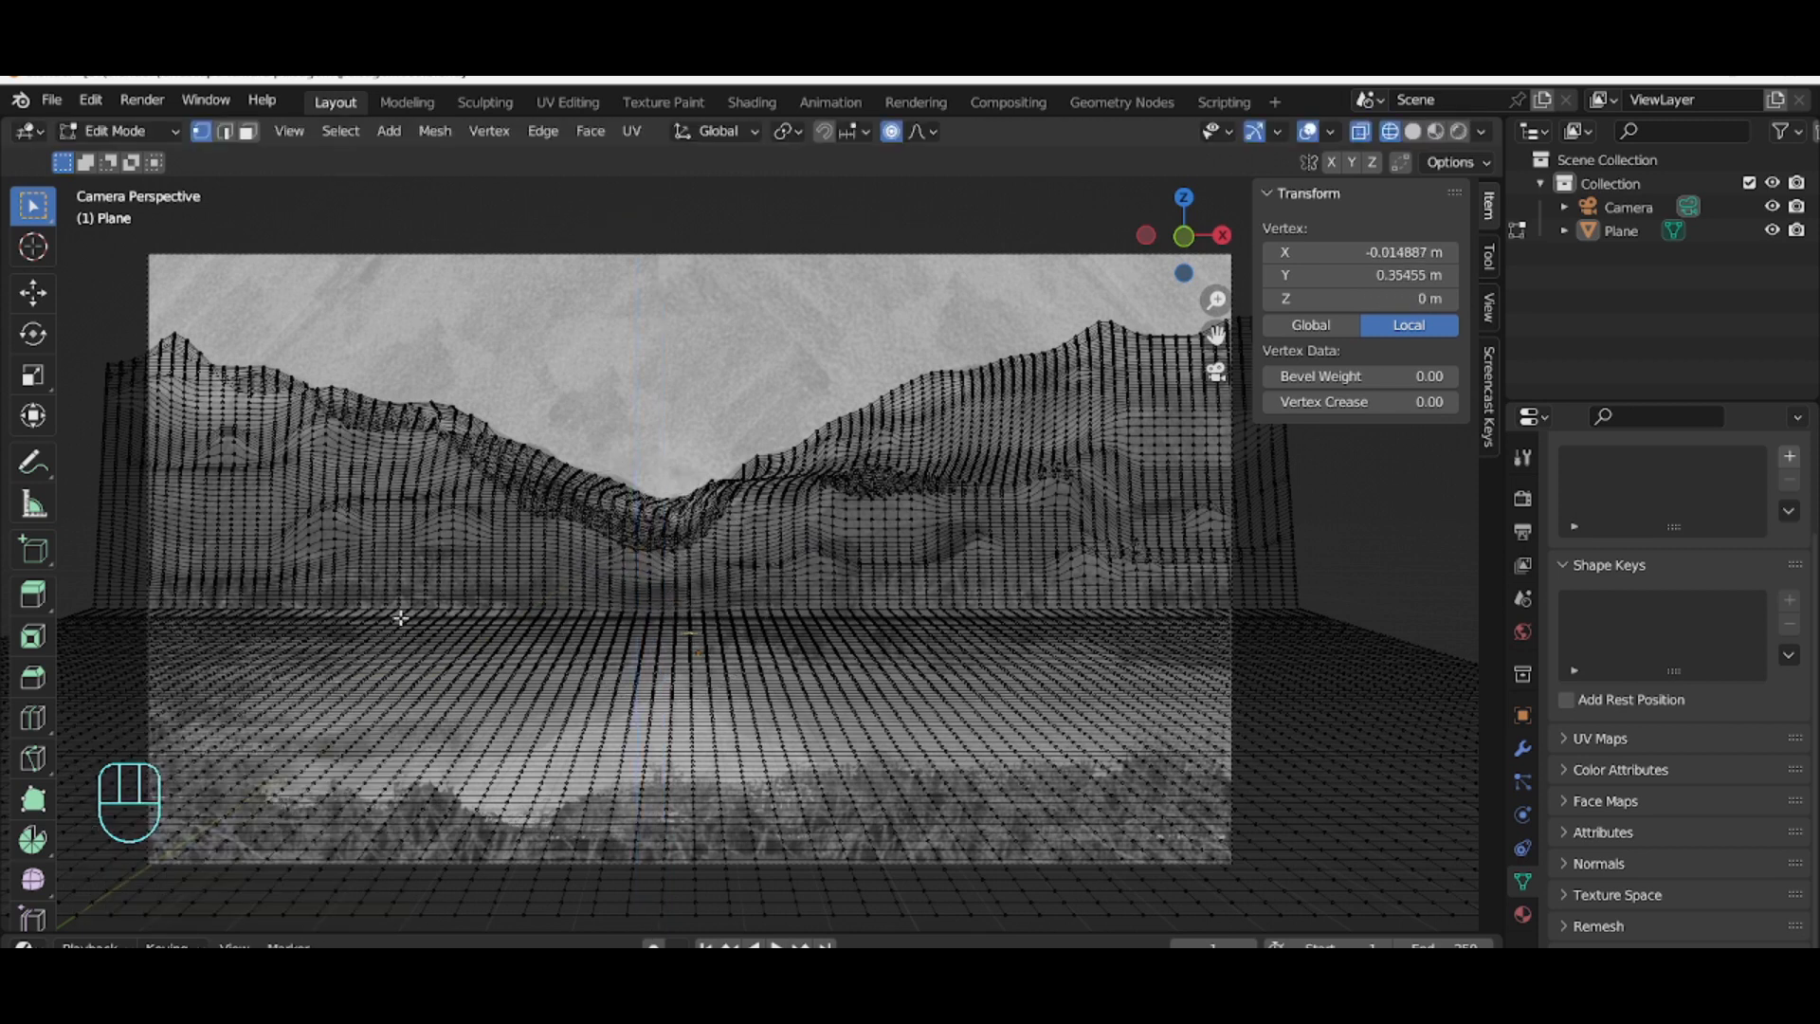
key("KP_0")
left_click_drag(609, 610, 695, 616)
key("g")
key("z")
left_click(699, 615)
left_click_drag(930, 569, 1019, 579)
key("g")
key("z")
left_click(1125, 265)
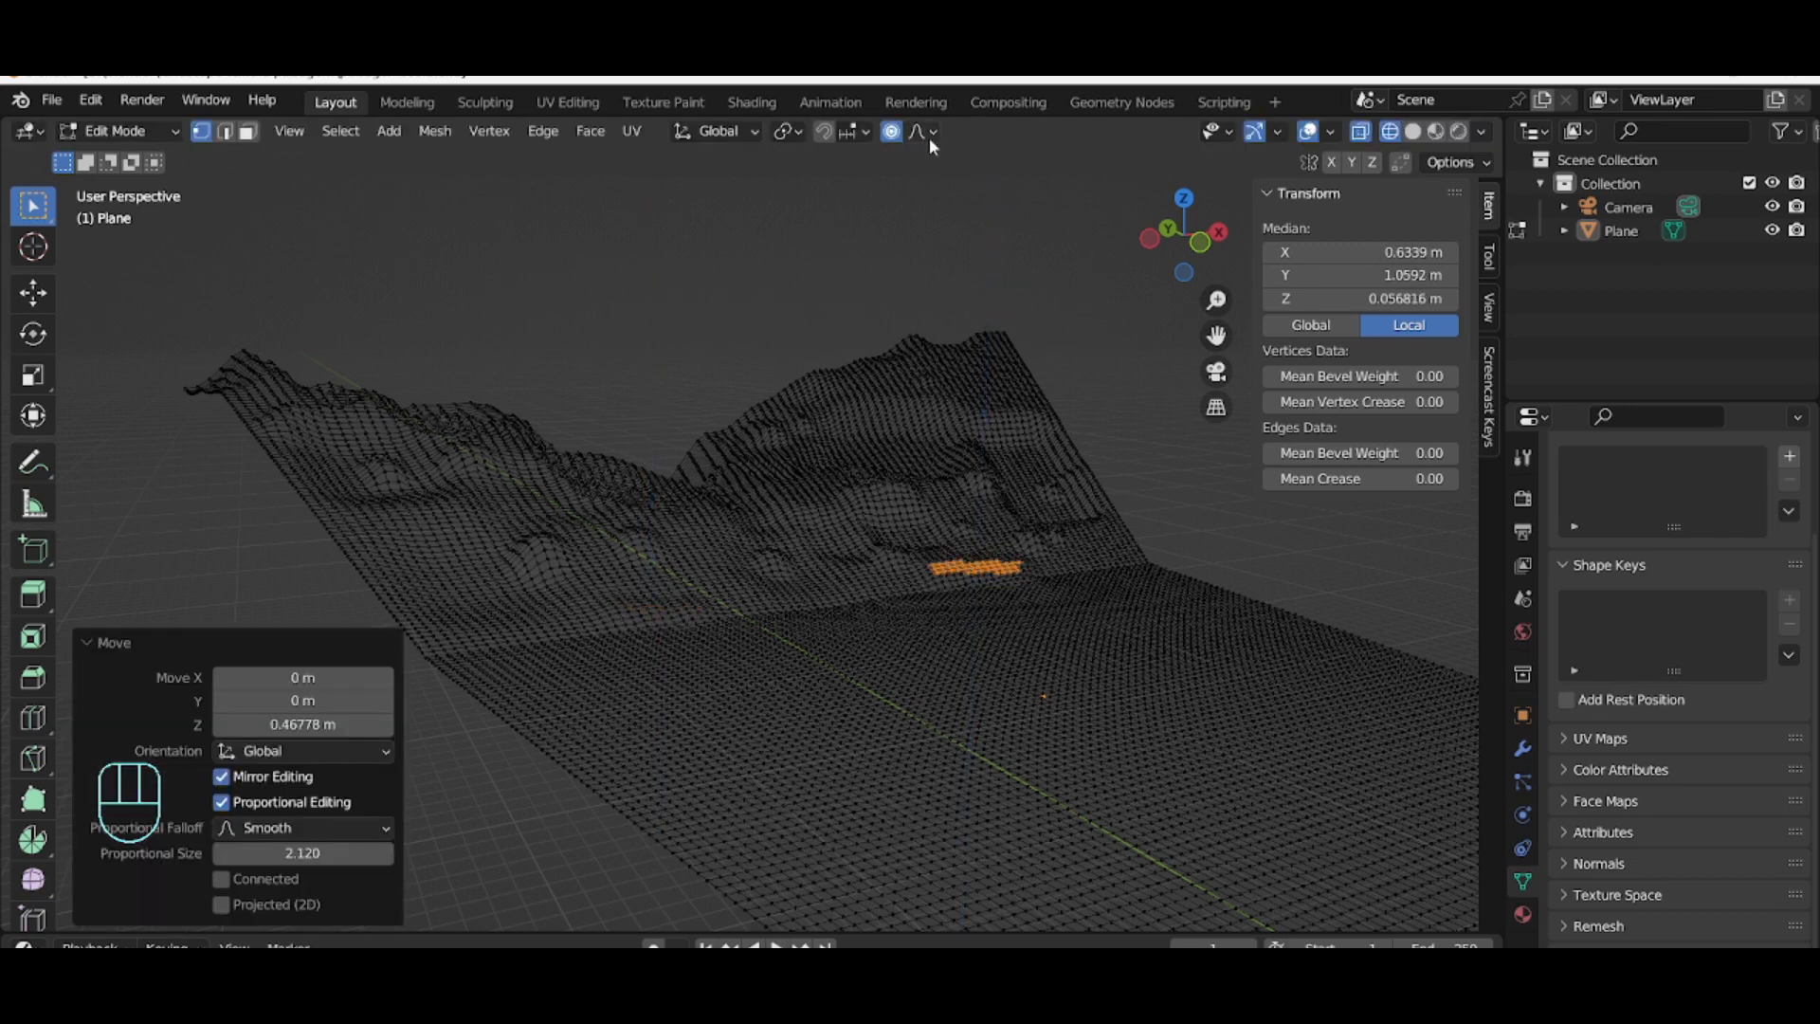
Step: Box-select a small patch on the left-middle terrain and move it along Z
left_click(313, 828)
left_click(305, 622)
left_click_drag(462, 609, 520, 635)
key("g")
key("z")
left_click(531, 624)
Step: Box-select a long strip at the foot of the mountains and move it along Z repeatedly, finally lowering it about 0.48 m
left_click(568, 607)
left_click_drag(619, 566, 939, 600)
key("g")
key("z")
left_click(685, 577)
key("g")
key("z")
left_click(753, 608)
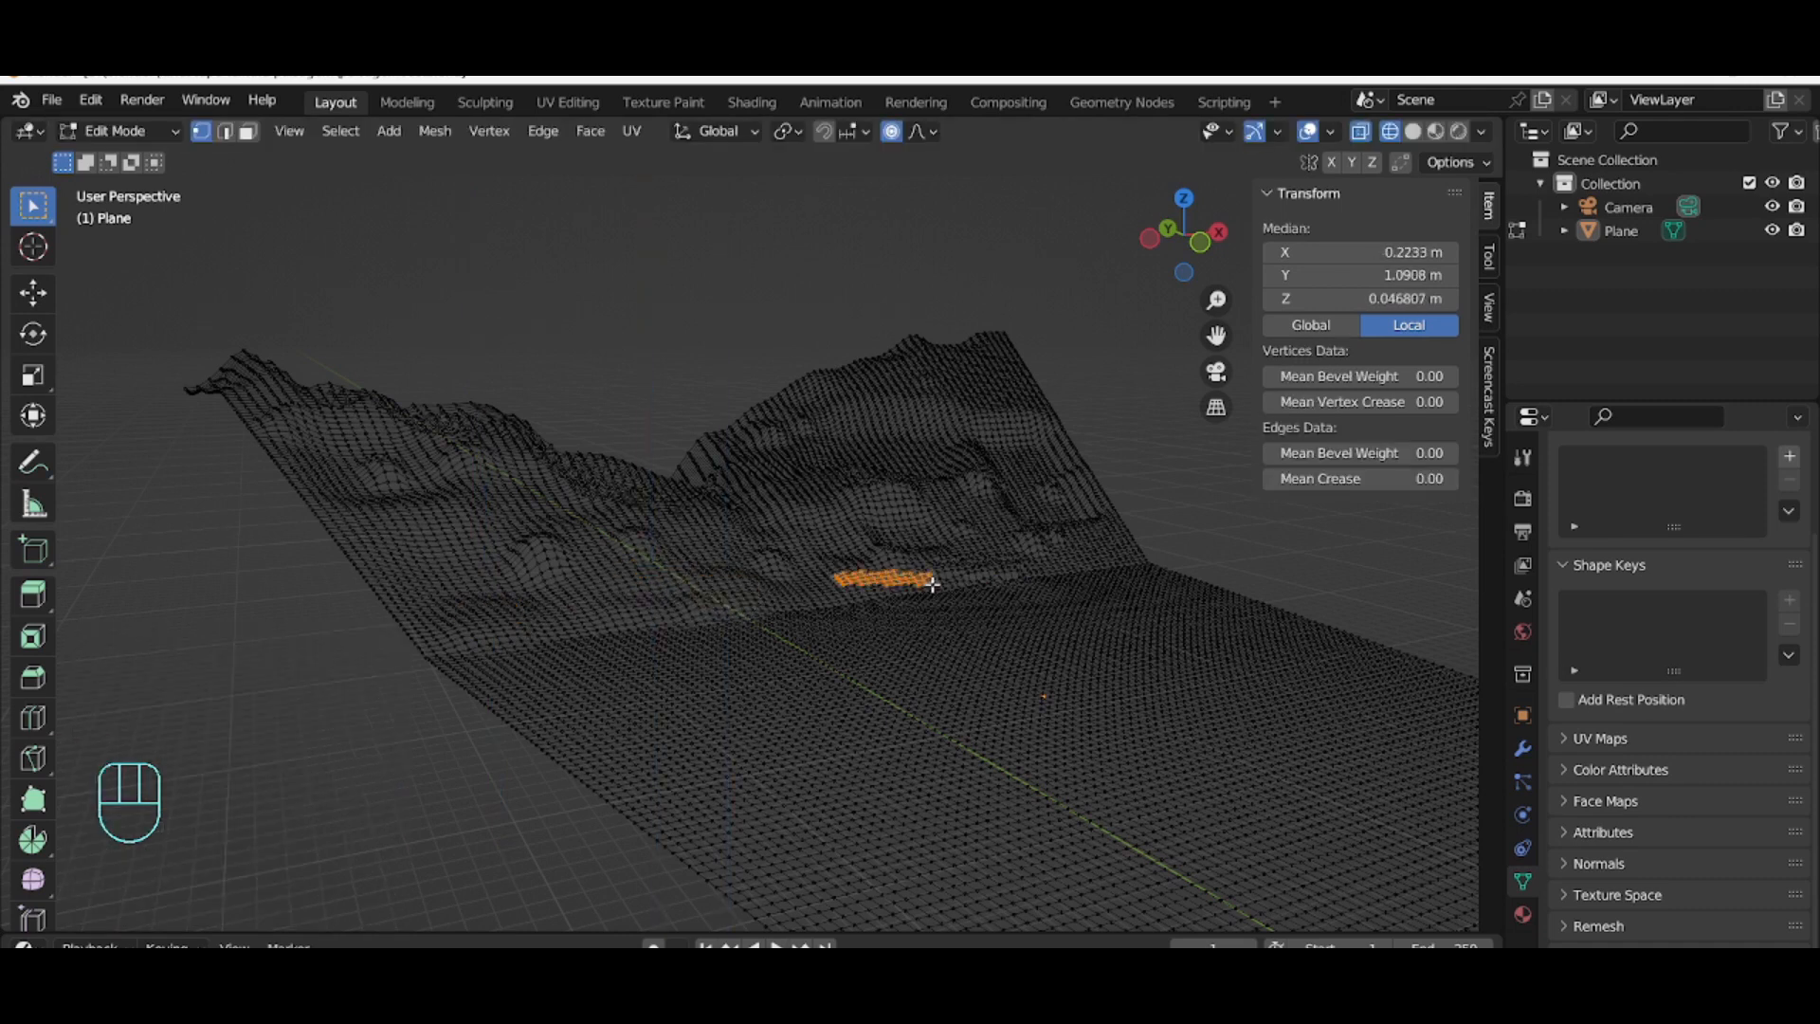
key("g")
key("z")
left_click(930, 590)
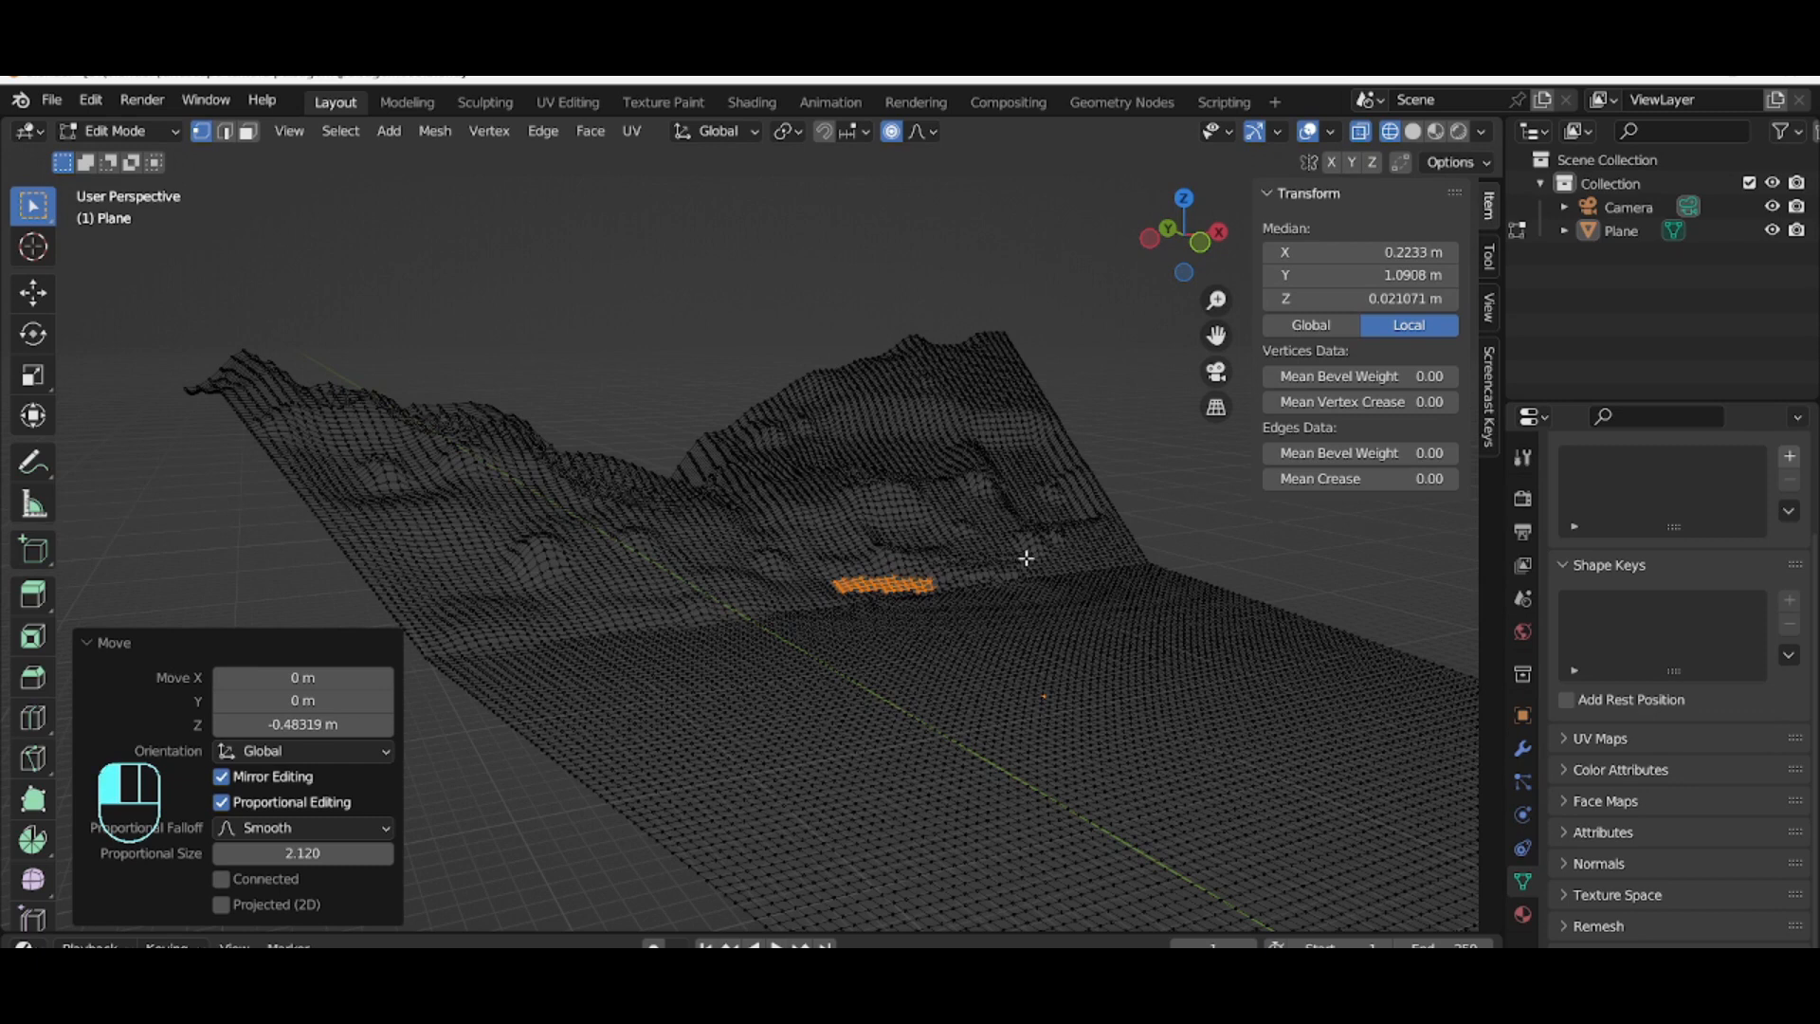
Step: Box-select a patch at the foot of the right mountain and move it along Z
left_click_drag(1009, 545, 1141, 571)
key("g")
key("z")
left_click(1128, 555)
Step: Box-select a patch on the left hills and raise it about 0.43 m along Z with proportional size about 1.3 m
left_click_drag(424, 500, 527, 543)
key("g")
key("z")
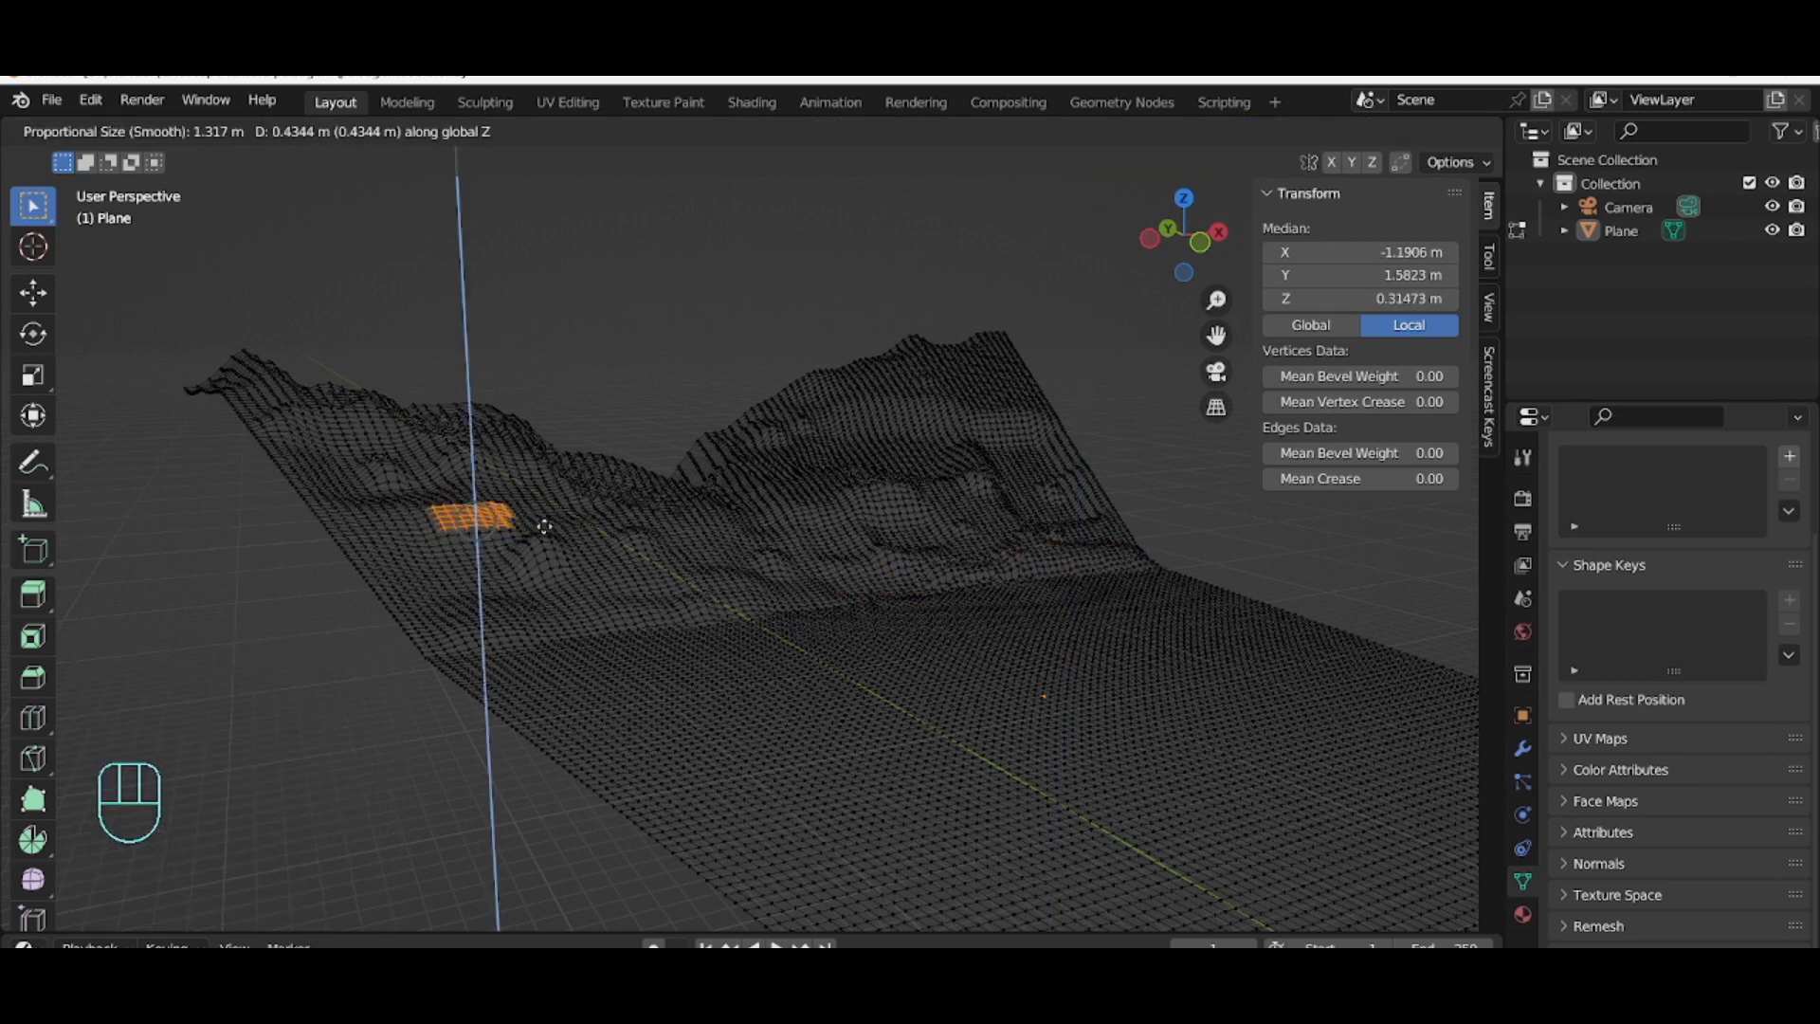
left_click(553, 534)
Step: Select a single vertex on the left terrain and move it along Z
left_click(598, 552)
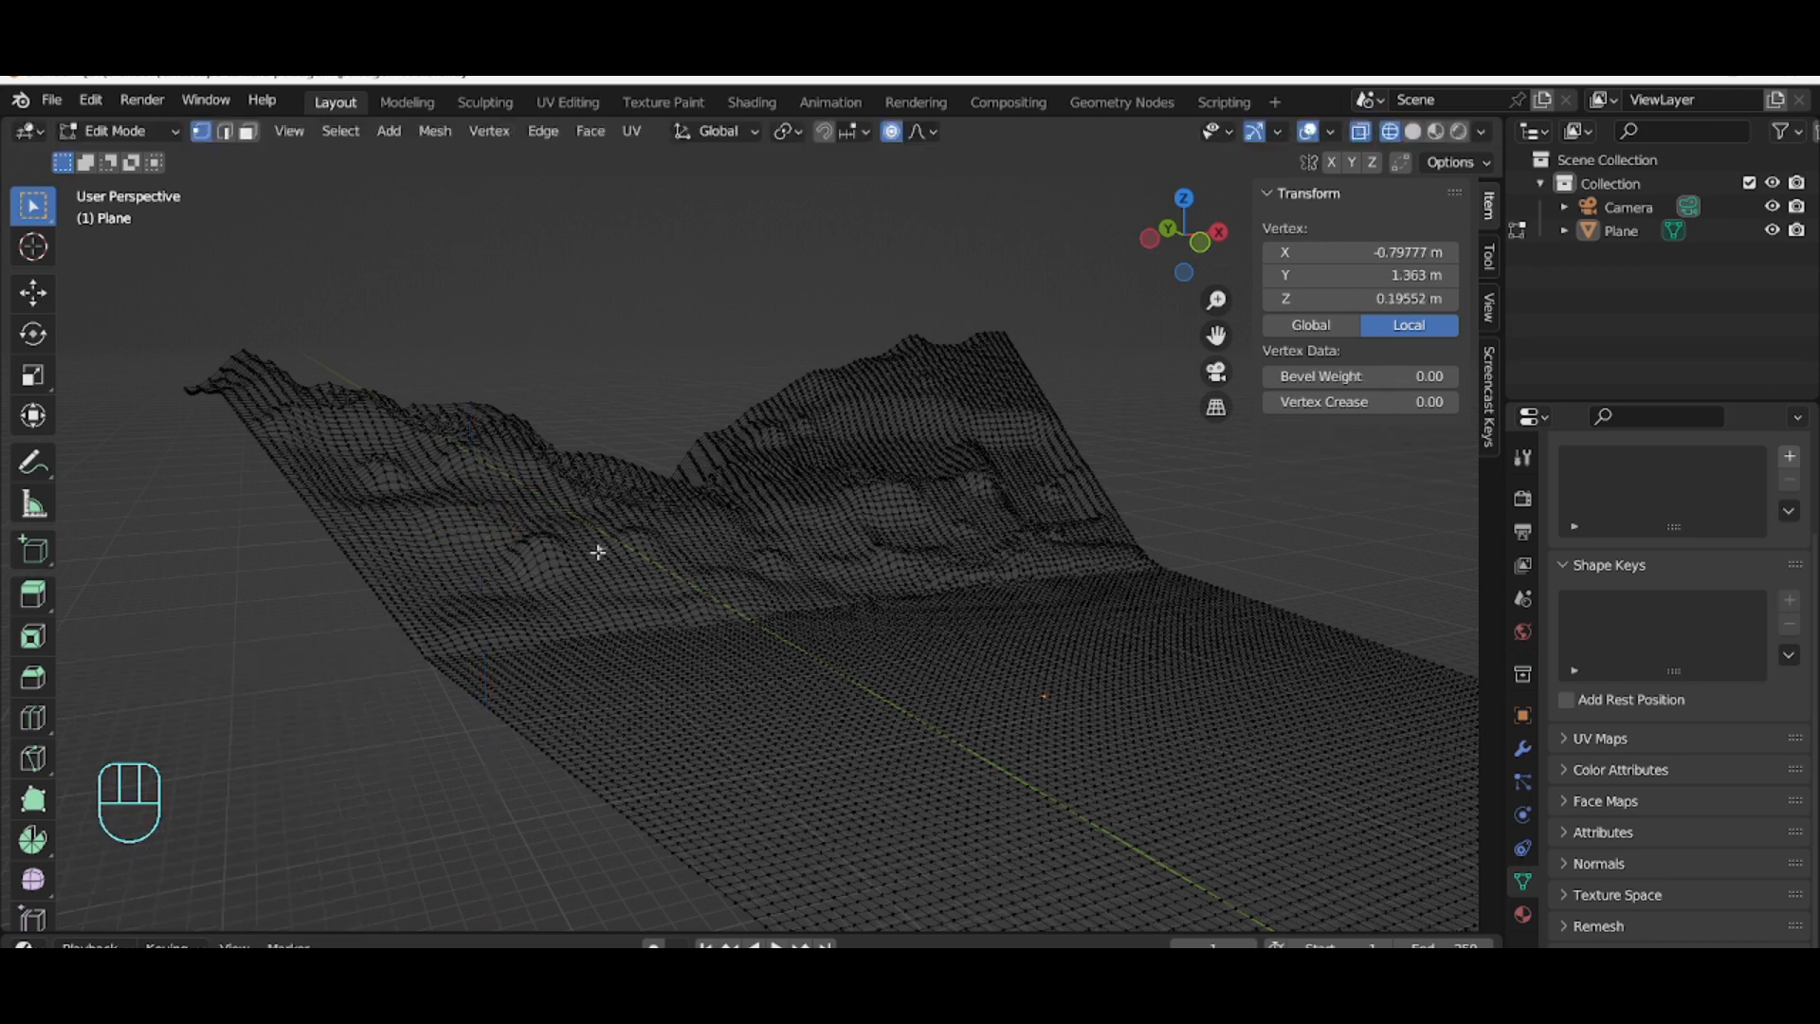
left_click(377, 519)
key("g")
key("z")
left_click(549, 630)
Step: Switch to camera view and lower the valley-bottom vertices about 0.62 m along Z
key("KP_0")
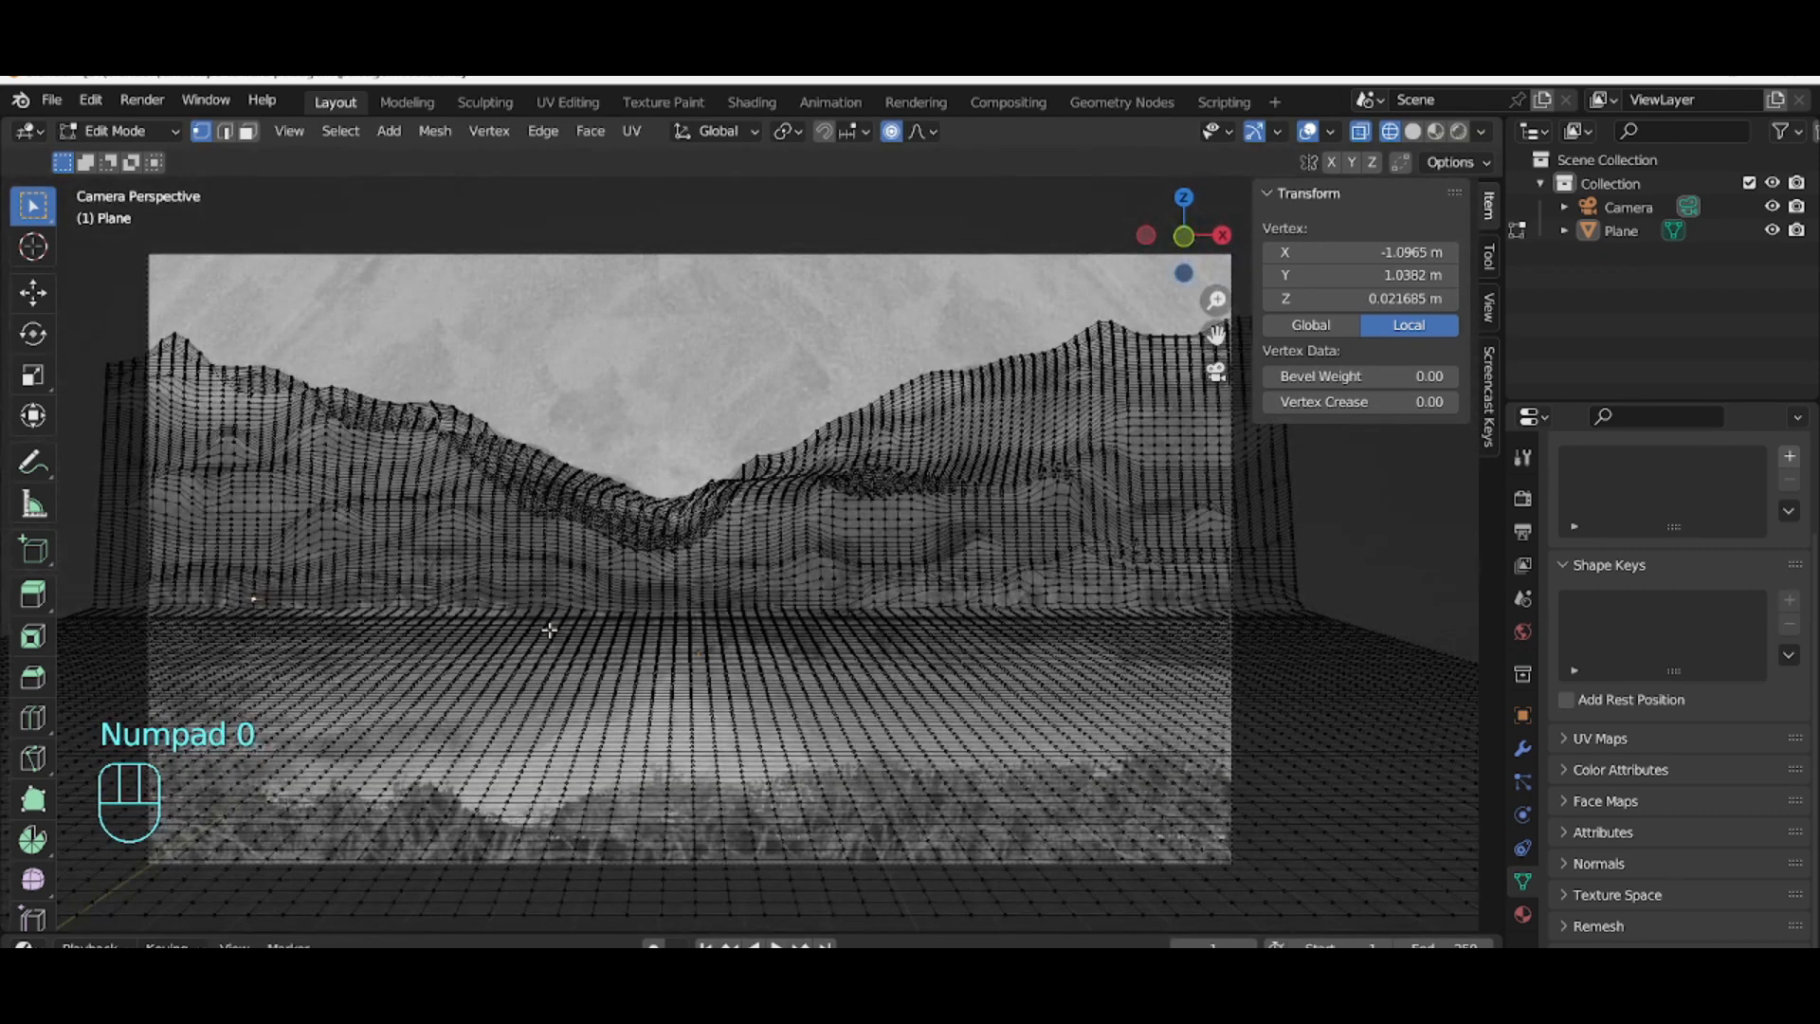
left_click(711, 483, "shift")
key("g")
key("z")
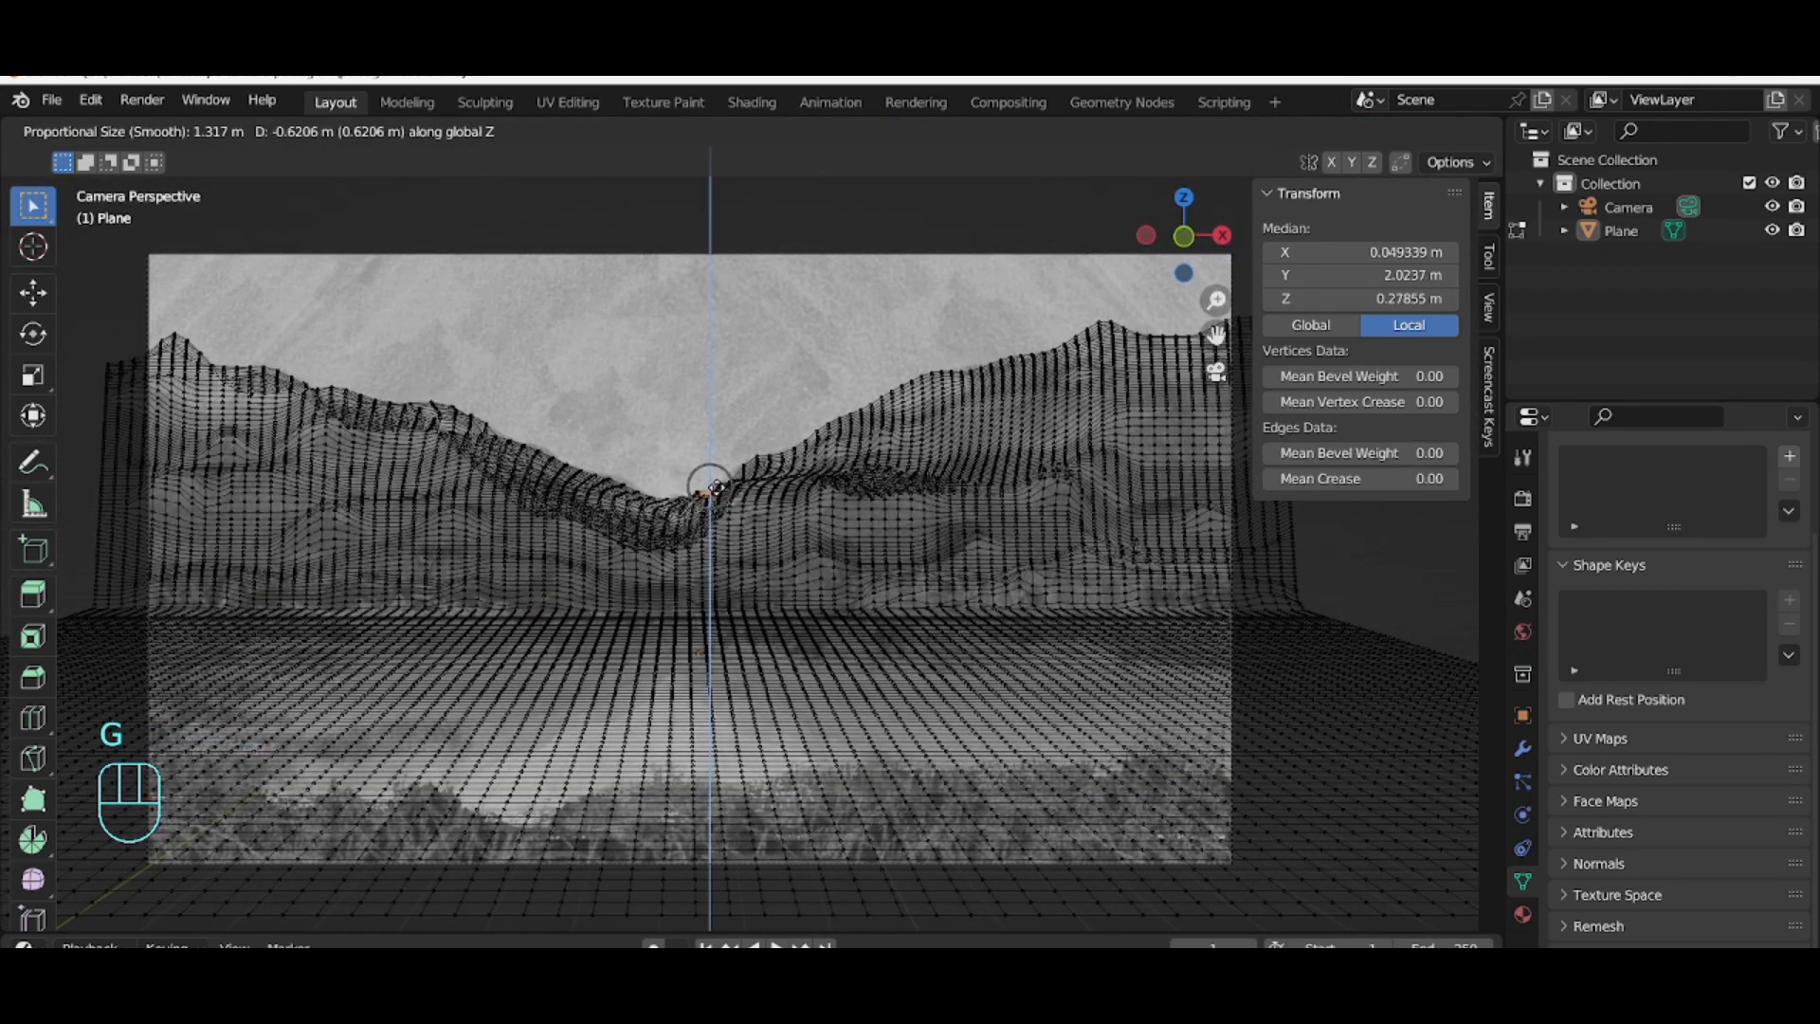
left_click(716, 487)
Step: Box-select the vertices at the valley bottom and lower them about 0.40 m along Z
left_click(711, 465)
left_click_drag(685, 487, 712, 505)
key("g")
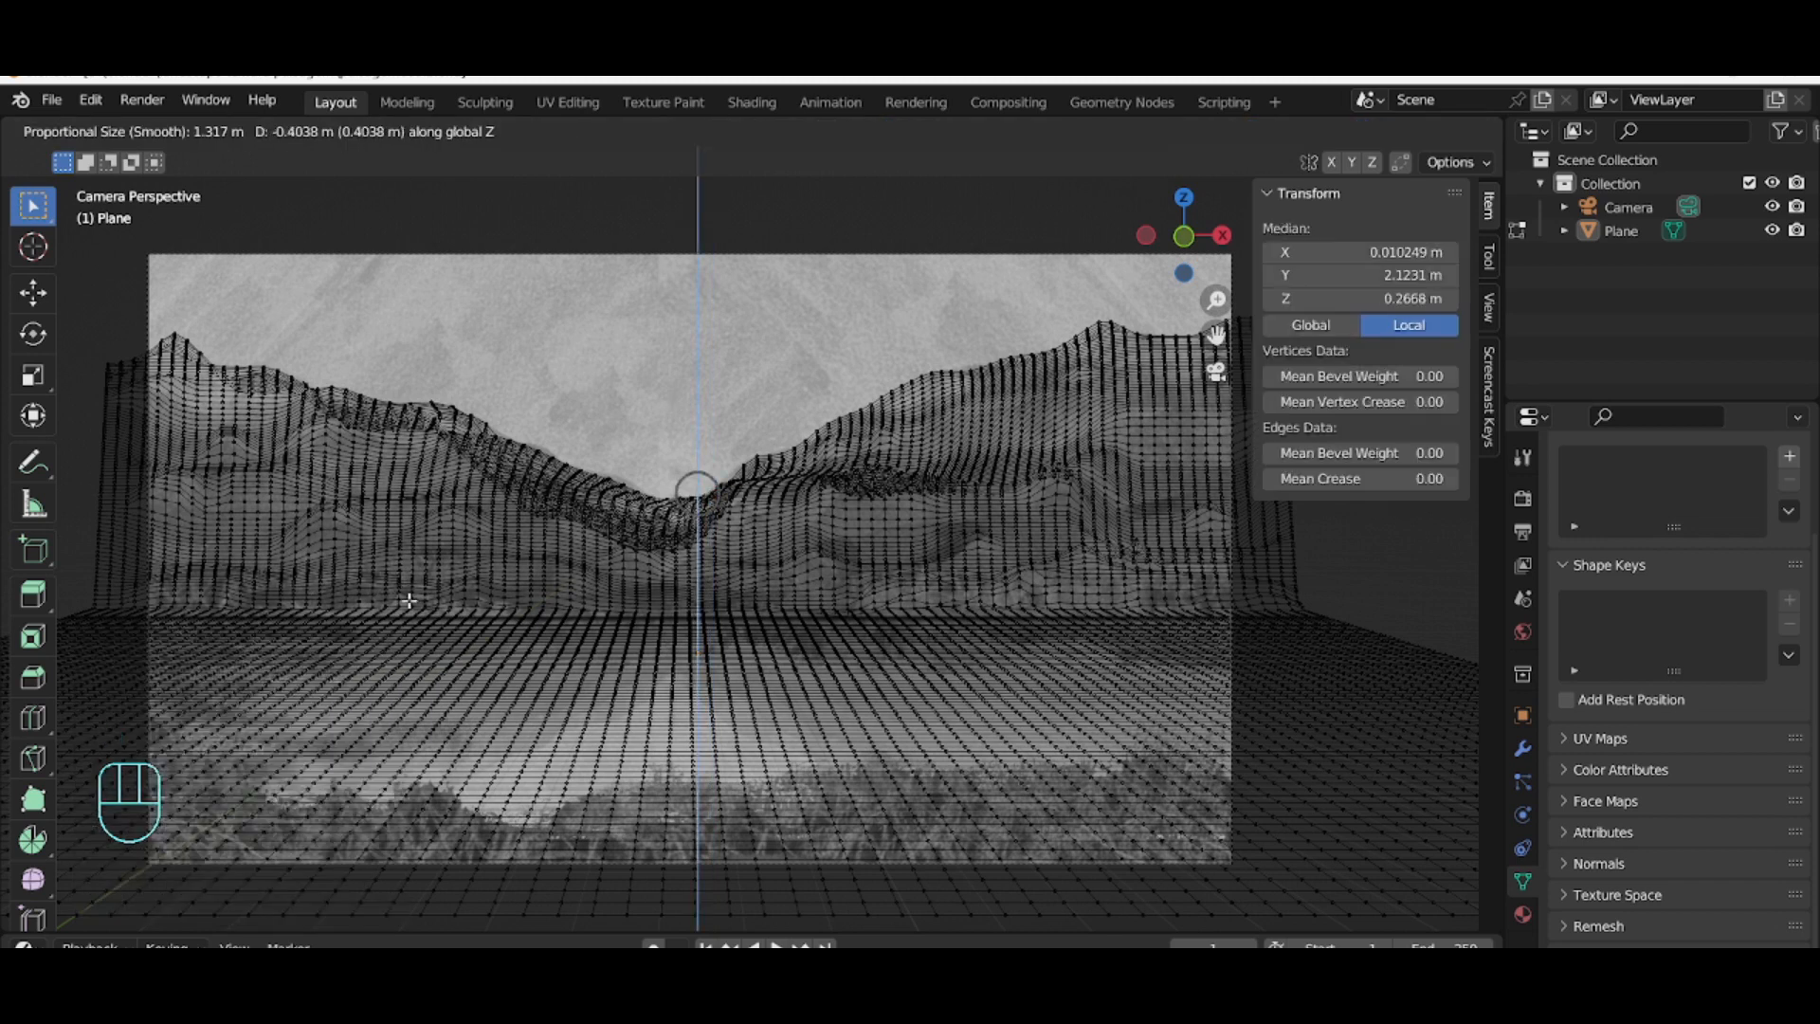
left_click(407, 600)
Step: Box-select a strip in the right foreground and lower it about 0.35 m along Z with proportional size about 7.3
mouse_move(1068, 996)
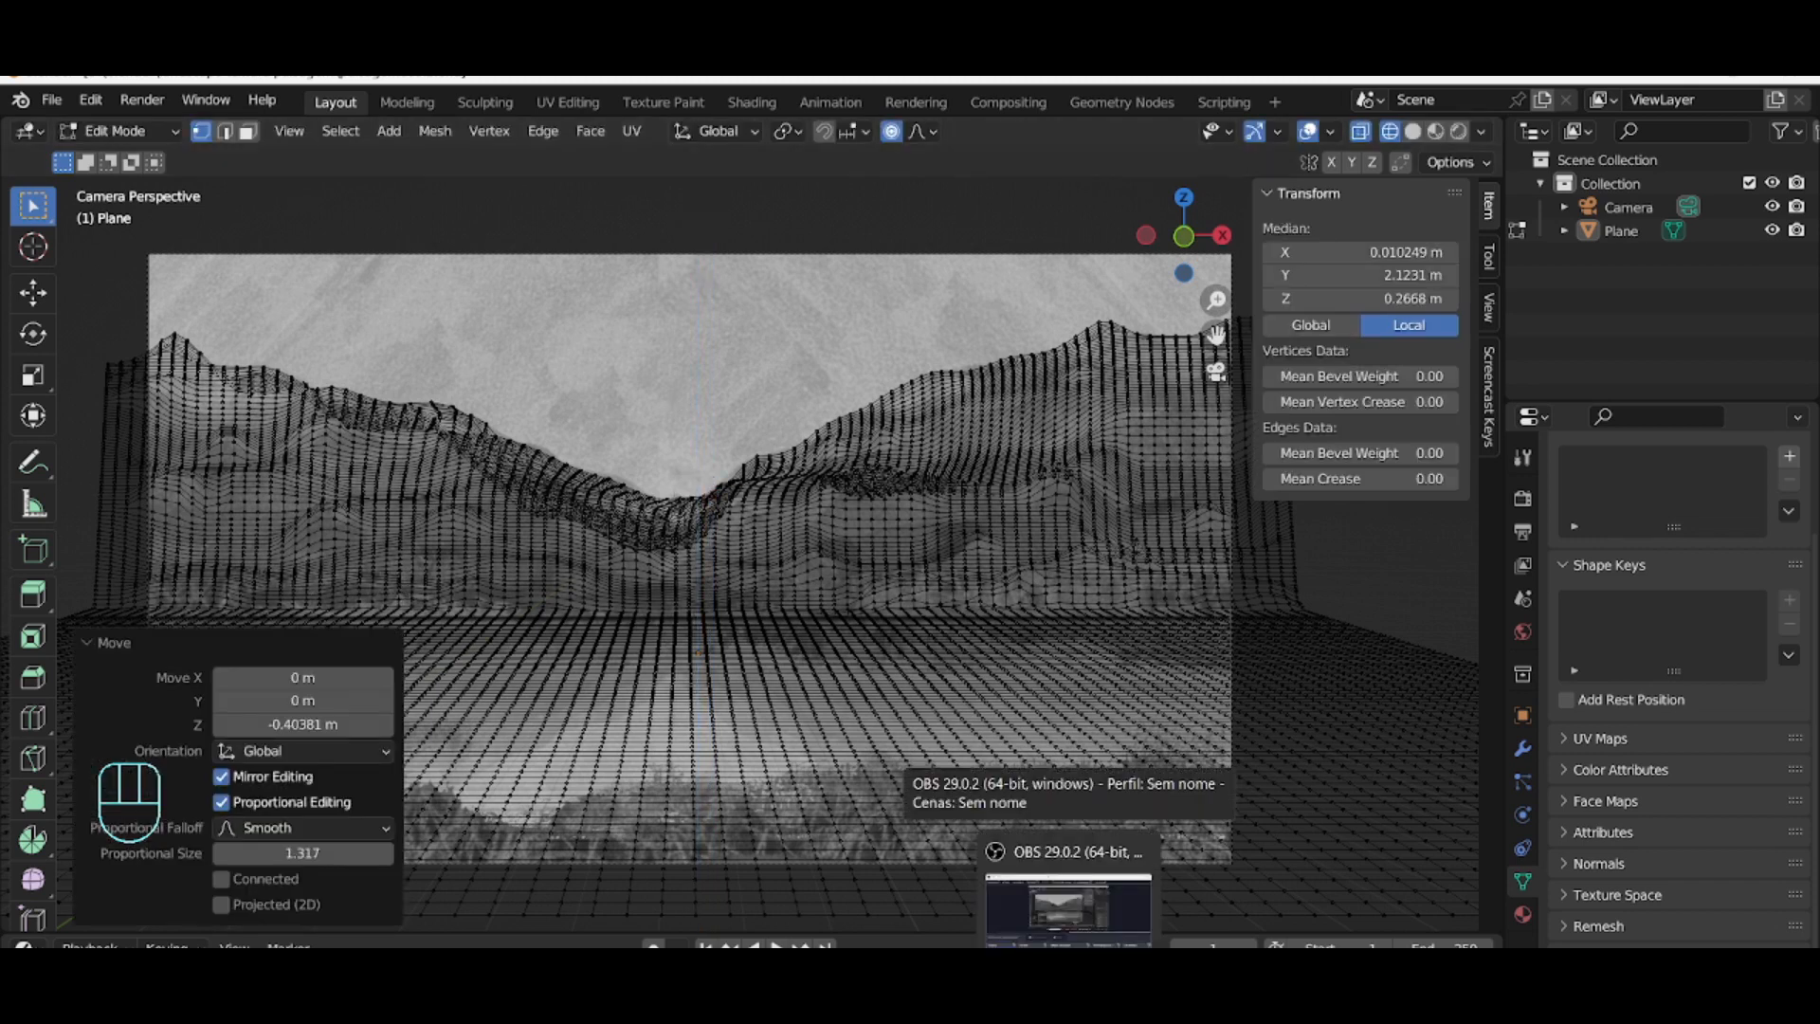
left_click(1068, 646)
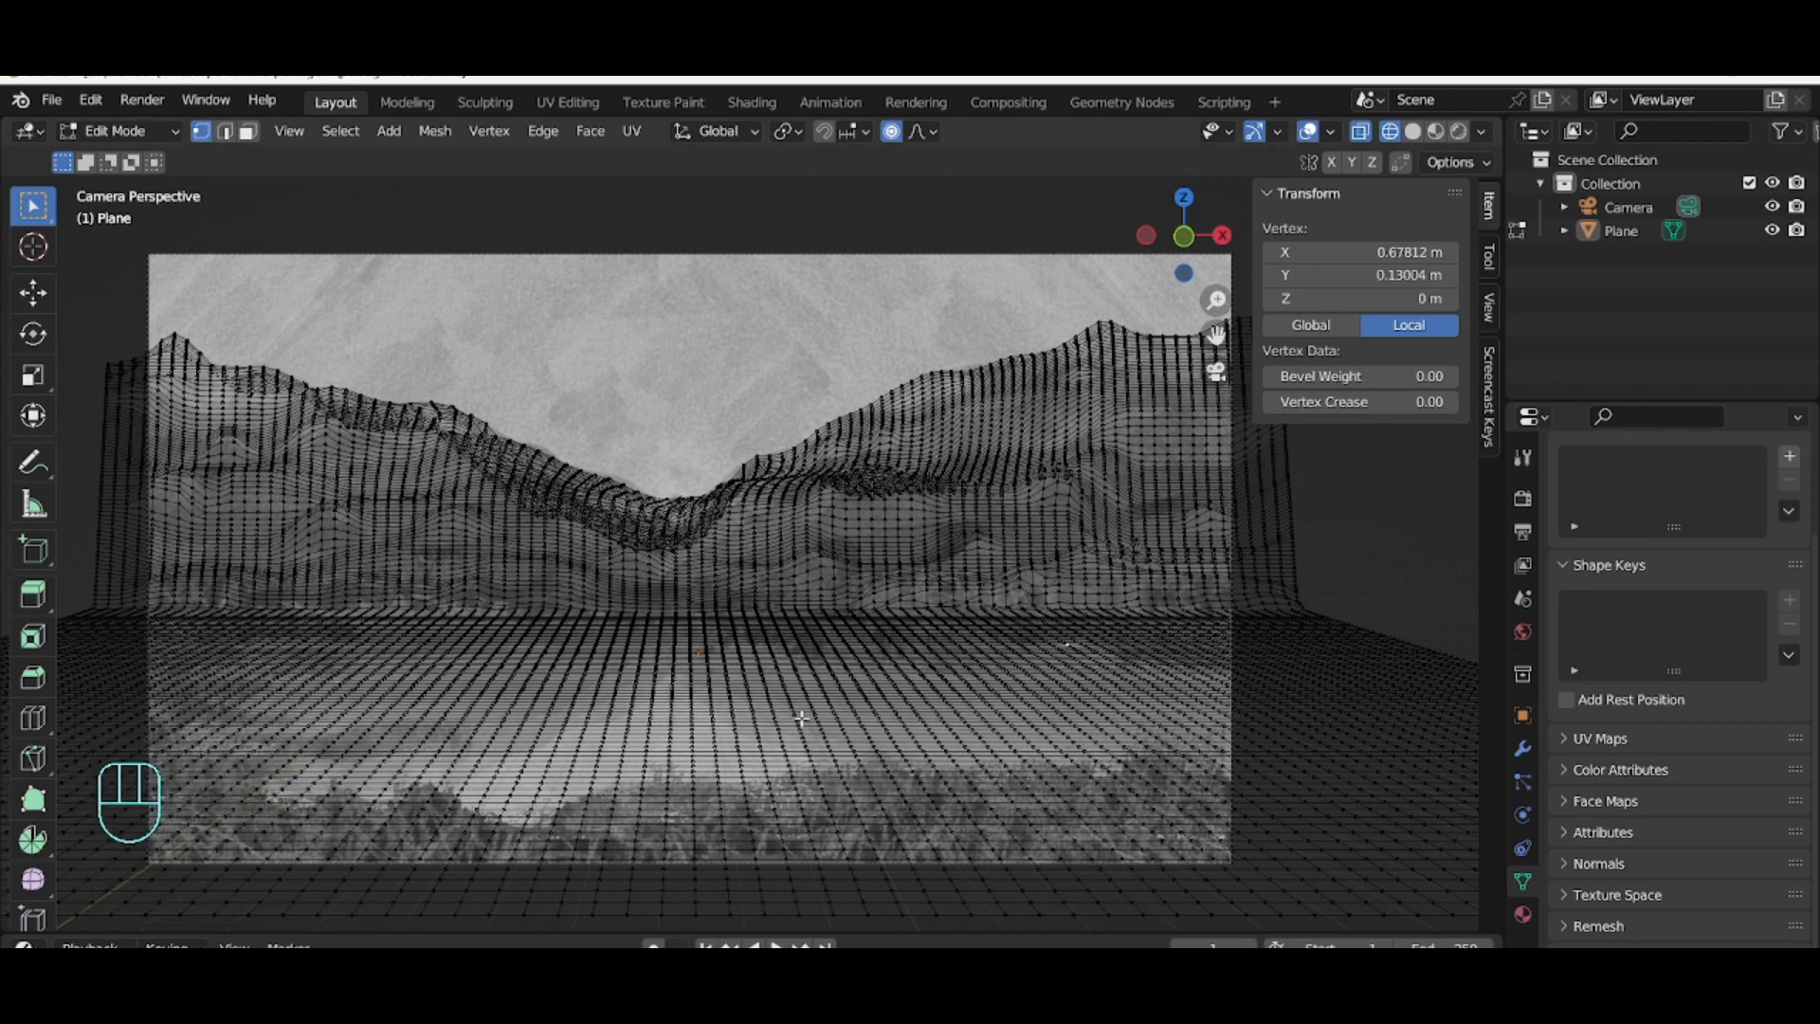
left_click_drag(912, 649, 1166, 679)
key("g")
key("z")
scroll(1084, 711, "up", 2)
scroll(1079, 713, "down", 18)
scroll(1081, 713, "down", 2)
left_click(1081, 713)
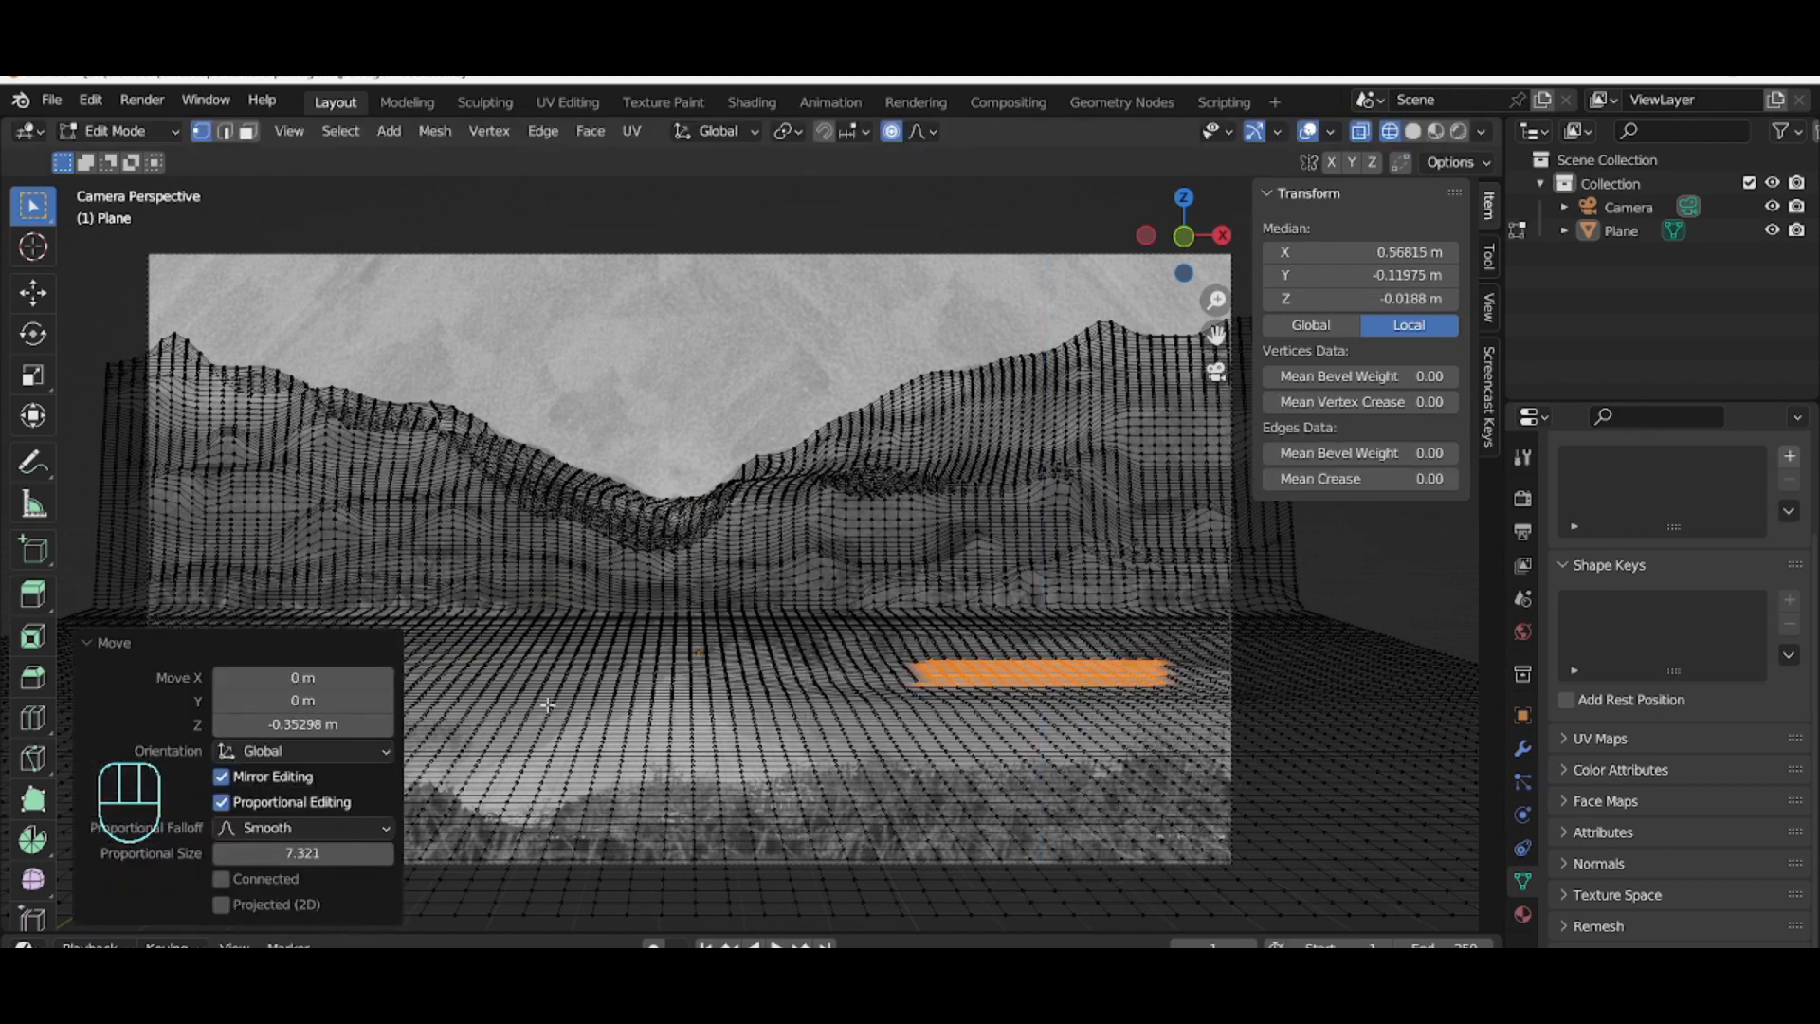
Step: Box-select a wide area in the middle foreground and move it along Z with a smaller proportional size
left_click_drag(538, 668, 805, 736)
key("g")
key("z")
scroll(803, 744, "down", 1)
left_click(803, 749)
Step: Select a vertex at the left foreground edge and move it along Z
left_click(482, 677)
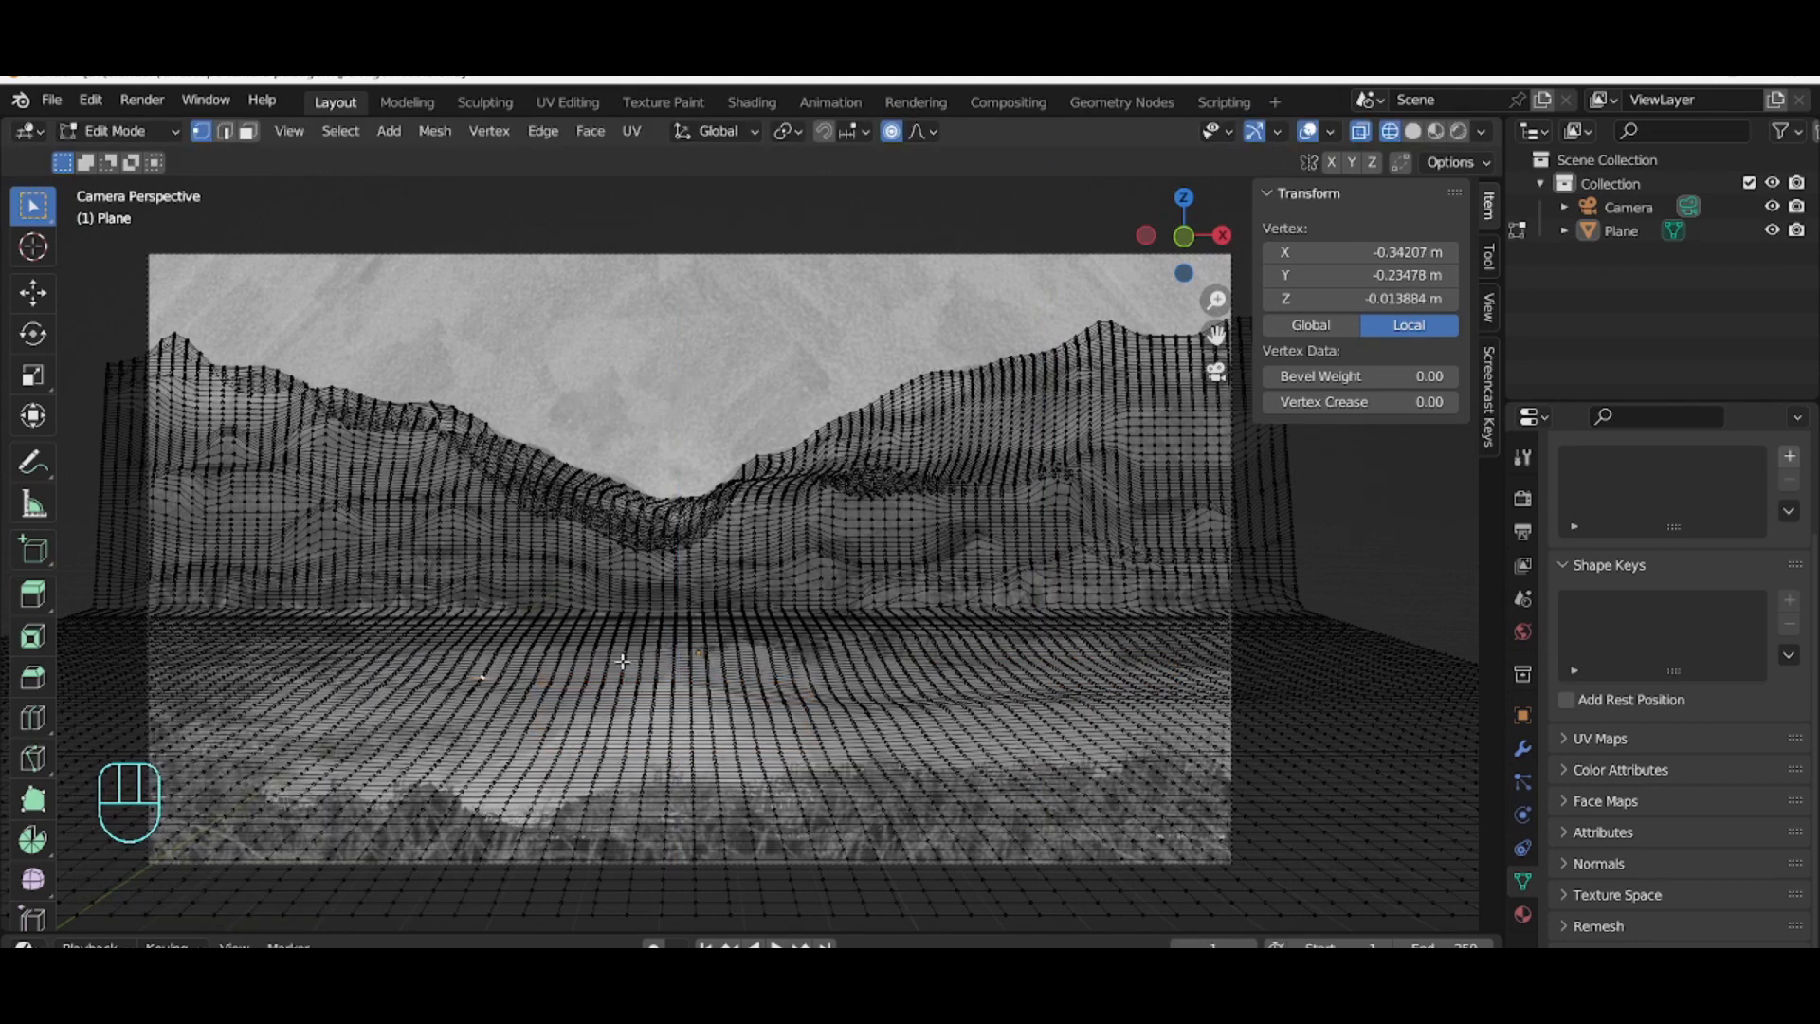
left_click_drag(186, 701, 185, 702)
key("g")
key("z")
left_click(213, 720)
Step: Box-select a patch in the near foreground below the valley and move it along Z
left_click(621, 770)
mouse_move(628, 765)
middle_mouse_down()
mouse_move(677, 757)
mouse_move(622, 740)
middle_mouse_up()
key("KP_0")
left_click_drag(618, 798, 835, 856)
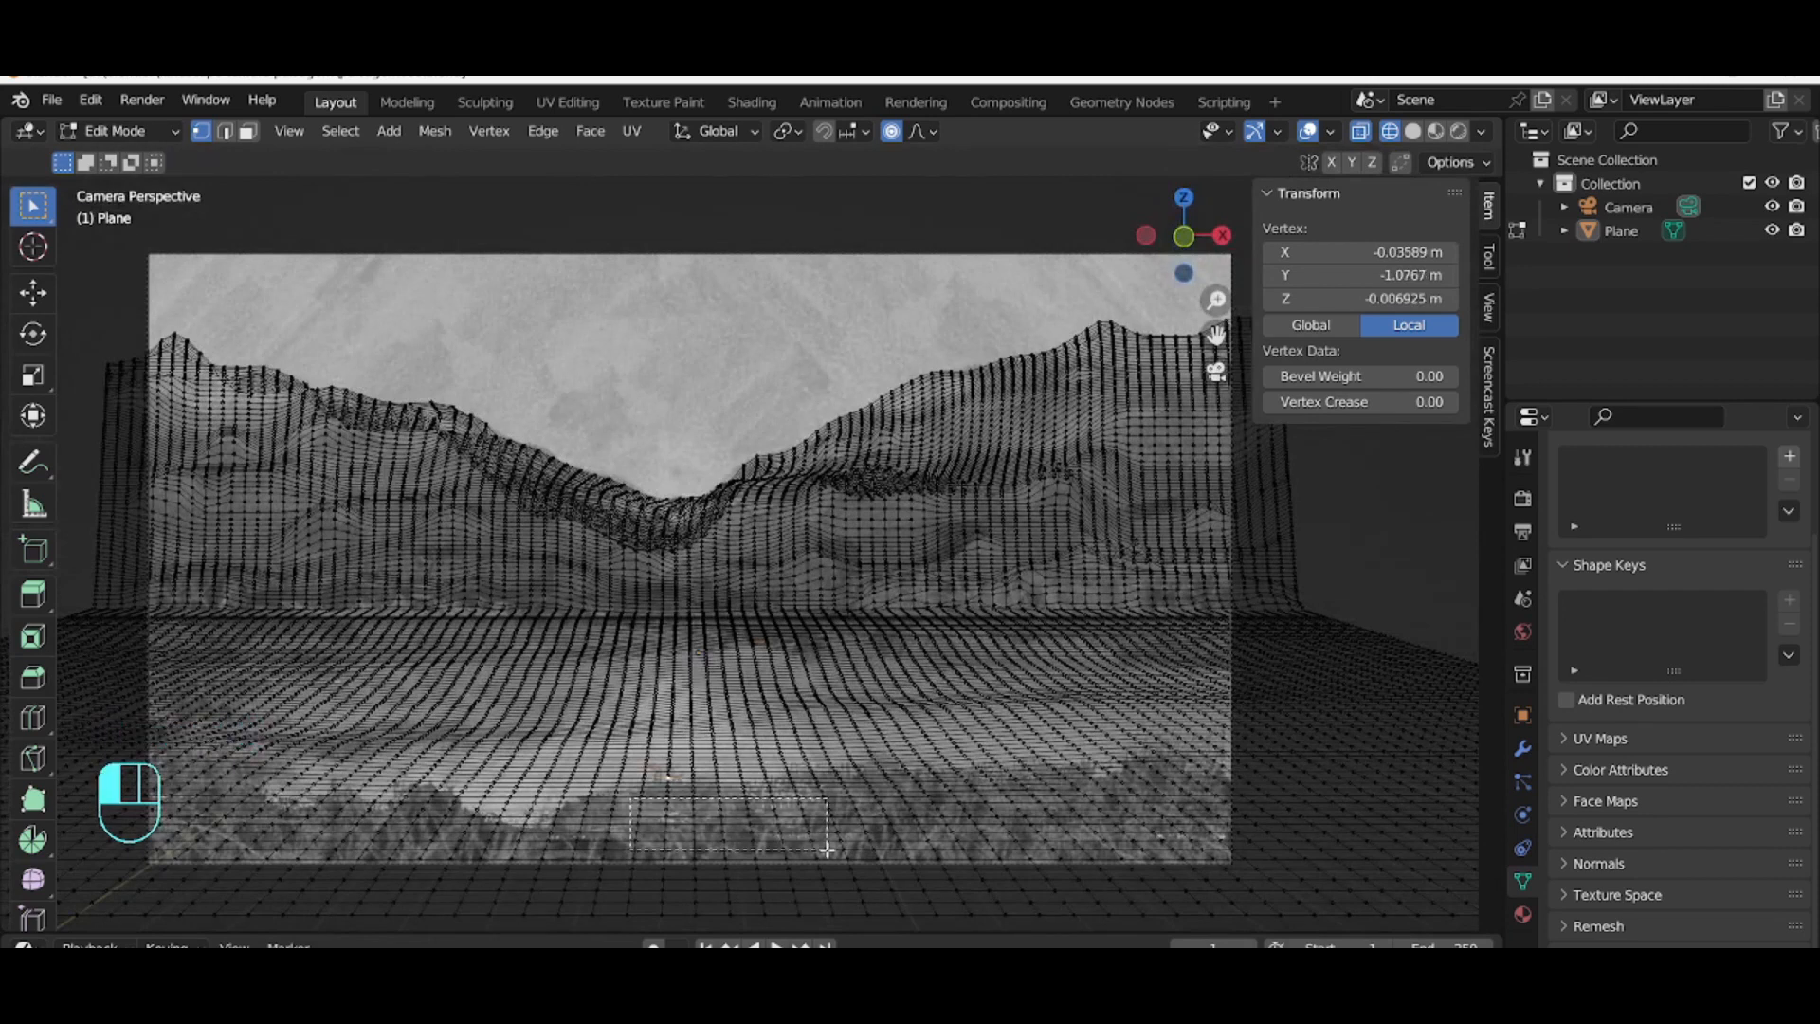
key("g")
key("z")
left_click(699, 835)
Step: Set the move's proportional falloff to Inverse Square and move the selected patch along Z again
left_click(306, 831)
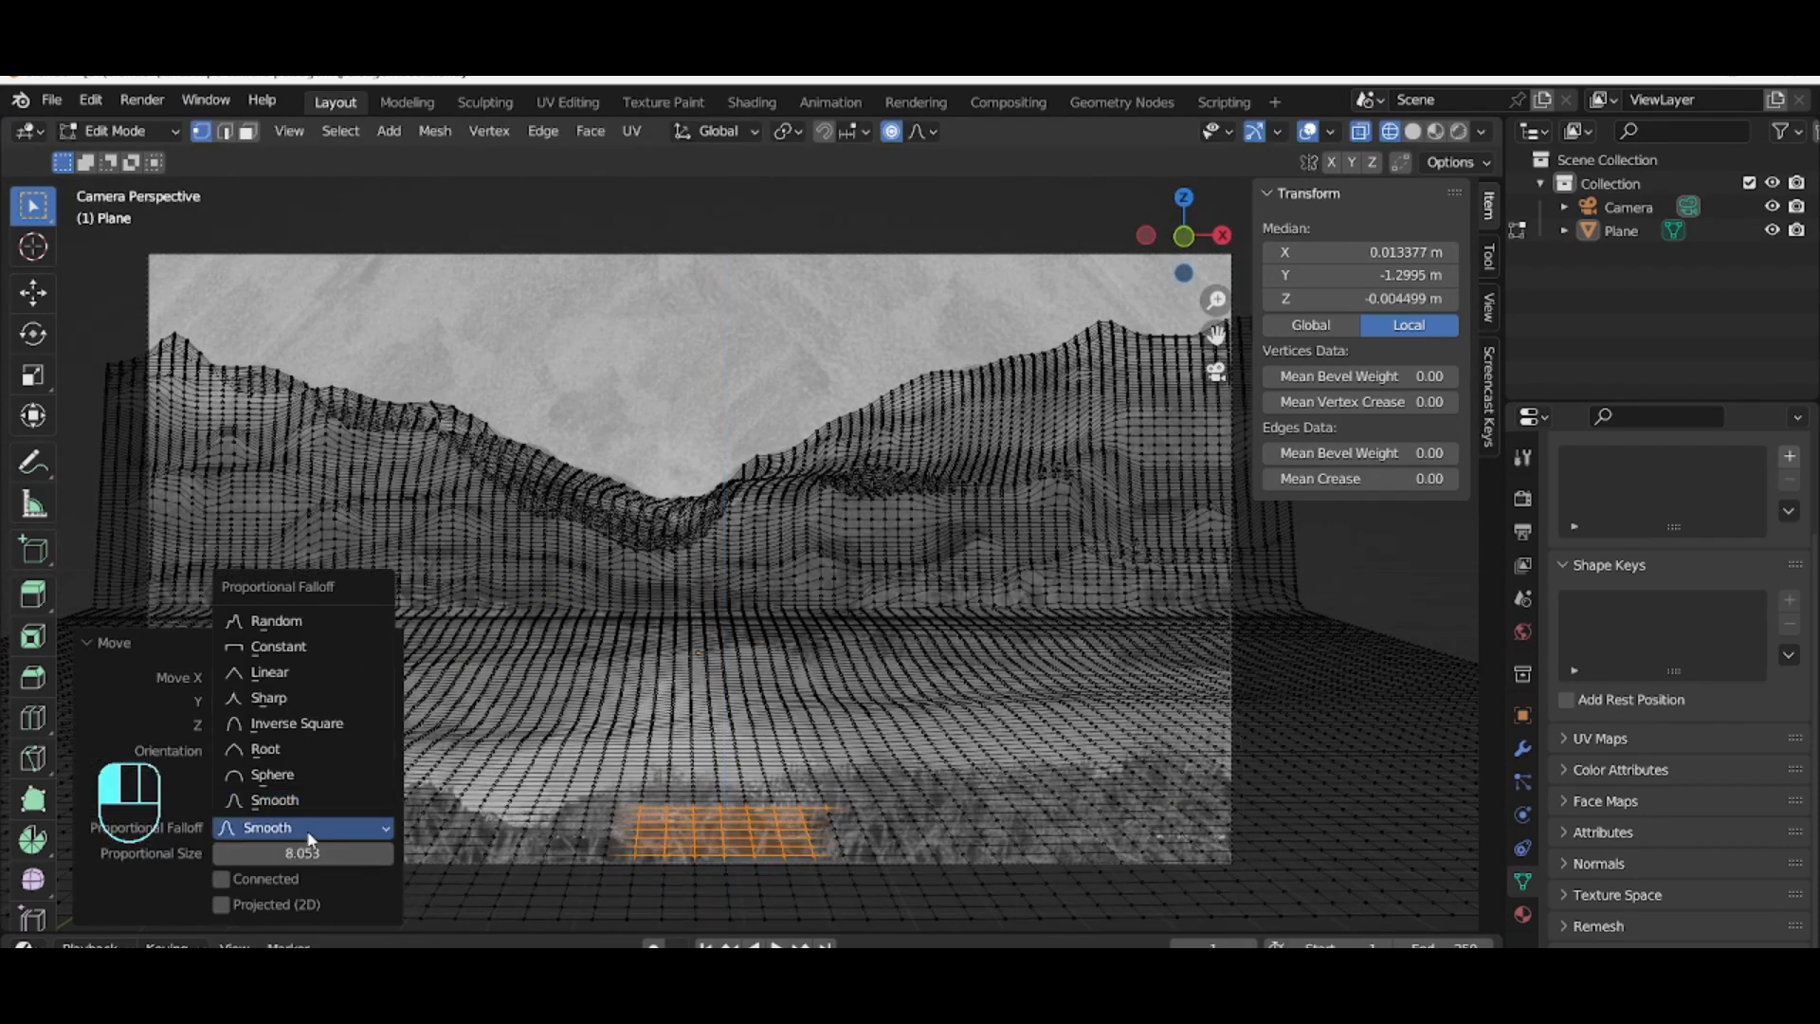
left_click(333, 724)
key("g")
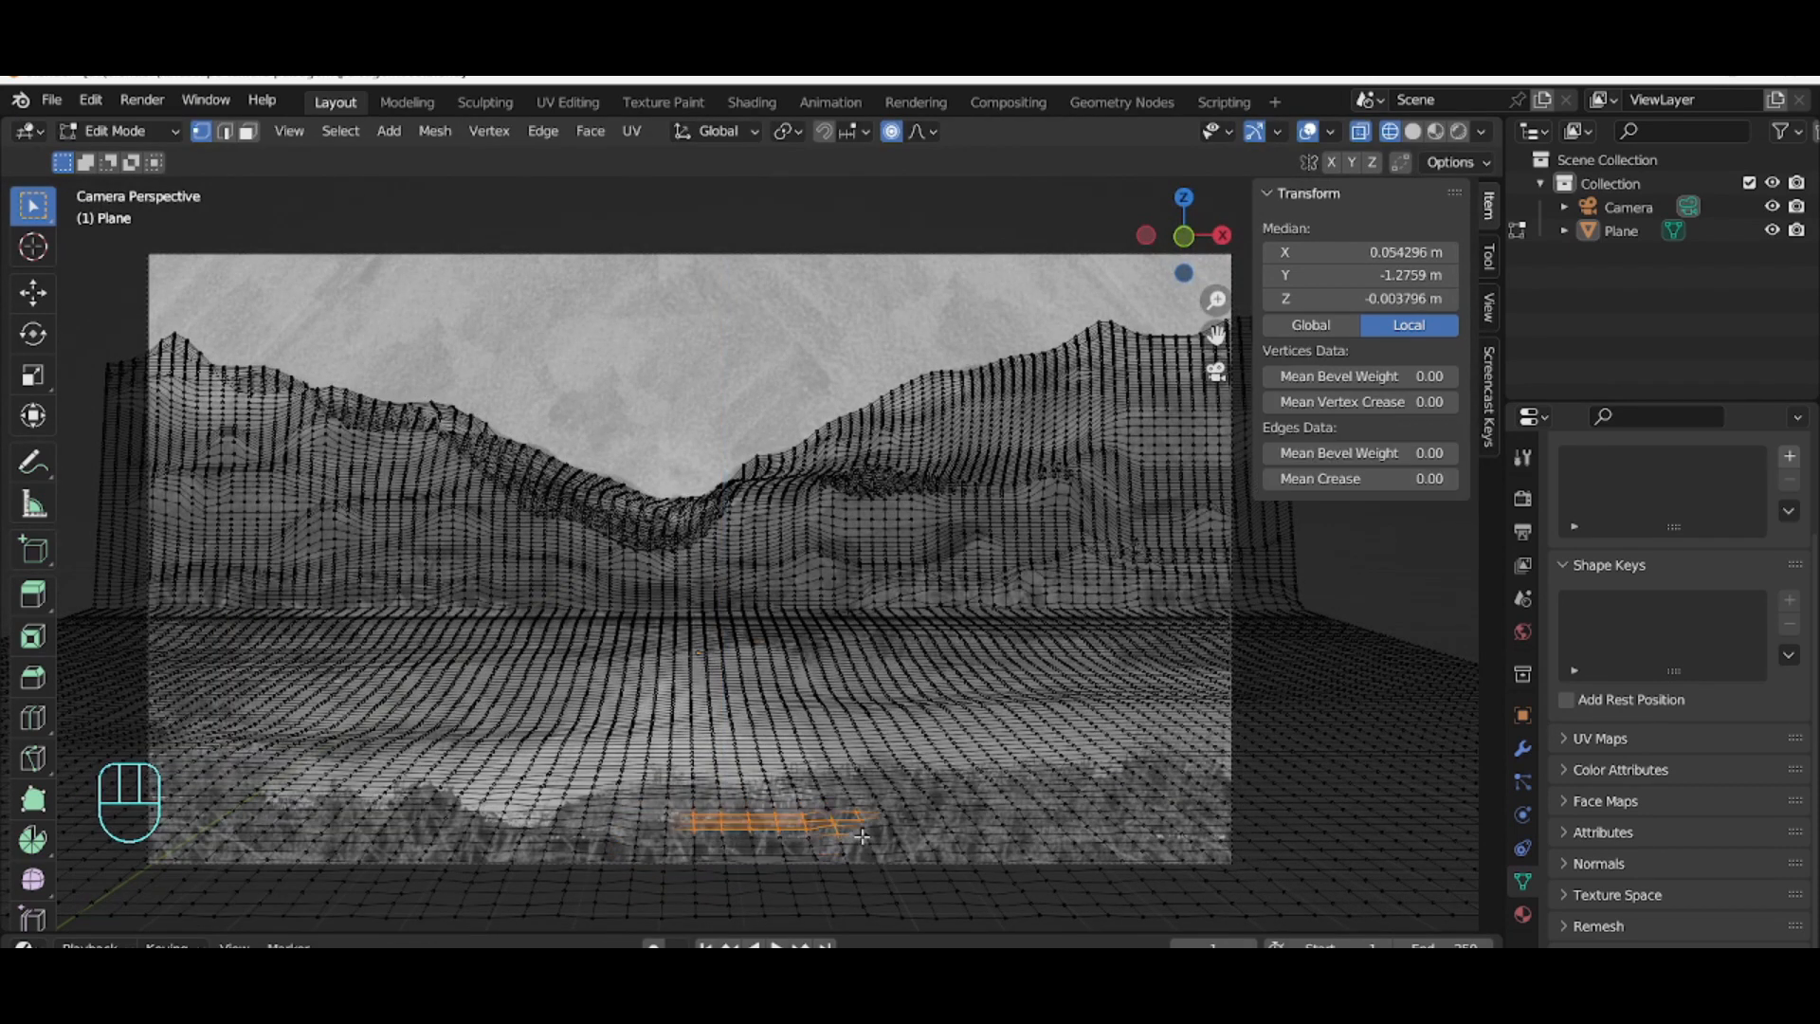
key("z")
left_click(941, 832)
Step: Box-select a small patch at the lower left foreground and move it along Z twice with proportional size about 4.5
left_click_drag(489, 793, 436, 854)
key("g")
key("z")
left_click(318, 853)
key("g")
key("z")
scroll(450, 850, "up", 6)
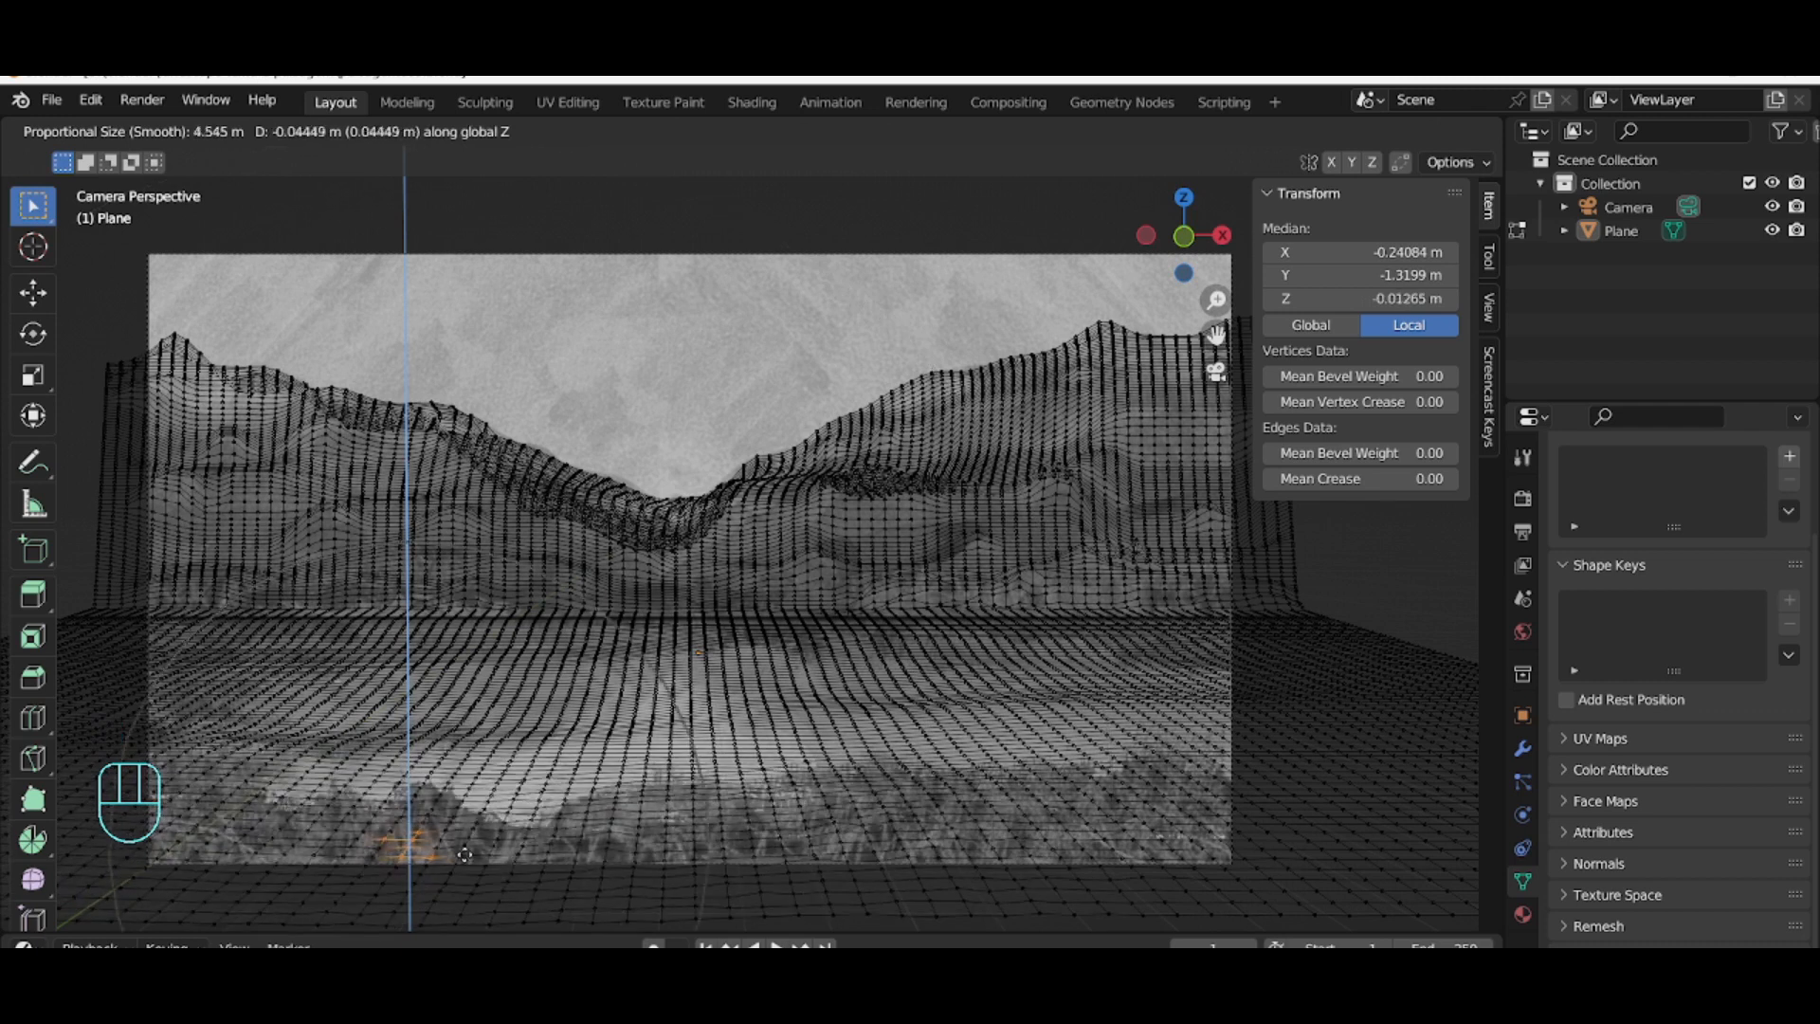
left_click(438, 810)
Step: Set the proportional falloff to Random, box-select a foreground patch and raise it about 0.32 m along Z
left_click(927, 136)
left_click(899, 400)
left_click_drag(591, 808, 689, 855)
key("g")
left_click(685, 808)
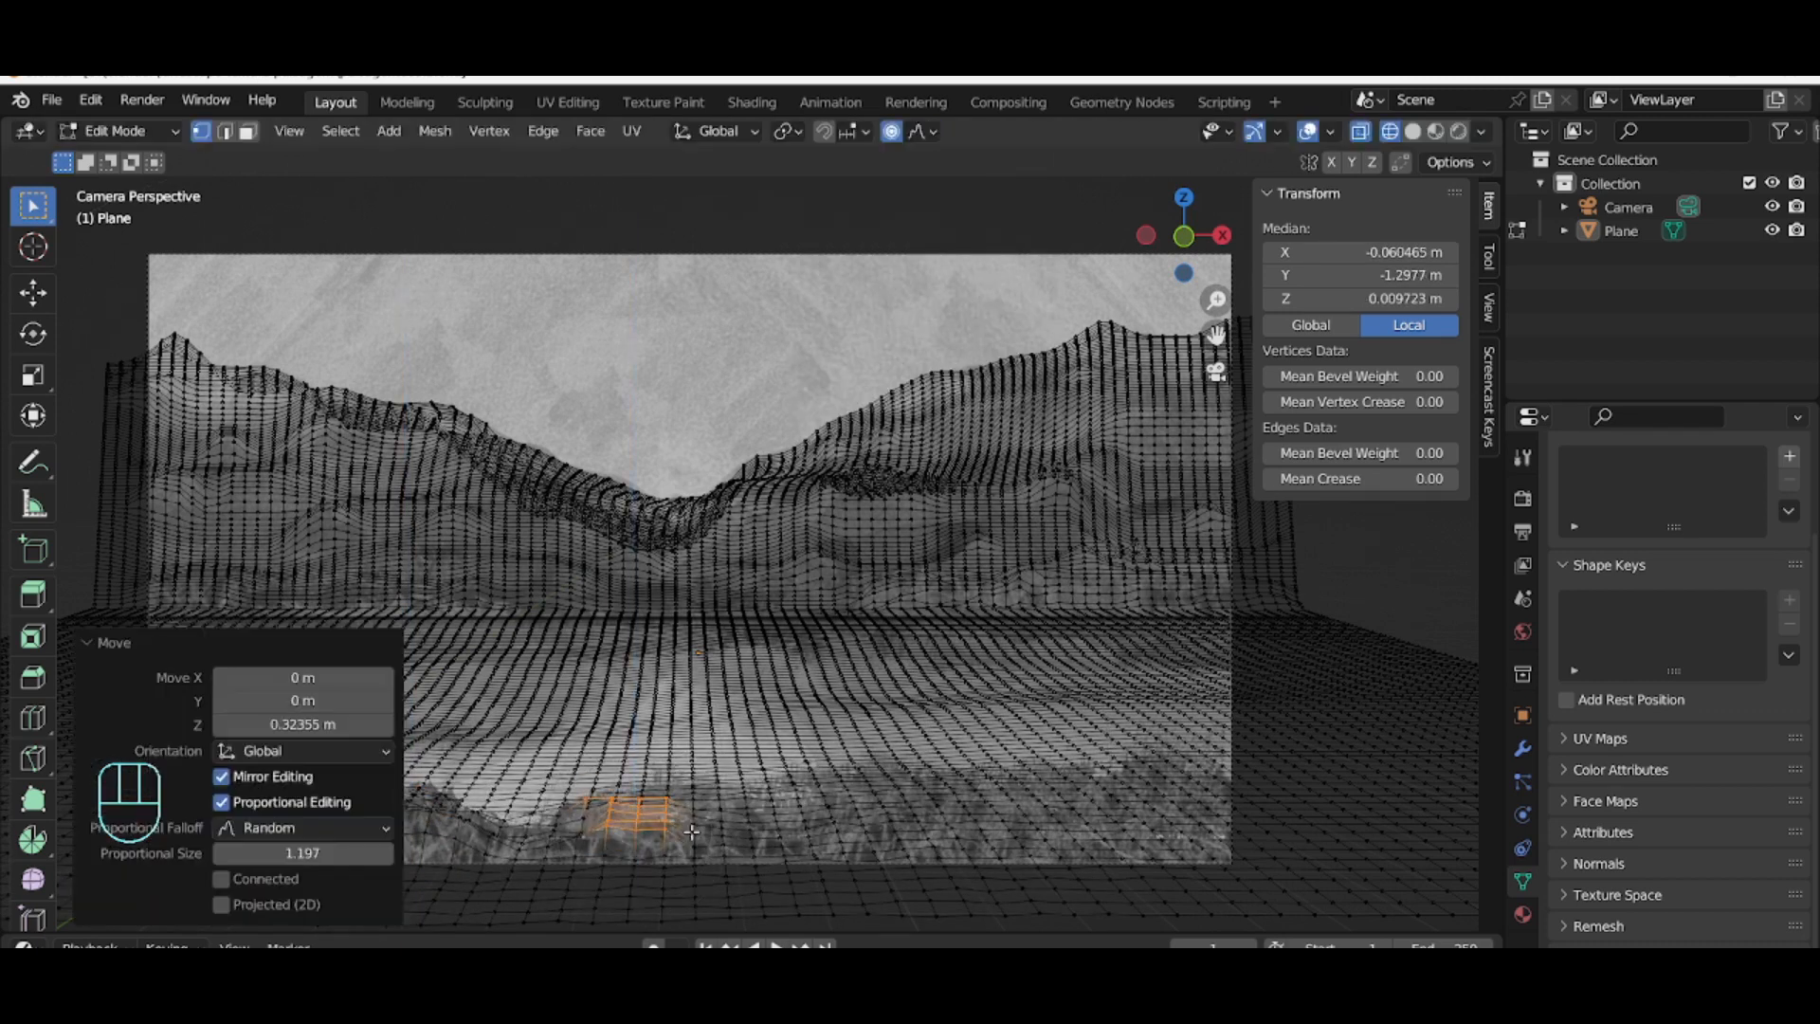
Step: Box-select a patch in the center foreground and move it along Z
left_click_drag(811, 783, 893, 802)
left_click(893, 781)
key("g")
key("z")
left_click_drag(1010, 785, 1217, 816)
left_click(1149, 803)
left_click(1205, 793)
Step: Box-select a patch in the lower right foreground and raise it about 0.25 m along Z
left_click_drag(1054, 832, 1175, 885)
left_click(1175, 869)
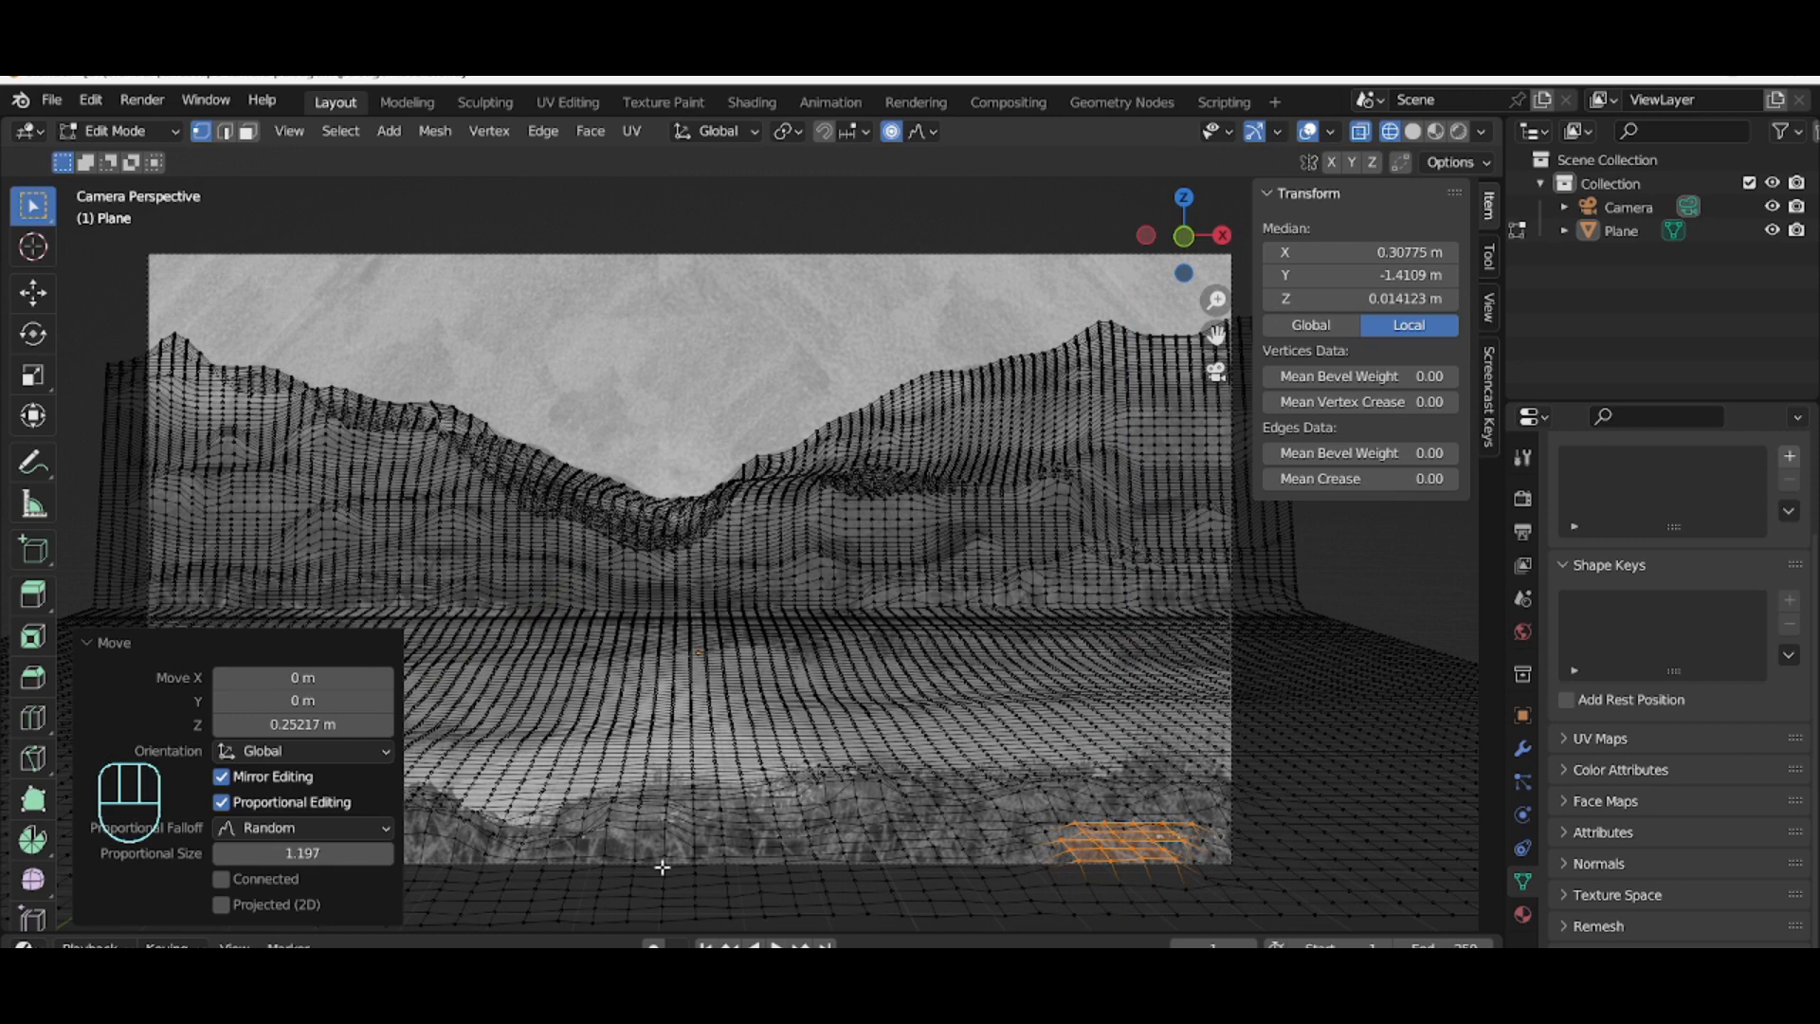
Step: Raise a patch at the lower left edge about 0.15 m along Z and open the proportional falloff options
left_click_drag(285, 823, 171, 856)
left_click(223, 846)
left_click(917, 130)
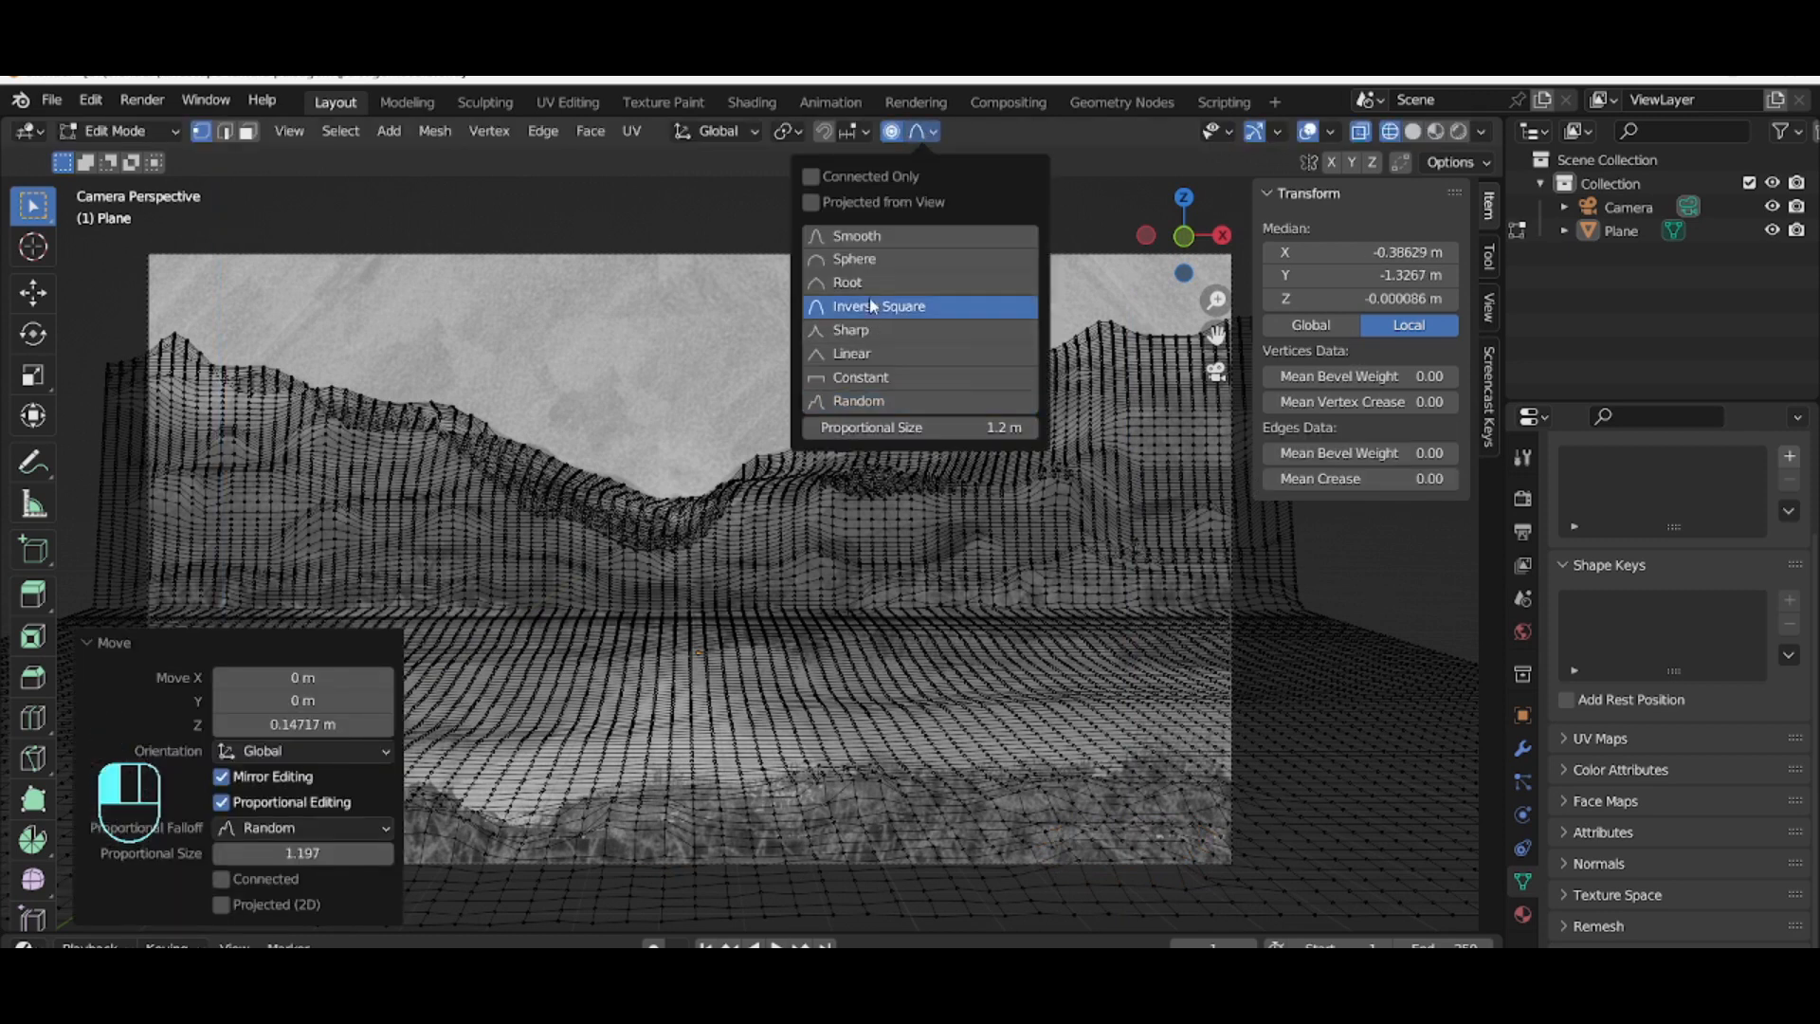